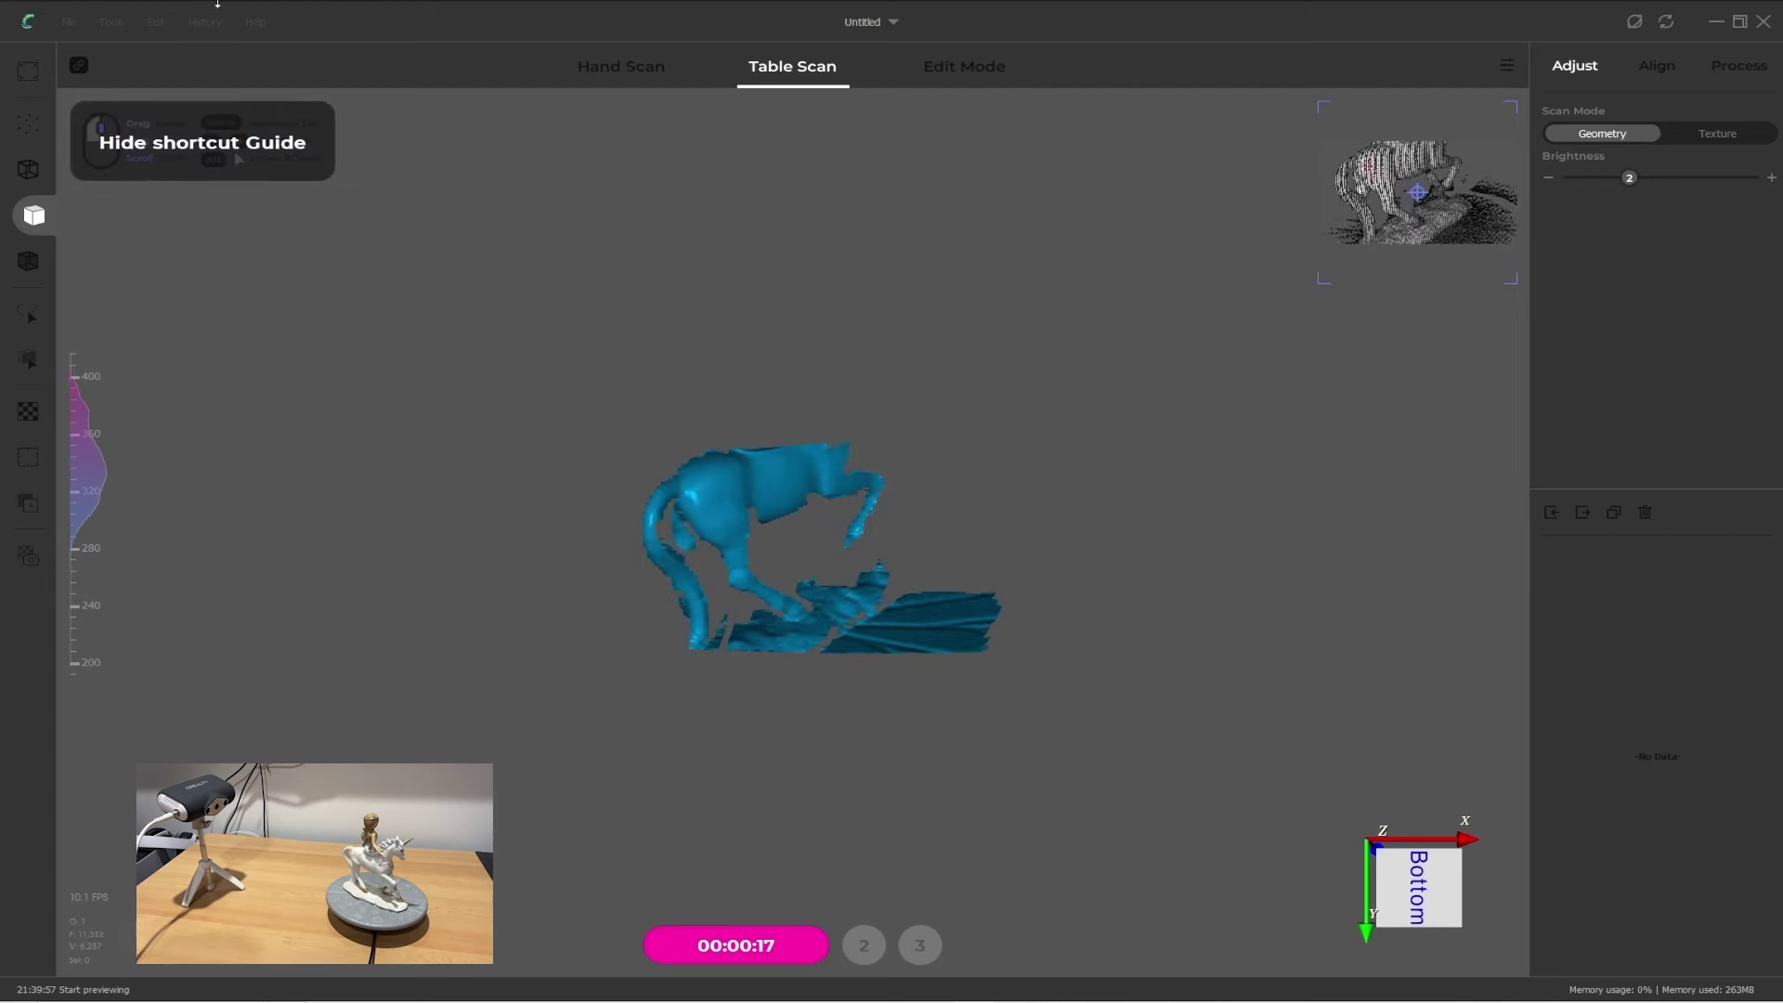
# Step: End the preview, initialize with the empty turntable, and record the first table scan of the upright statue at brightness 2
pyautogui.click(810, 947)
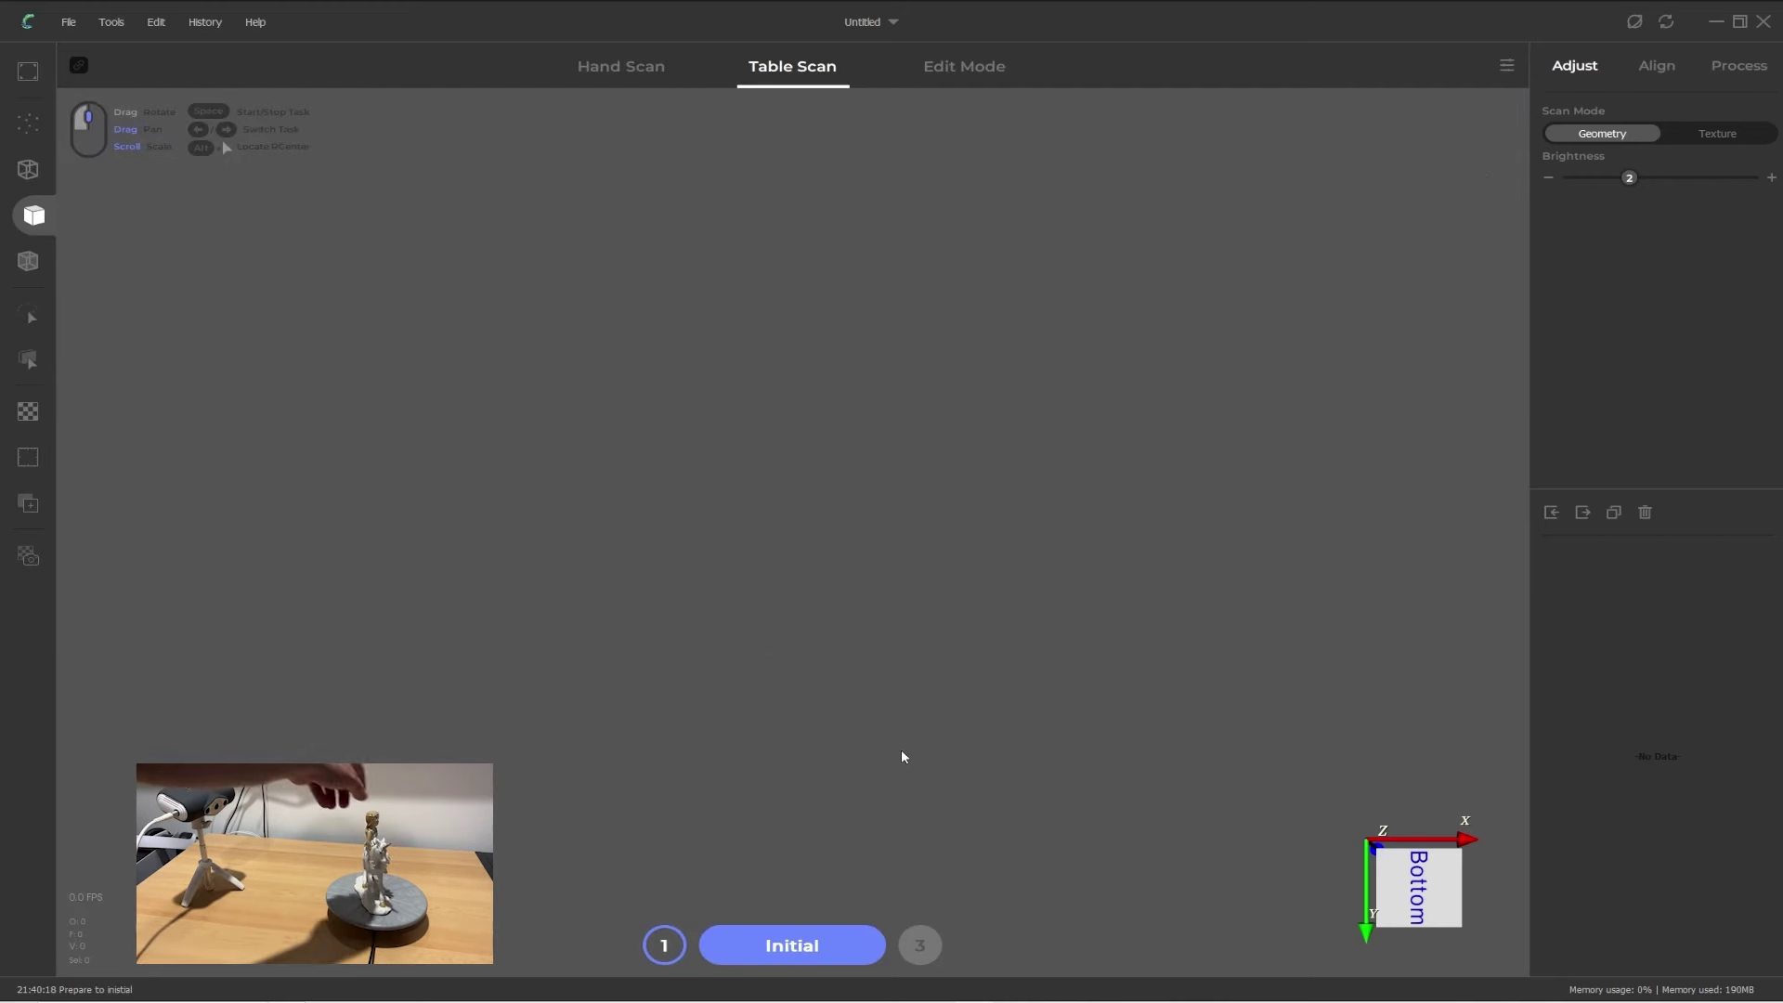
pyautogui.click(823, 956)
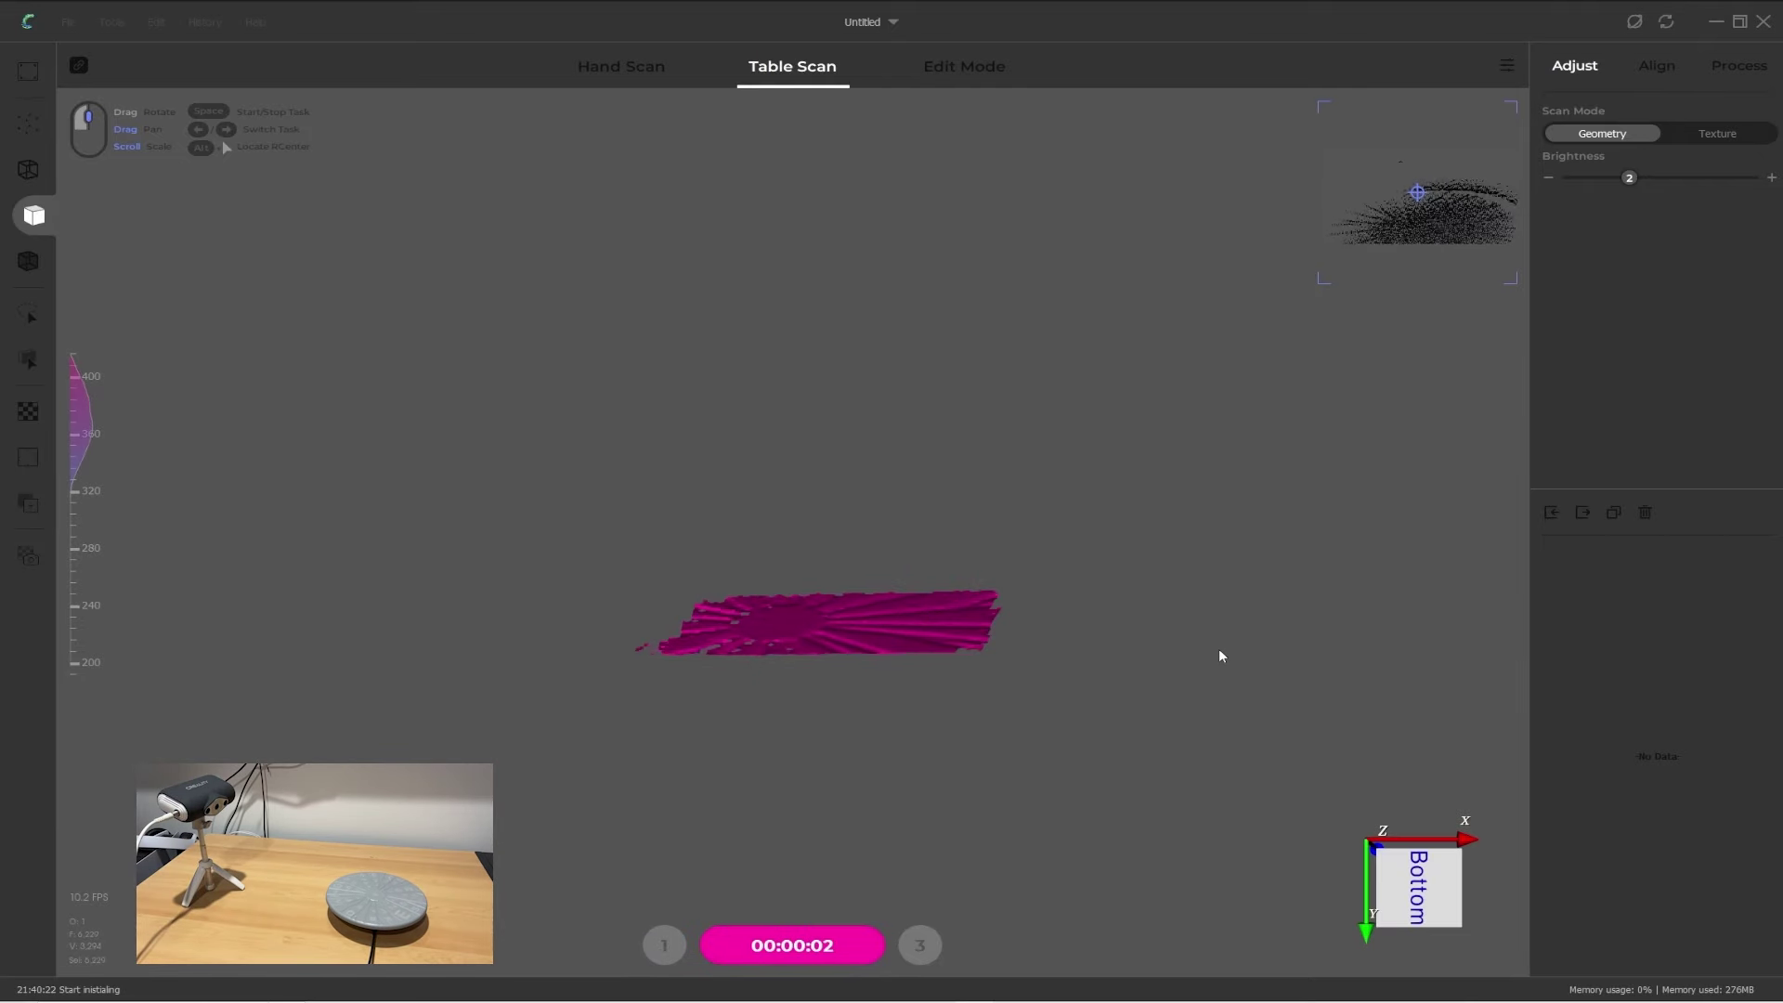
pyautogui.click(842, 942)
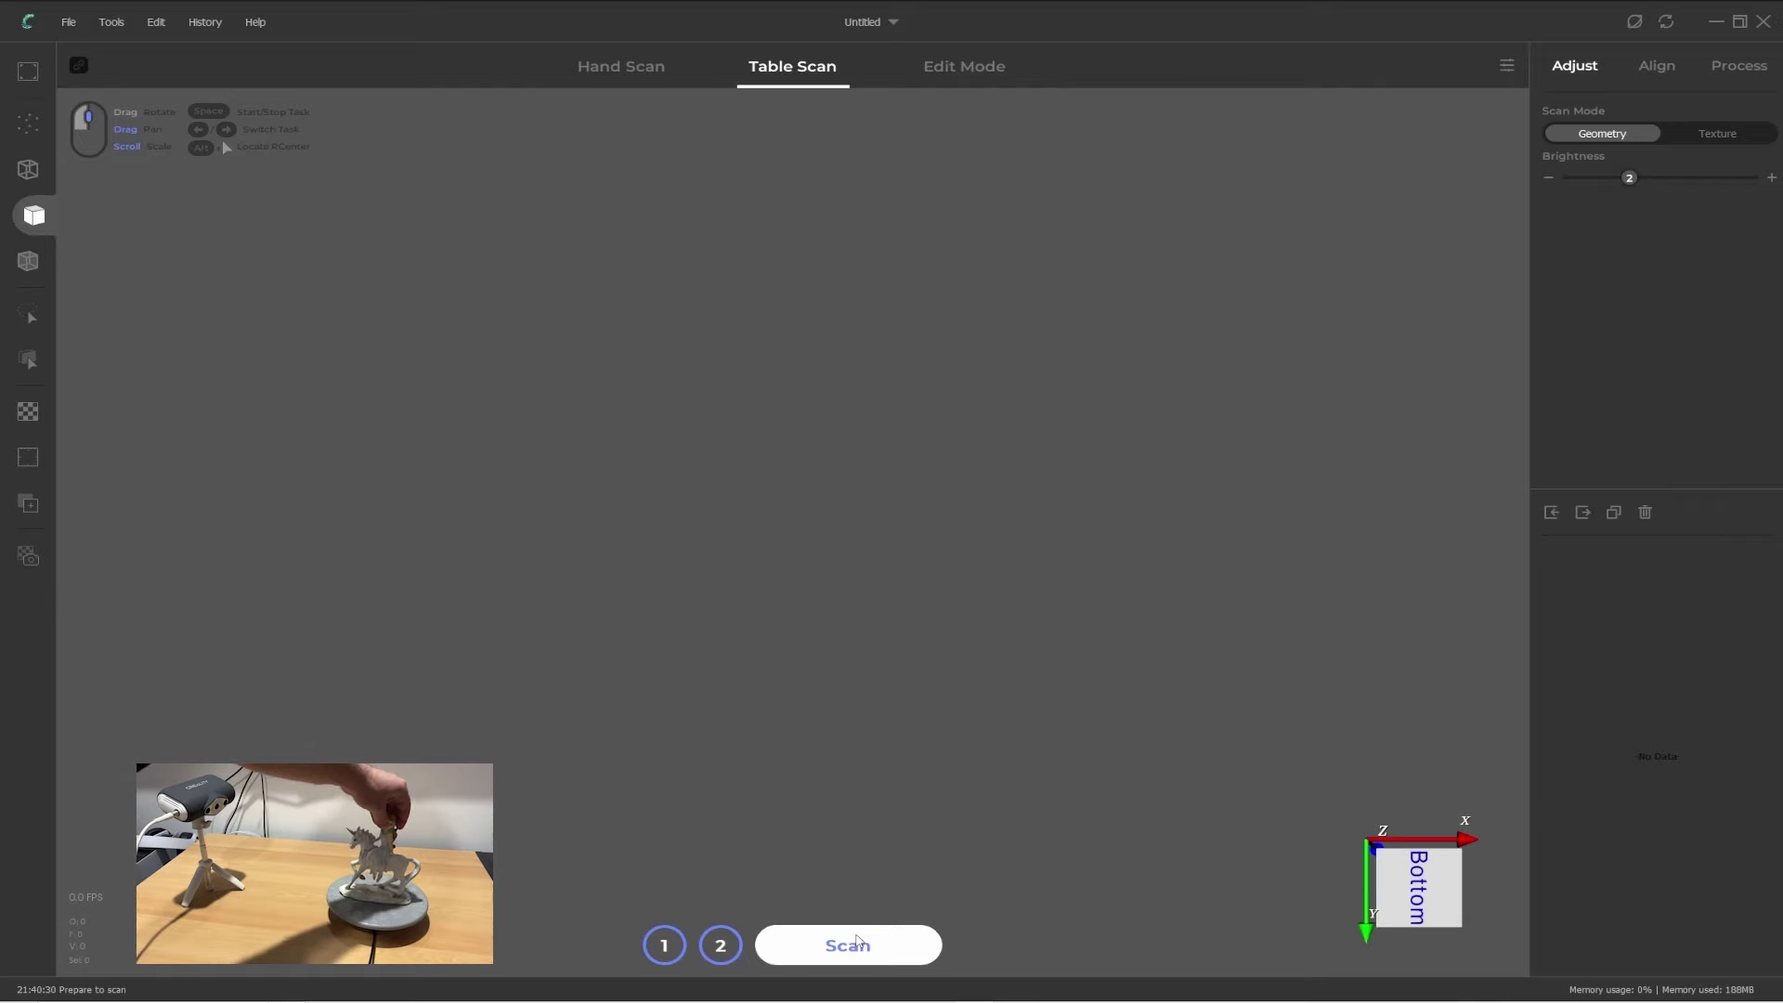
pyautogui.click(856, 940)
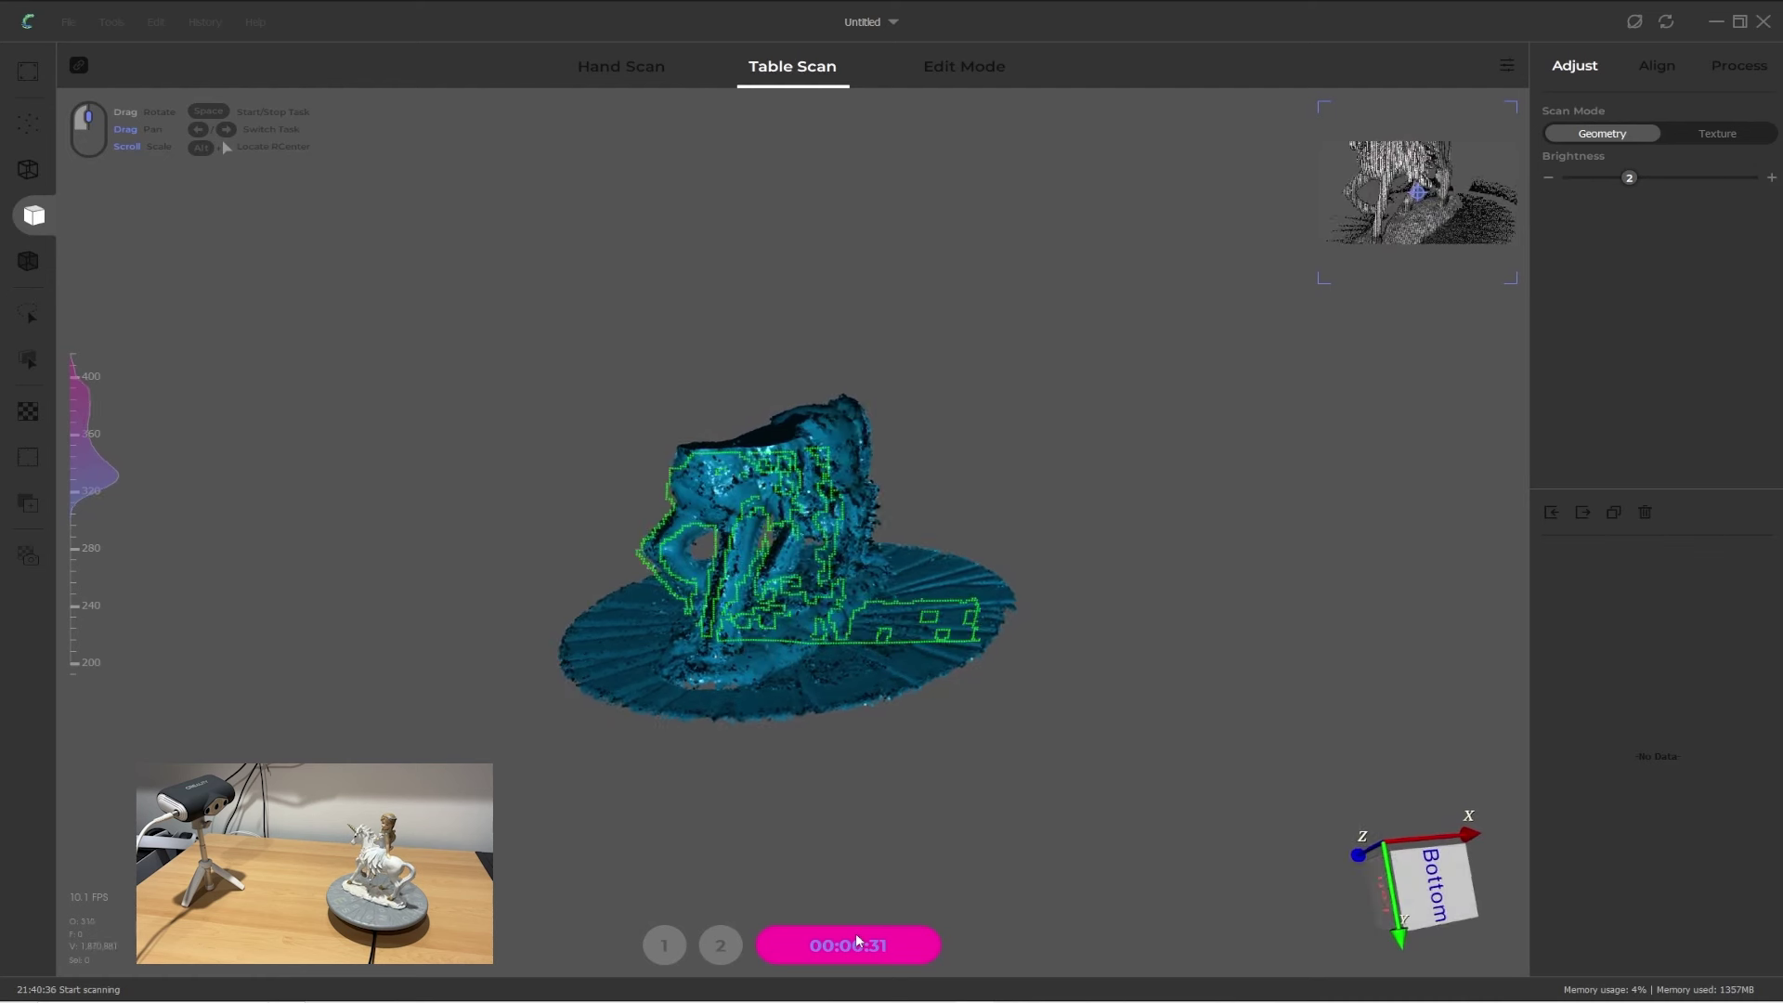
pyautogui.click(856, 939)
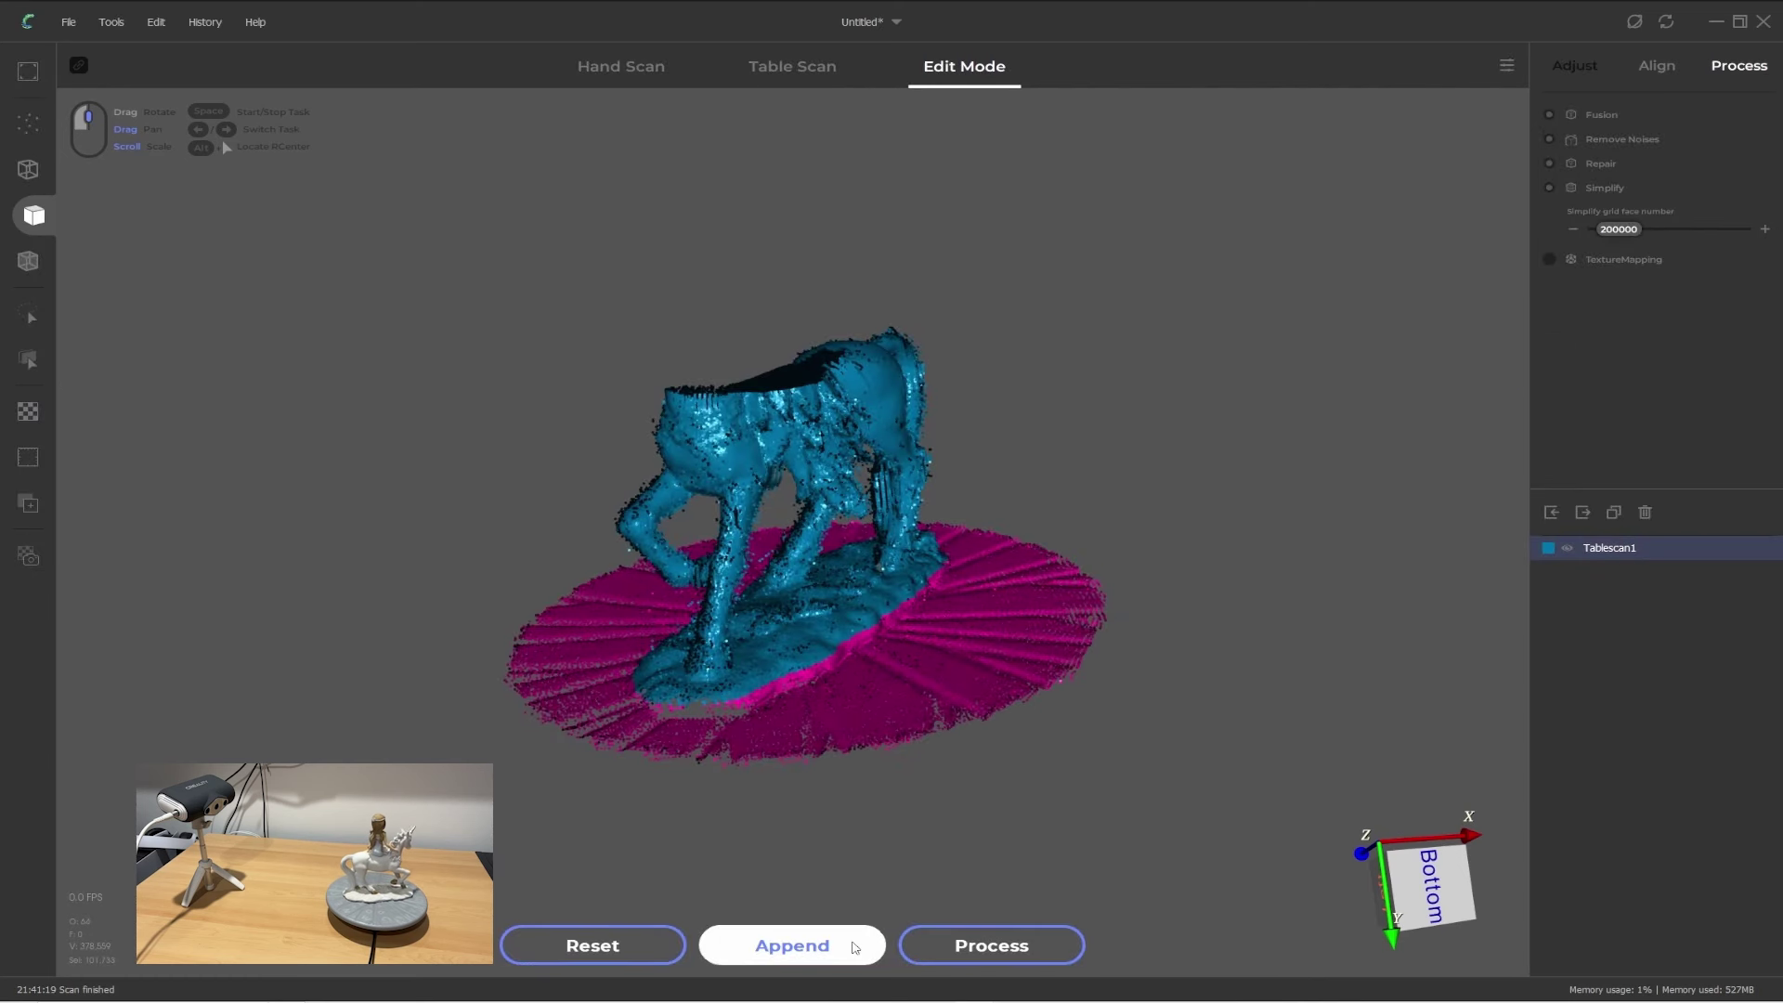
# Step: Append two table scans at brightness 3, one of the statue upright and one of it lying on its side
pyautogui.click(829, 947)
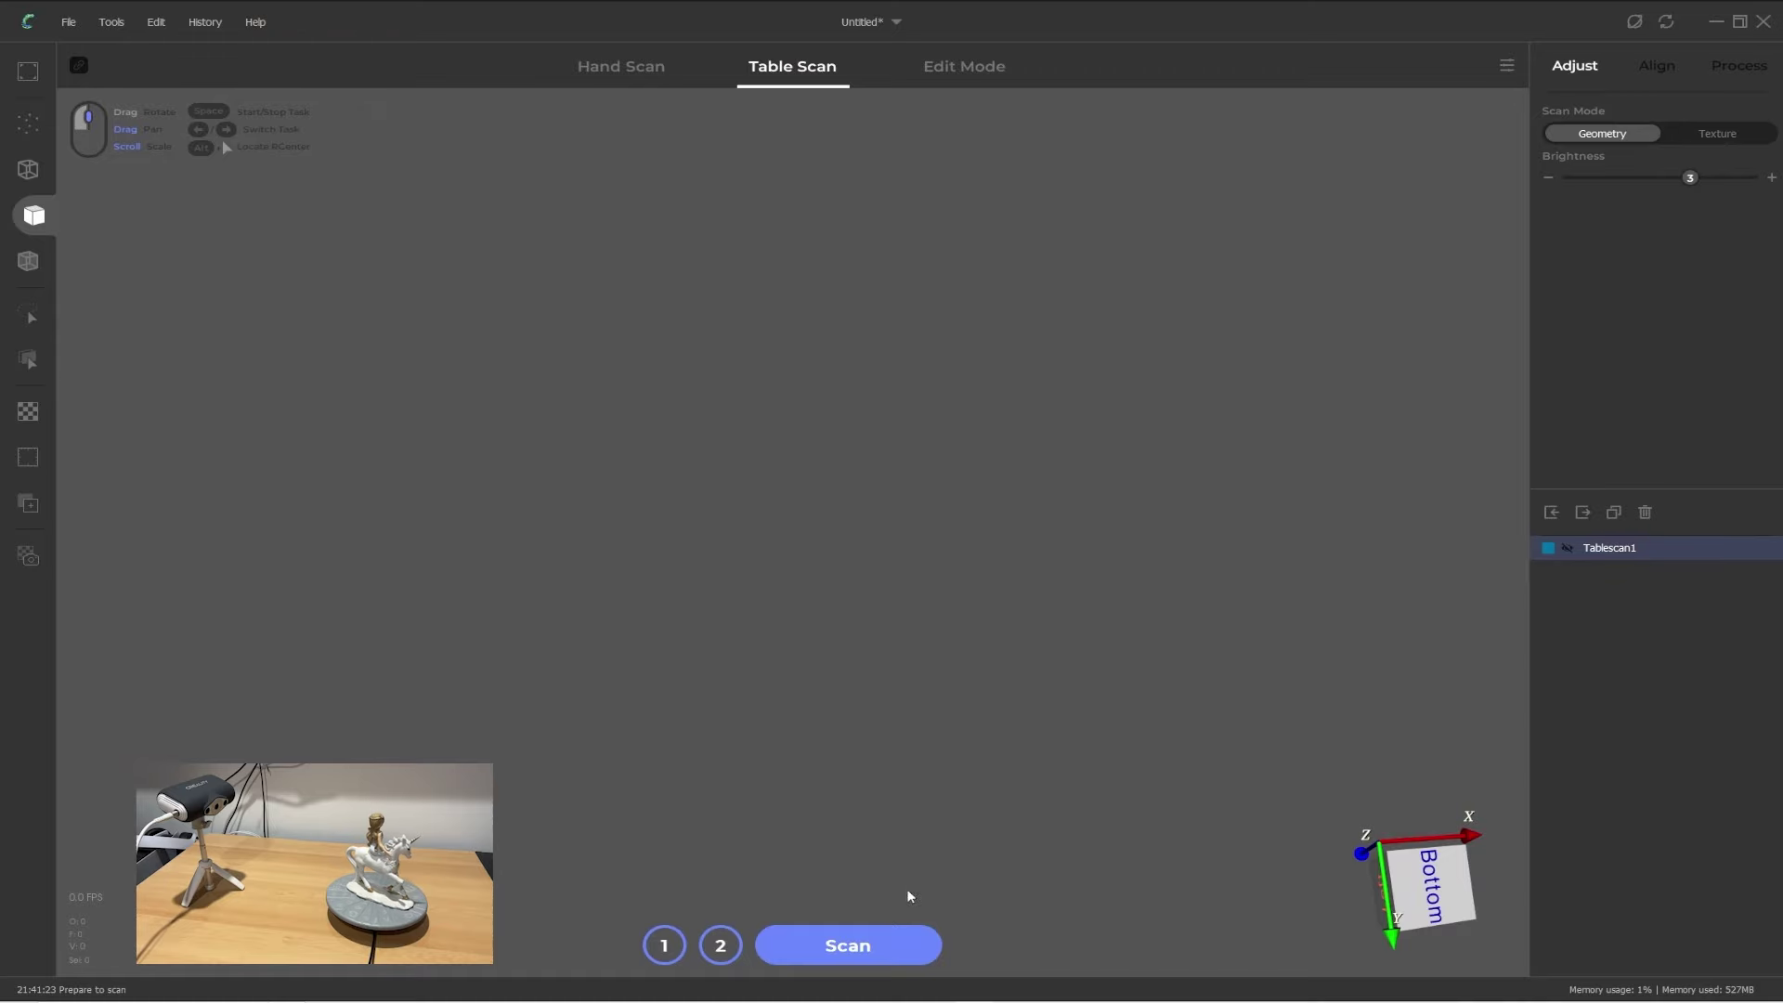
pyautogui.click(862, 945)
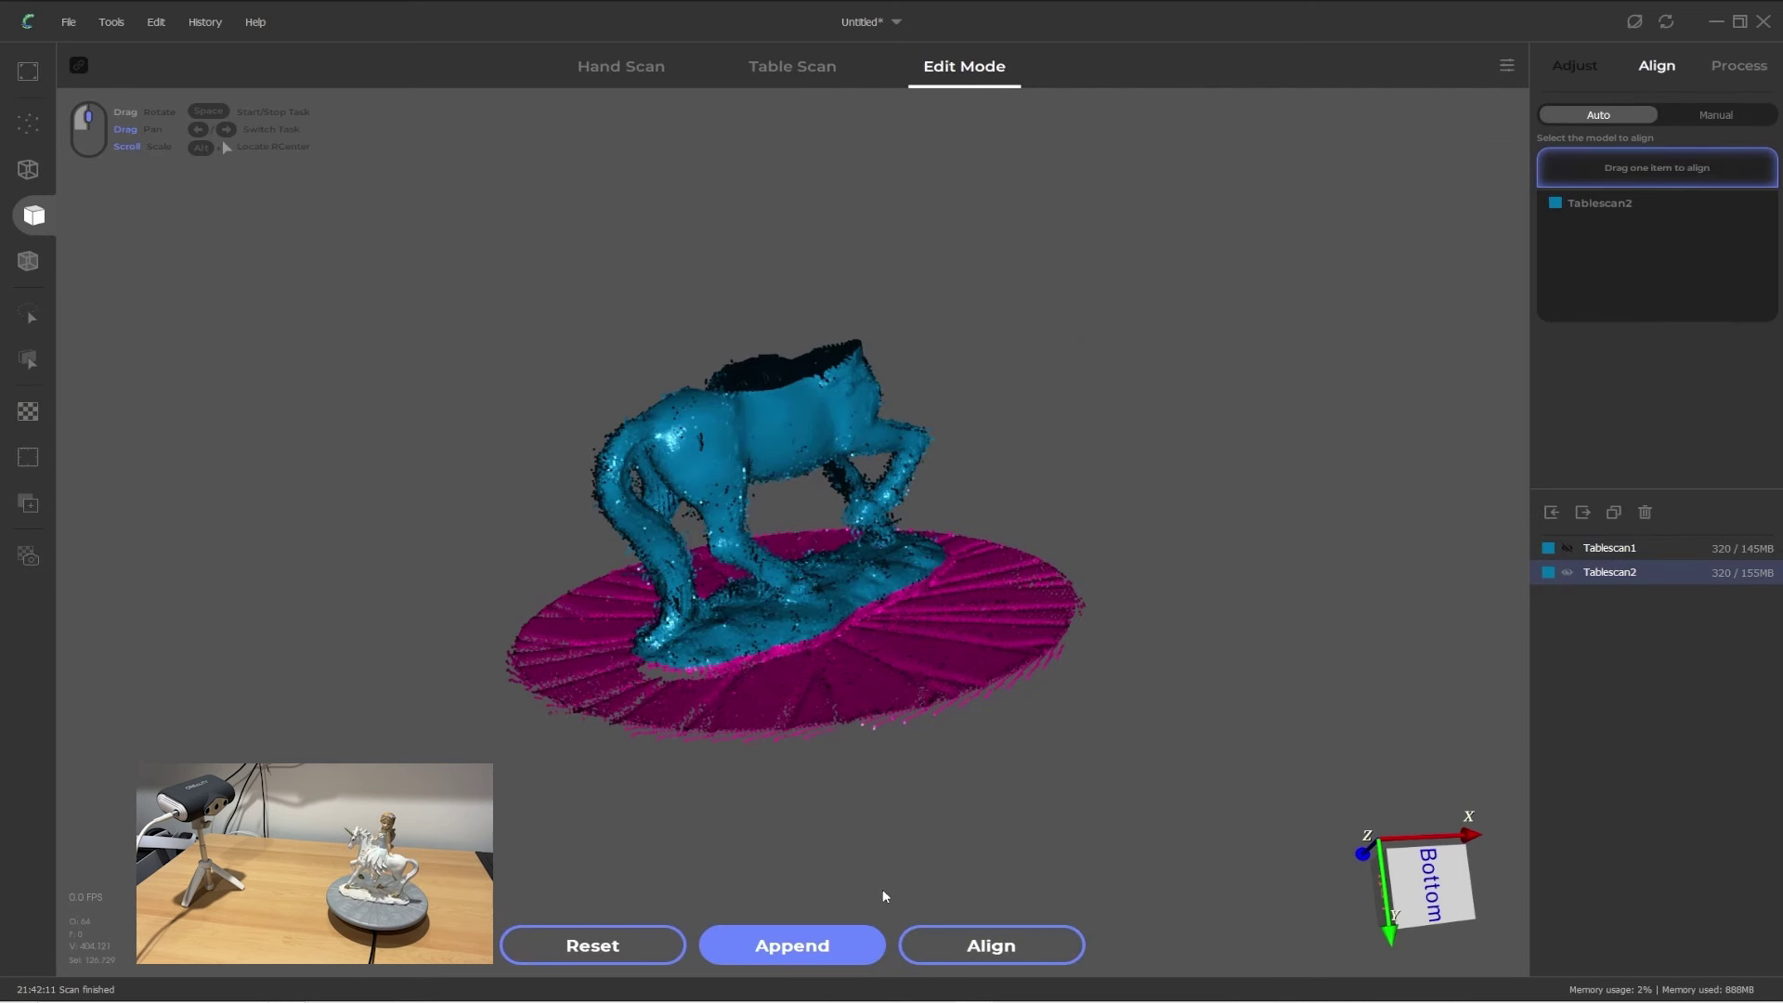
pyautogui.click(817, 952)
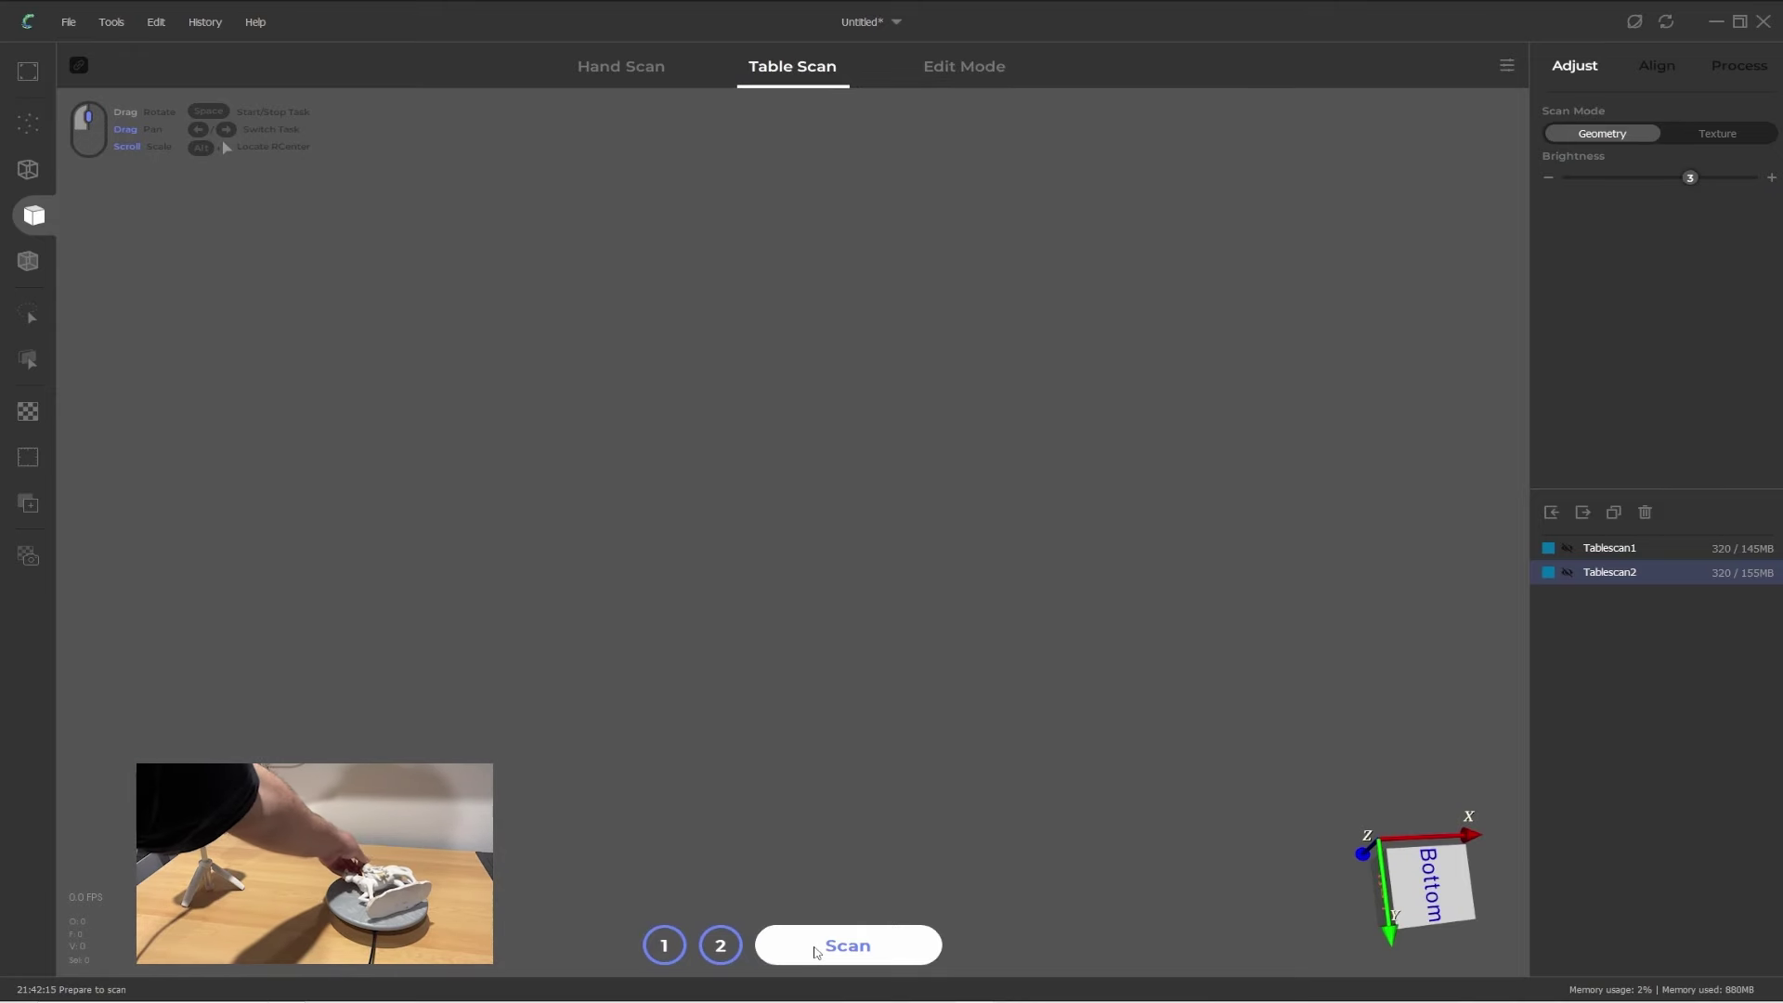
pyautogui.click(816, 950)
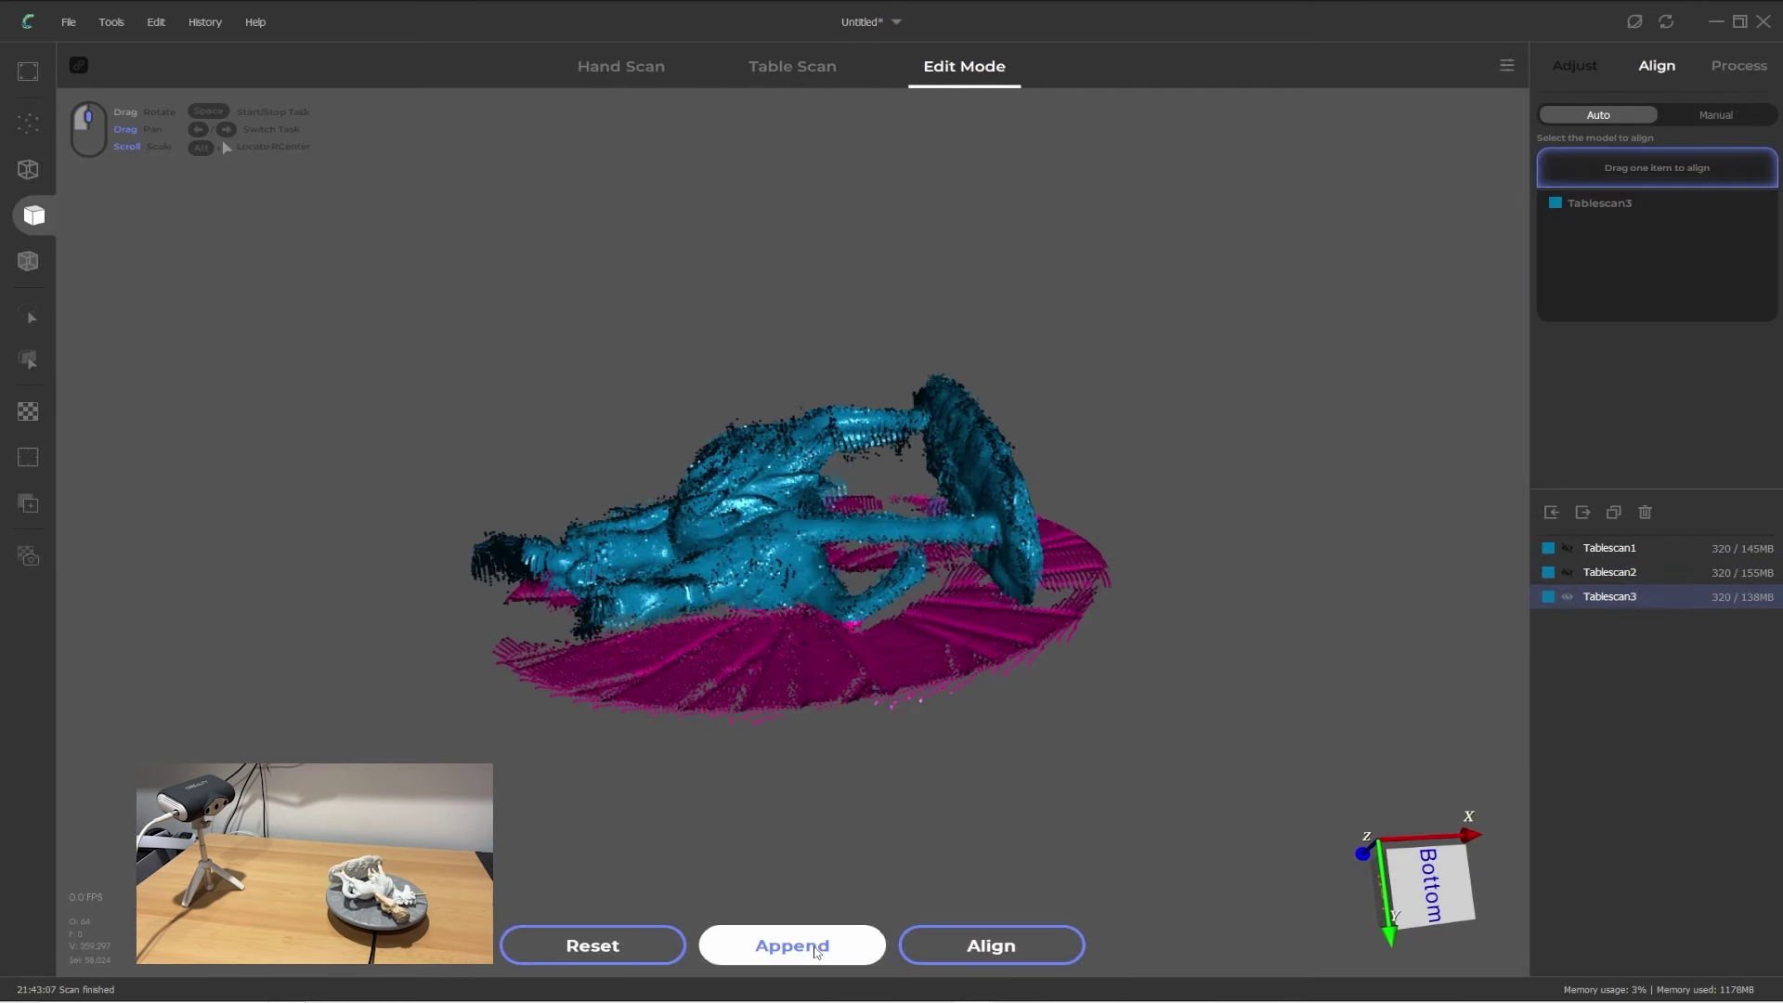
# Step: Try another table scan of the lying statue at brightness 4, stop it early and delete it
pyautogui.click(776, 962)
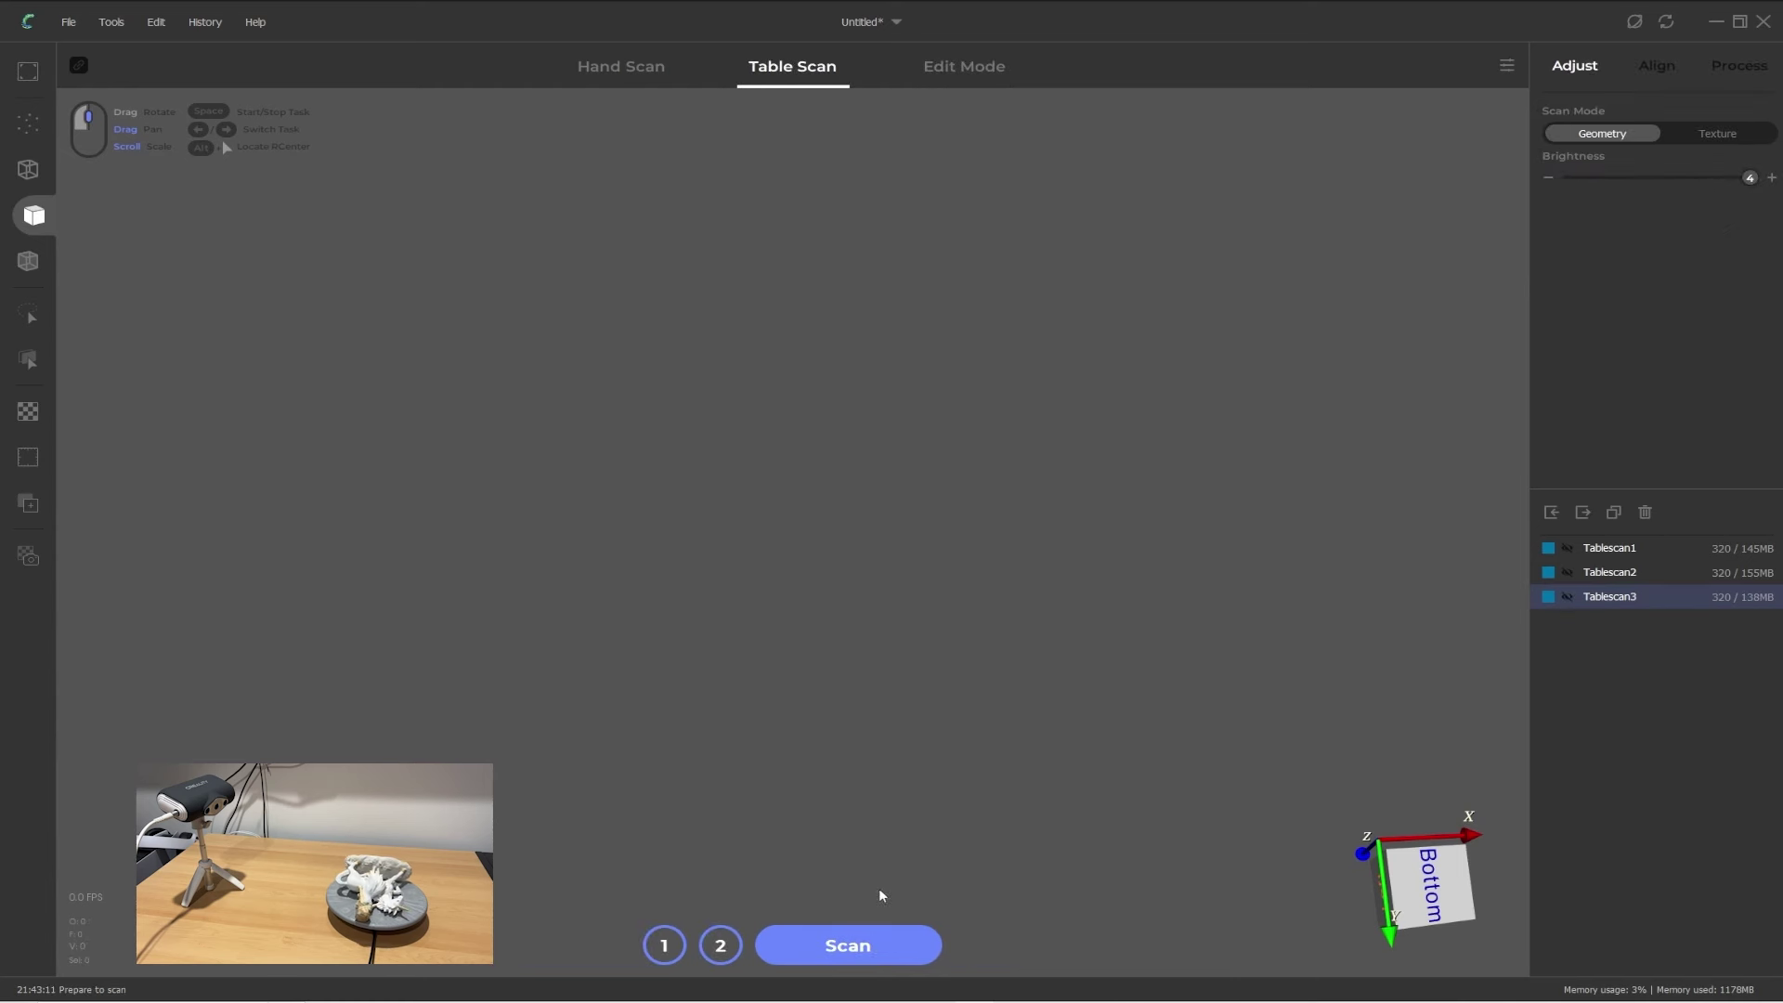
pyautogui.click(855, 946)
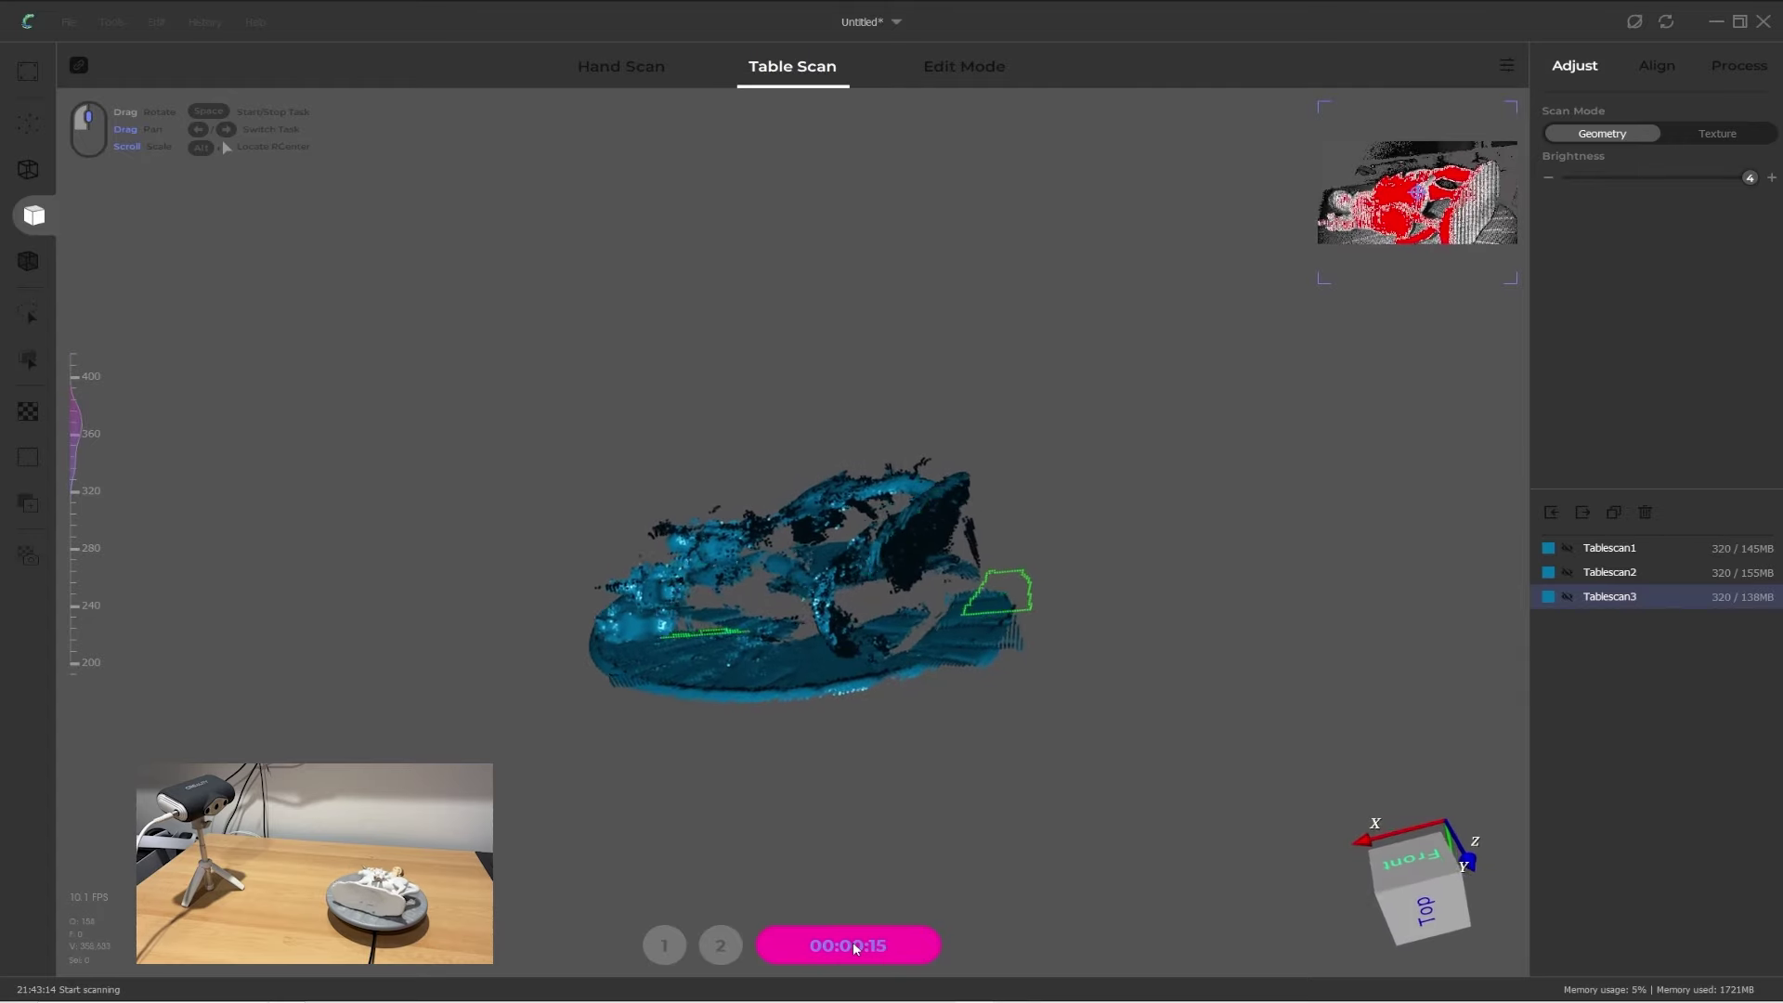
pyautogui.click(852, 943)
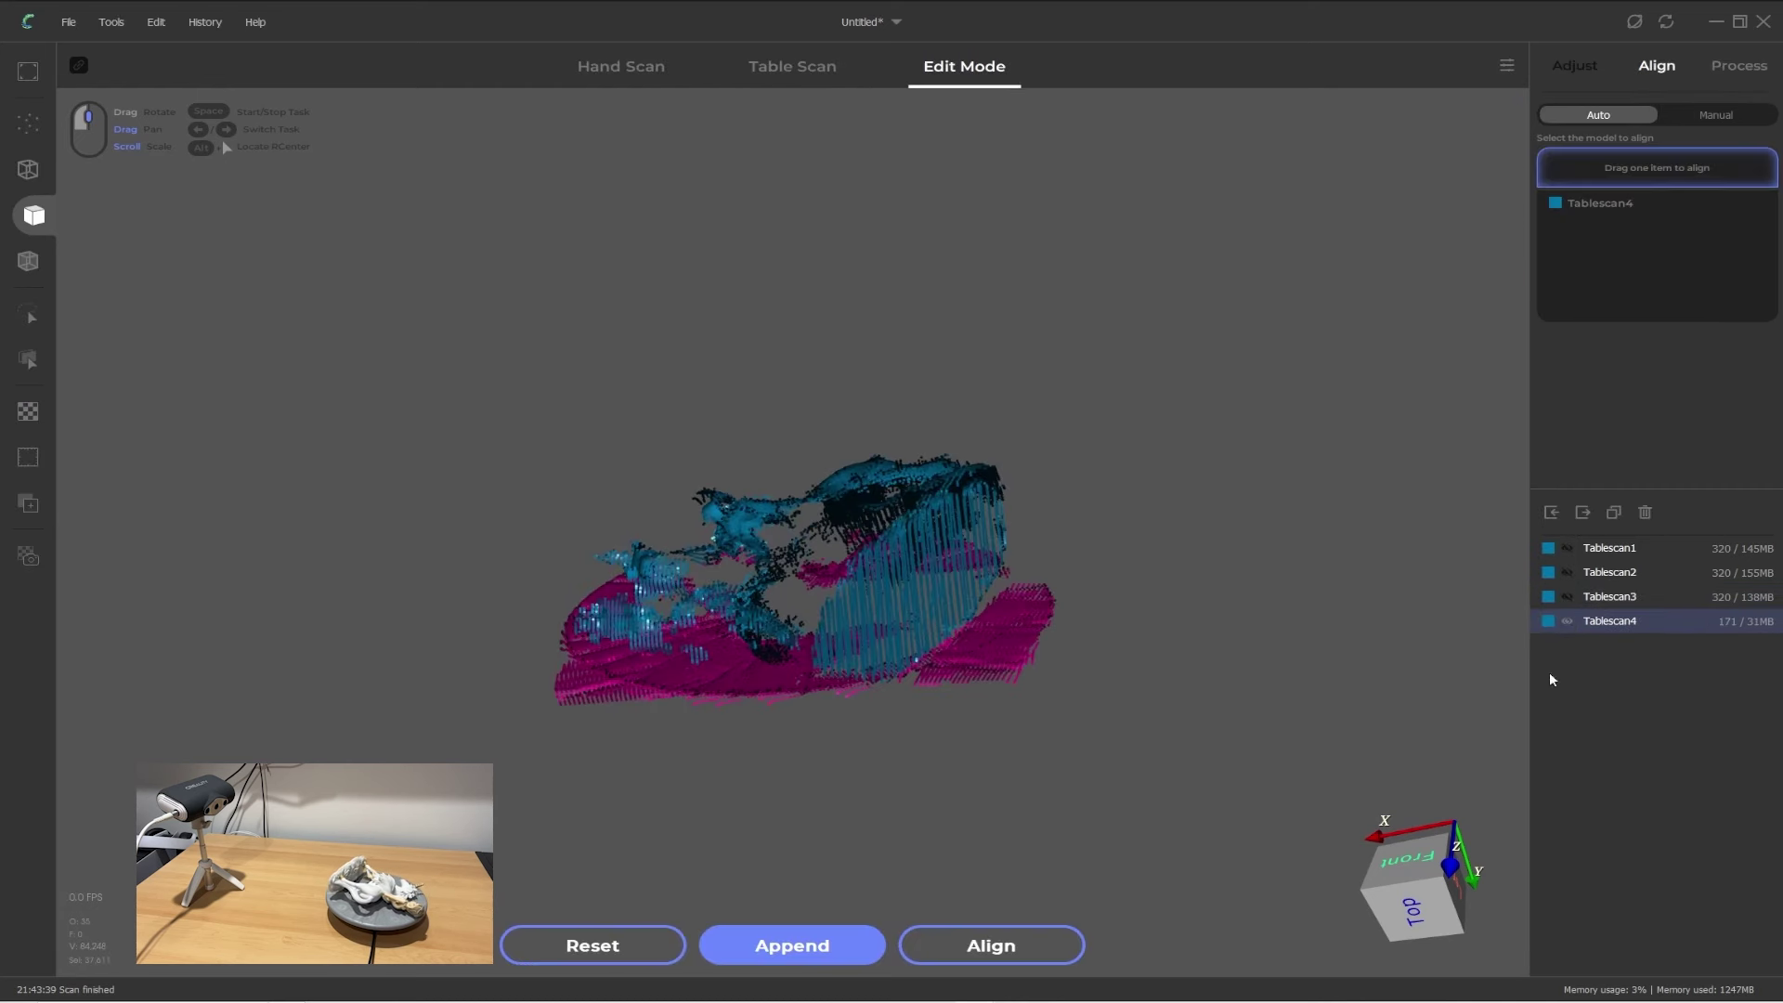
pyautogui.click(1644, 514)
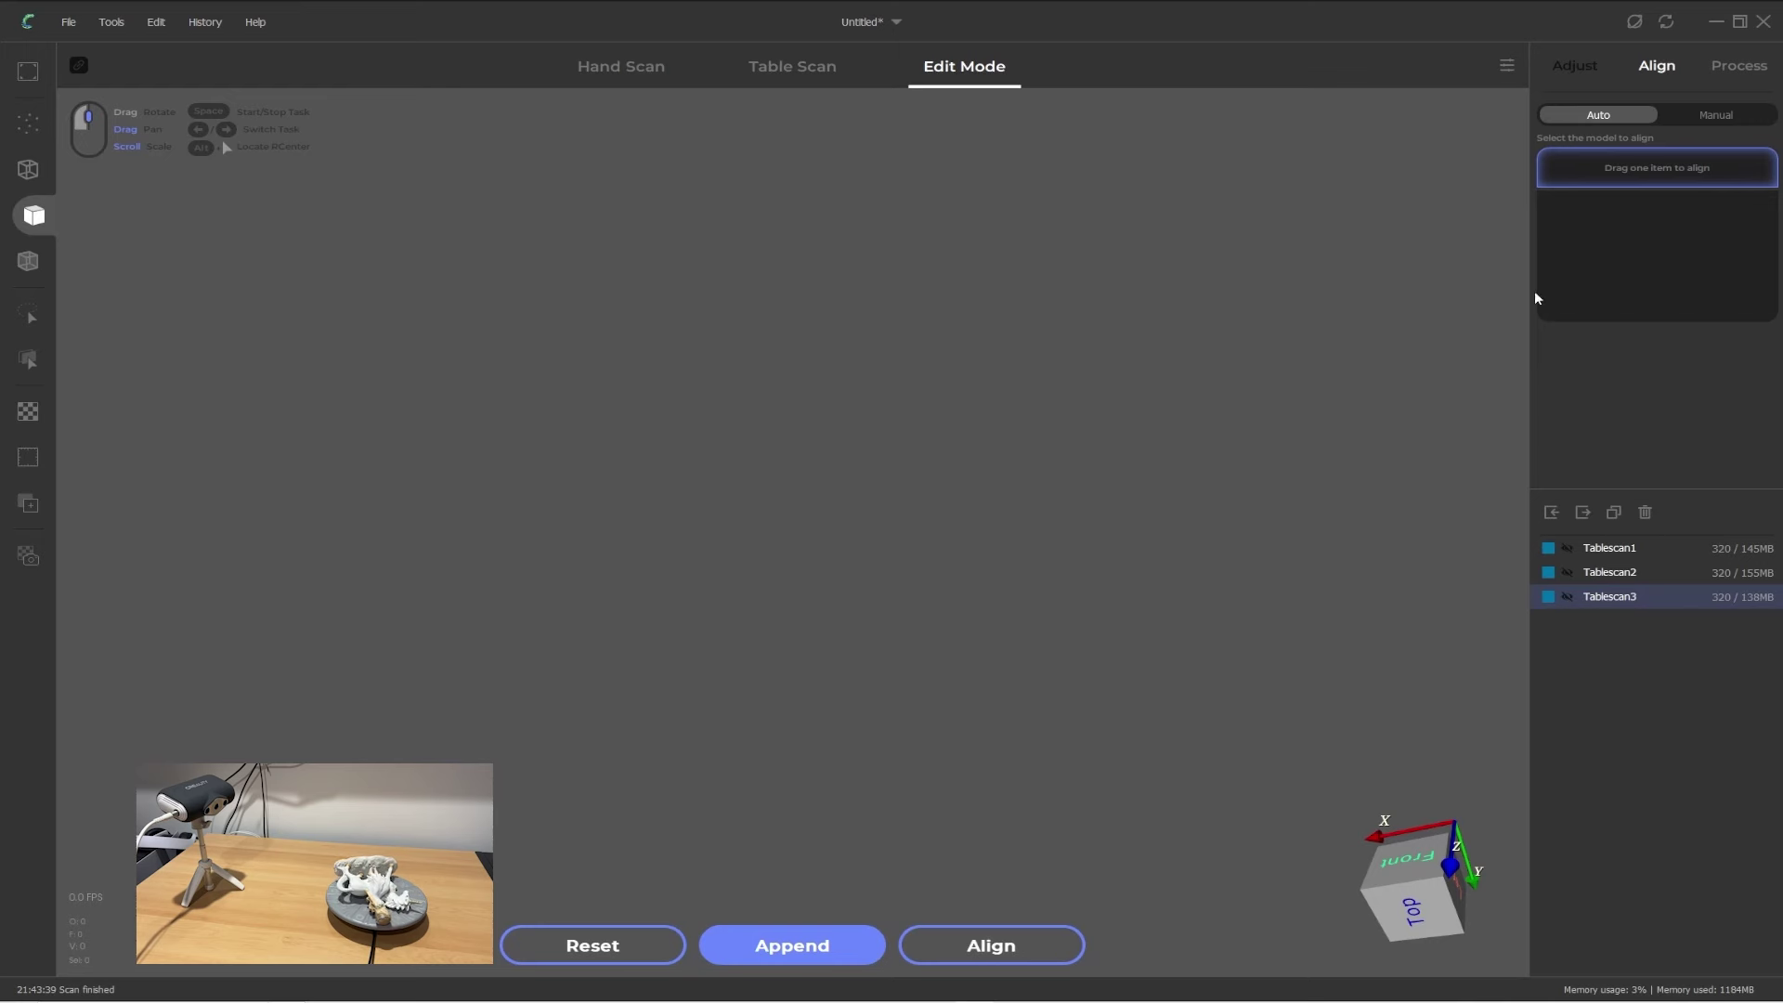
# Step: Lower the brightness to 2 and append three more table scans of the statue lying in different orientations
pyautogui.click(836, 943)
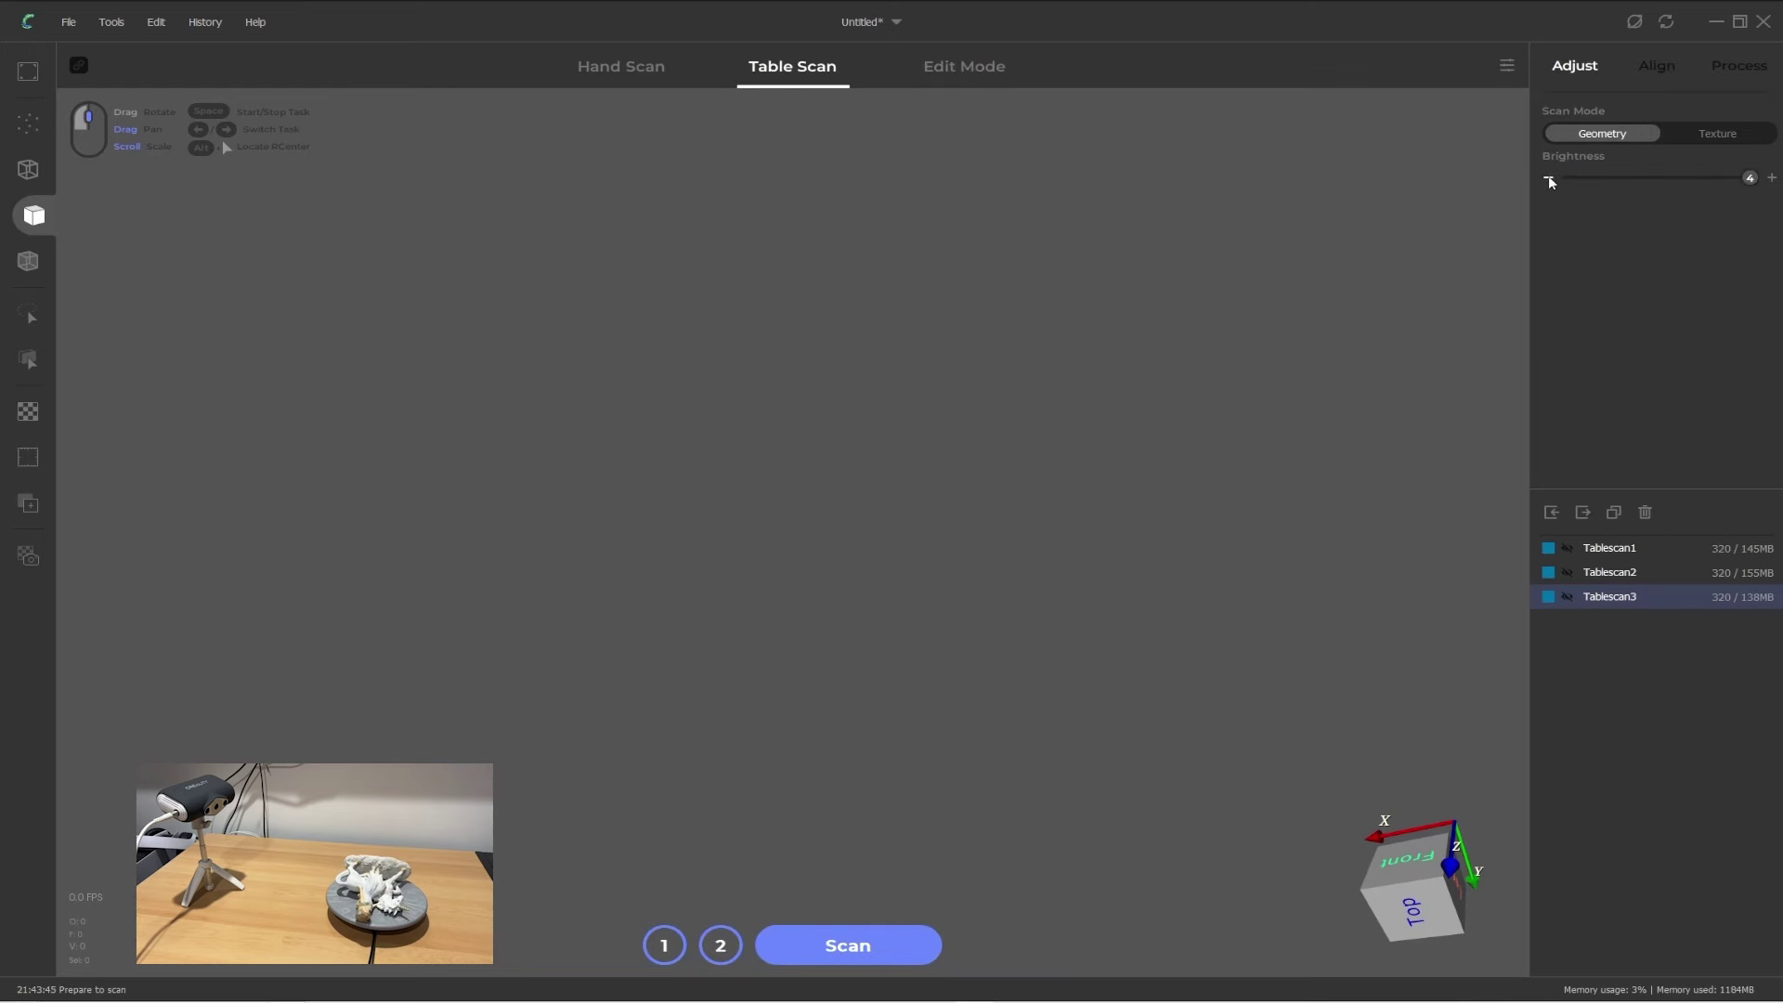
pyautogui.click(909, 944)
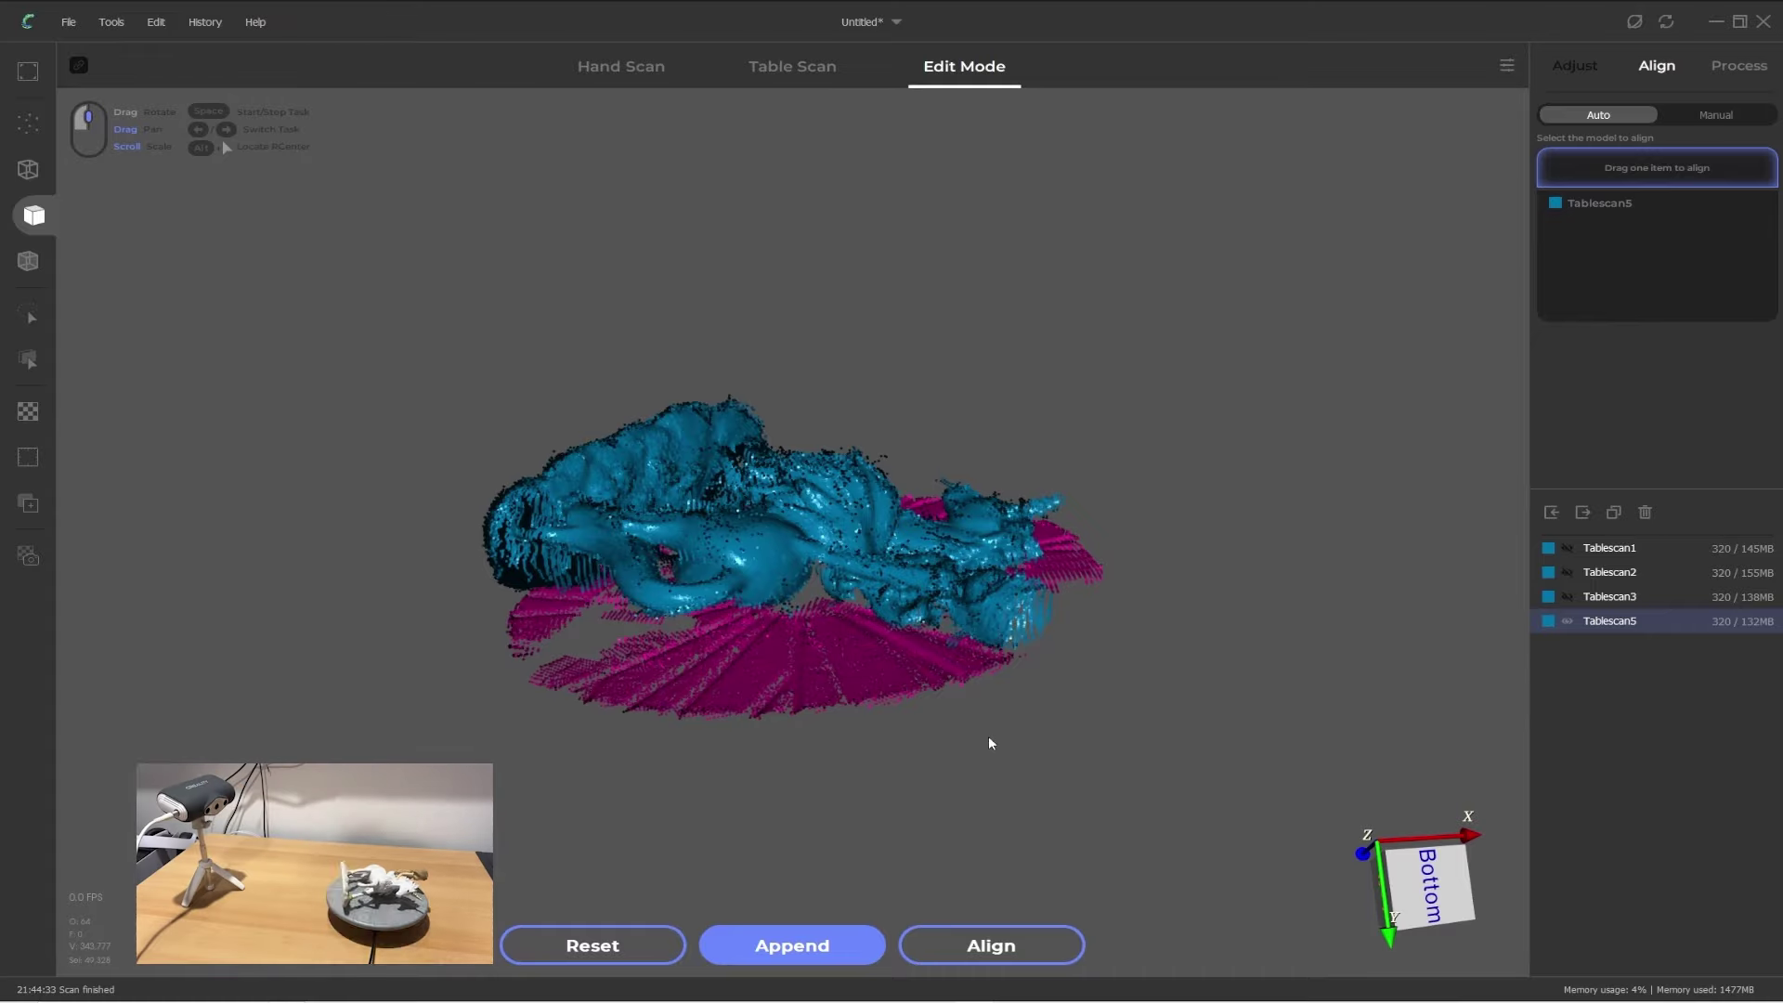
pyautogui.click(792, 946)
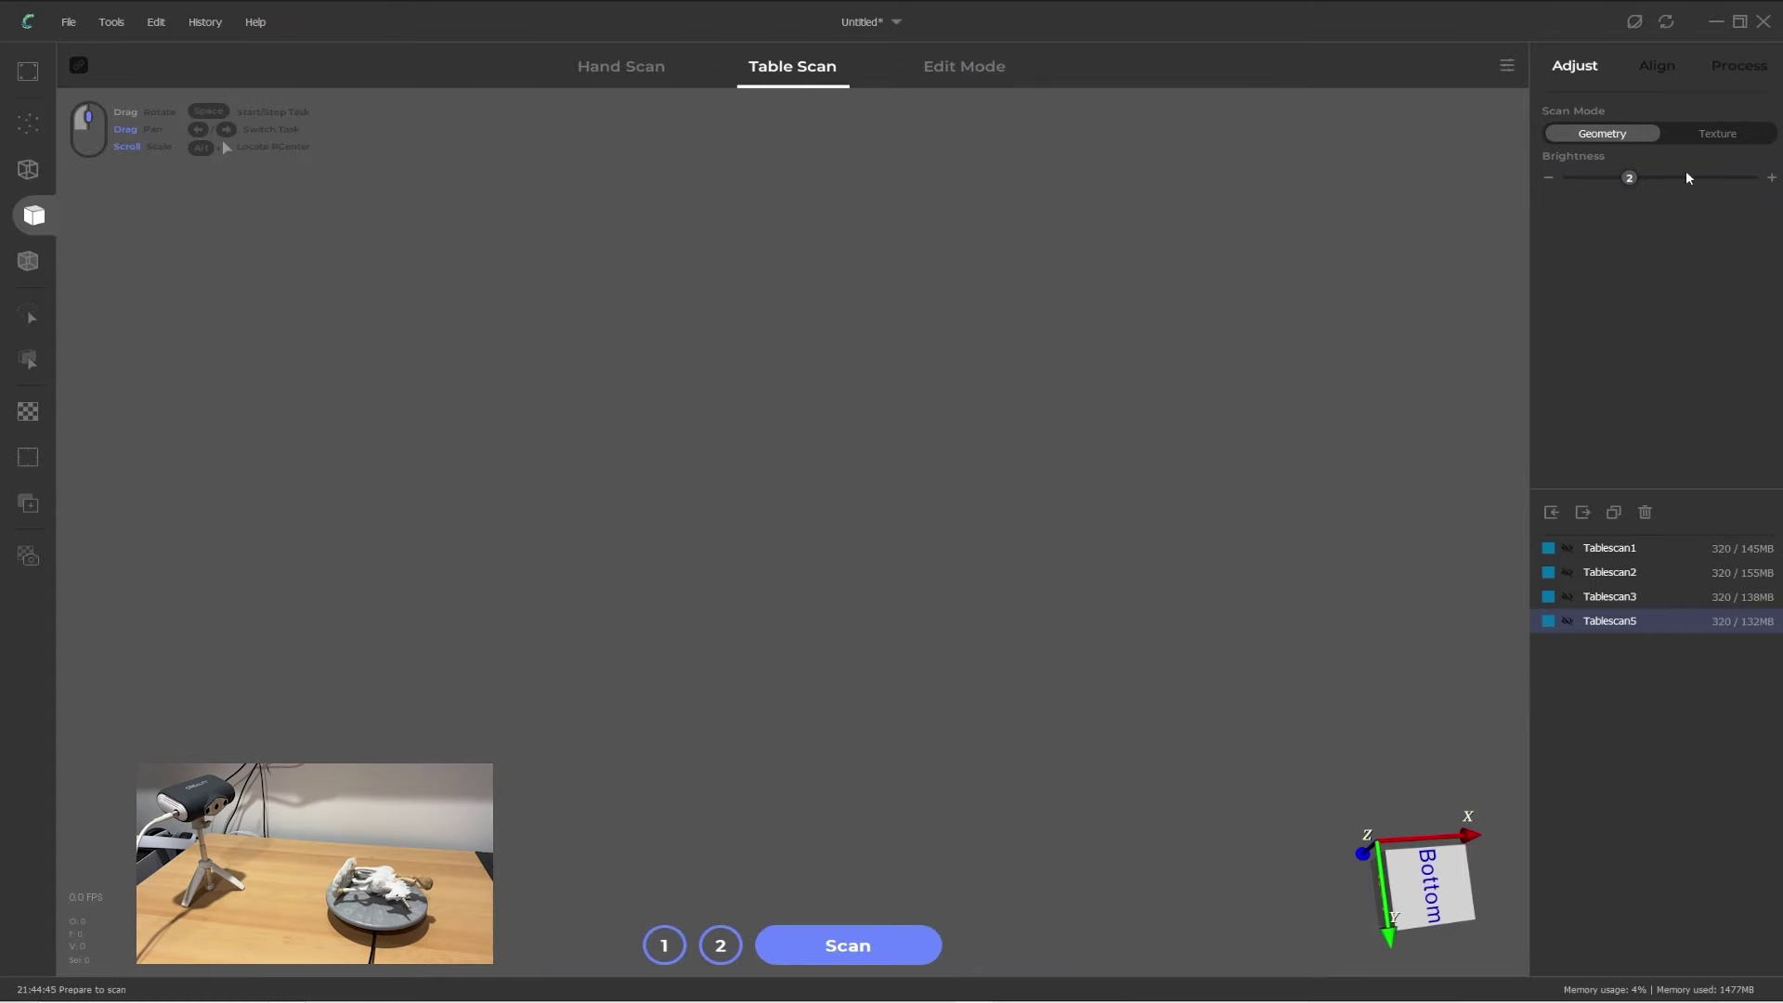
pyautogui.press('space')
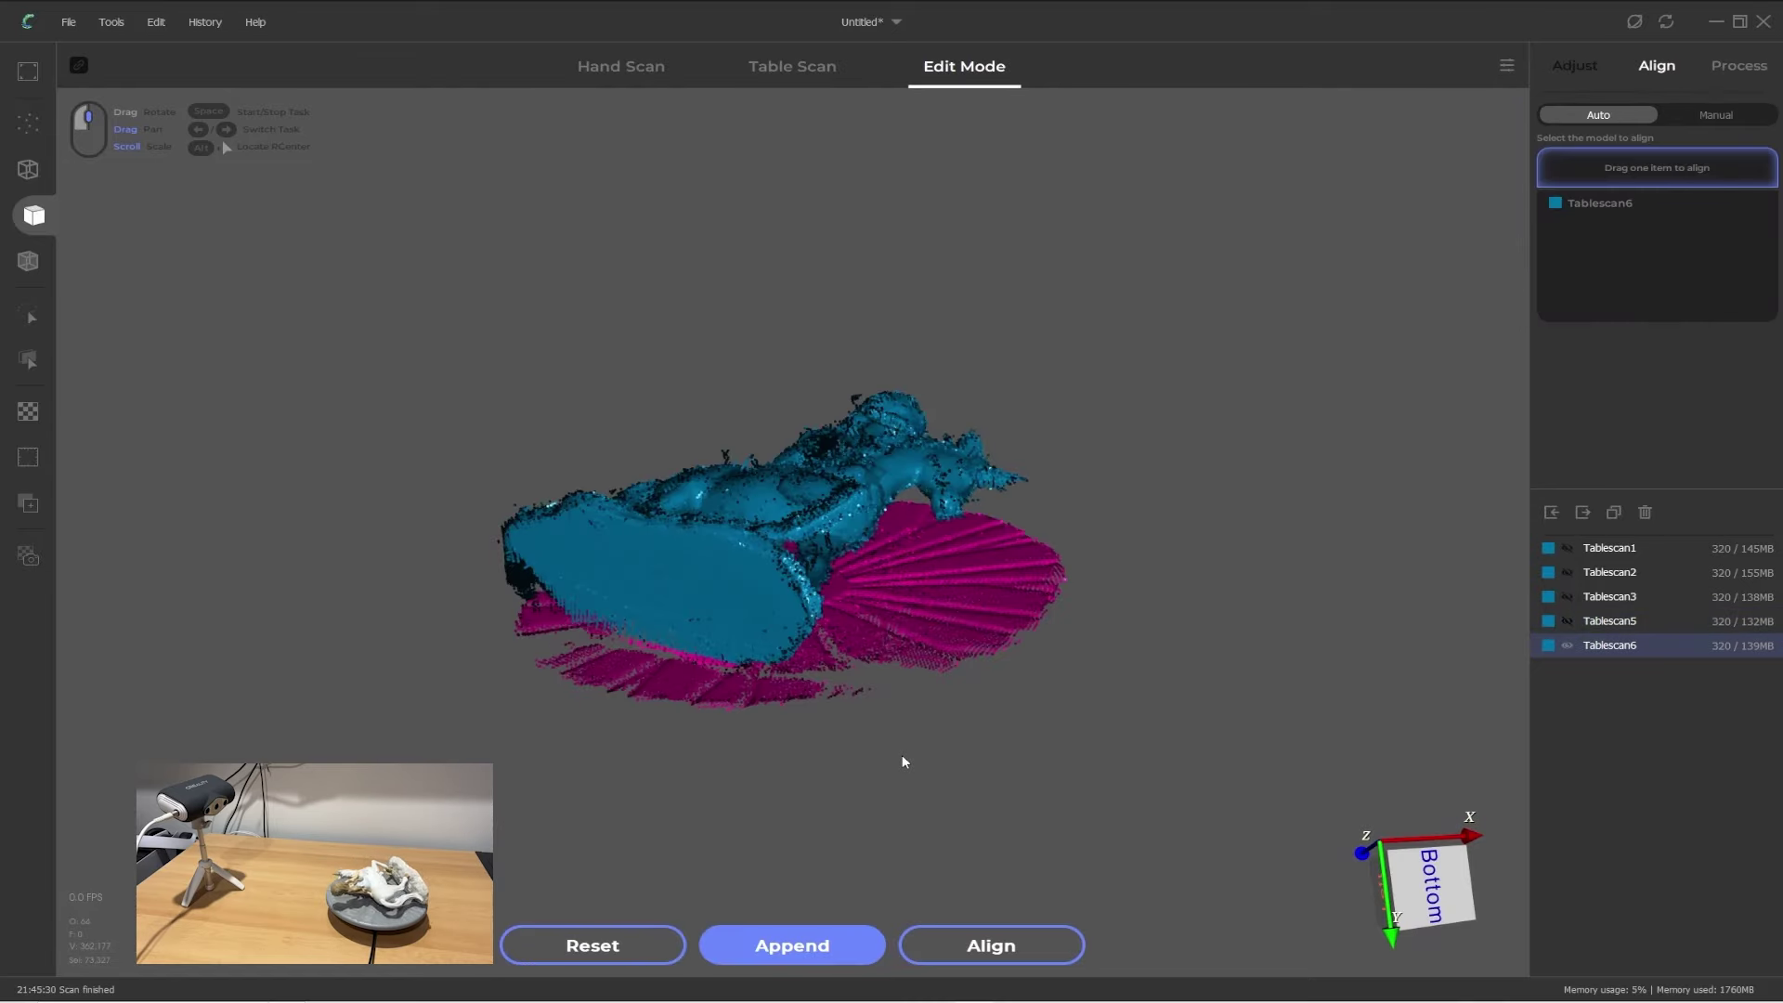
pyautogui.click(792, 944)
pyautogui.press('space')
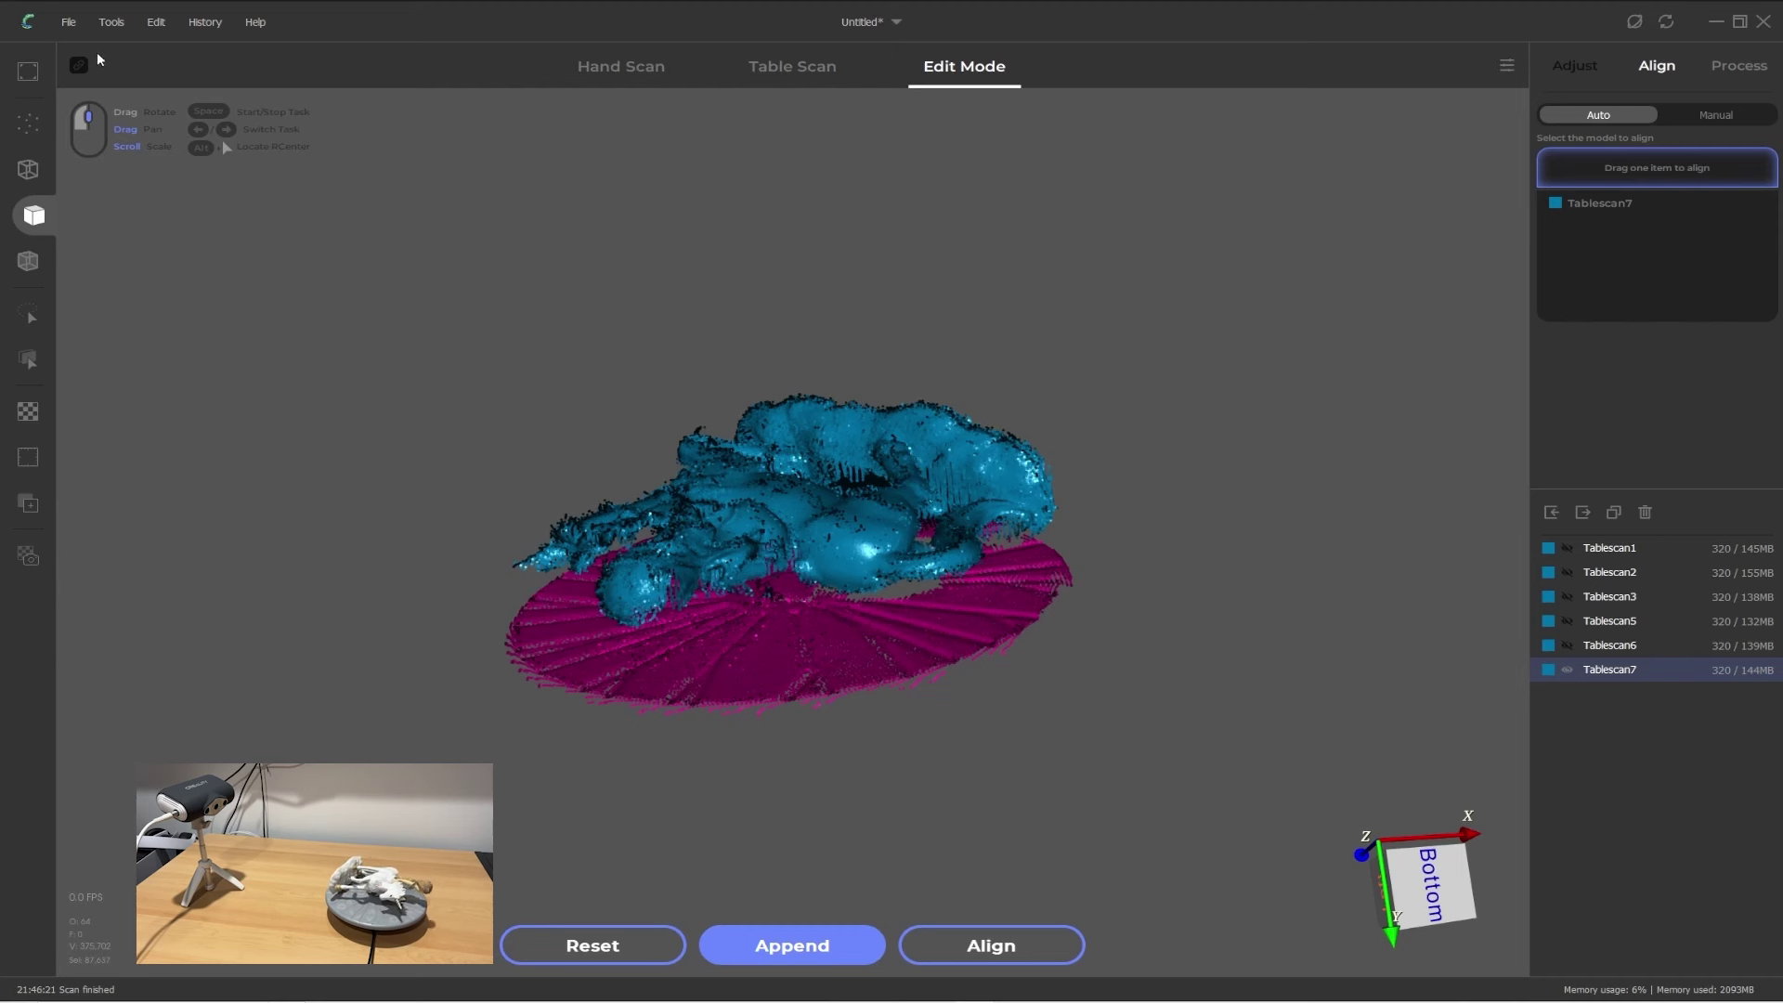
# Step: Save the project under the name Statue
pyautogui.click(70, 30)
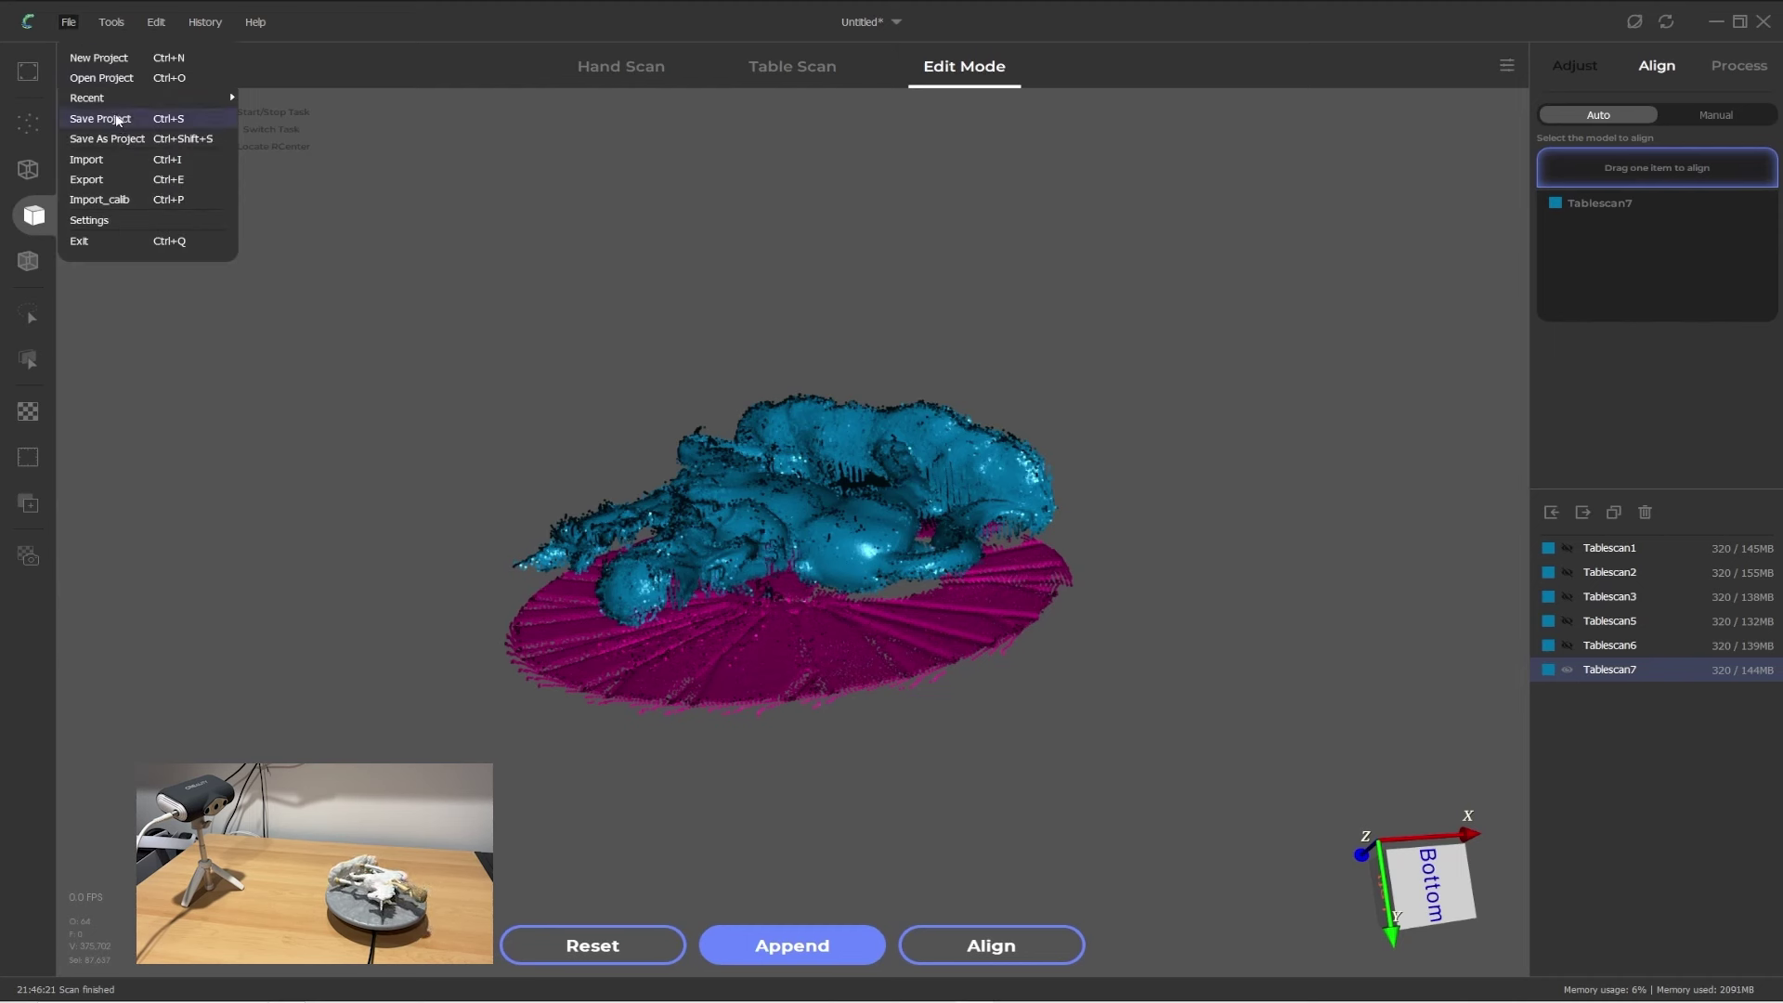
pyautogui.click(214, 119)
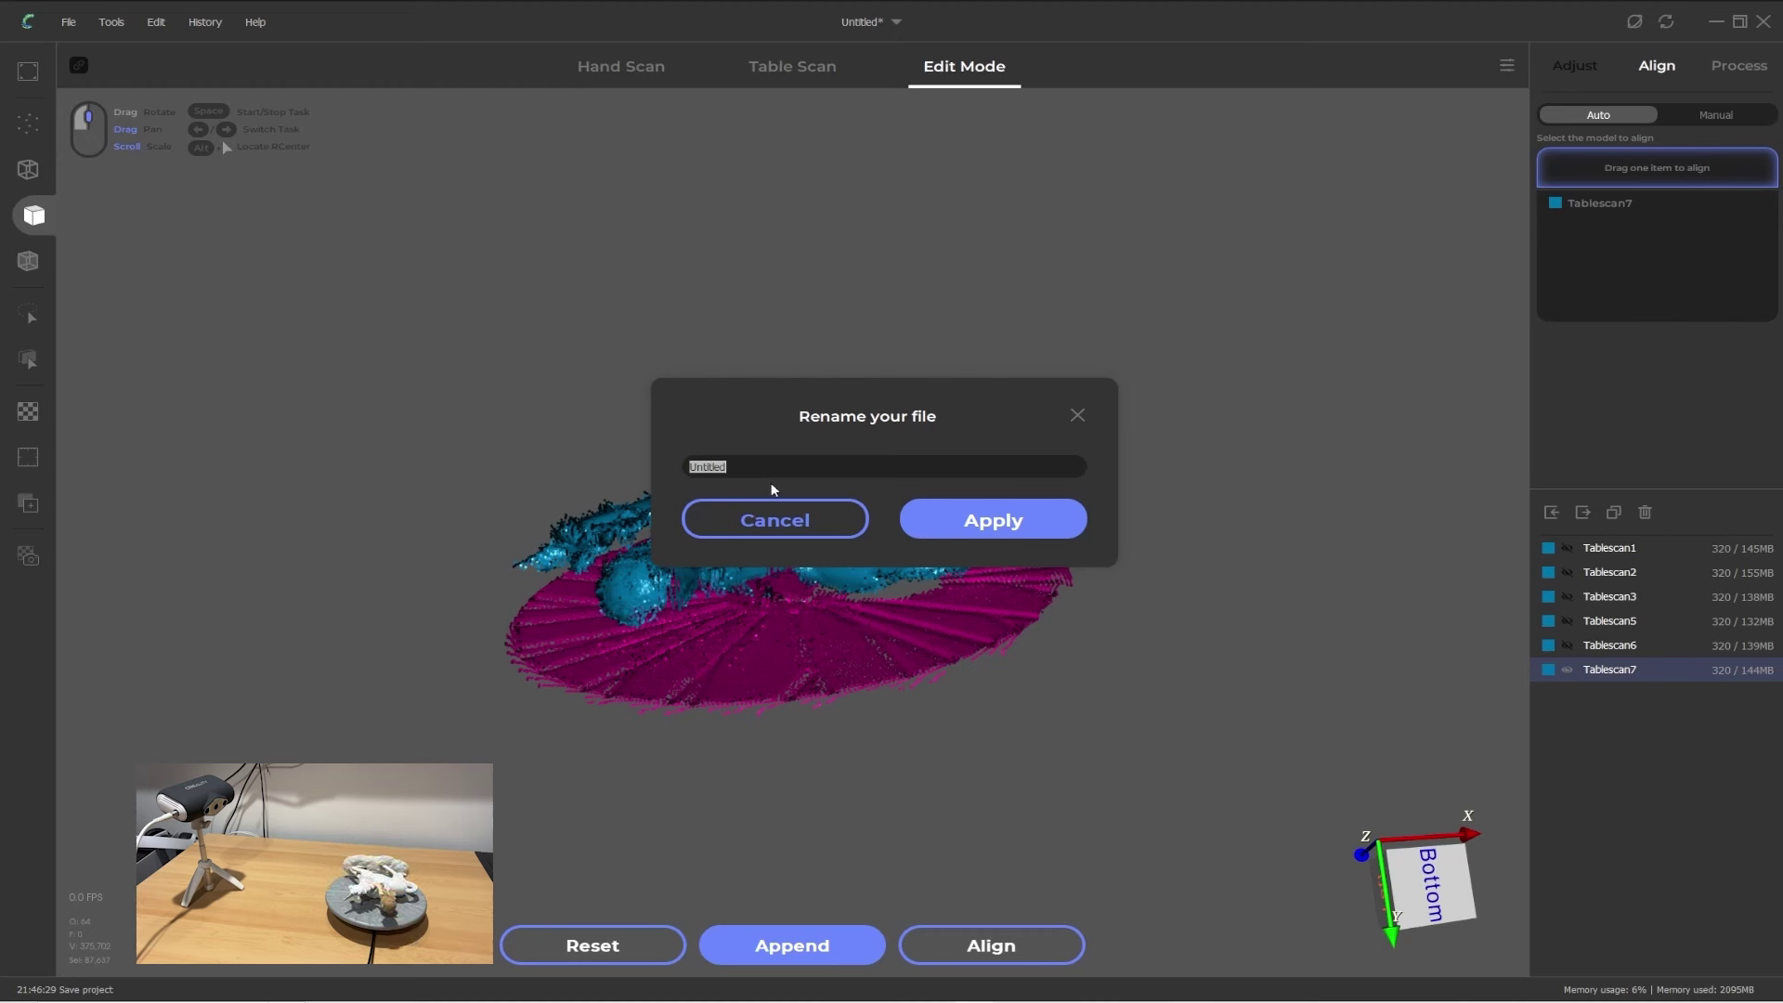
pyautogui.write('Statue')
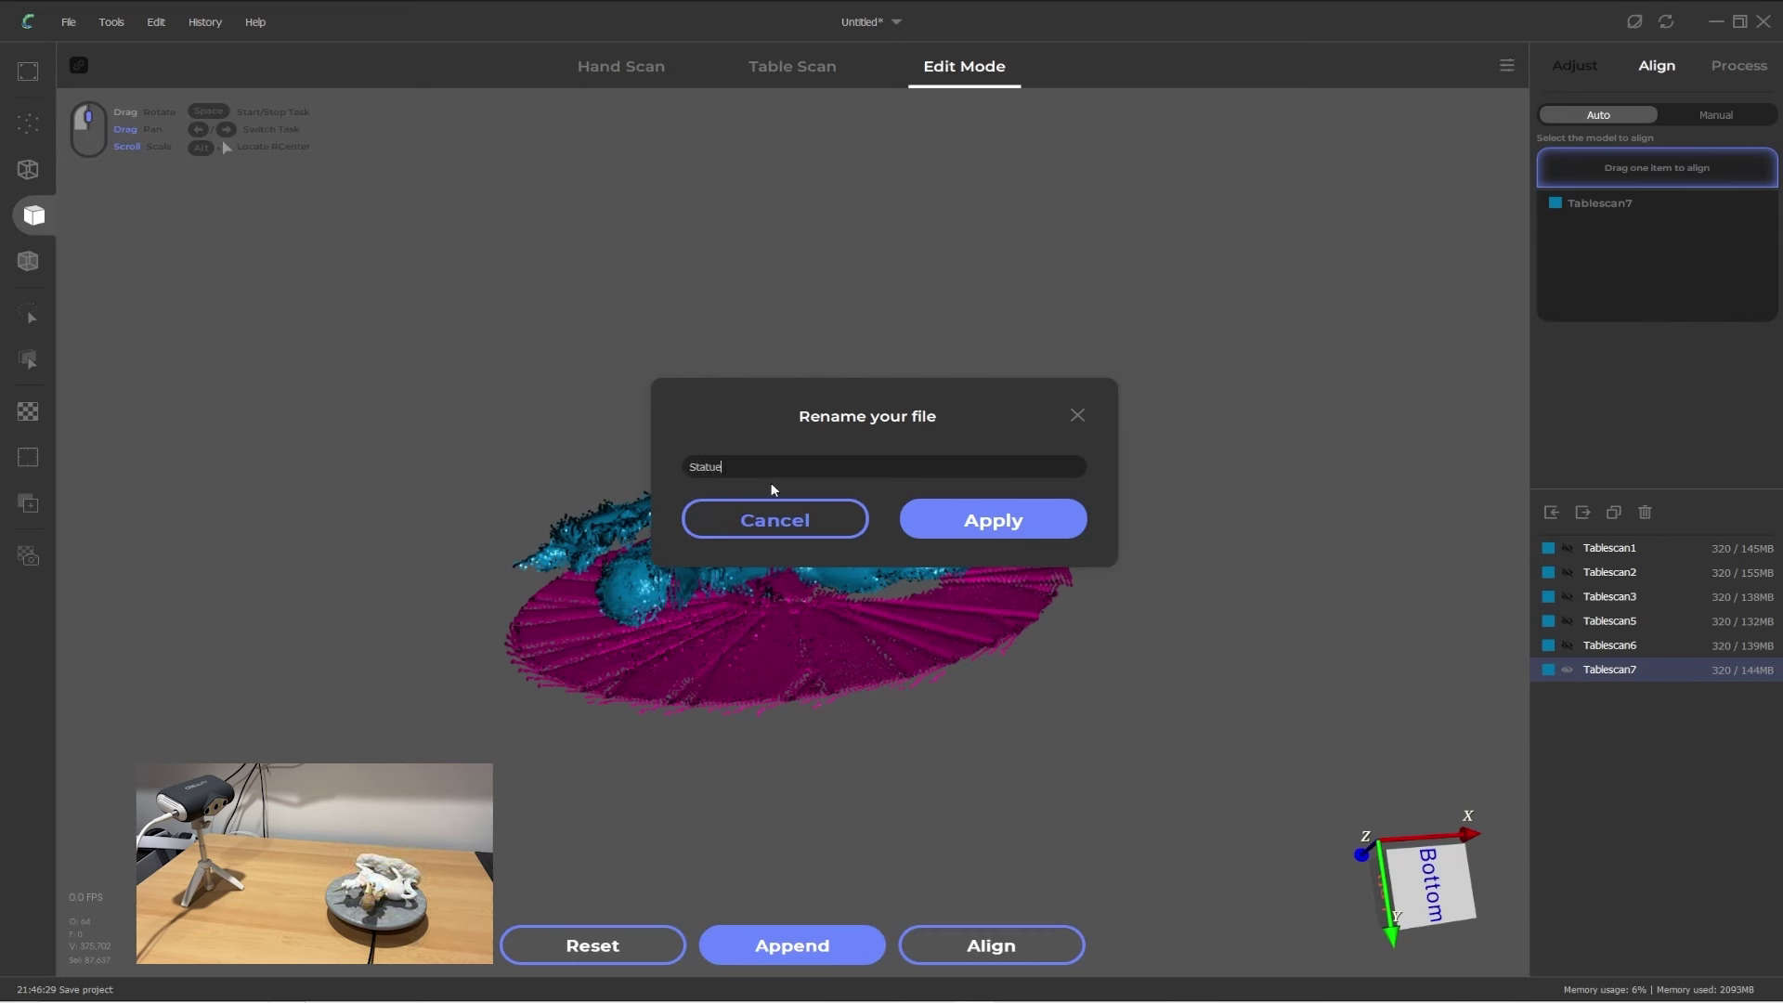
pyautogui.click(977, 512)
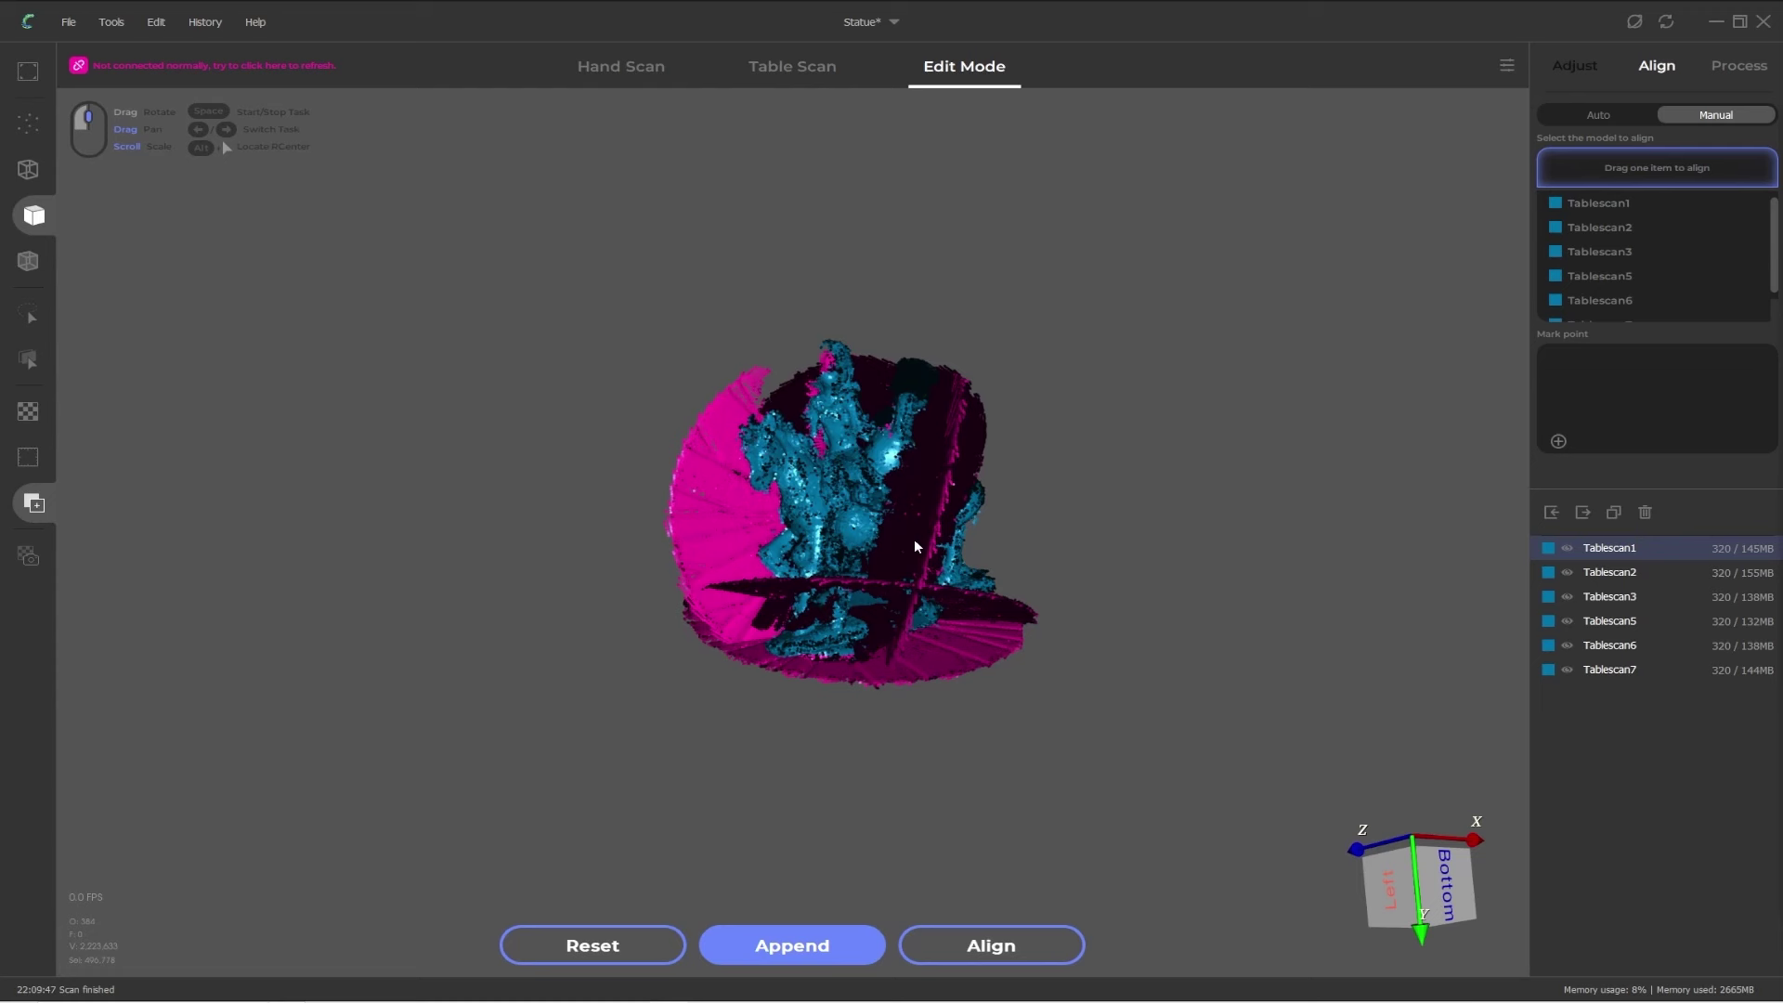
# Step: Hide Tablescan2, Tablescan3, Tablescan5, Tablescan6 and Tablescan7 to examine Tablescan1 on its own
pyautogui.scroll(5, 908, 536)
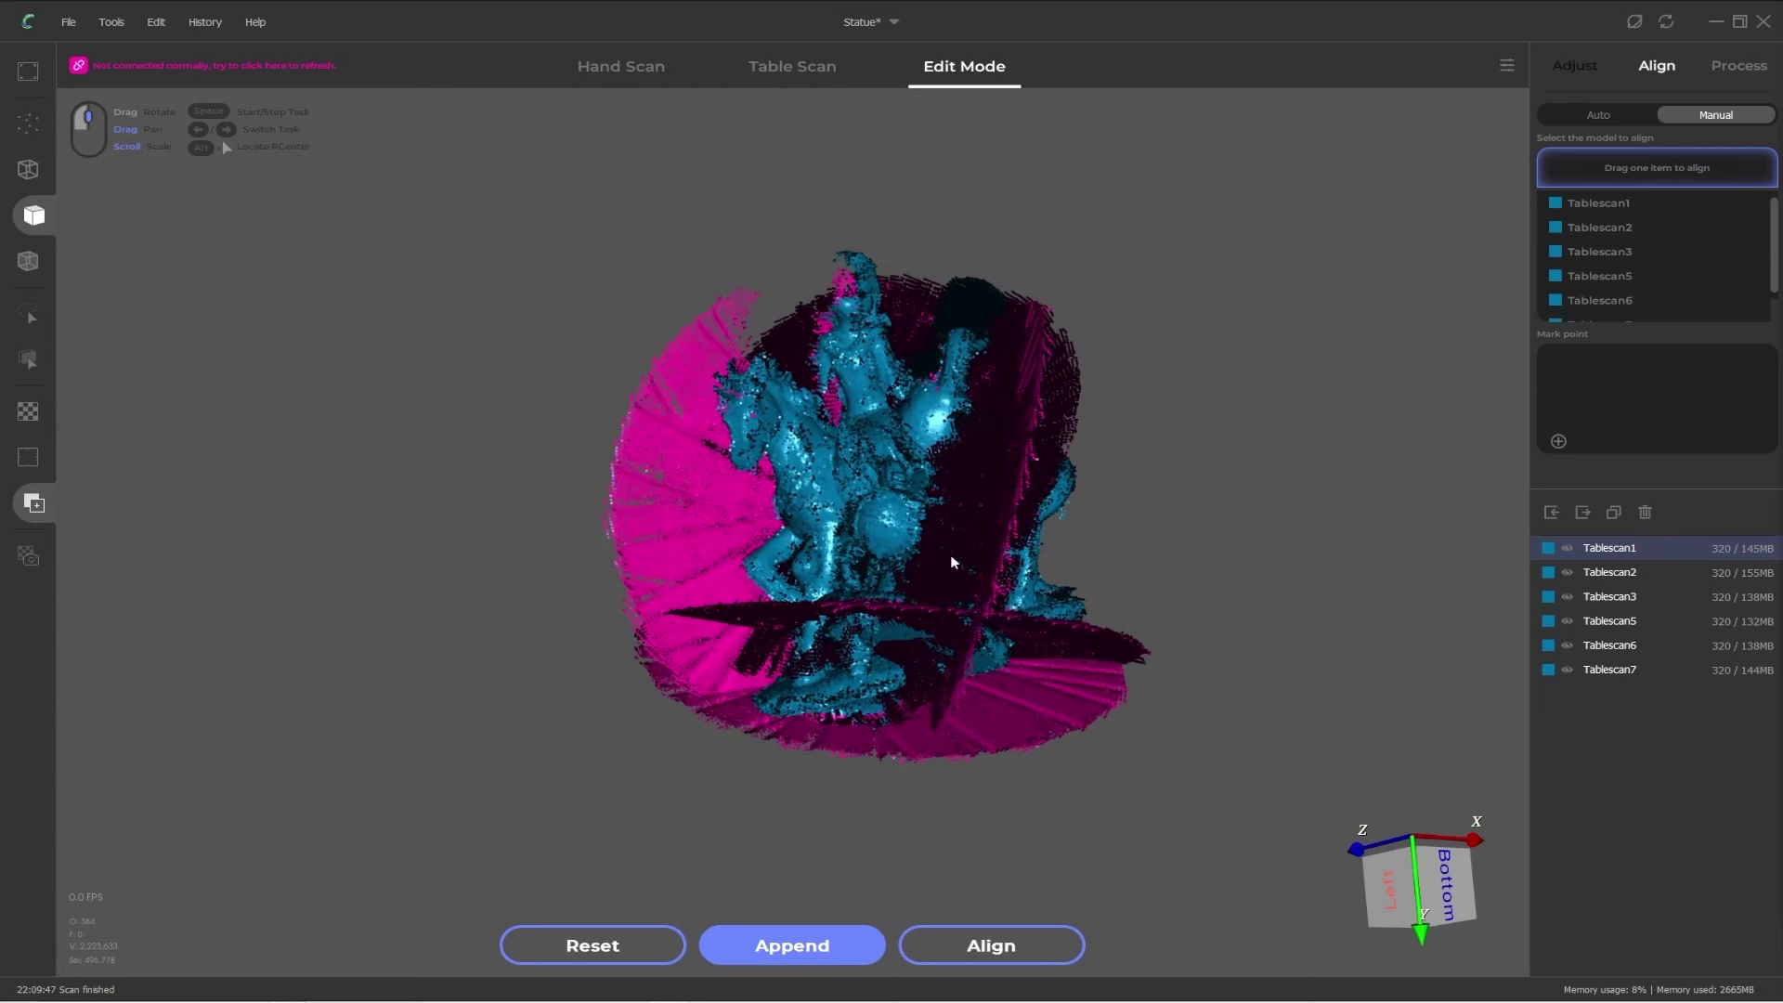
pyautogui.moveTo(951, 556); pyautogui.dragTo(886, 582, button='middle')
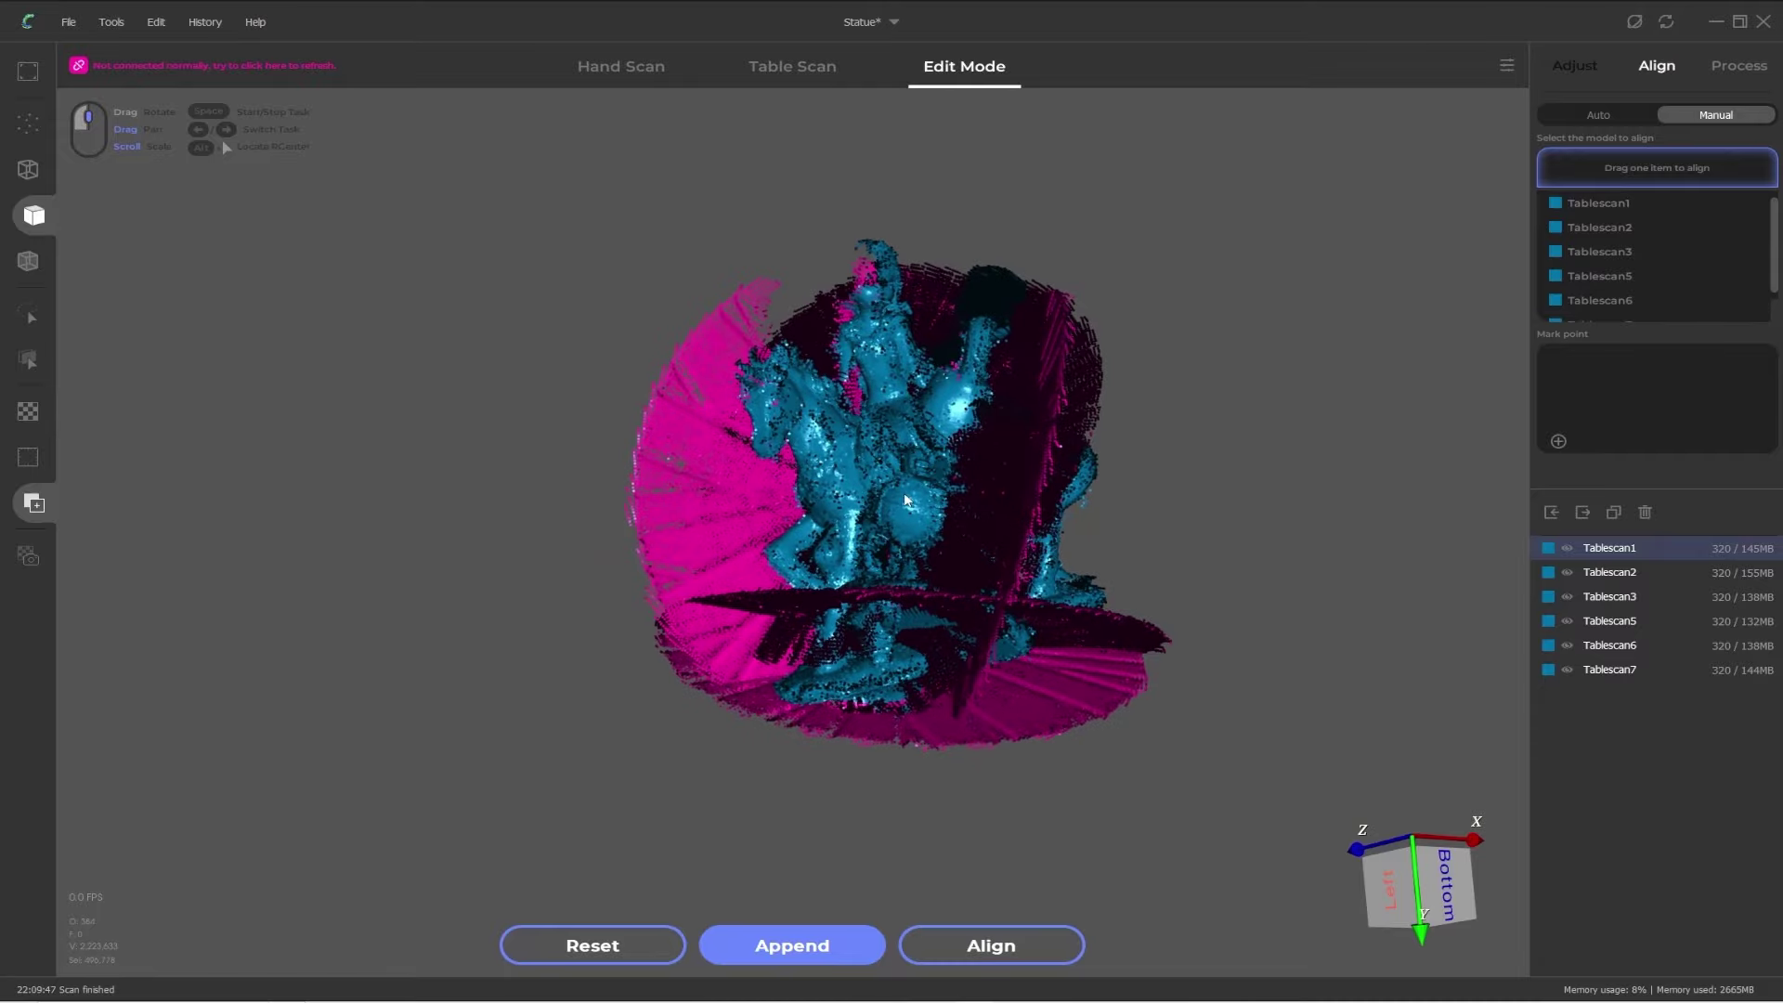
pyautogui.moveTo(871, 478); pyautogui.dragTo(1162, 548)
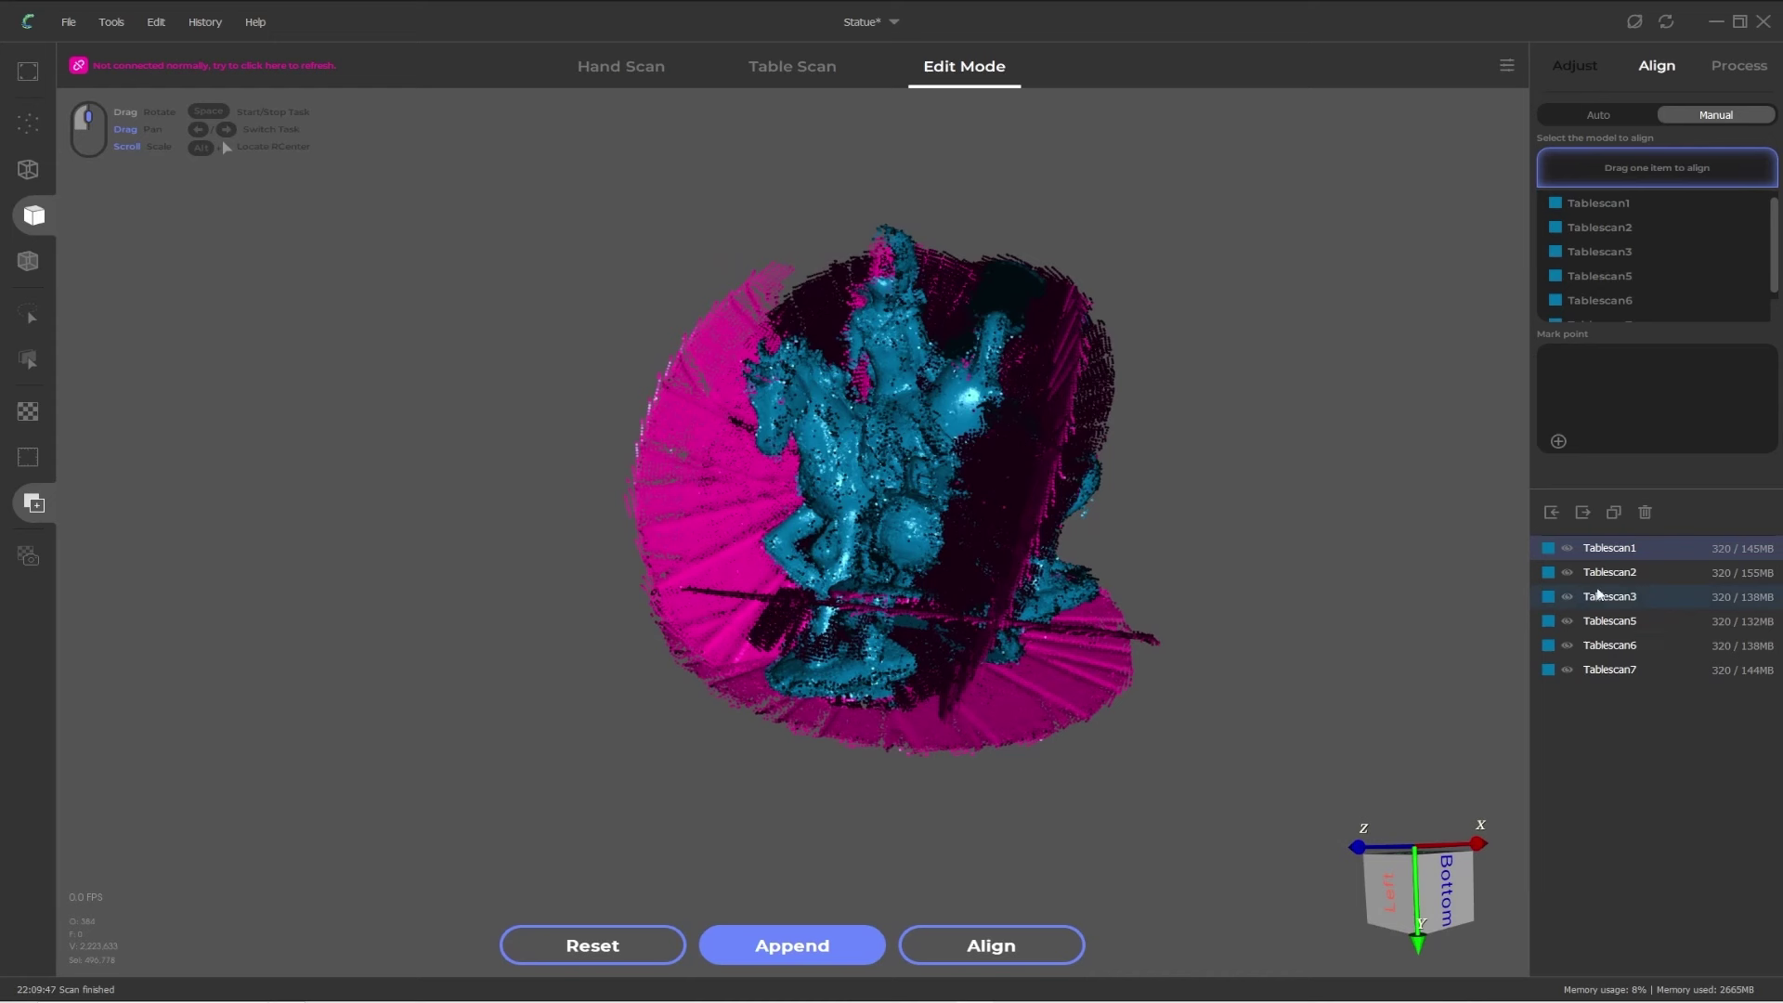
pyautogui.click(1567, 573)
pyautogui.click(1567, 597)
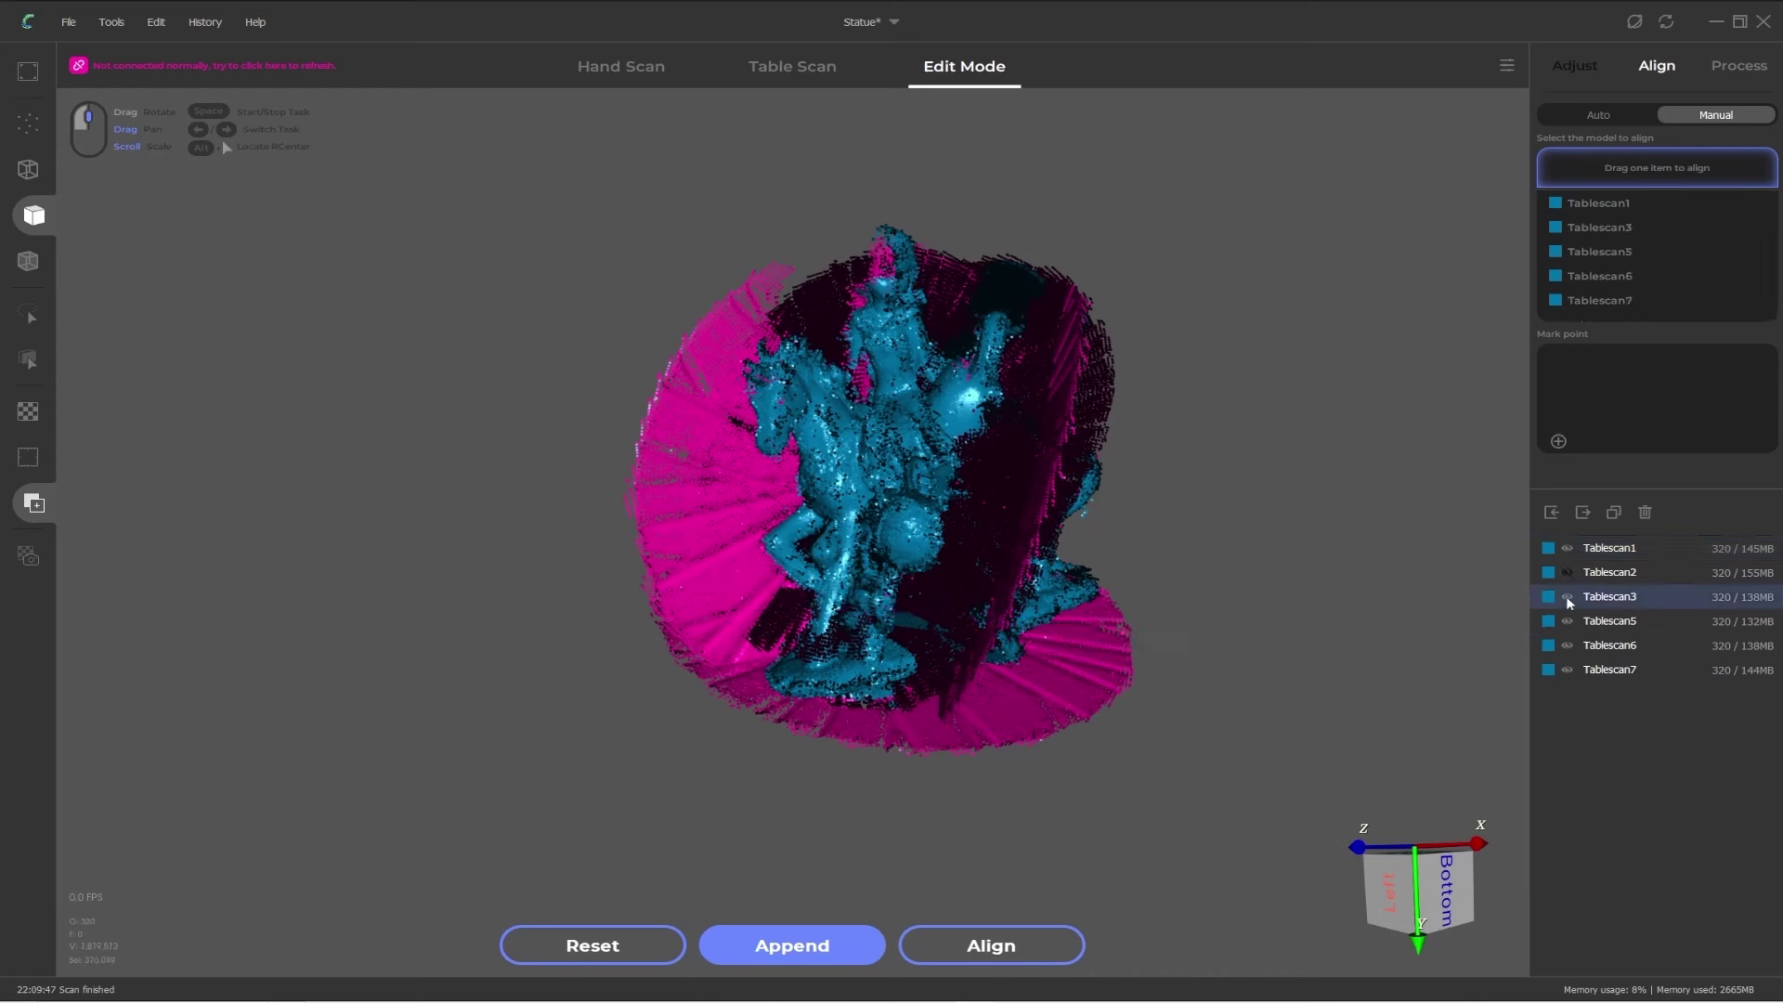
pyautogui.click(1567, 619)
pyautogui.click(1567, 645)
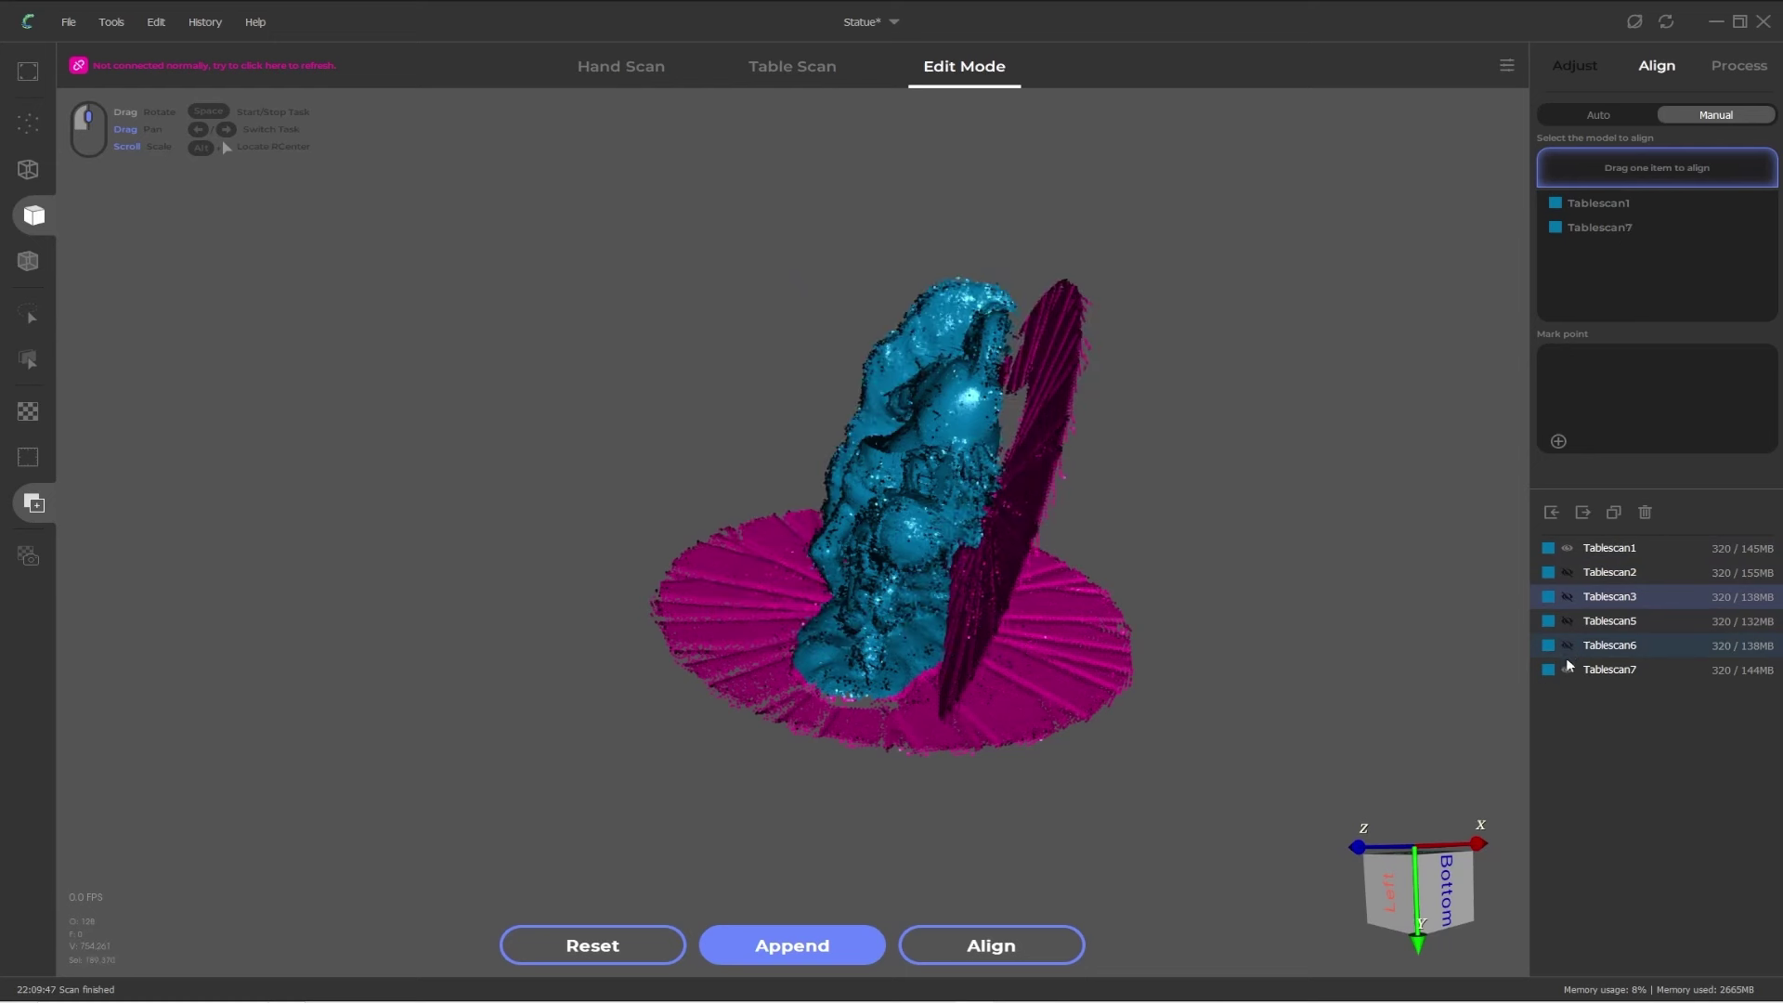
pyautogui.click(1567, 670)
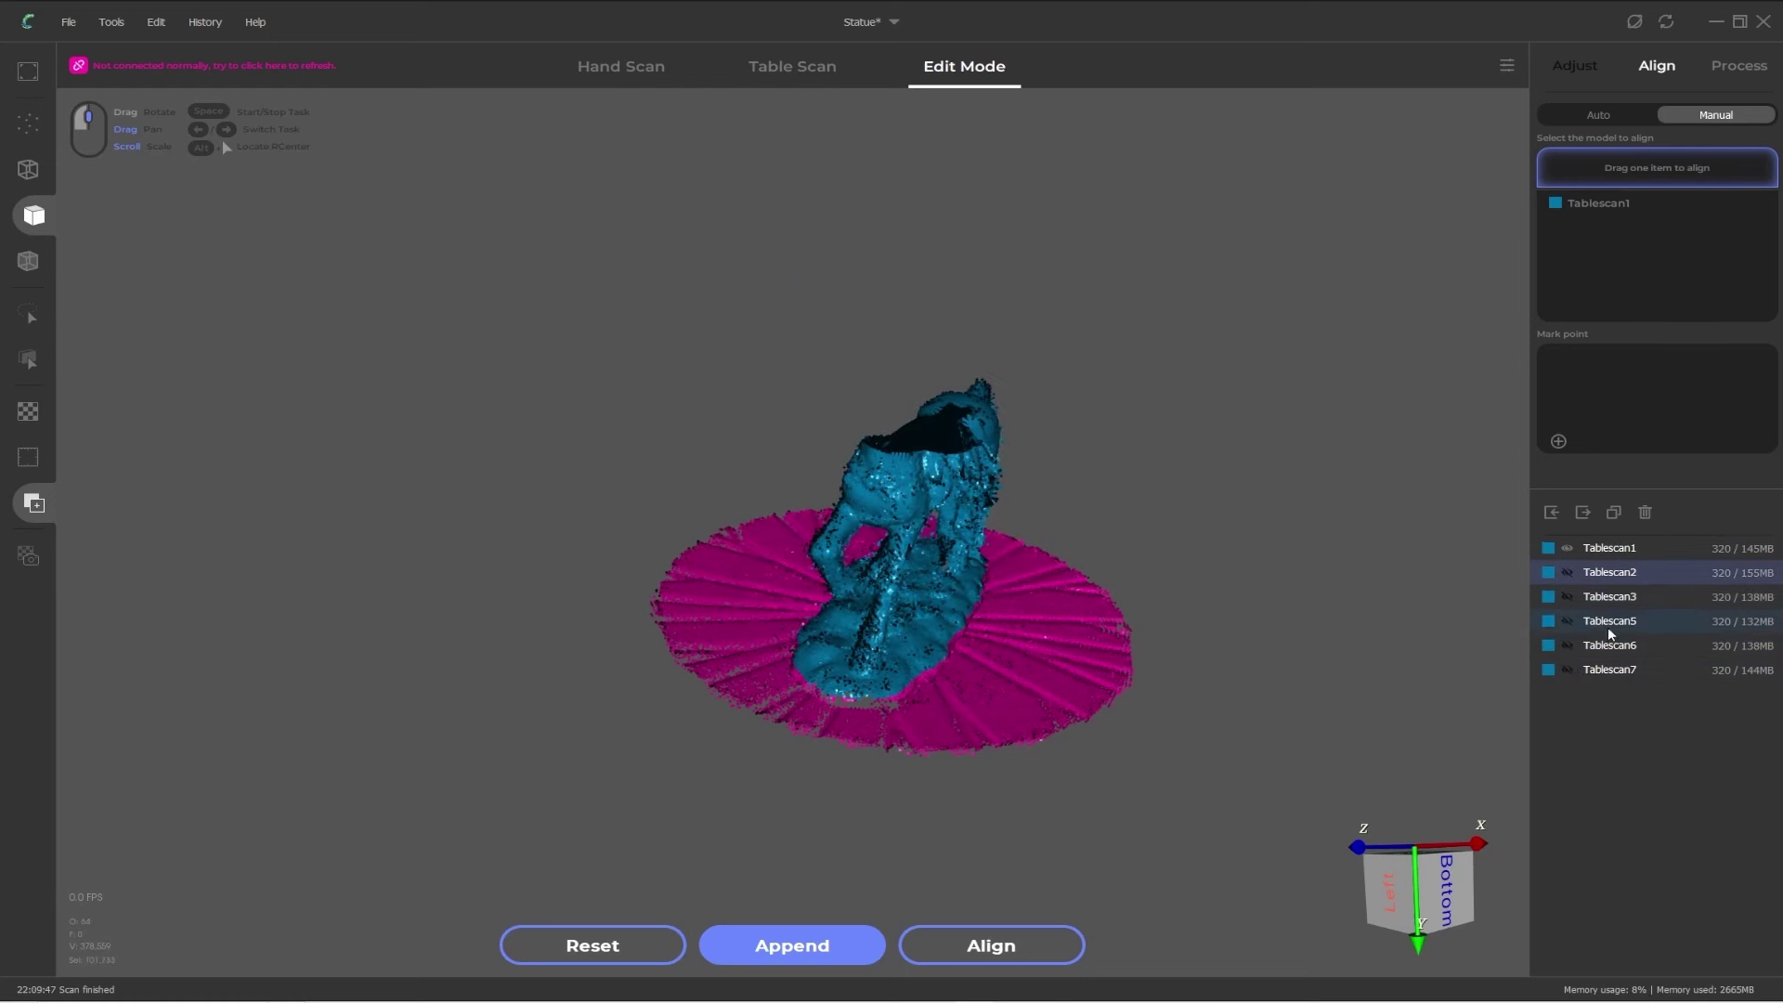
# Step: Show Tablescan2, Tablescan3, Tablescan5, Tablescan6 and Tablescan7 again to compare how the unaligned scans overlap
pyautogui.click(1568, 572)
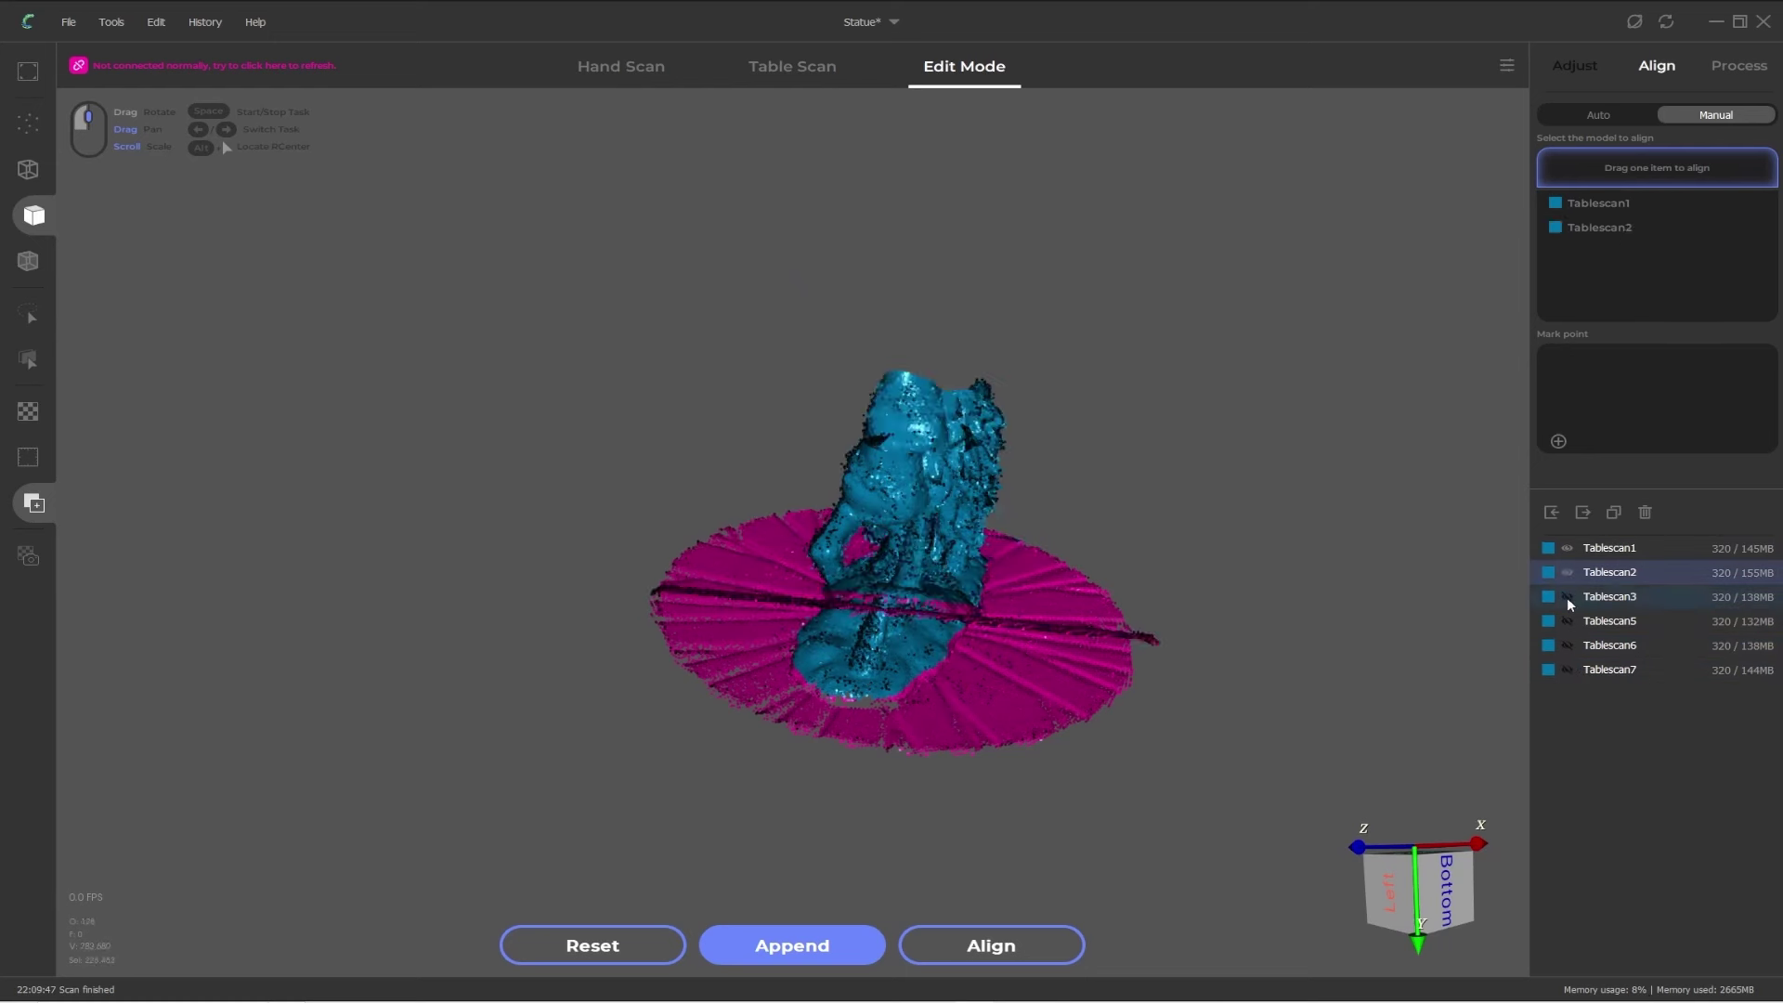
pyautogui.click(1567, 597)
pyautogui.click(1567, 620)
pyautogui.click(1567, 646)
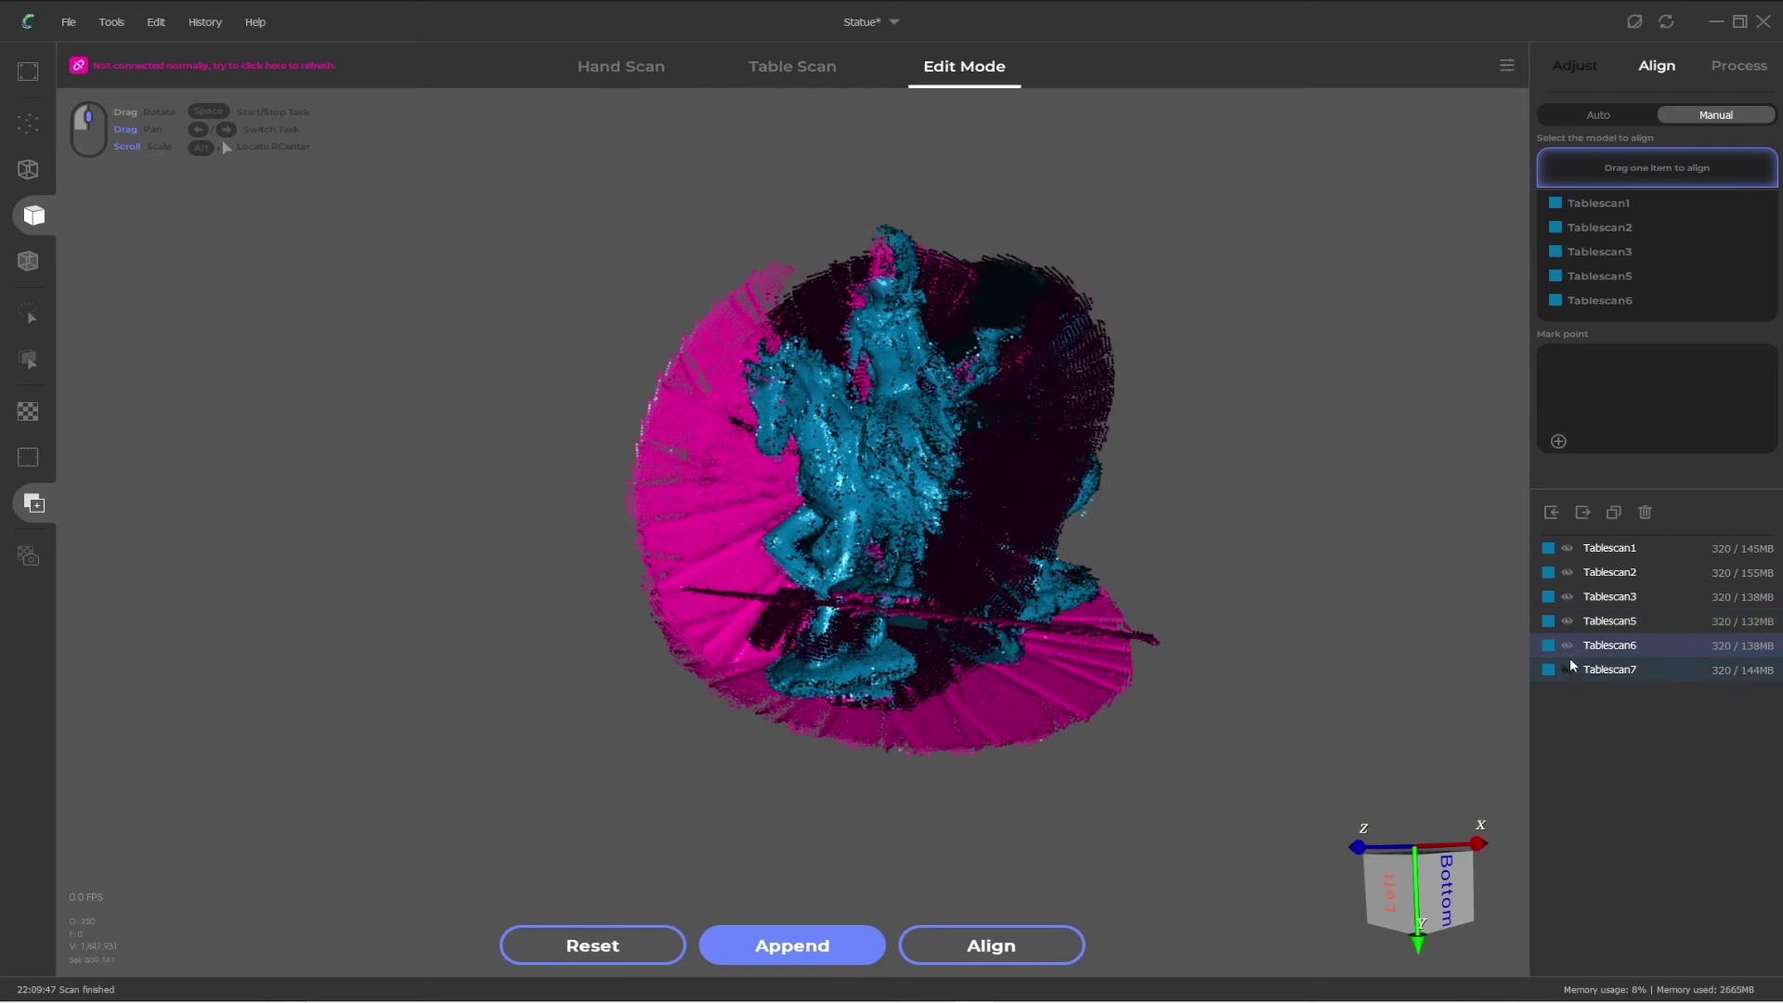
pyautogui.click(1567, 669)
# Step: Align all the visible table scans with the automatic alignment mode
pyautogui.click(1595, 115)
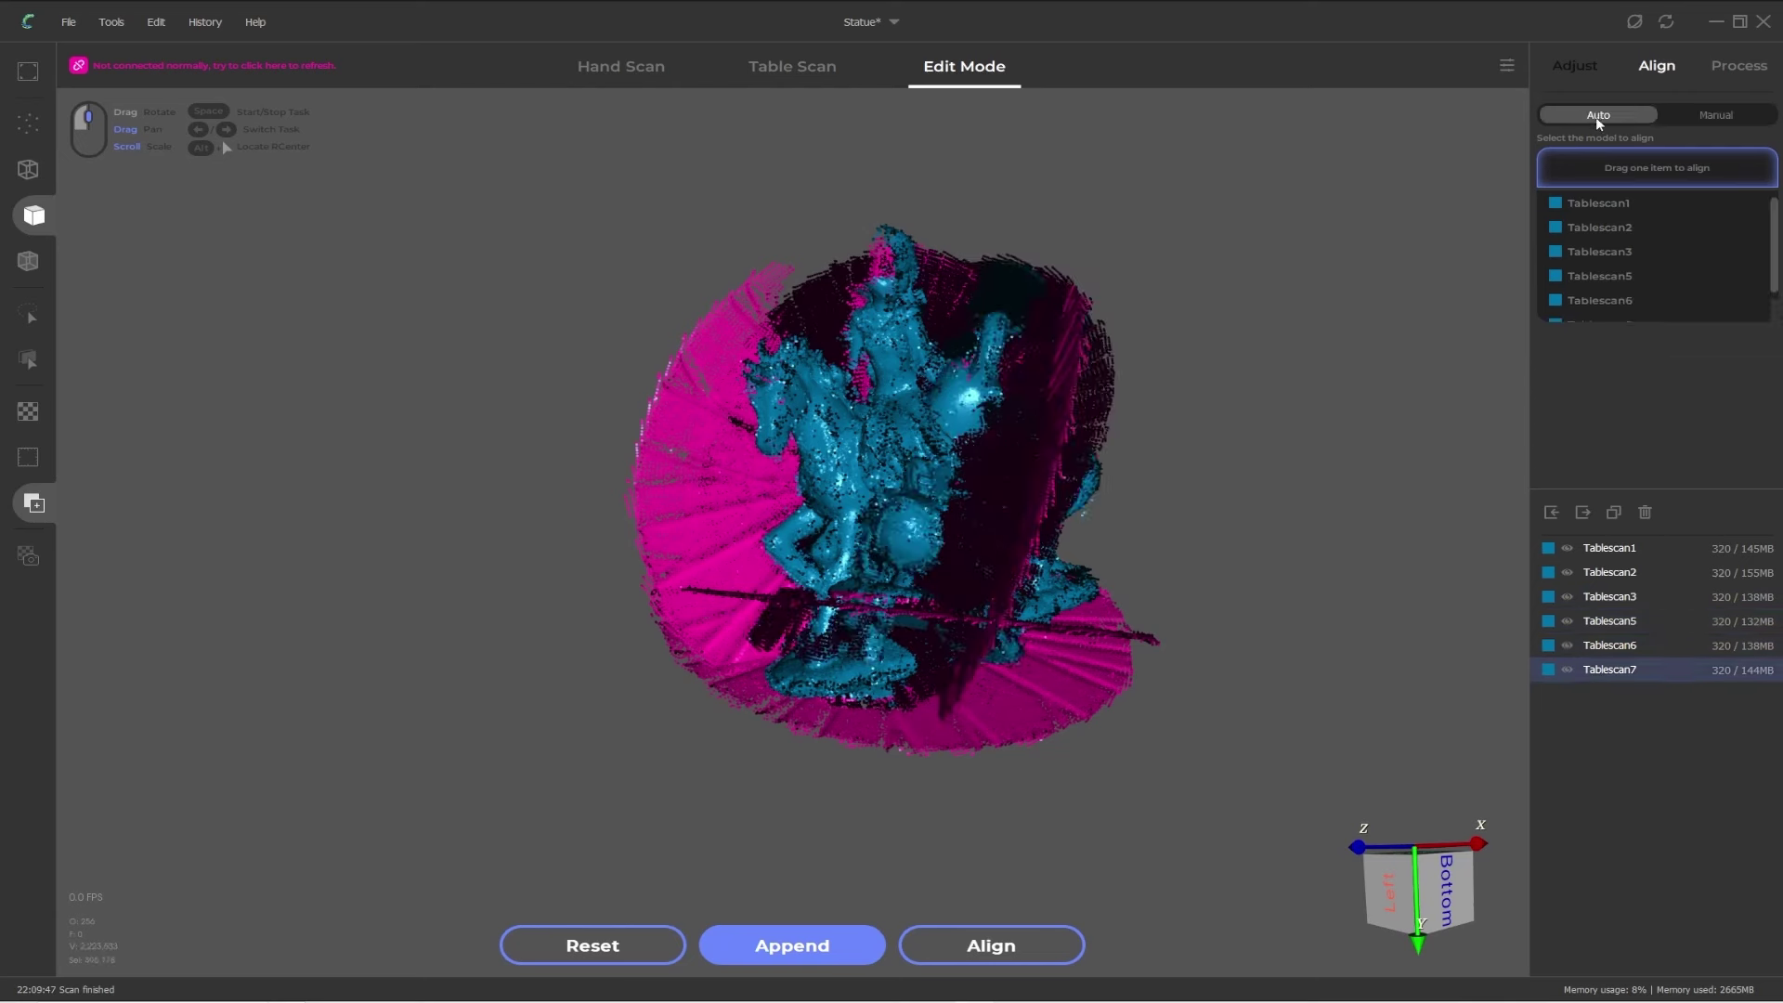
pyautogui.click(1007, 954)
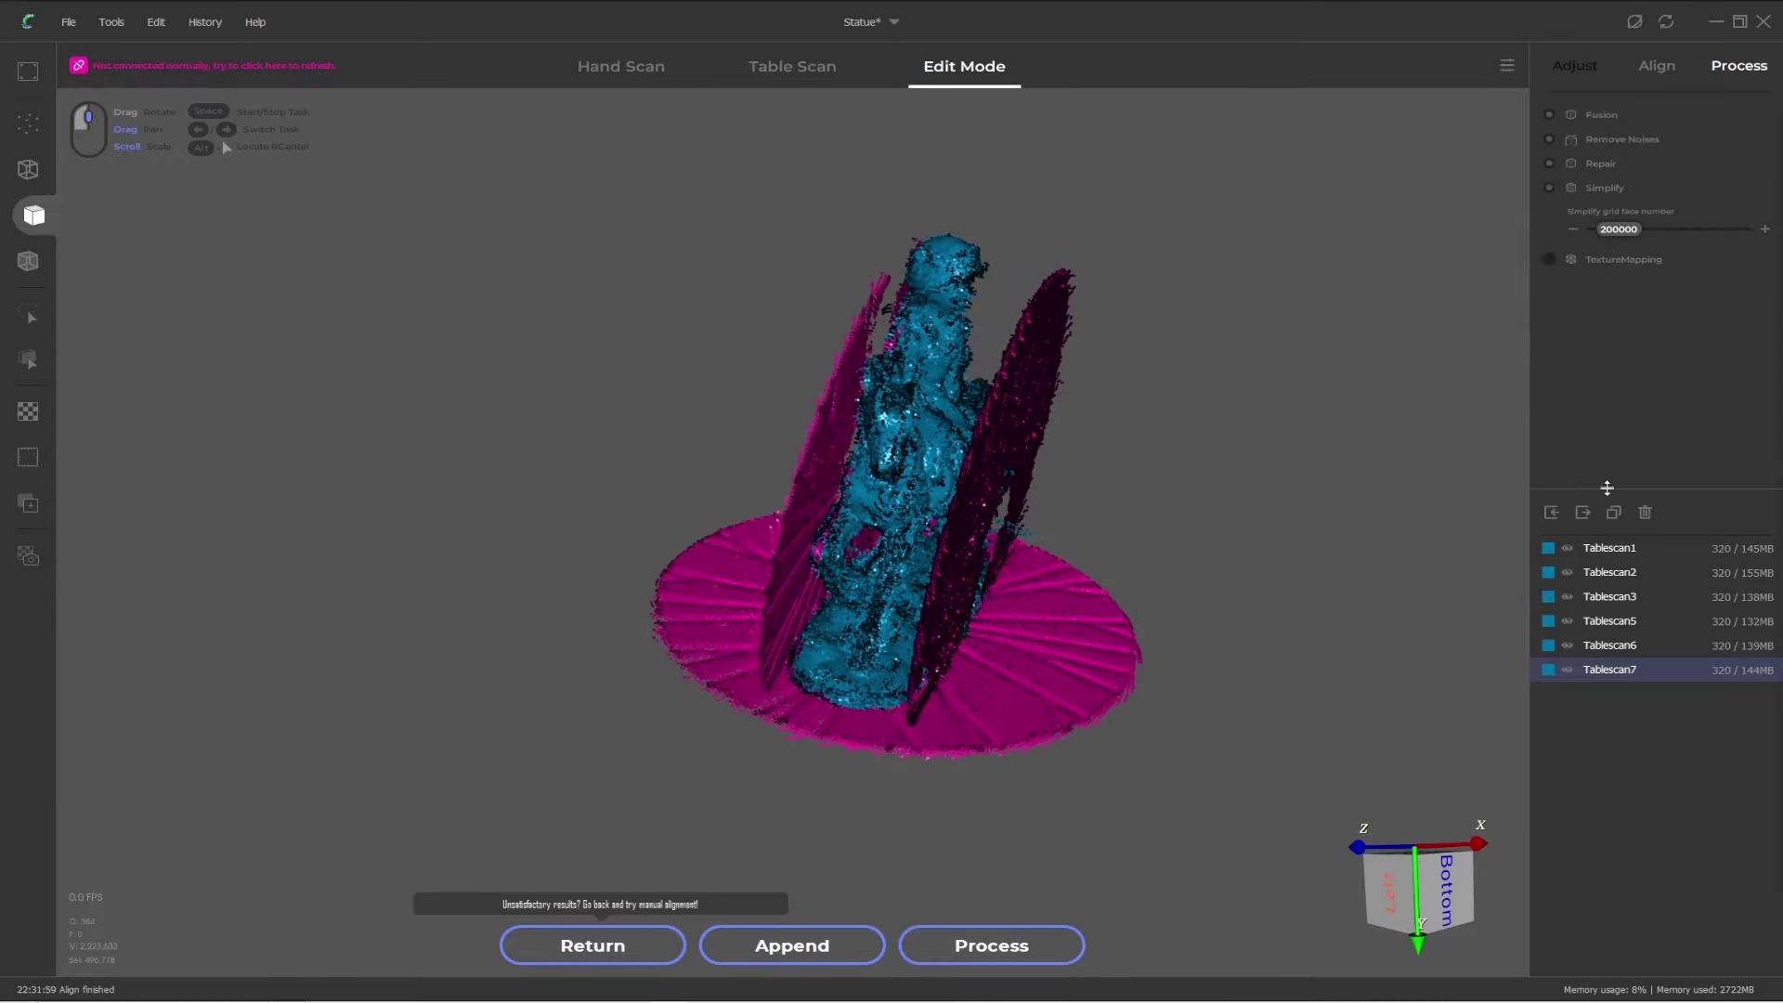
# Step: Hide and show Tablescan2, Tablescan3 and Tablescan5 in turn to inspect the result of the automatic alignment
pyautogui.moveTo(972, 469); pyautogui.dragTo(886, 509)
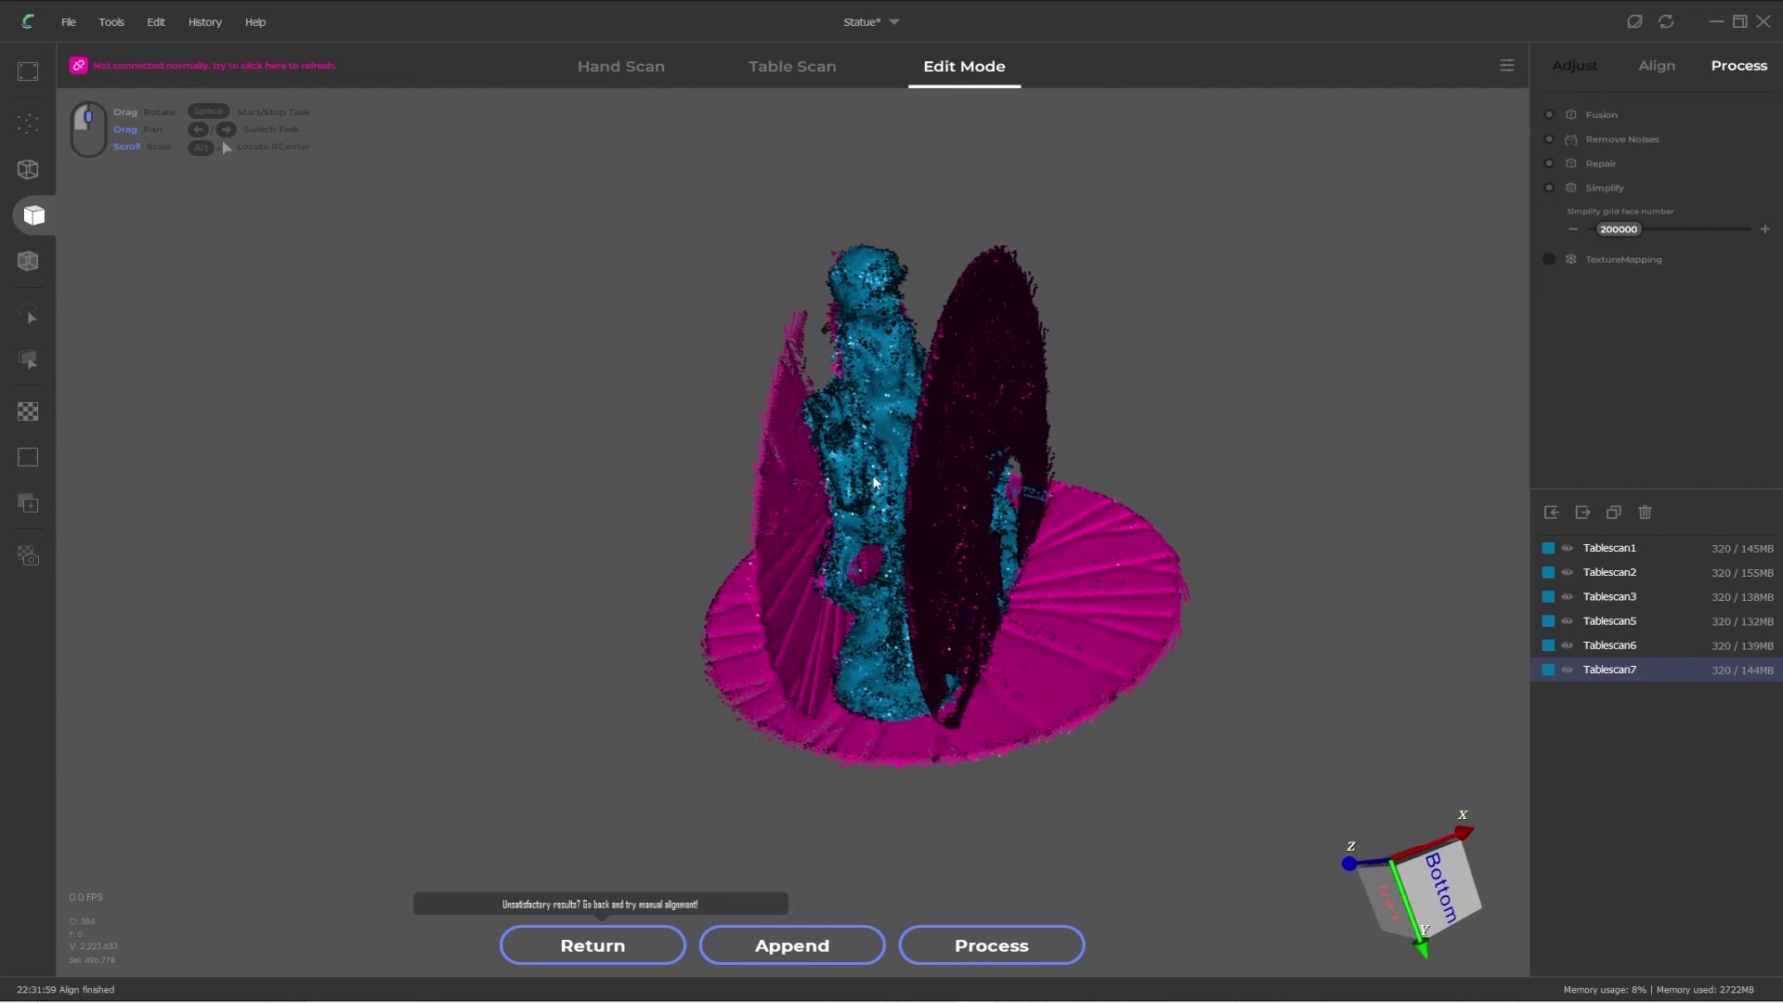
pyautogui.click(1567, 572)
pyautogui.click(1568, 596)
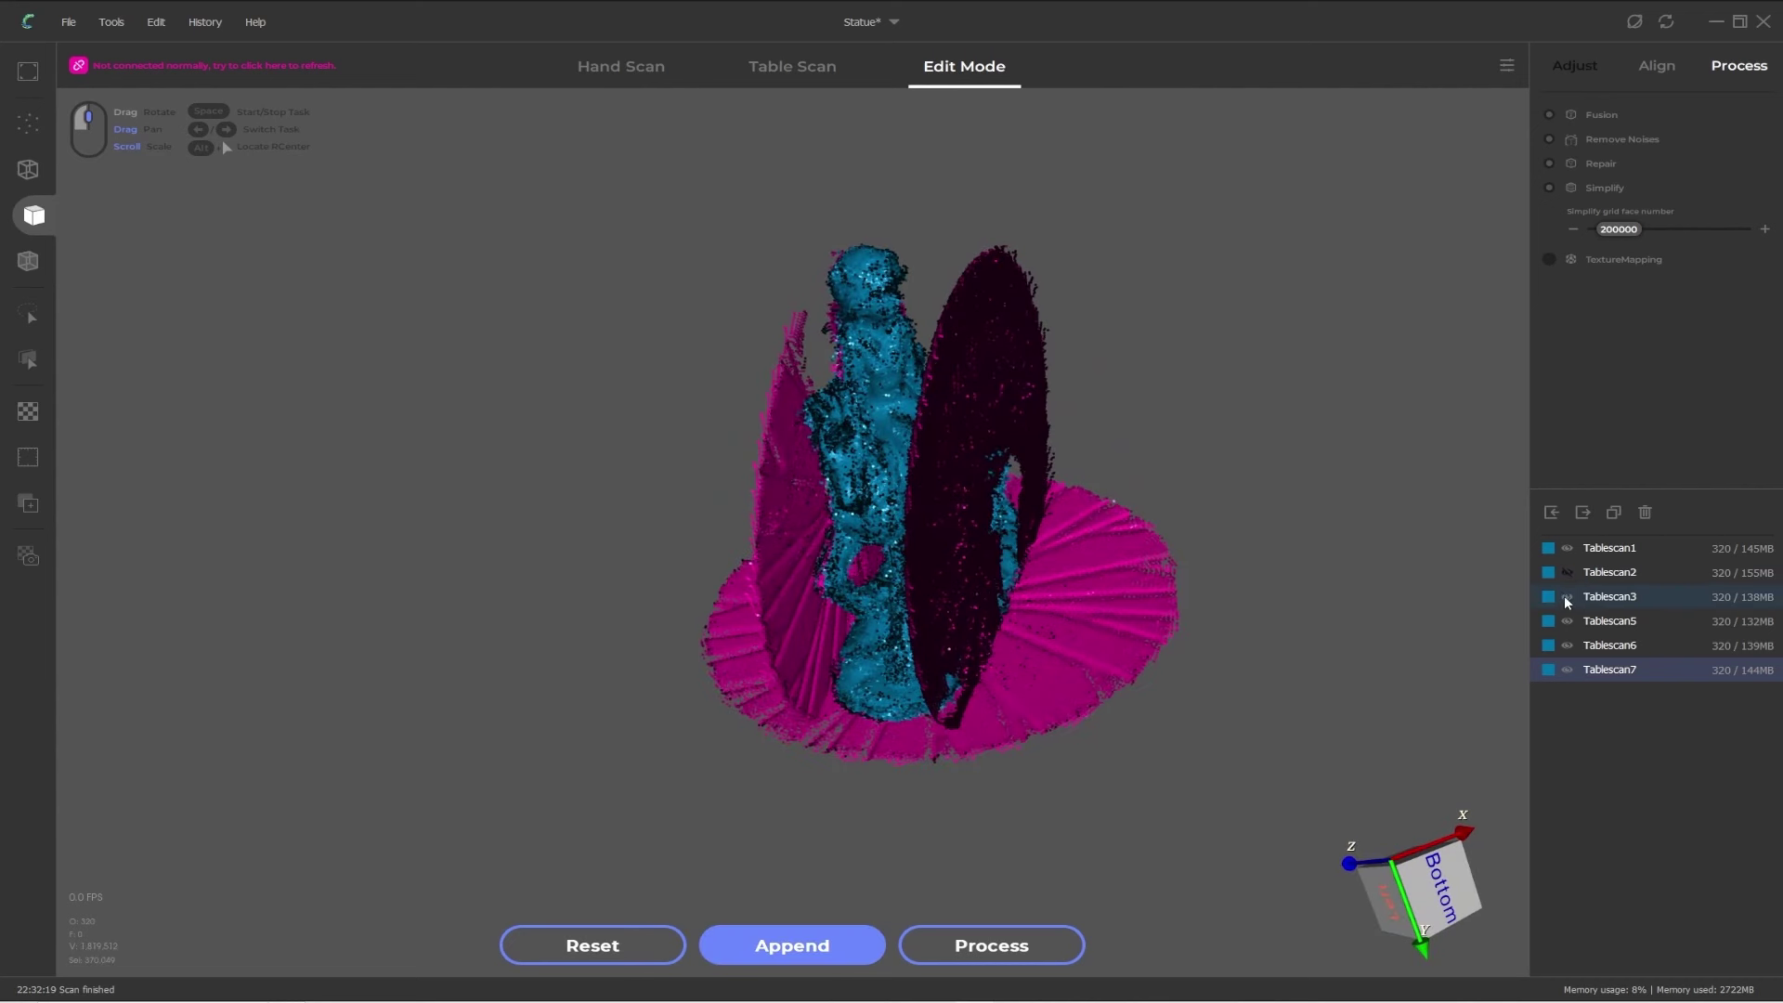
pyautogui.click(1567, 621)
pyautogui.click(1567, 620)
pyautogui.click(1568, 596)
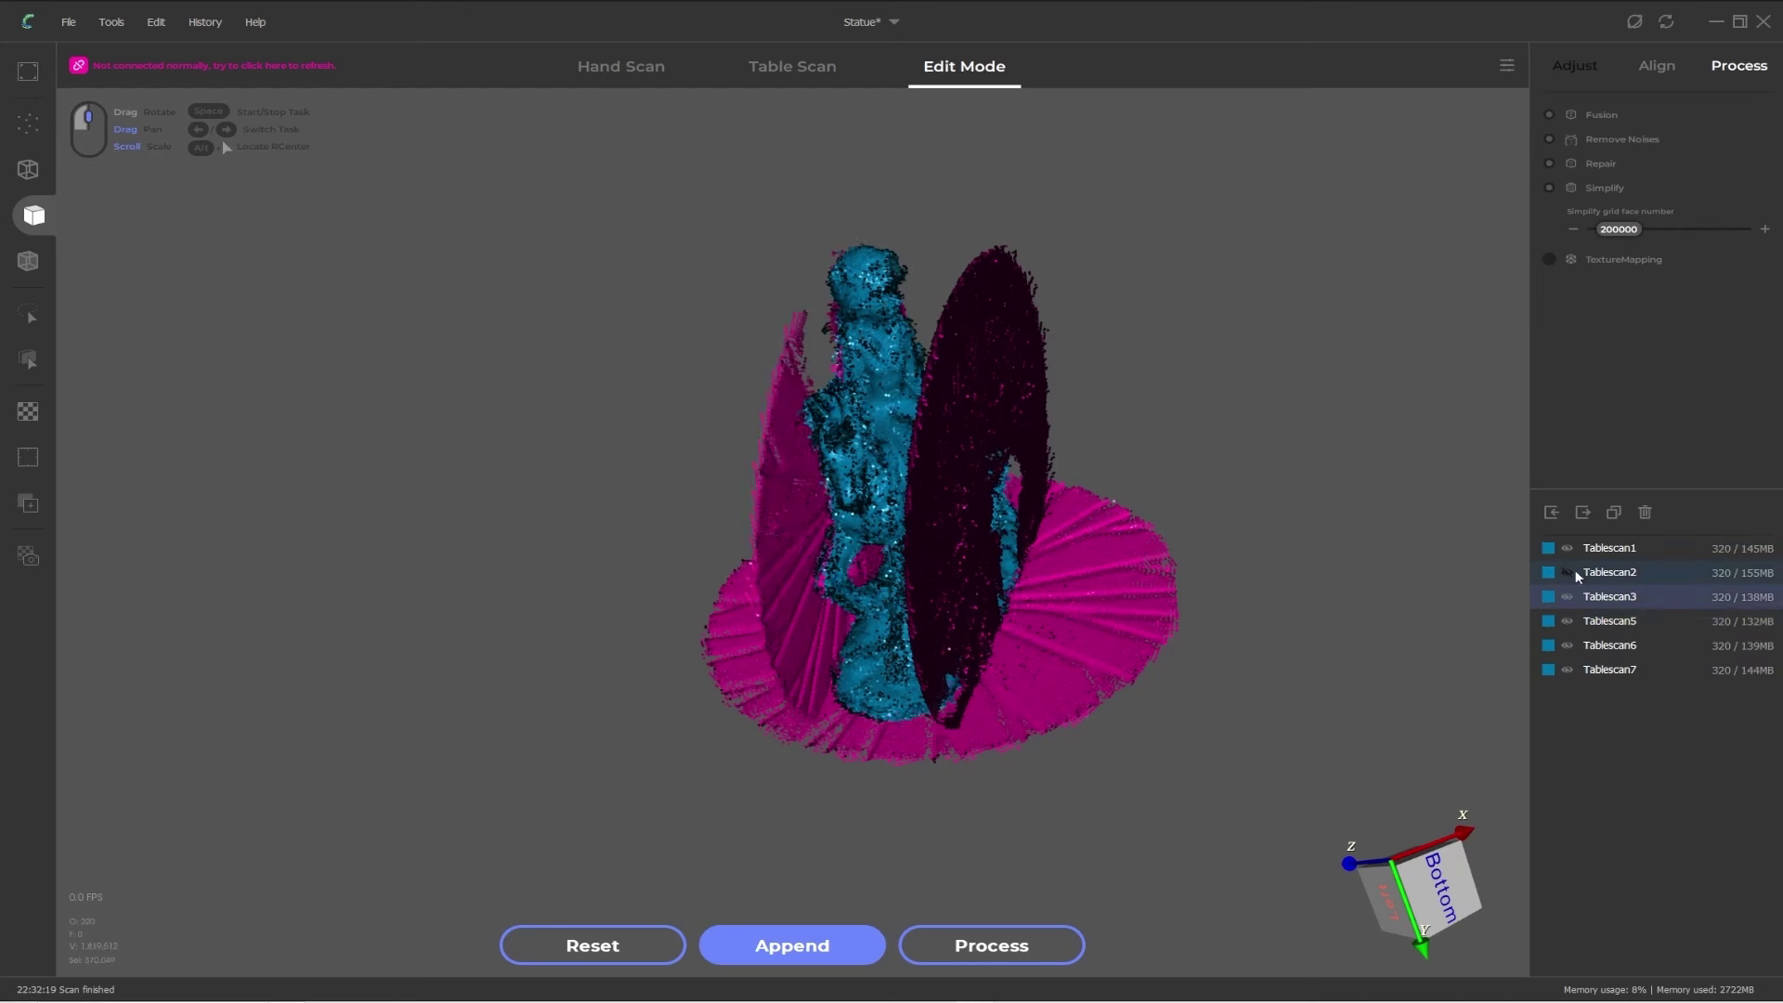
pyautogui.click(1568, 572)
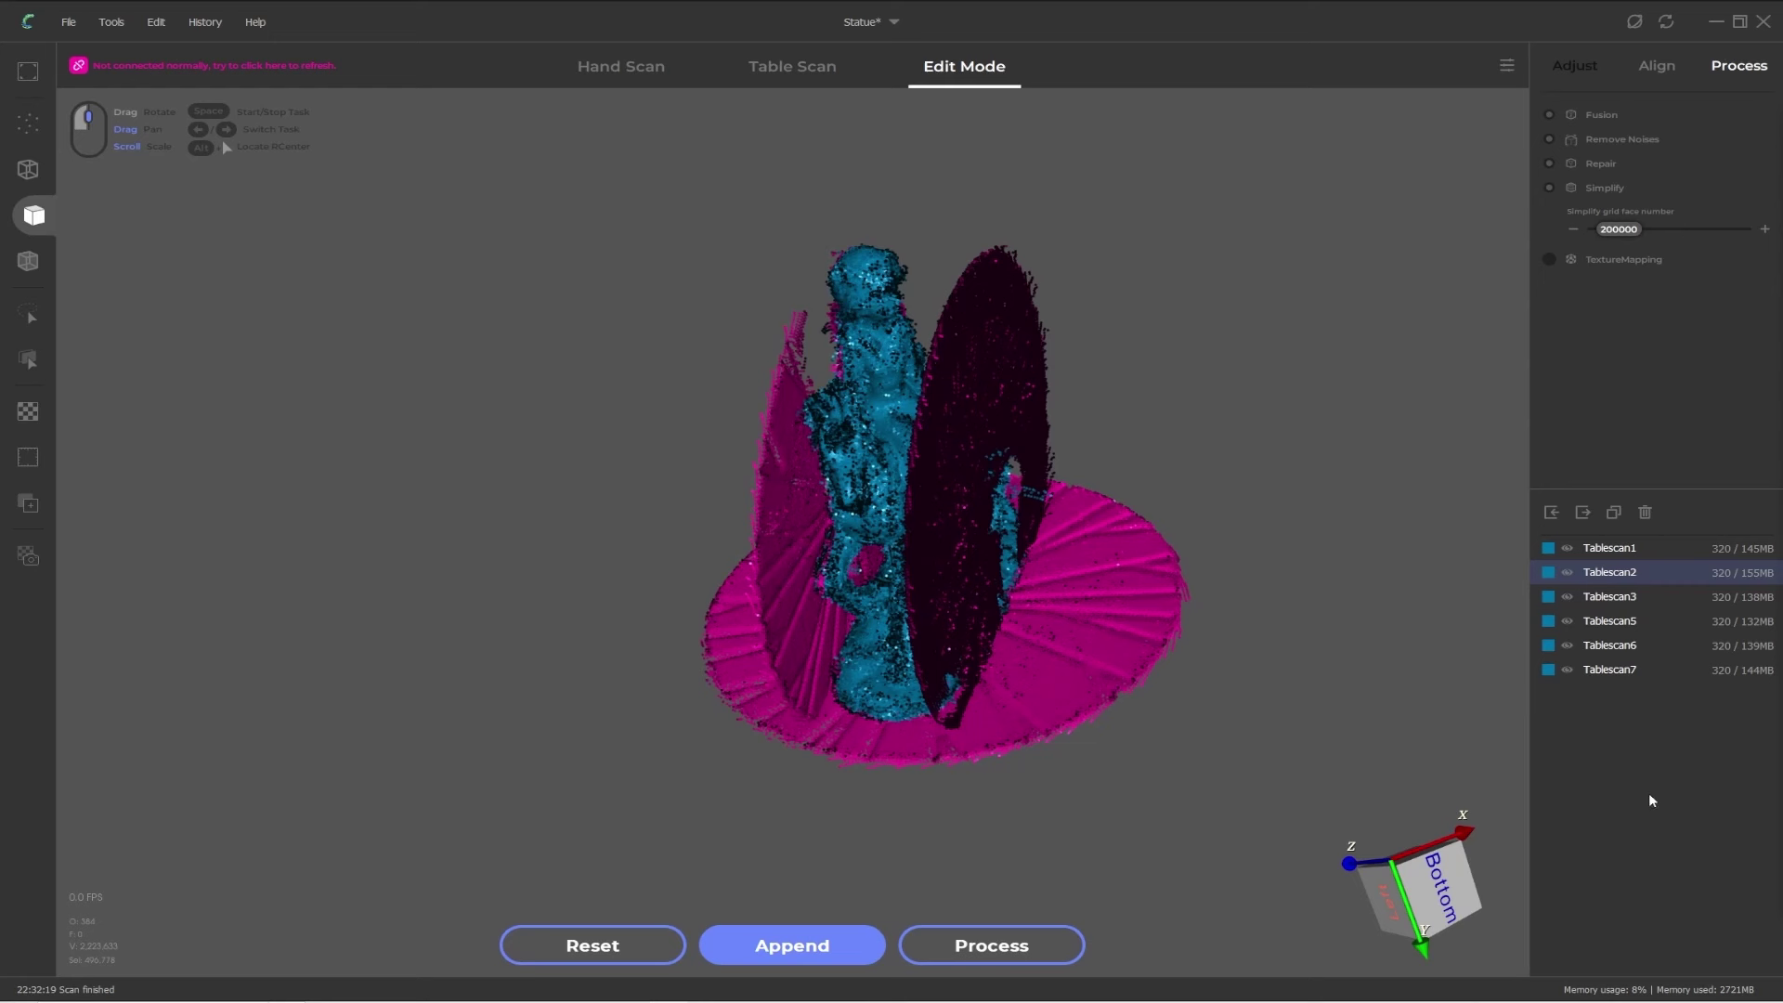
# Step: Hide all six table scans and show only Tablescan2 and Tablescan1 to compare how they are aligned
pyautogui.click(1568, 548)
pyautogui.click(1567, 572)
pyautogui.click(1567, 596)
pyautogui.click(1566, 620)
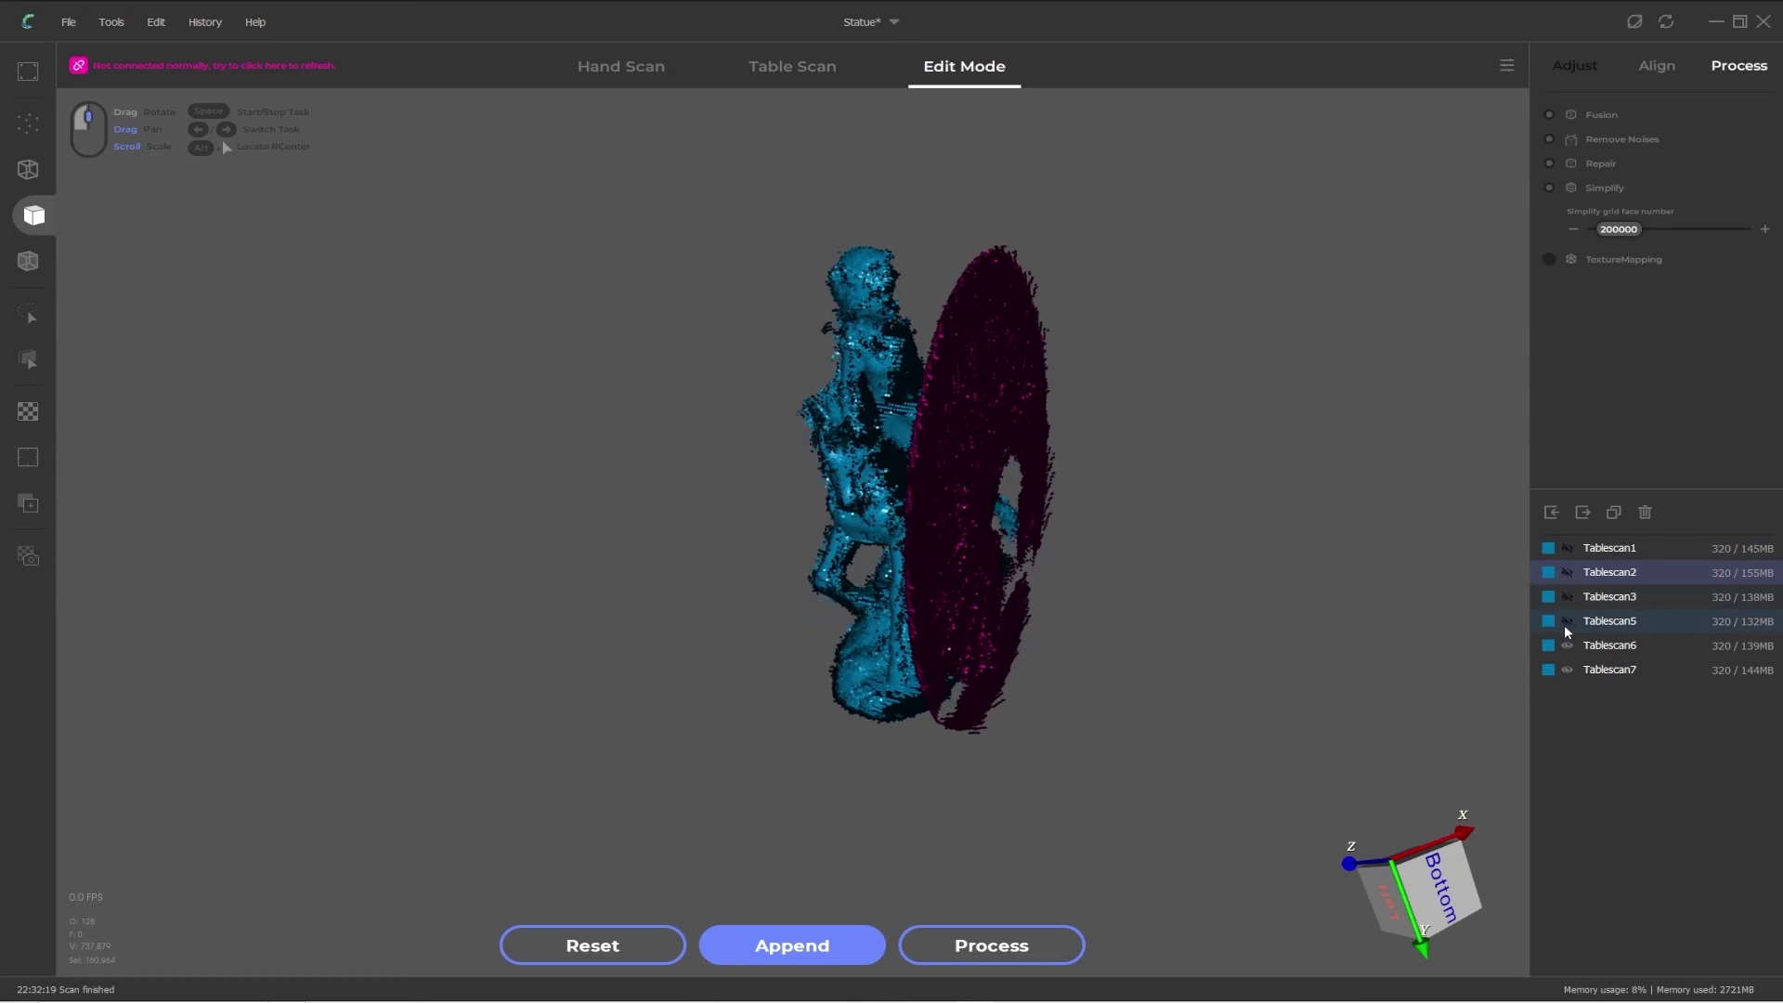
pyautogui.click(1567, 645)
pyautogui.click(1568, 668)
pyautogui.click(1567, 572)
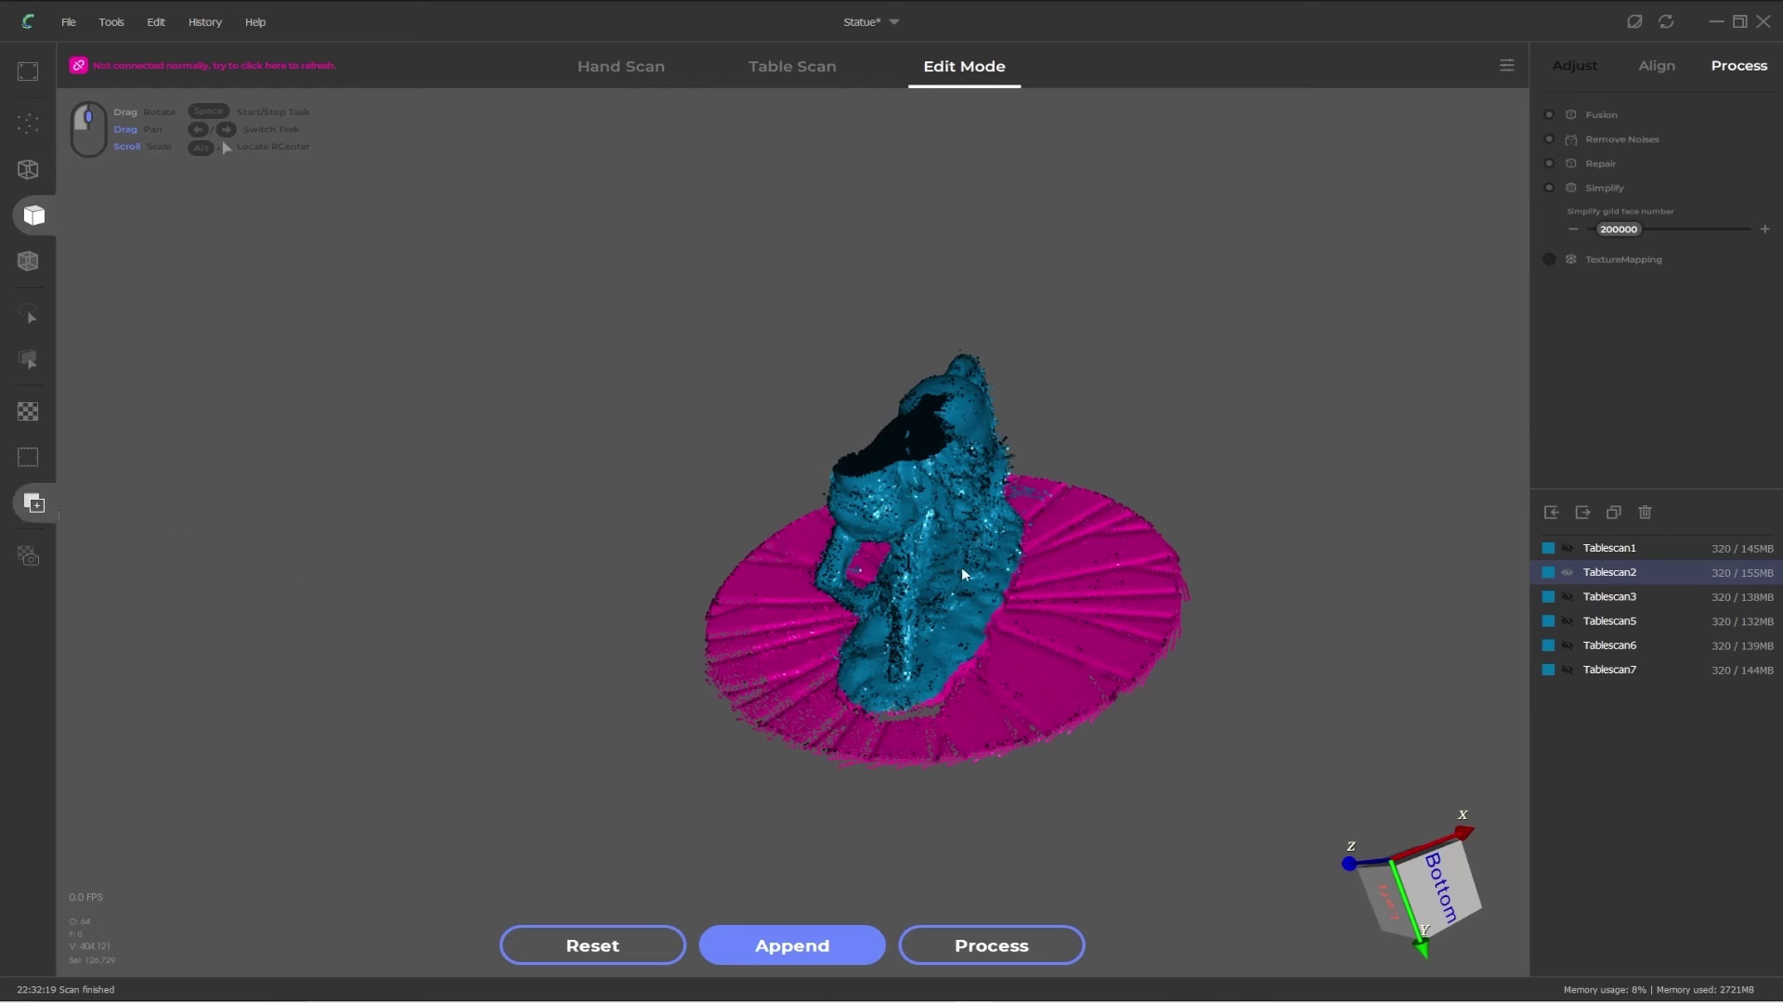
pyautogui.moveTo(961, 566); pyautogui.dragTo(919, 520)
pyautogui.click(1566, 547)
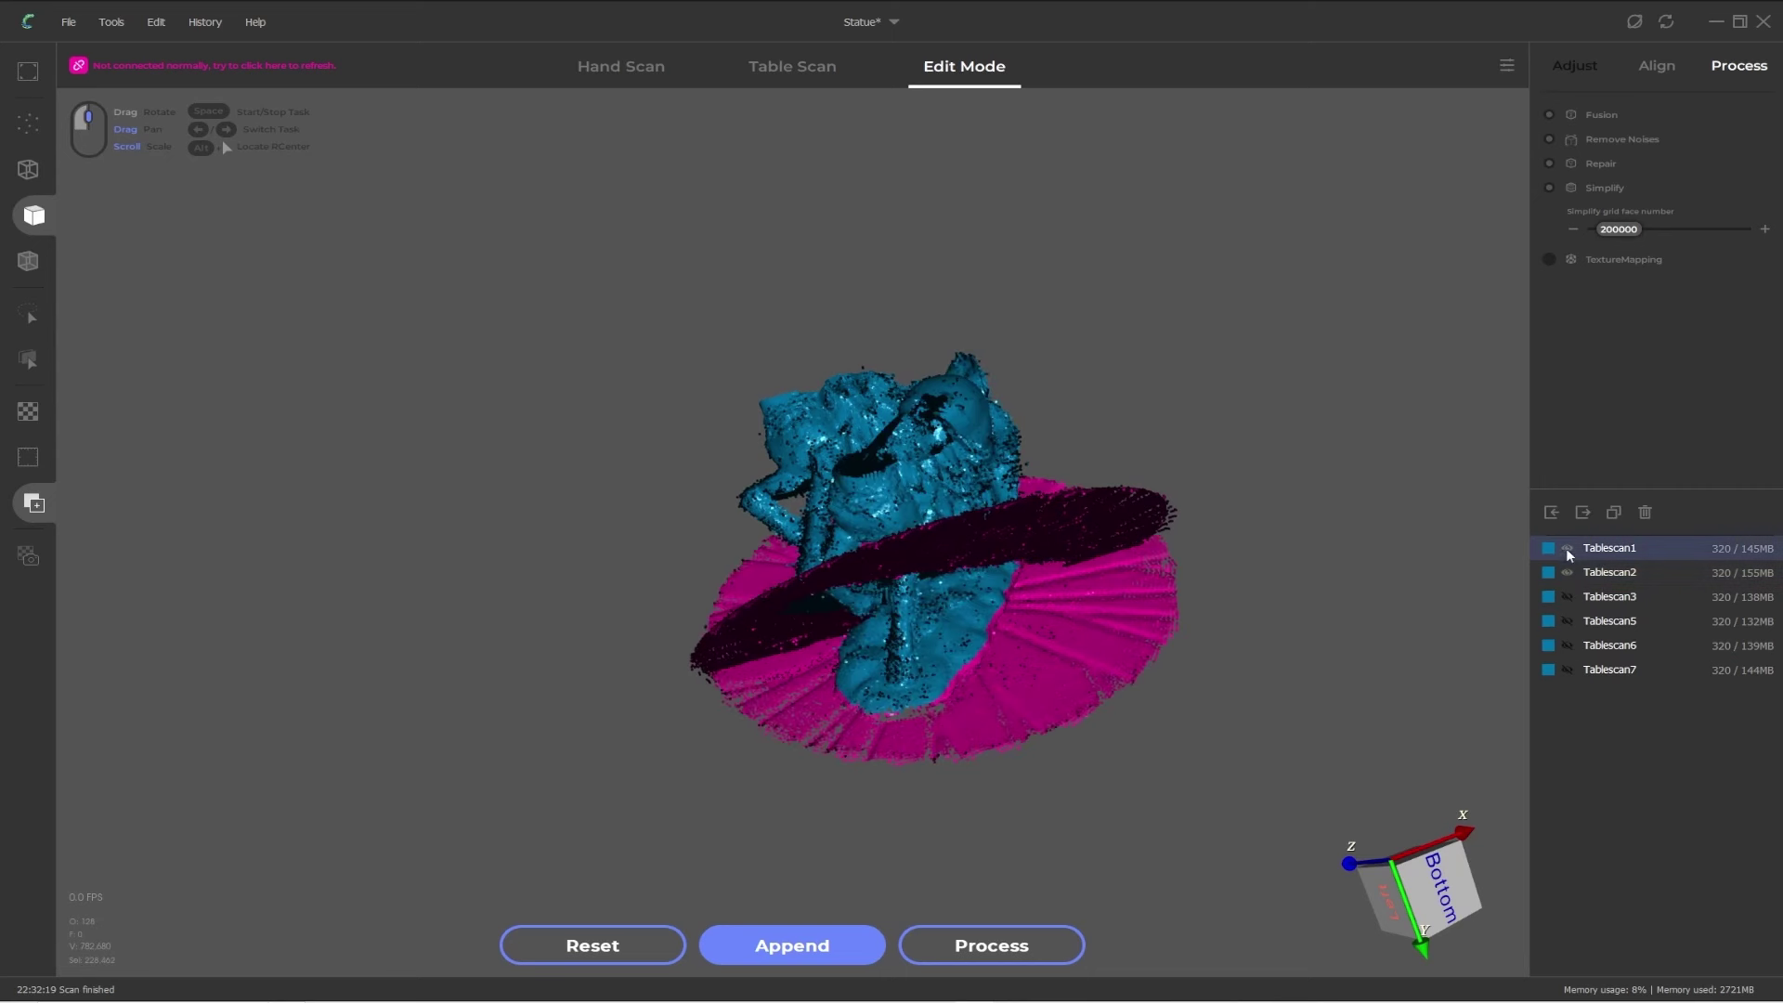
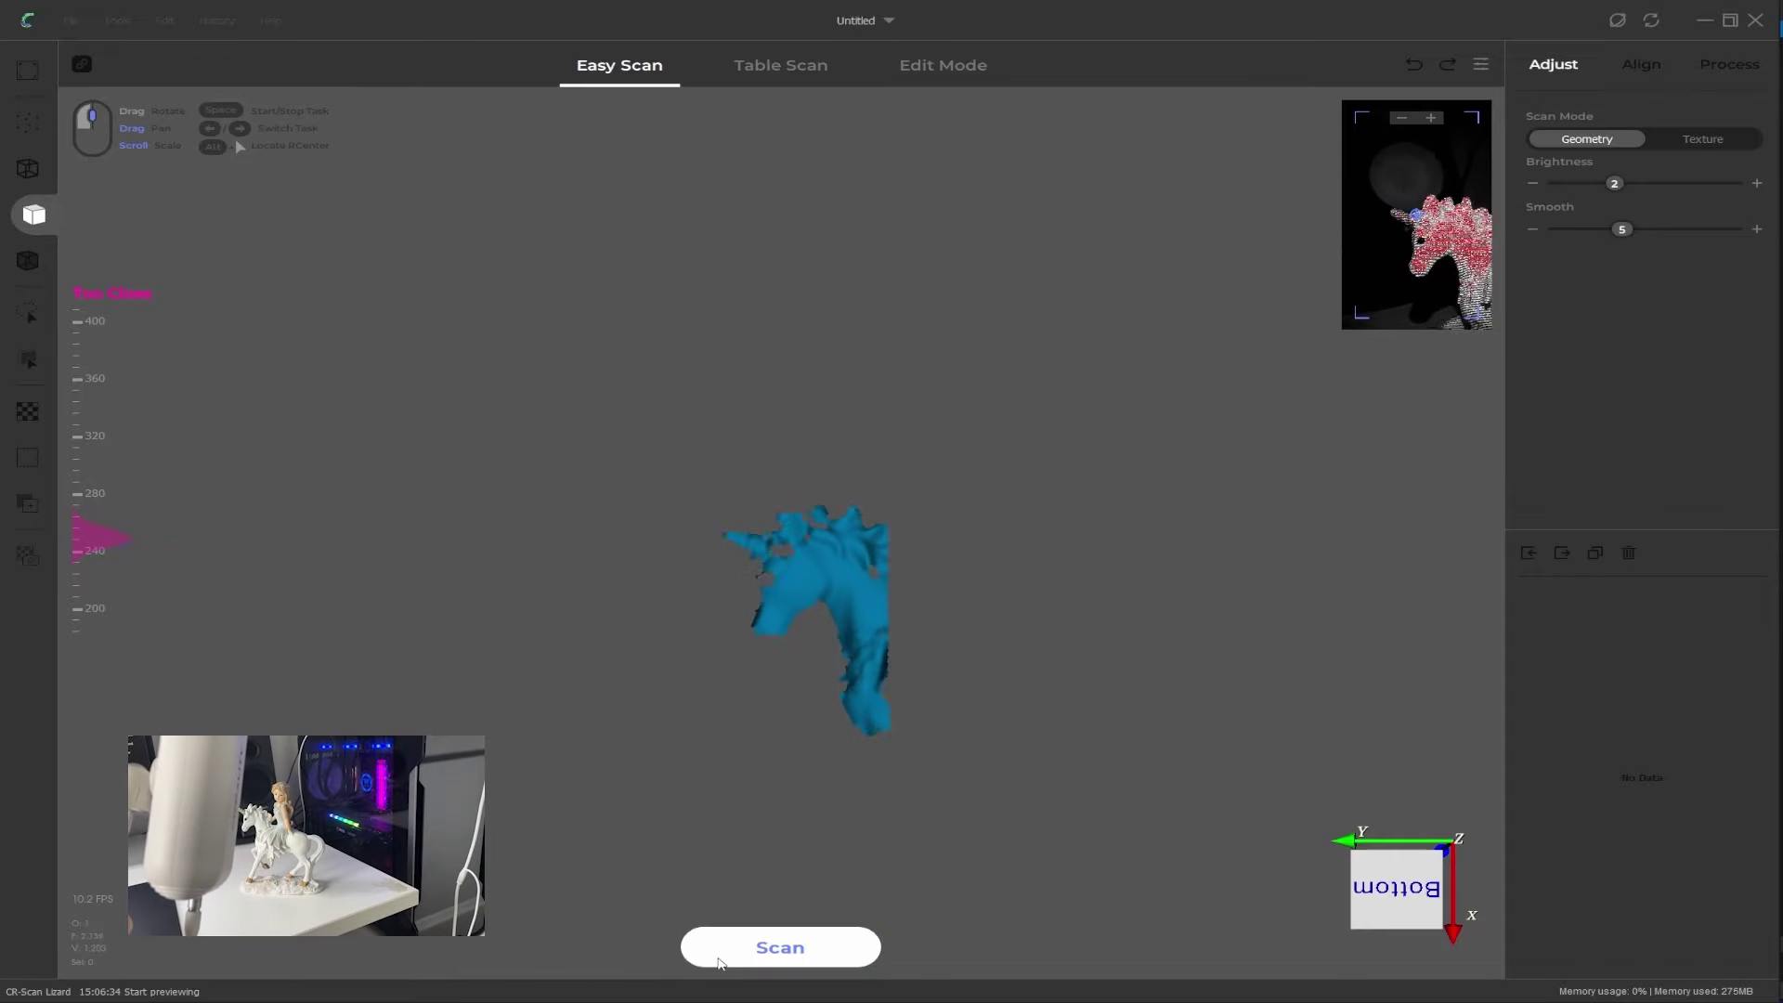
# Step: Capture a handheld scan of one side of the standing statue and append a second scan of its opposite side
pyautogui.click(761, 947)
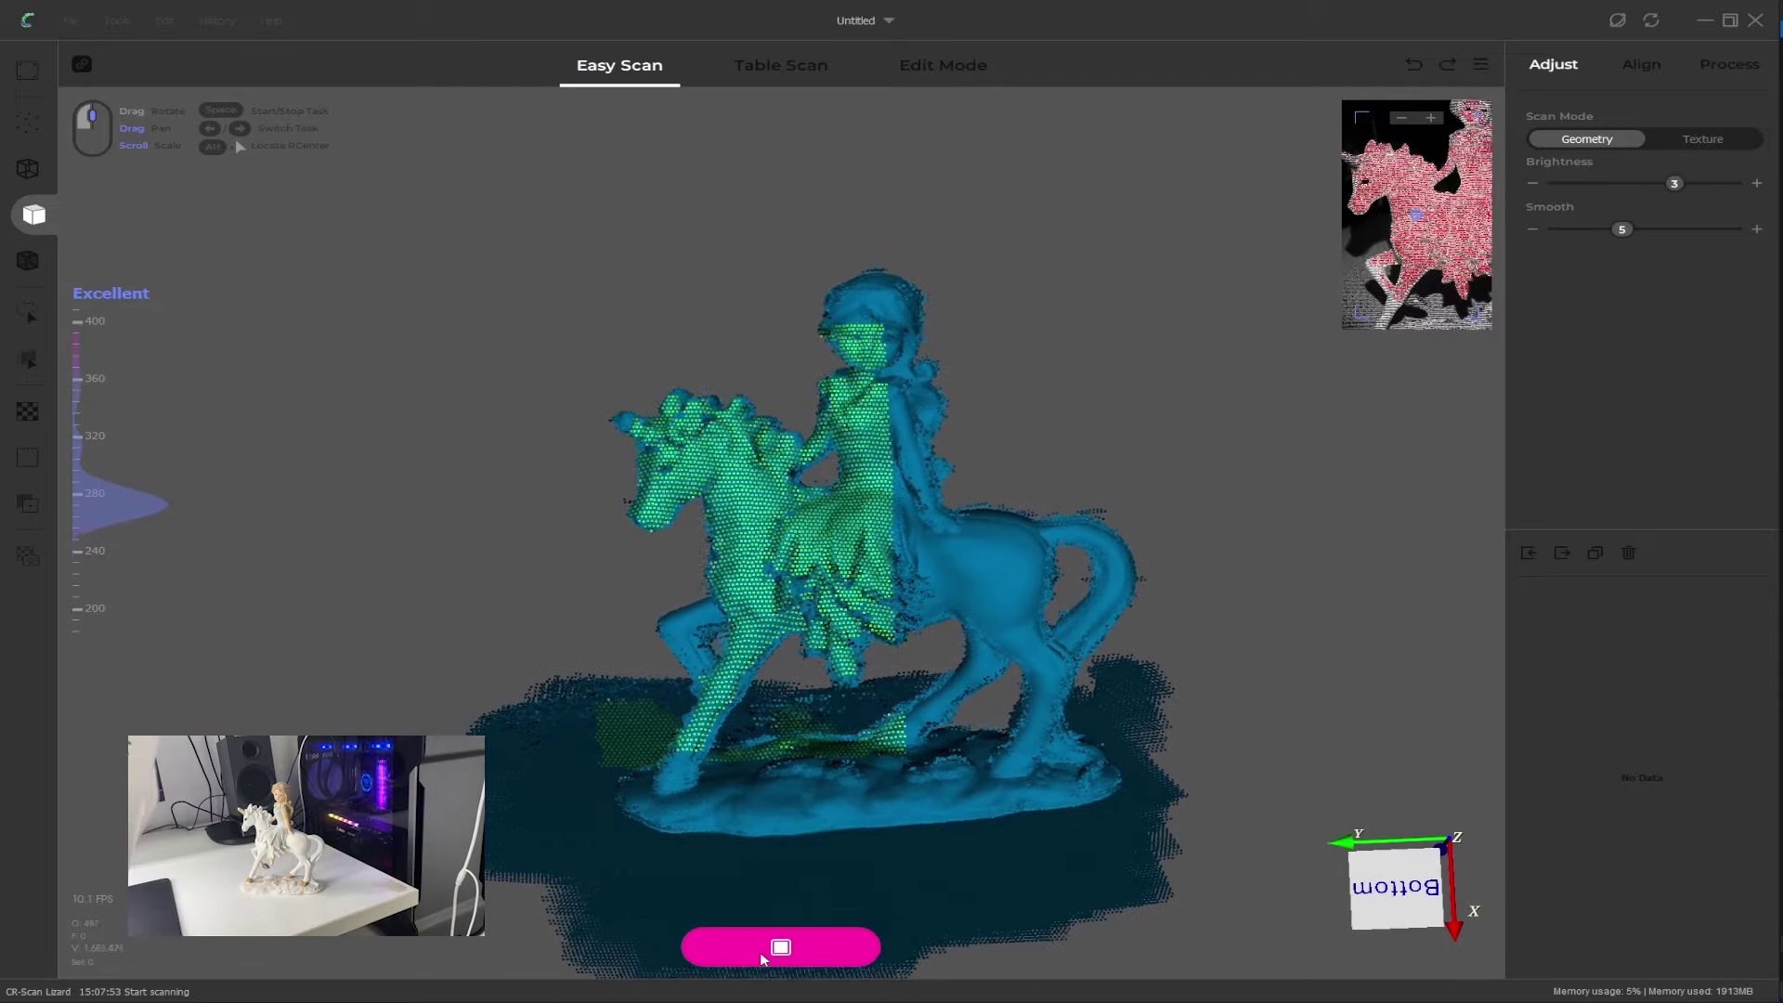
pyautogui.click(762, 954)
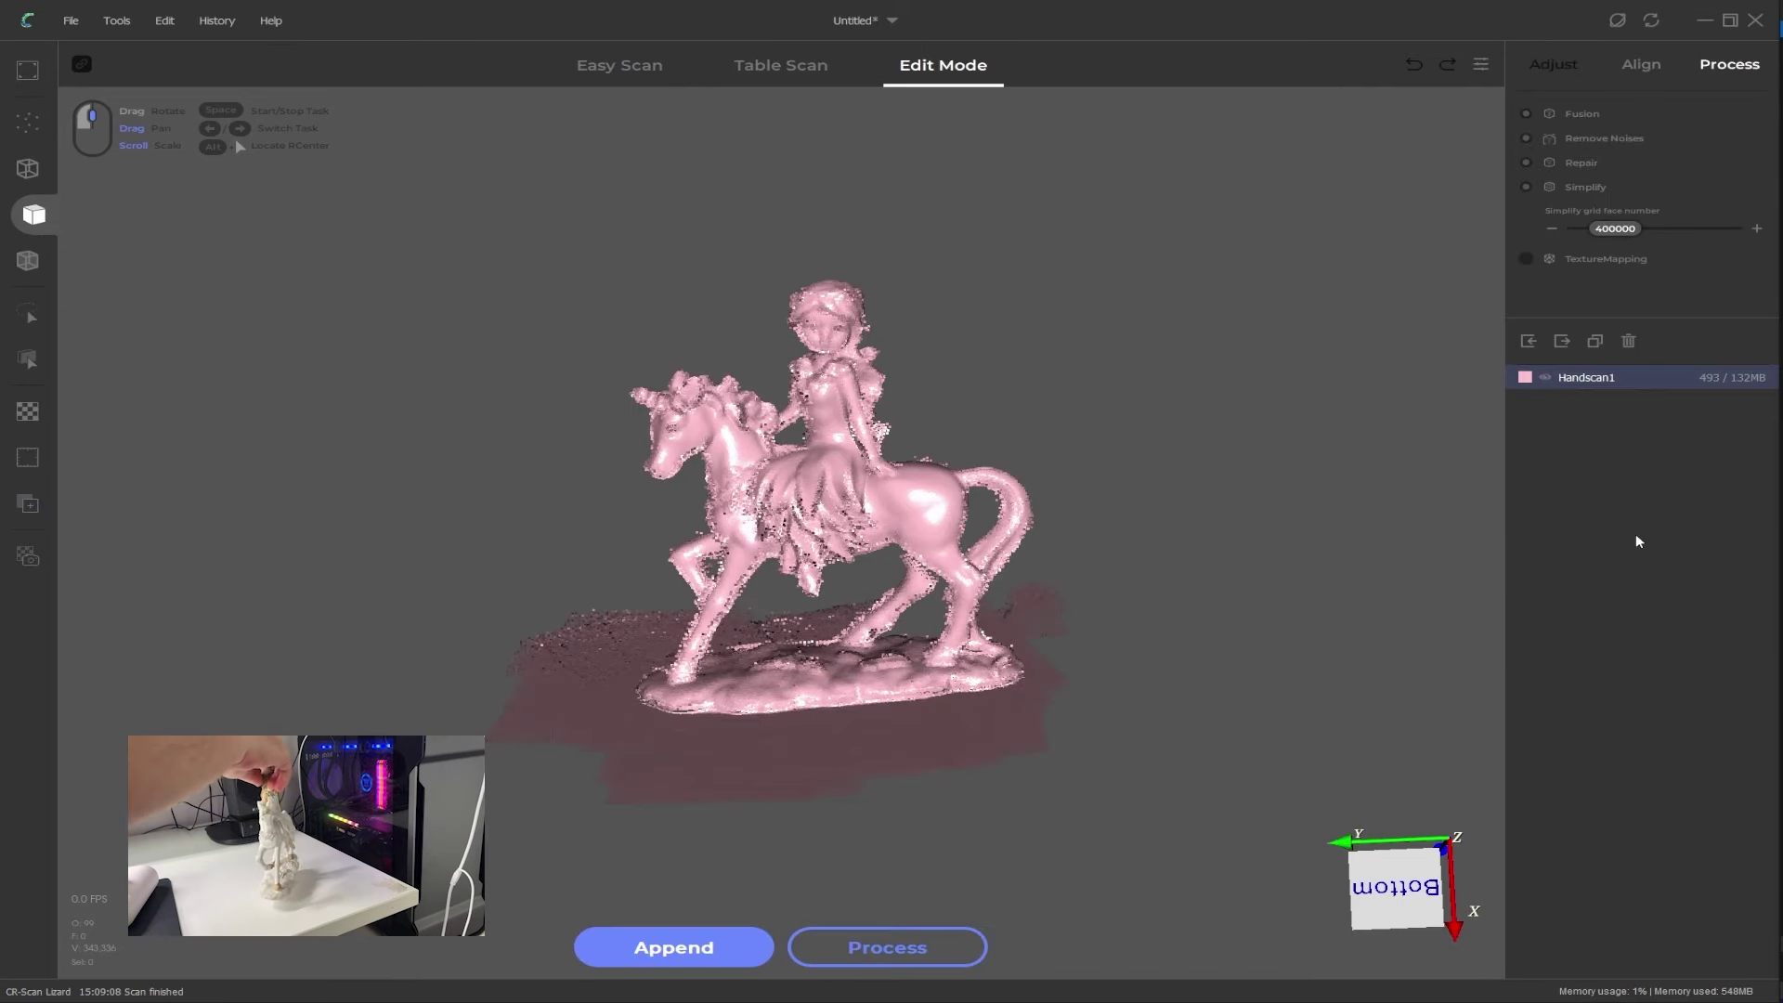
pyautogui.click(661, 953)
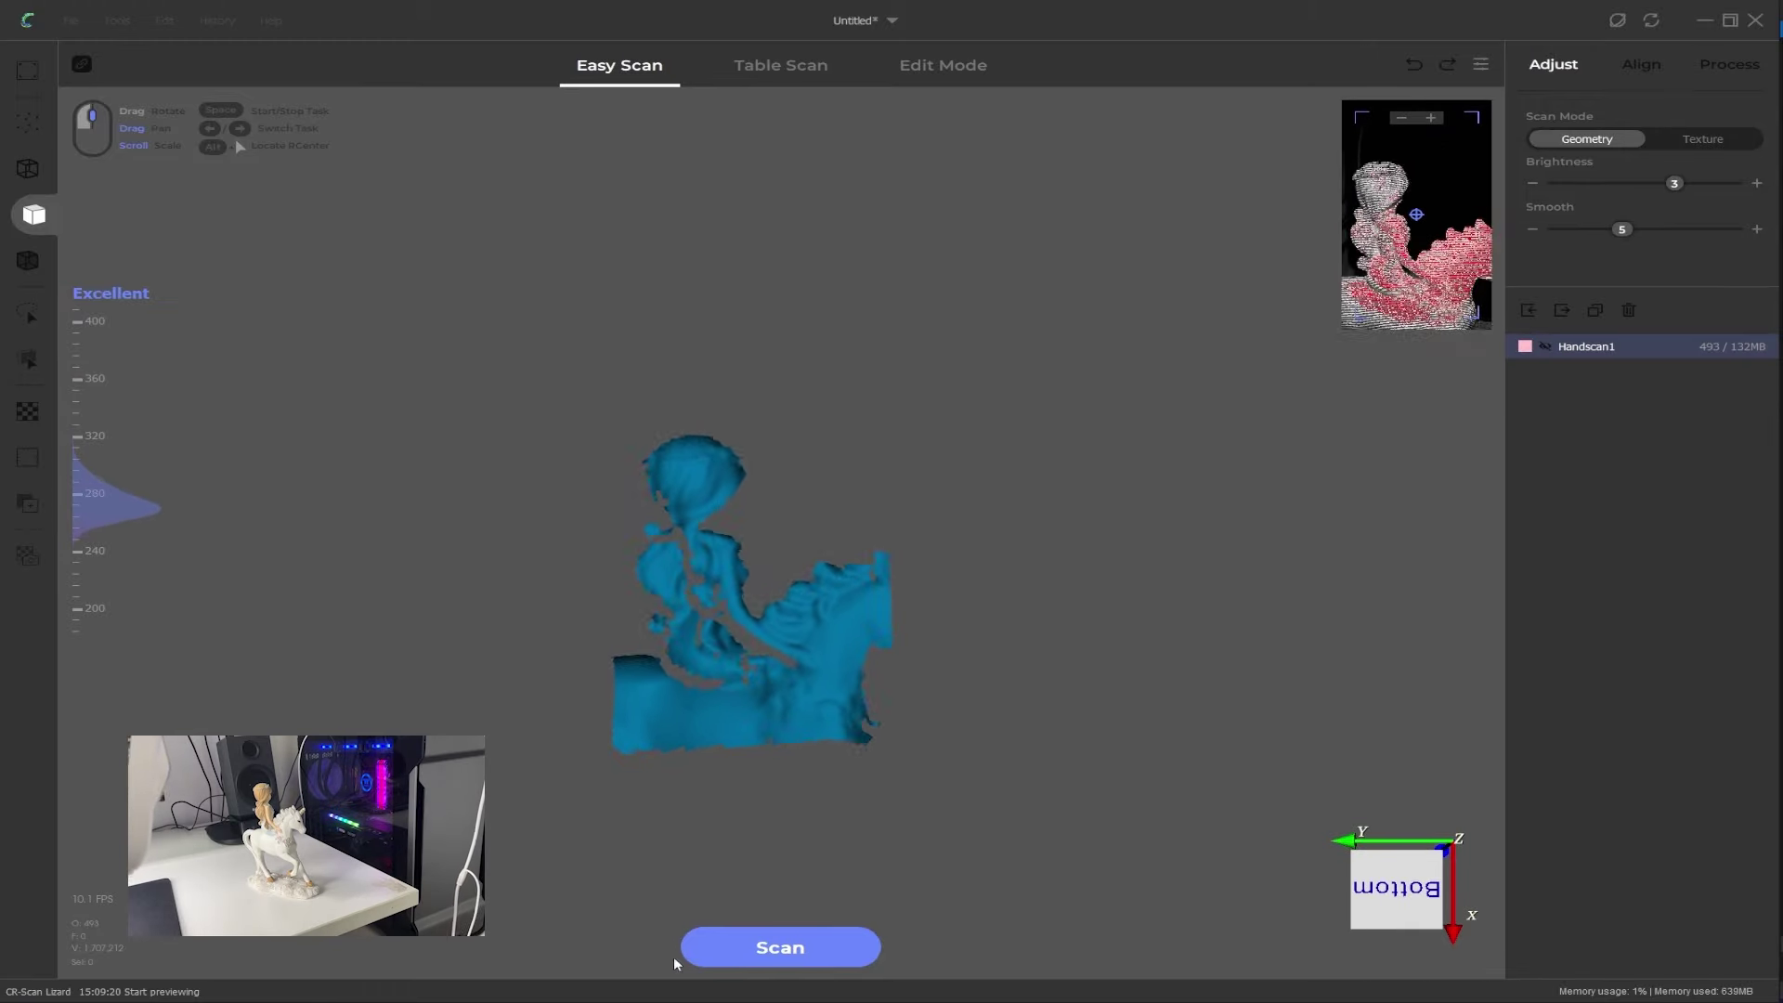
pyautogui.click(780, 956)
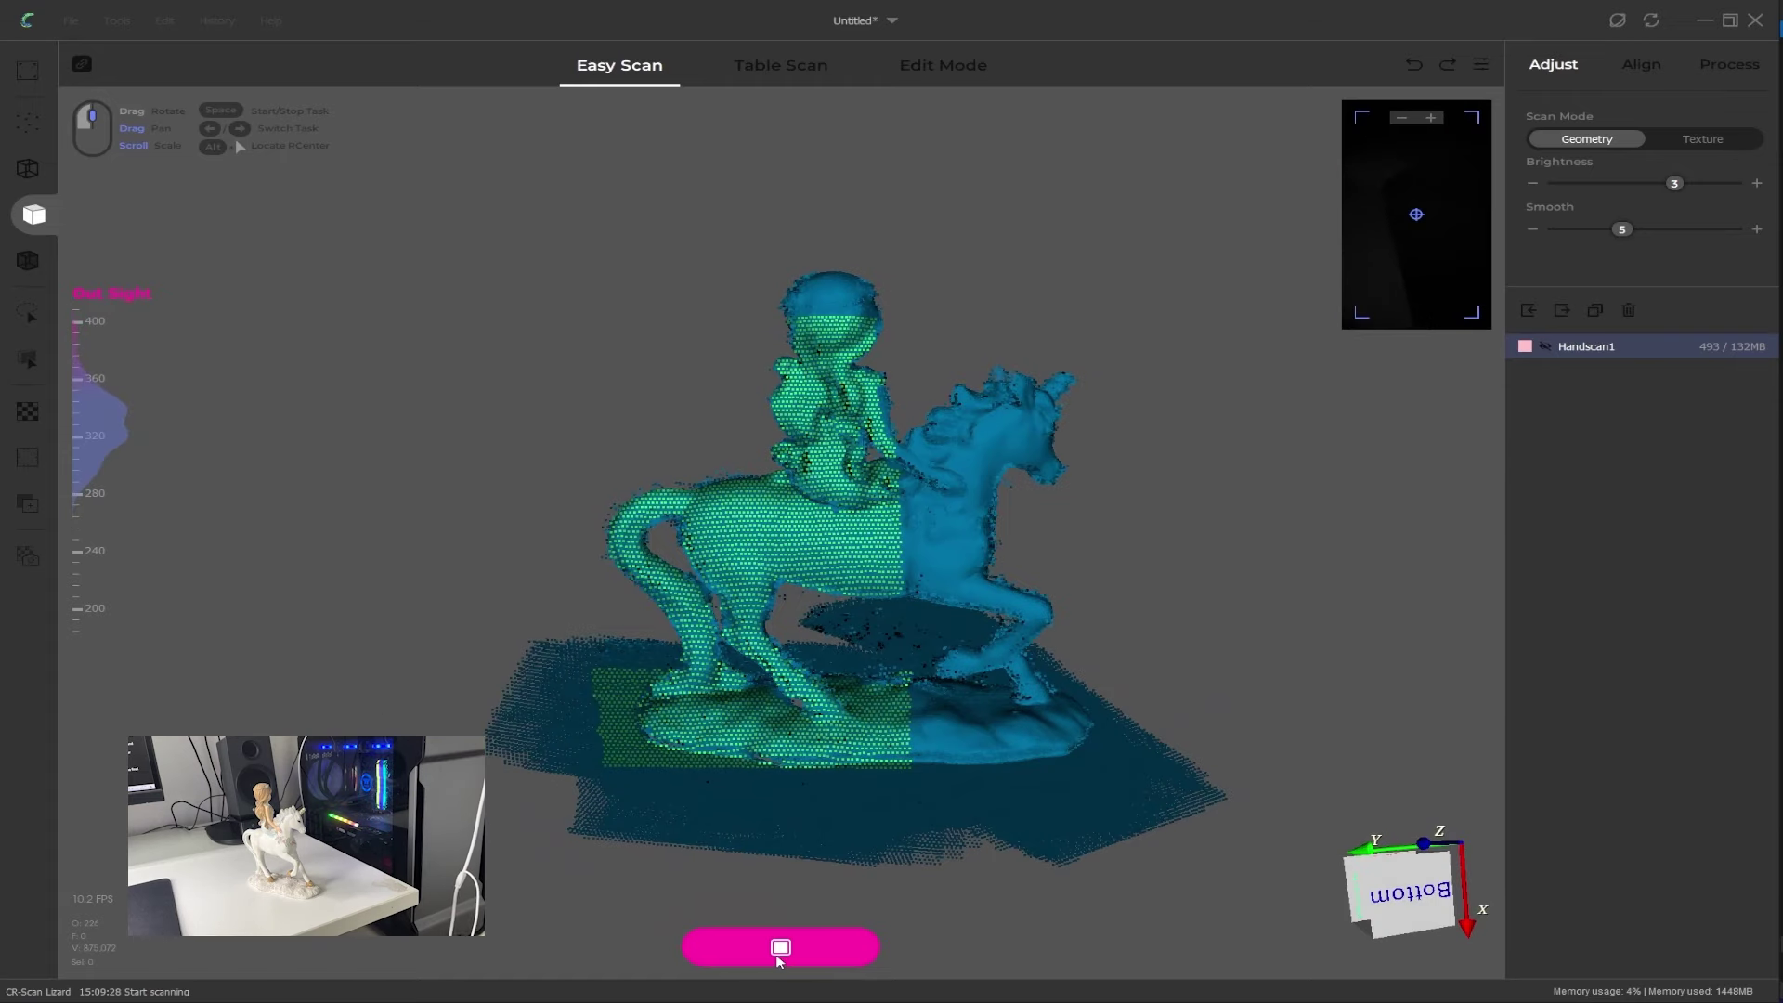
pyautogui.click(779, 947)
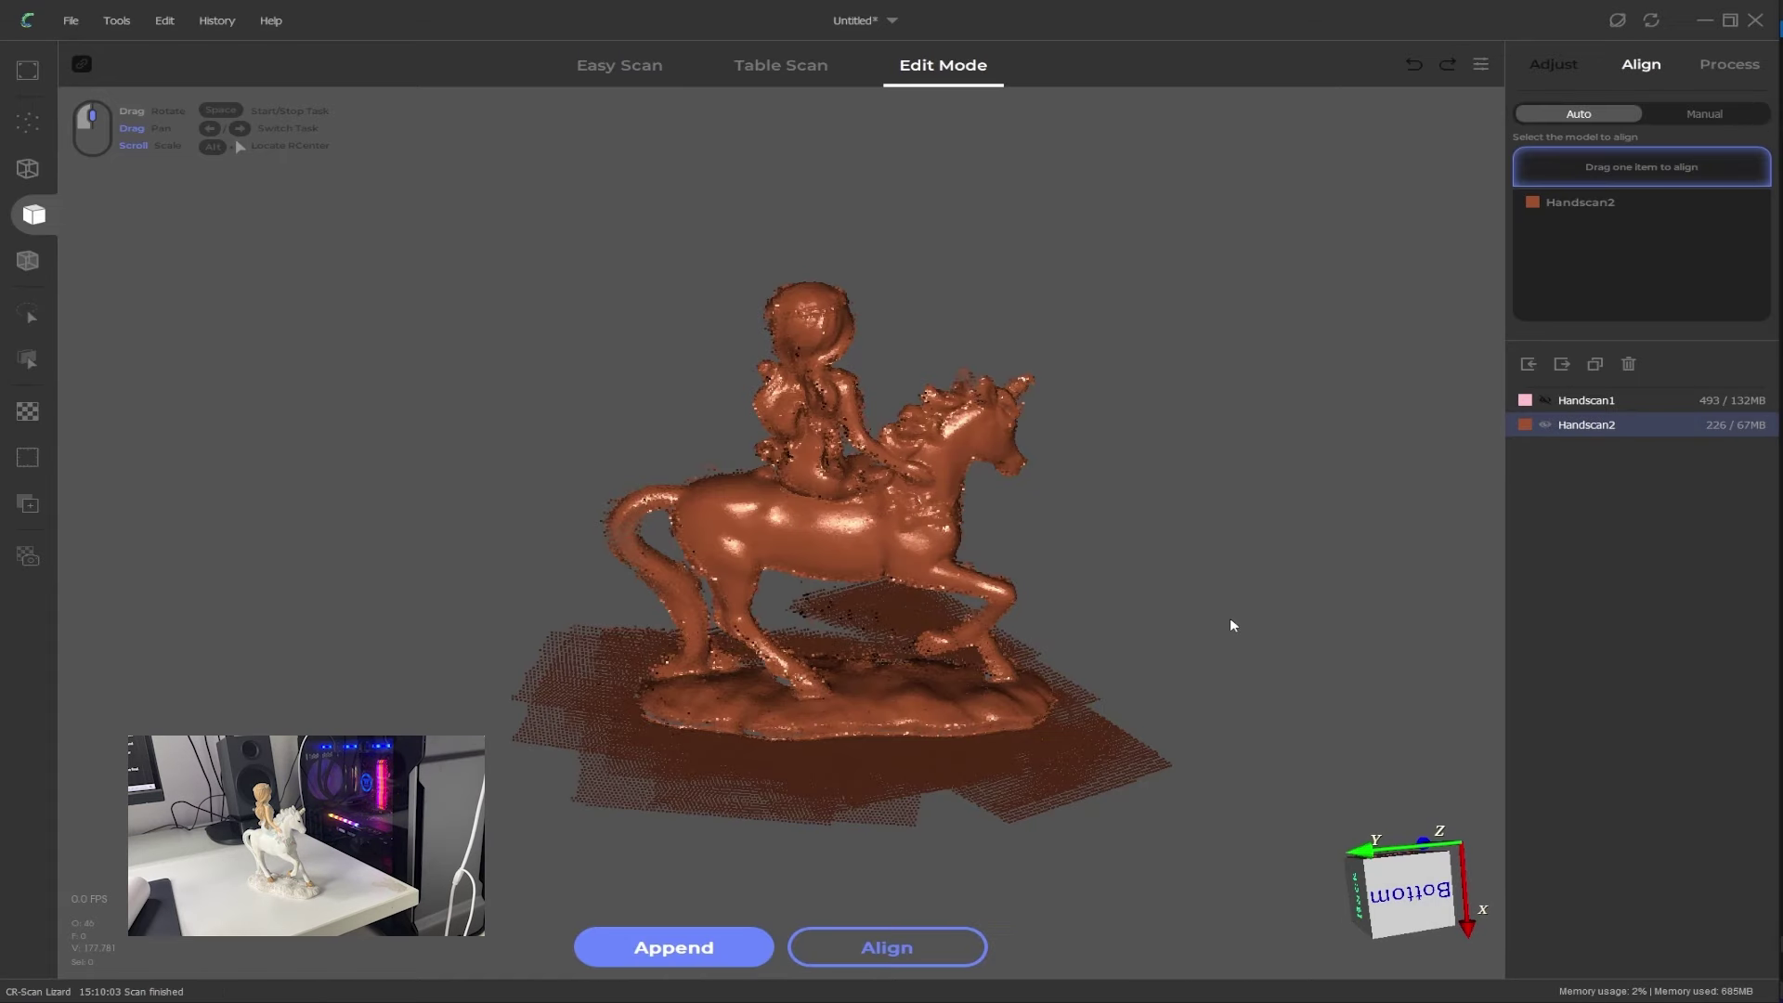
# Step: Save the handheld scan project under the name unicornstatue1
pyautogui.hotkey('ctrl', 's')
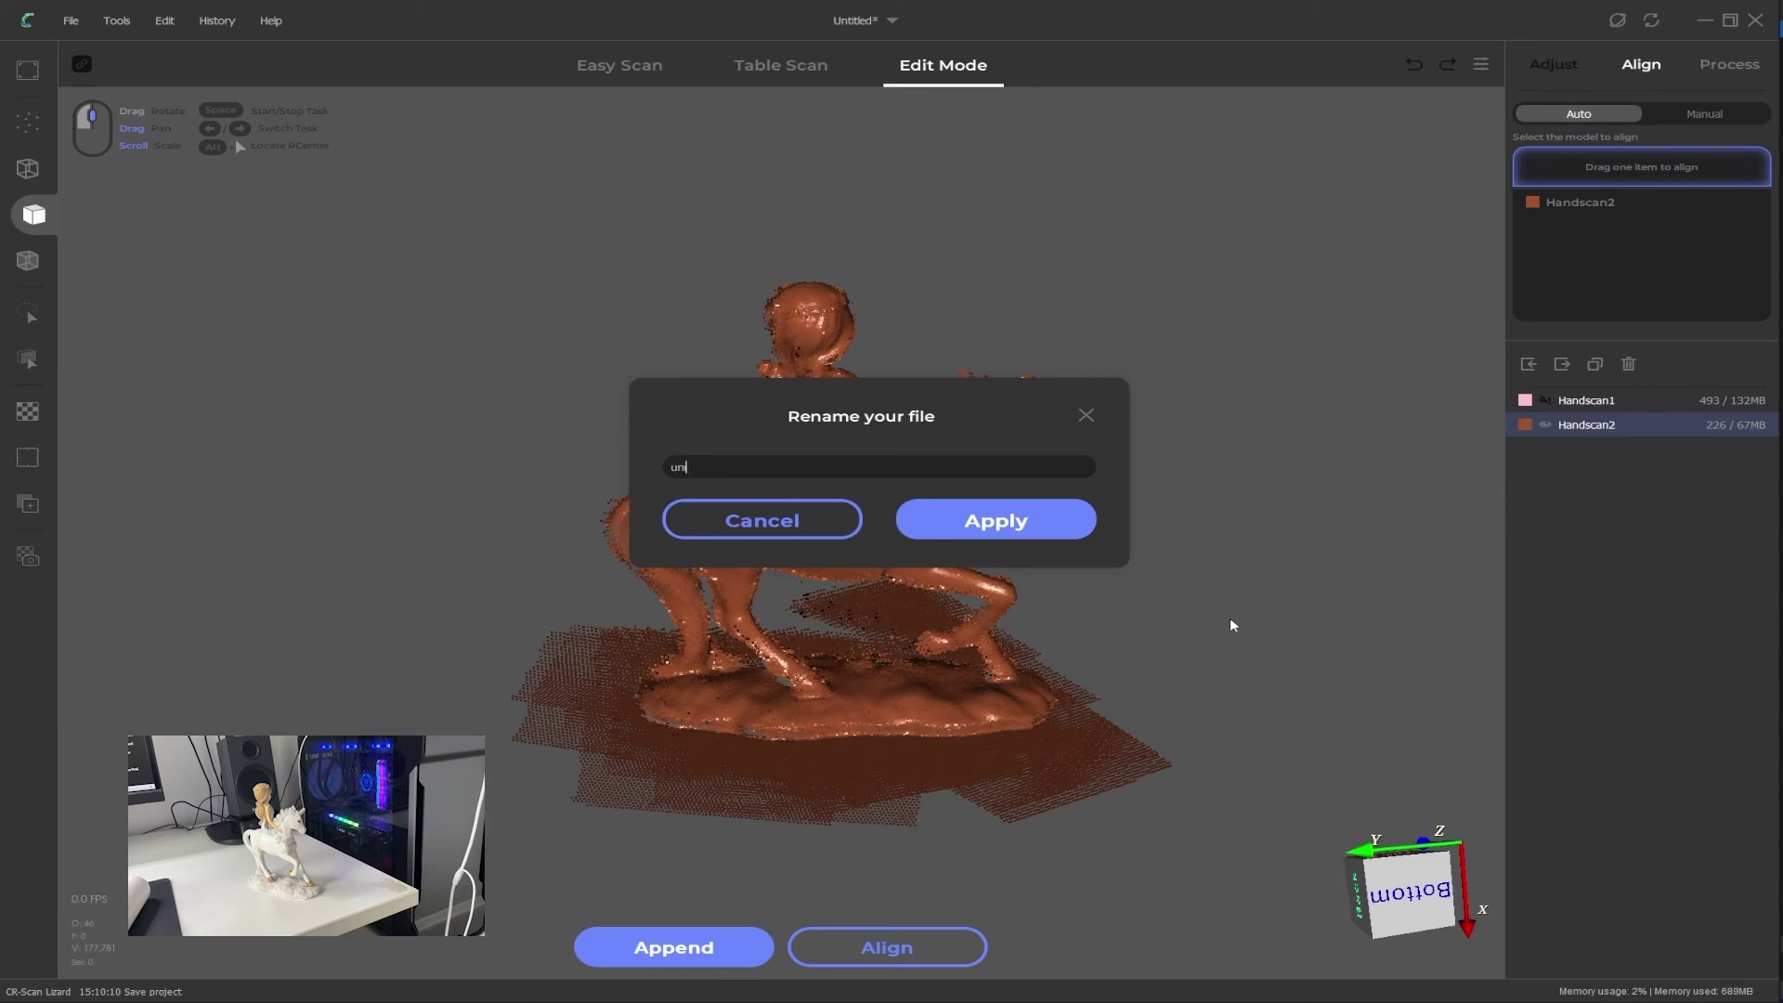
pyautogui.write('unicornstatue1')
pyautogui.press('Return')
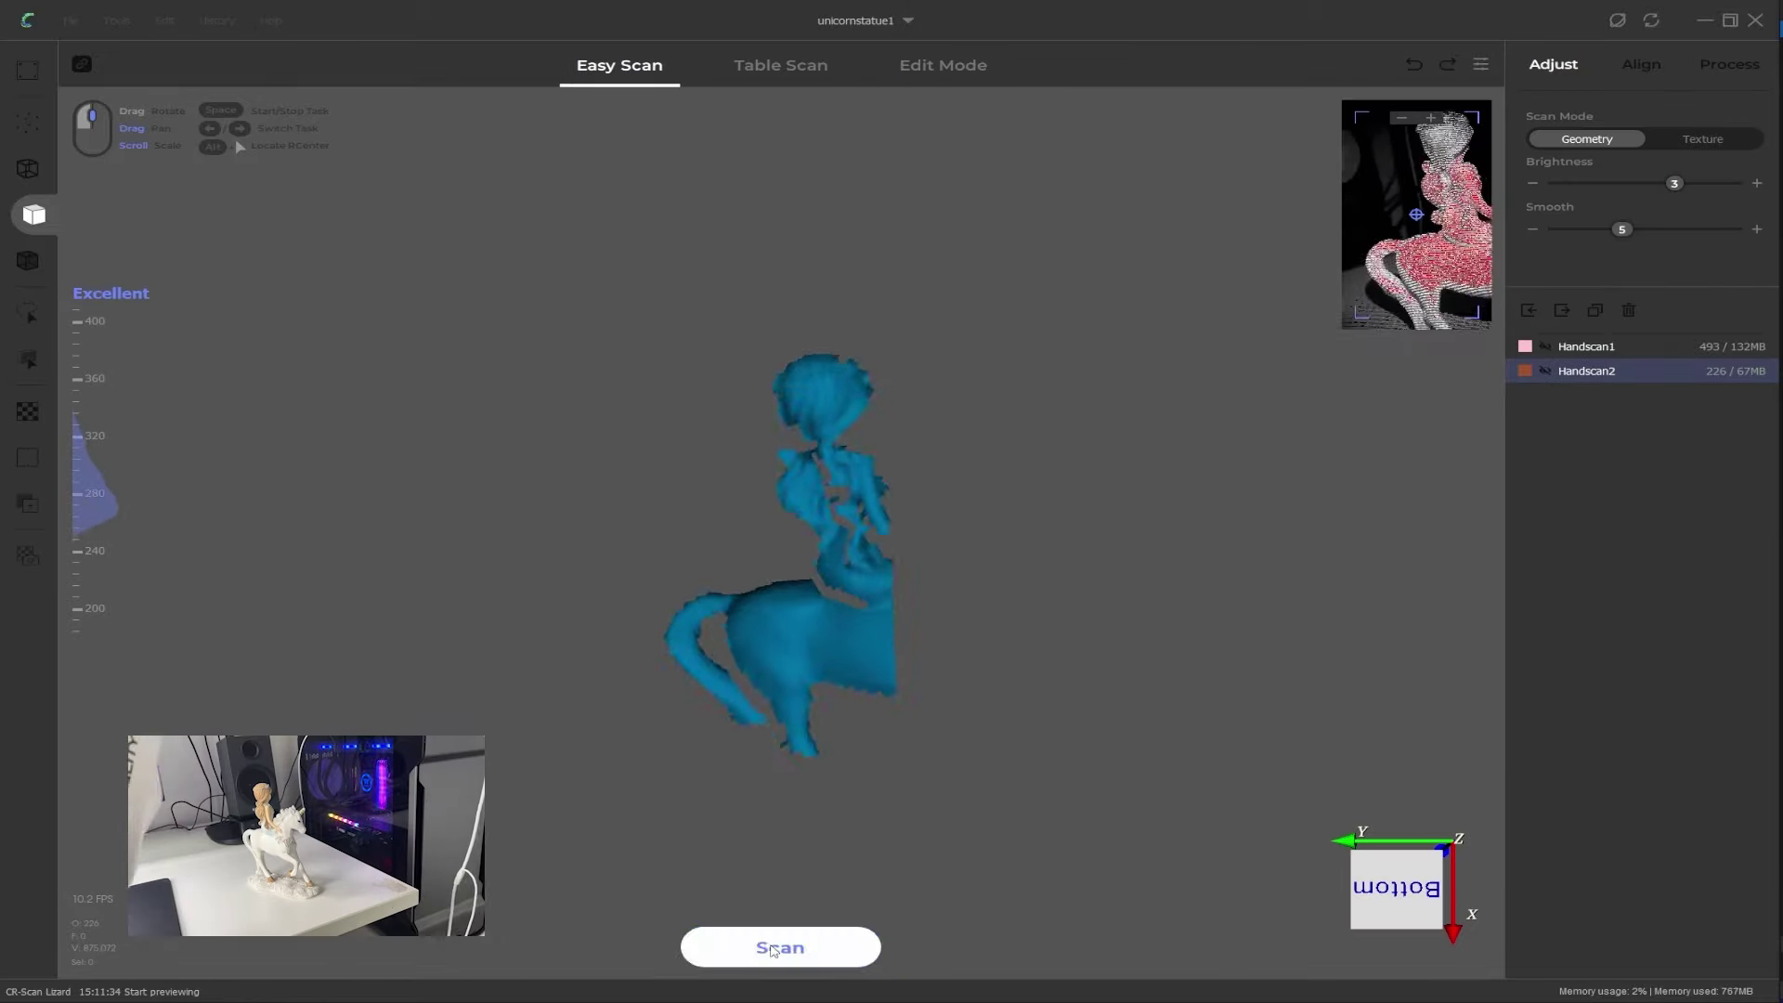
# Step: Append three more handheld scans, one of the standing statue and two with the statue lying on the table
pyautogui.click(772, 952)
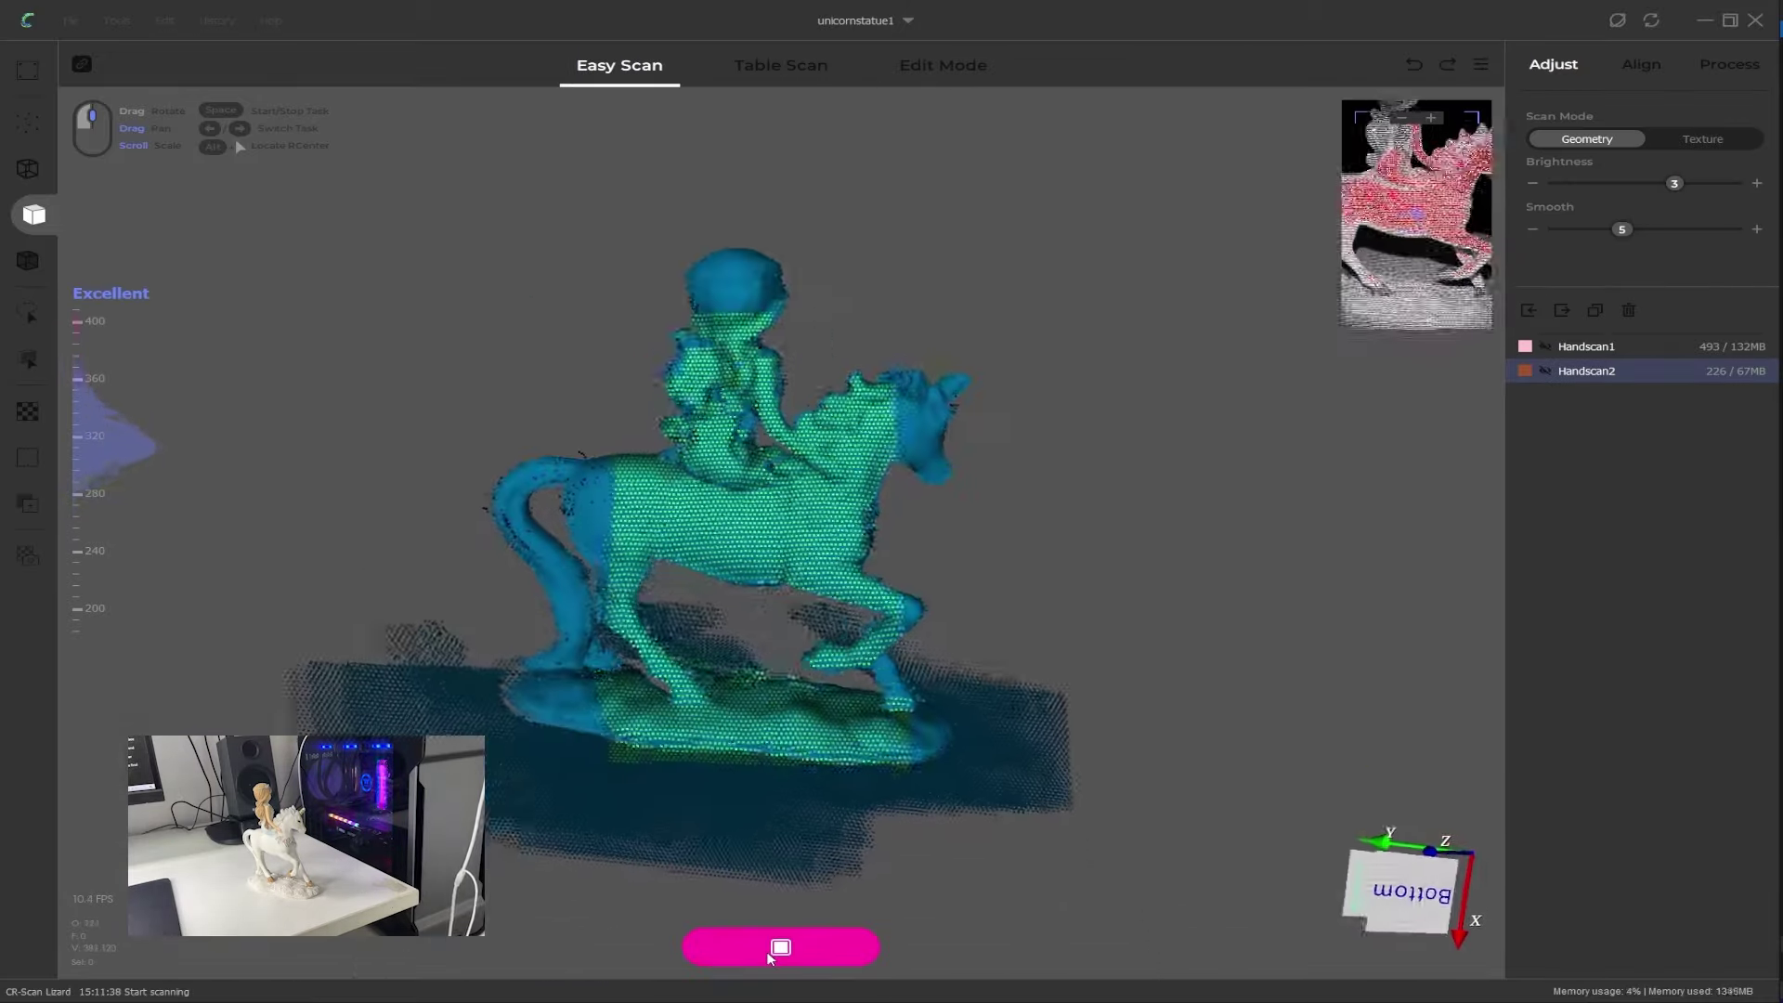
pyautogui.click(769, 952)
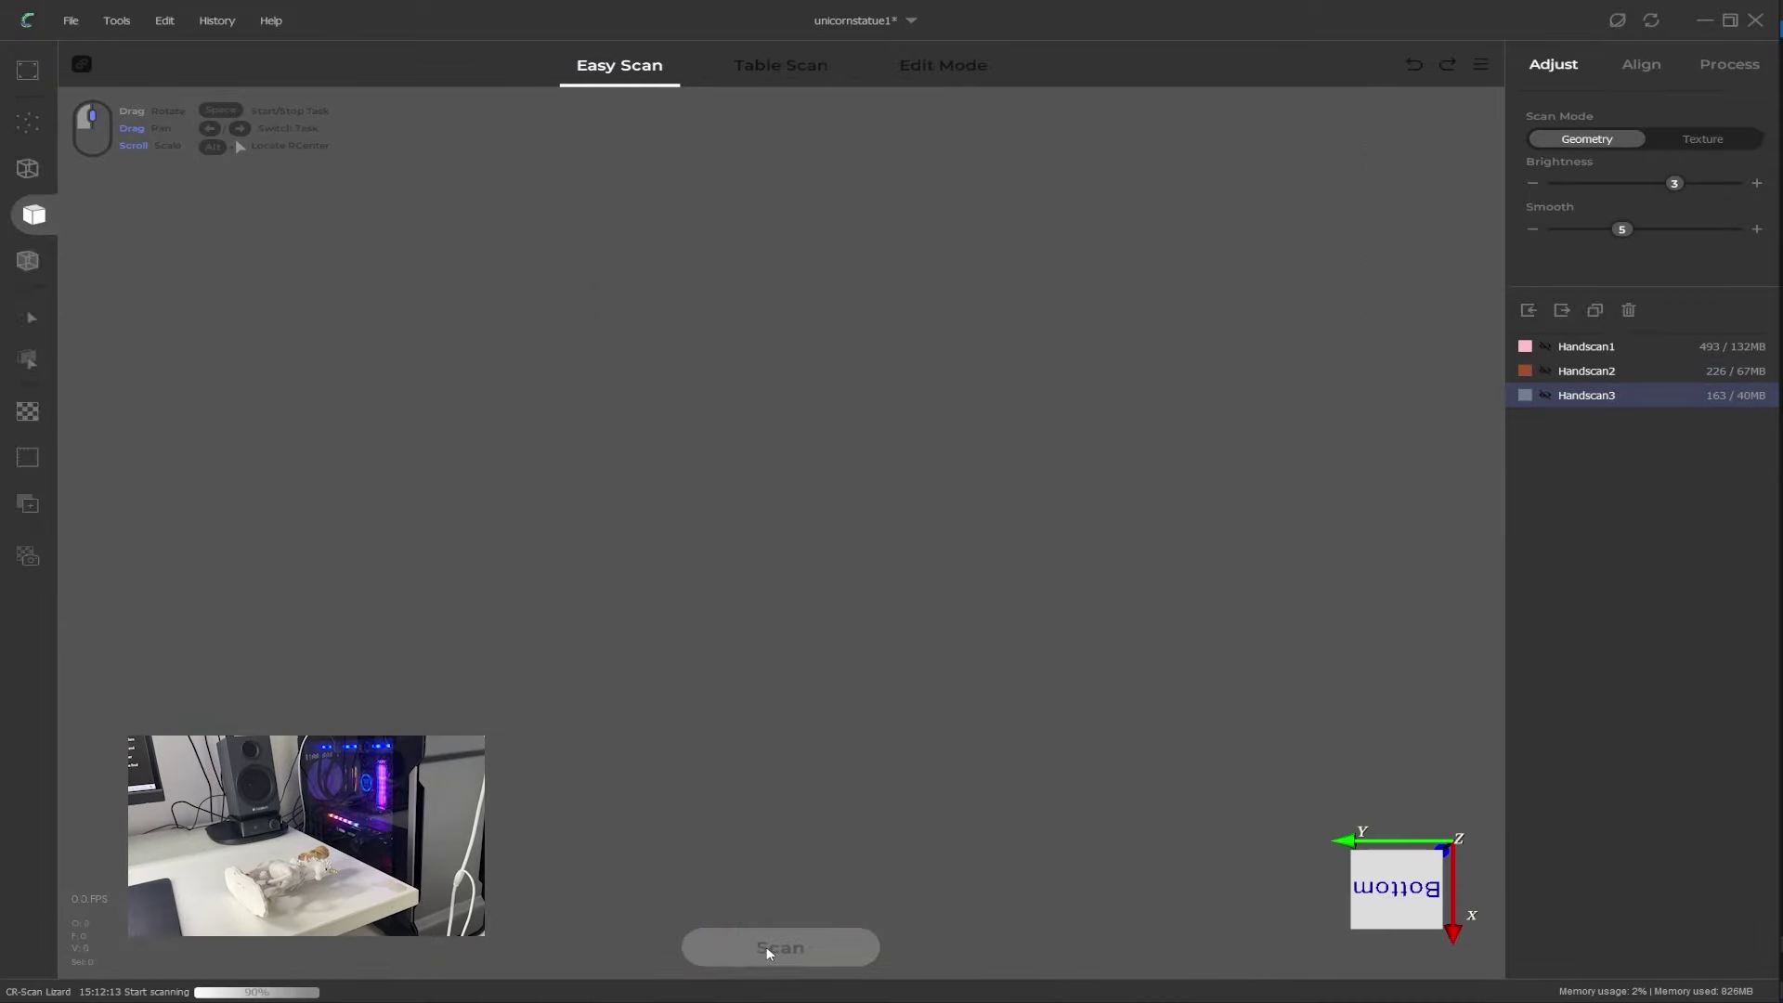
pyautogui.click(780, 947)
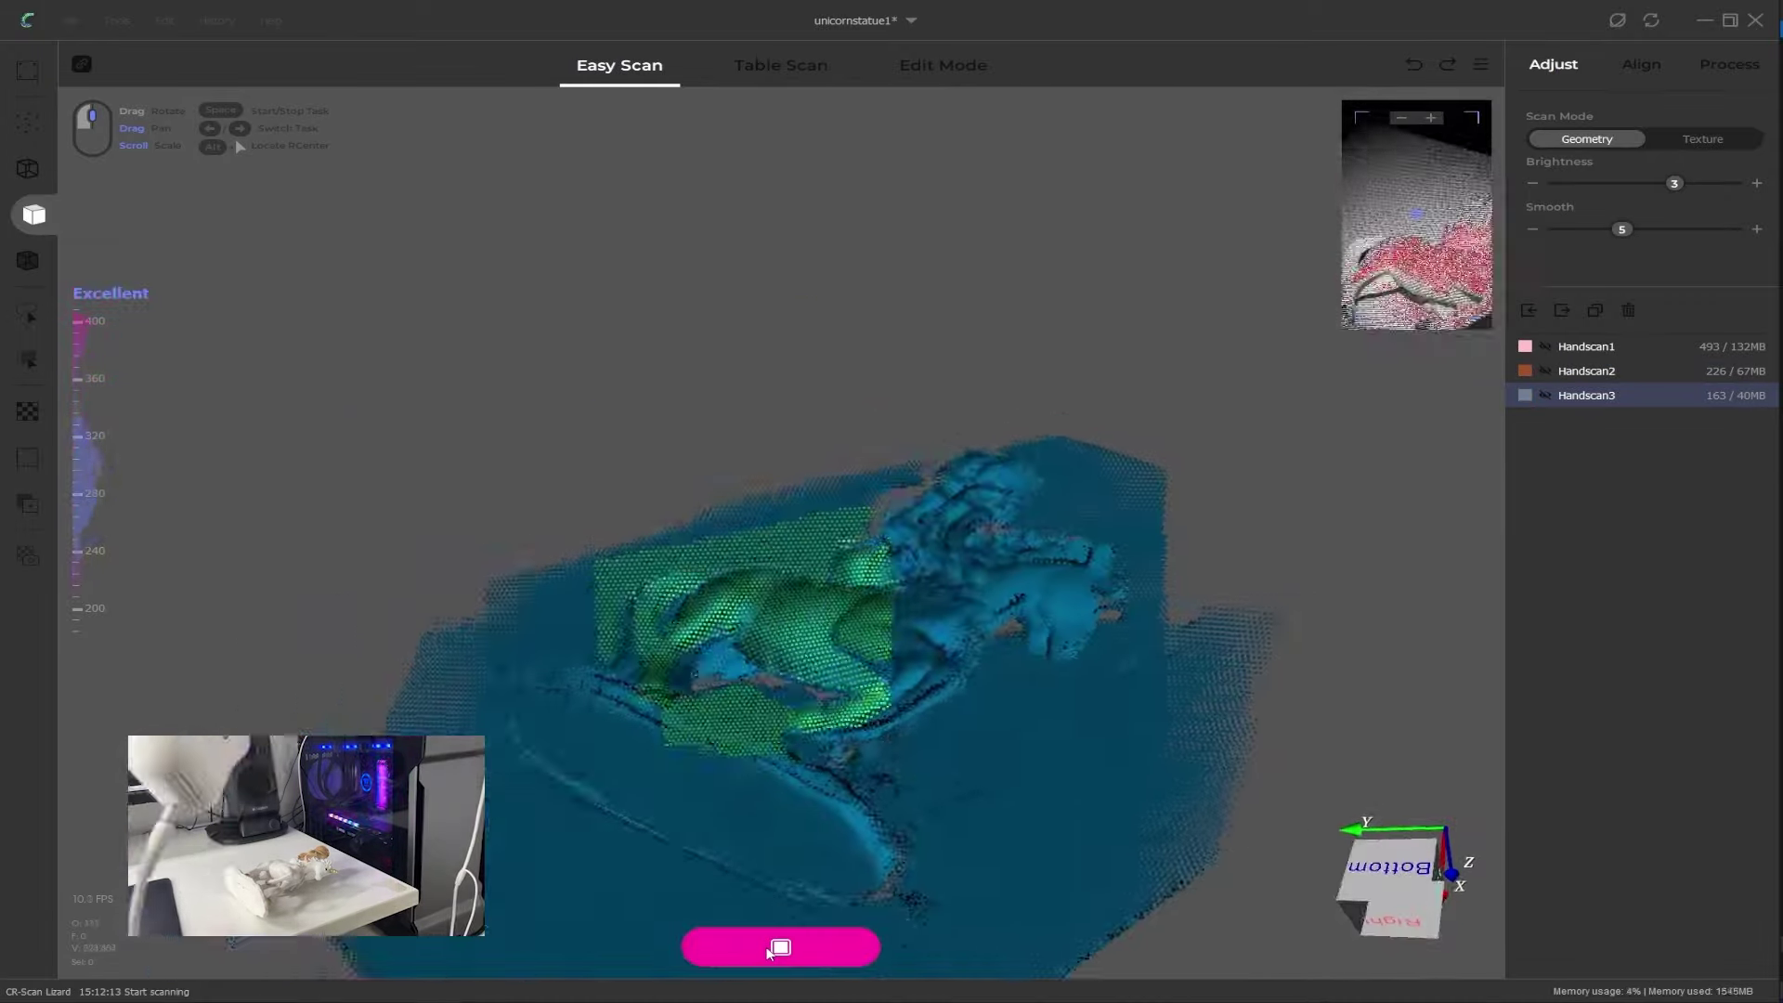
pyautogui.click(769, 952)
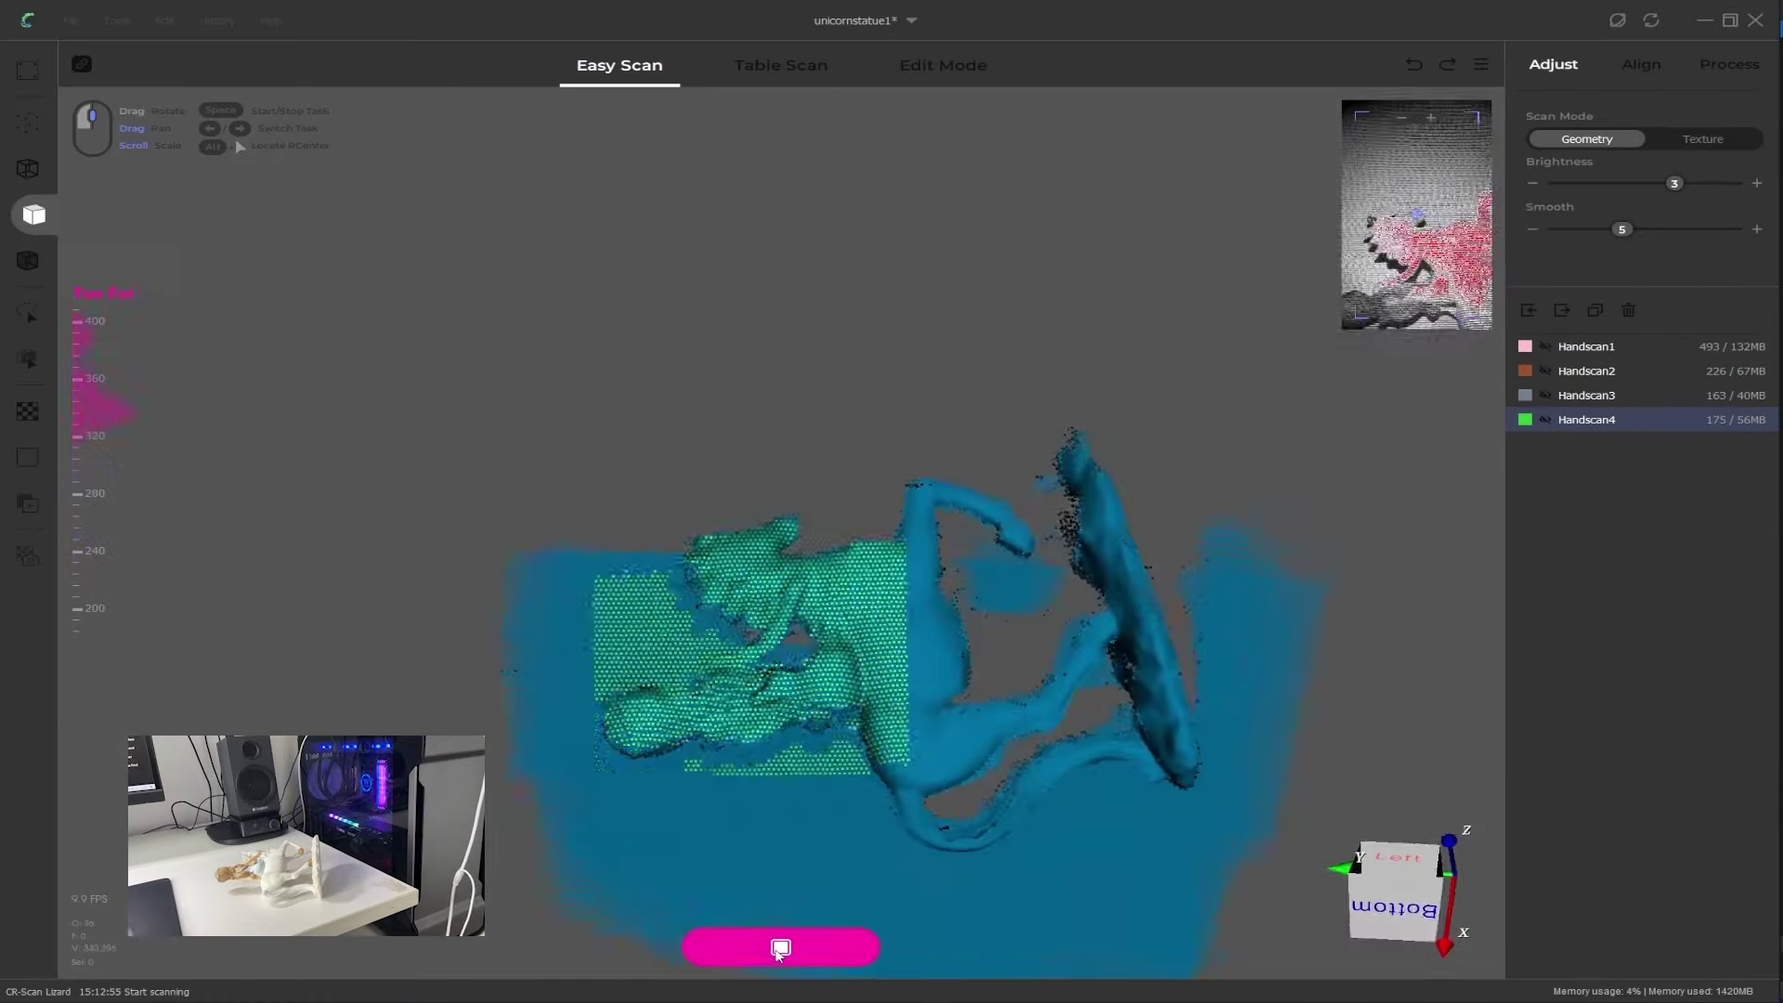
pyautogui.click(780, 949)
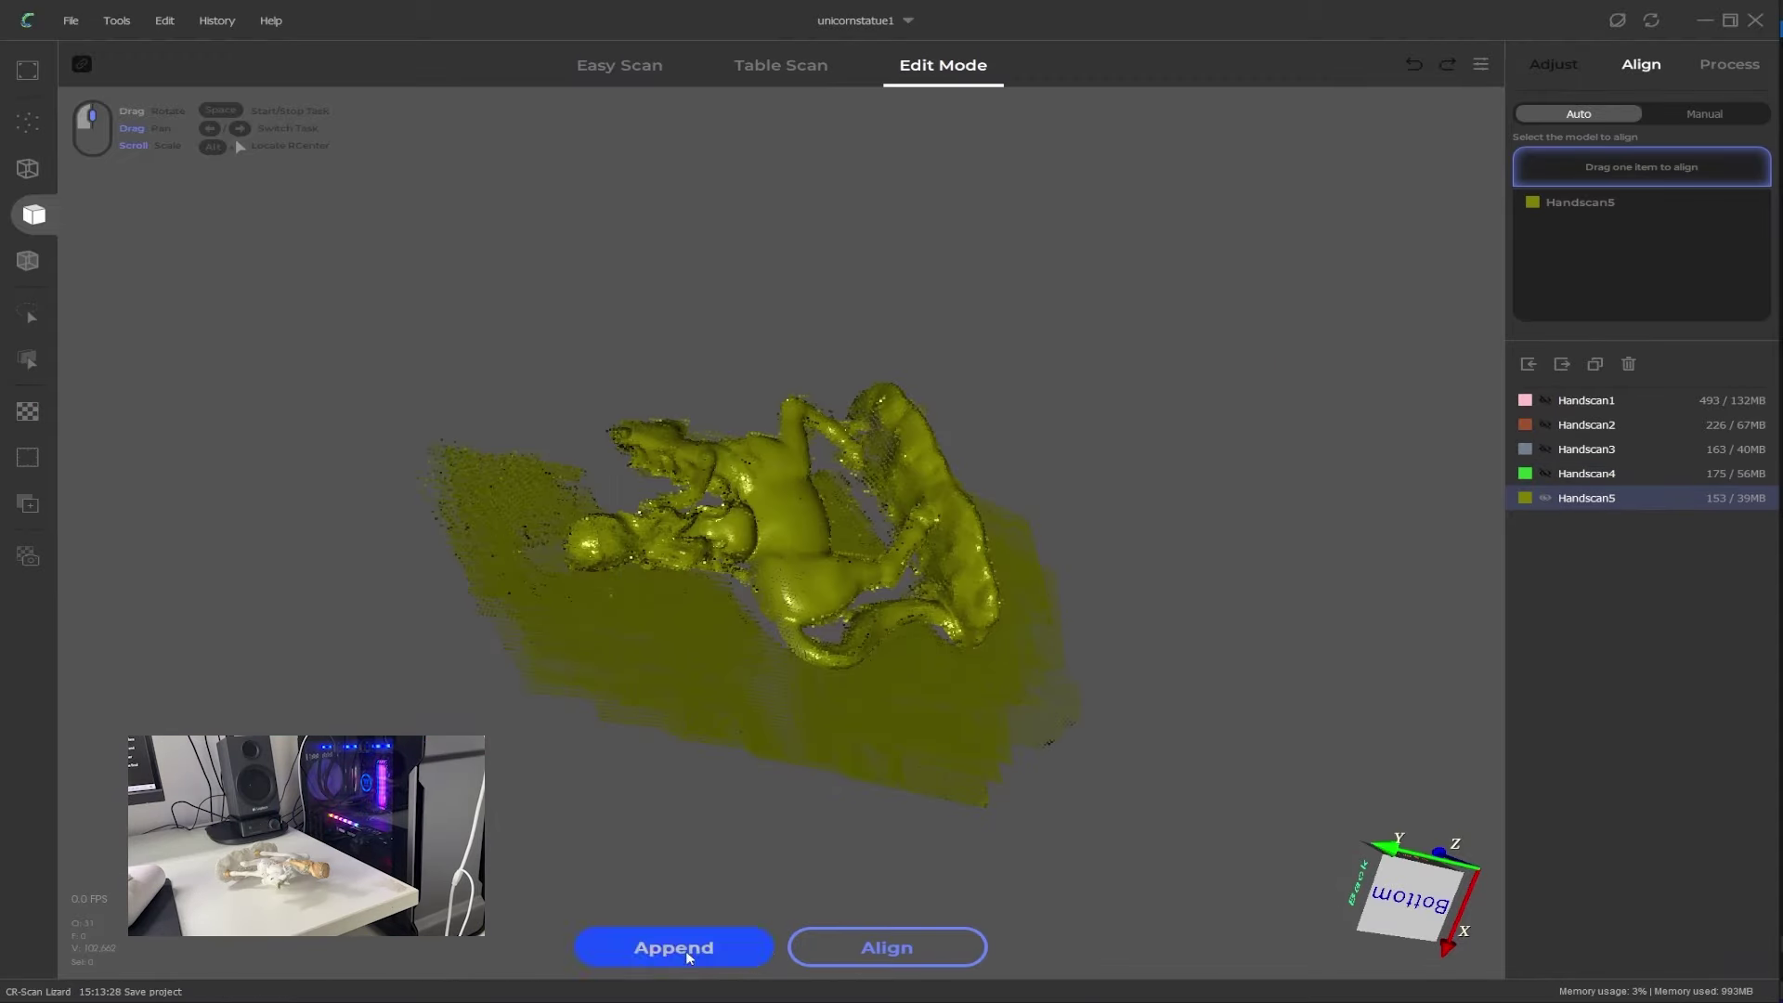
# Step: Append three further handheld scans with the statue laid down in different positions, finishing with one that captures the base's underside
pyautogui.click(678, 947)
pyautogui.click(780, 947)
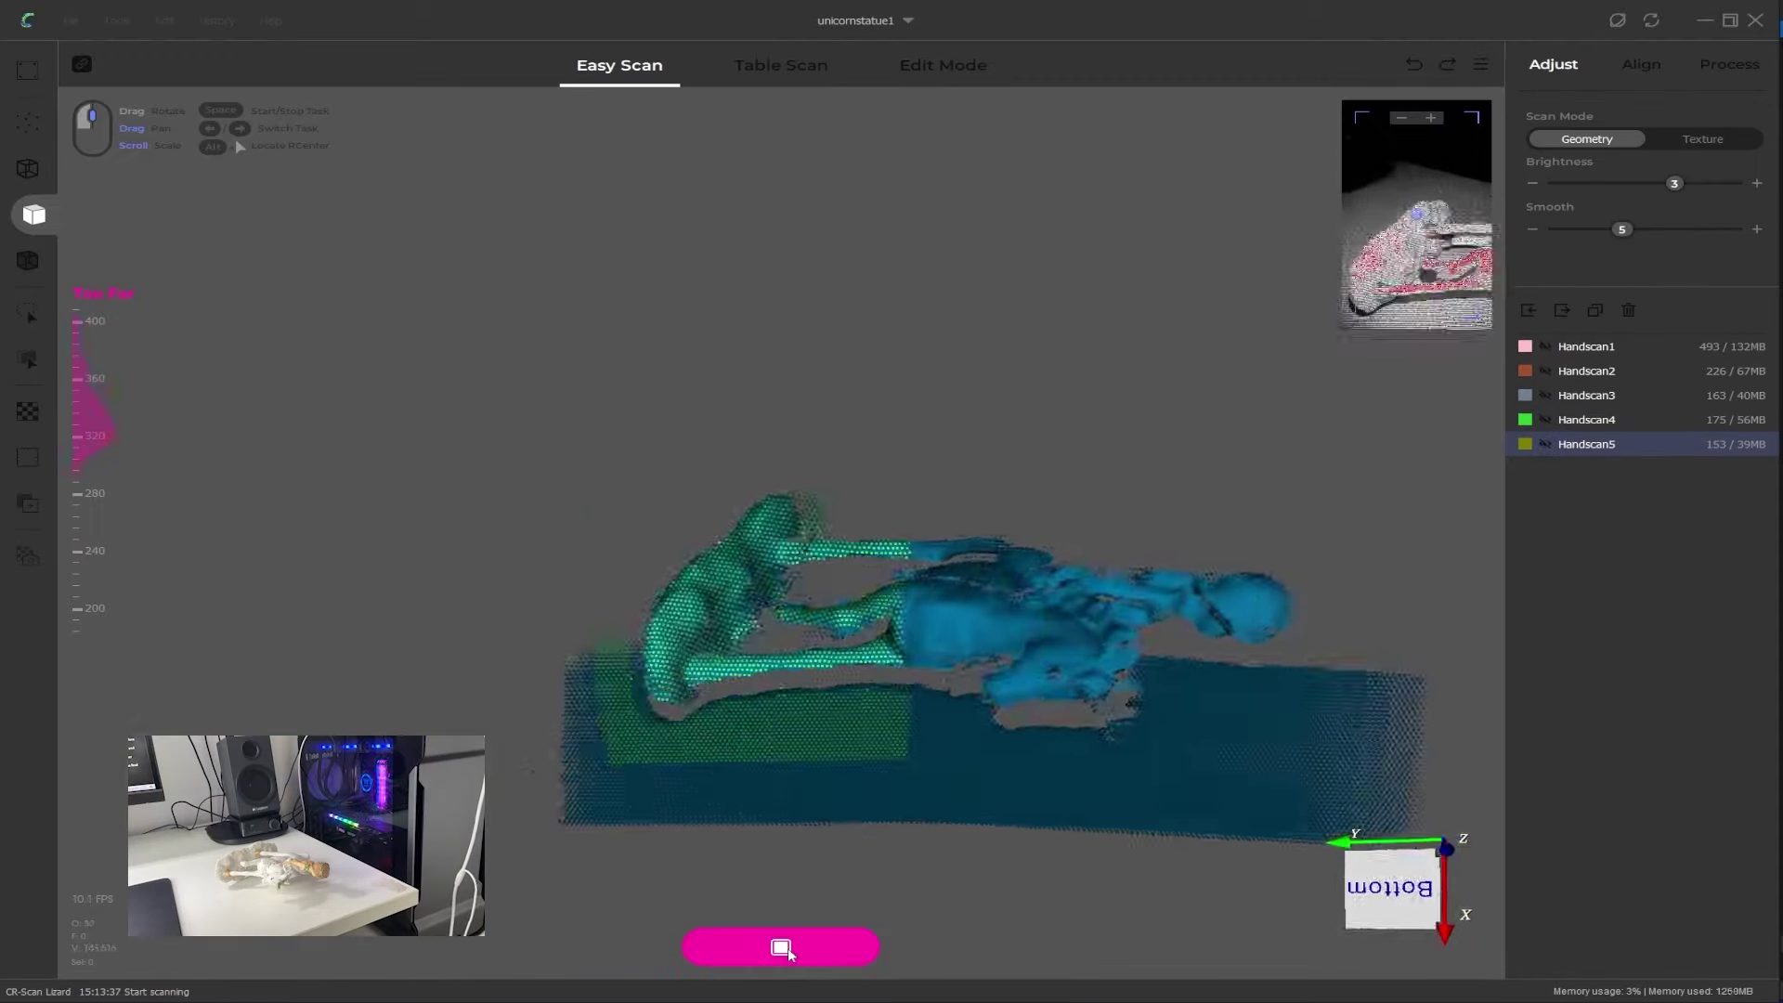
pyautogui.click(786, 949)
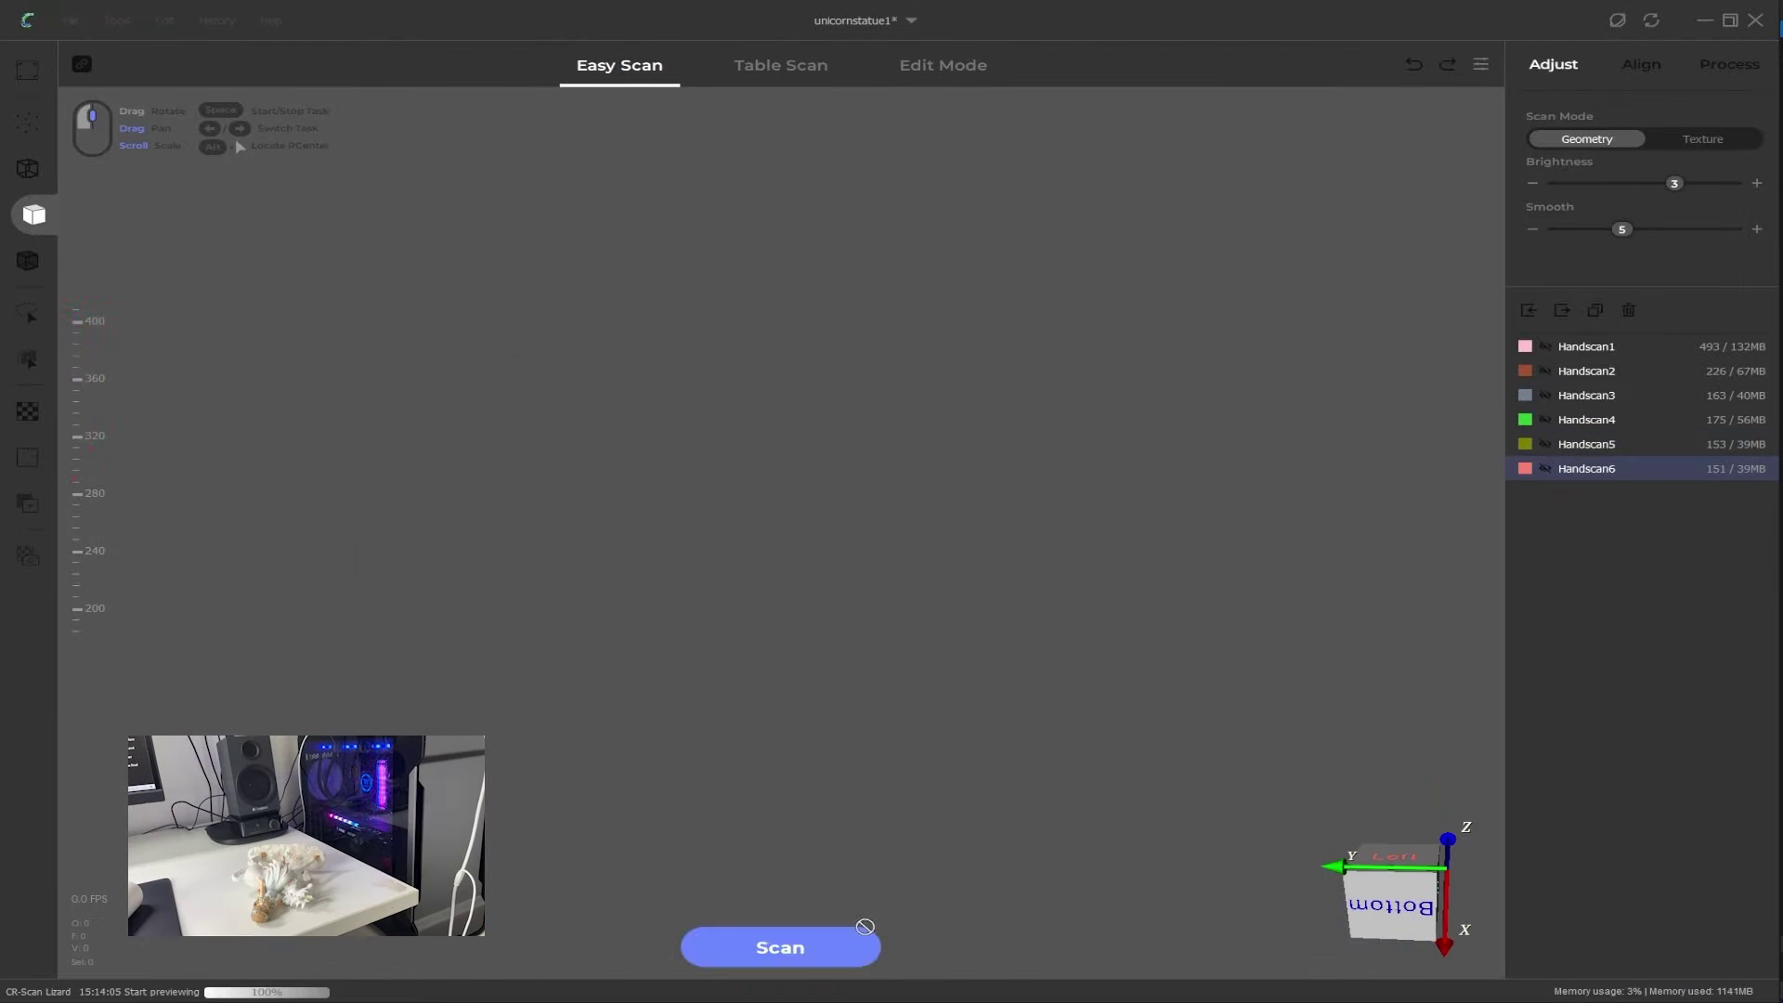
pyautogui.click(821, 941)
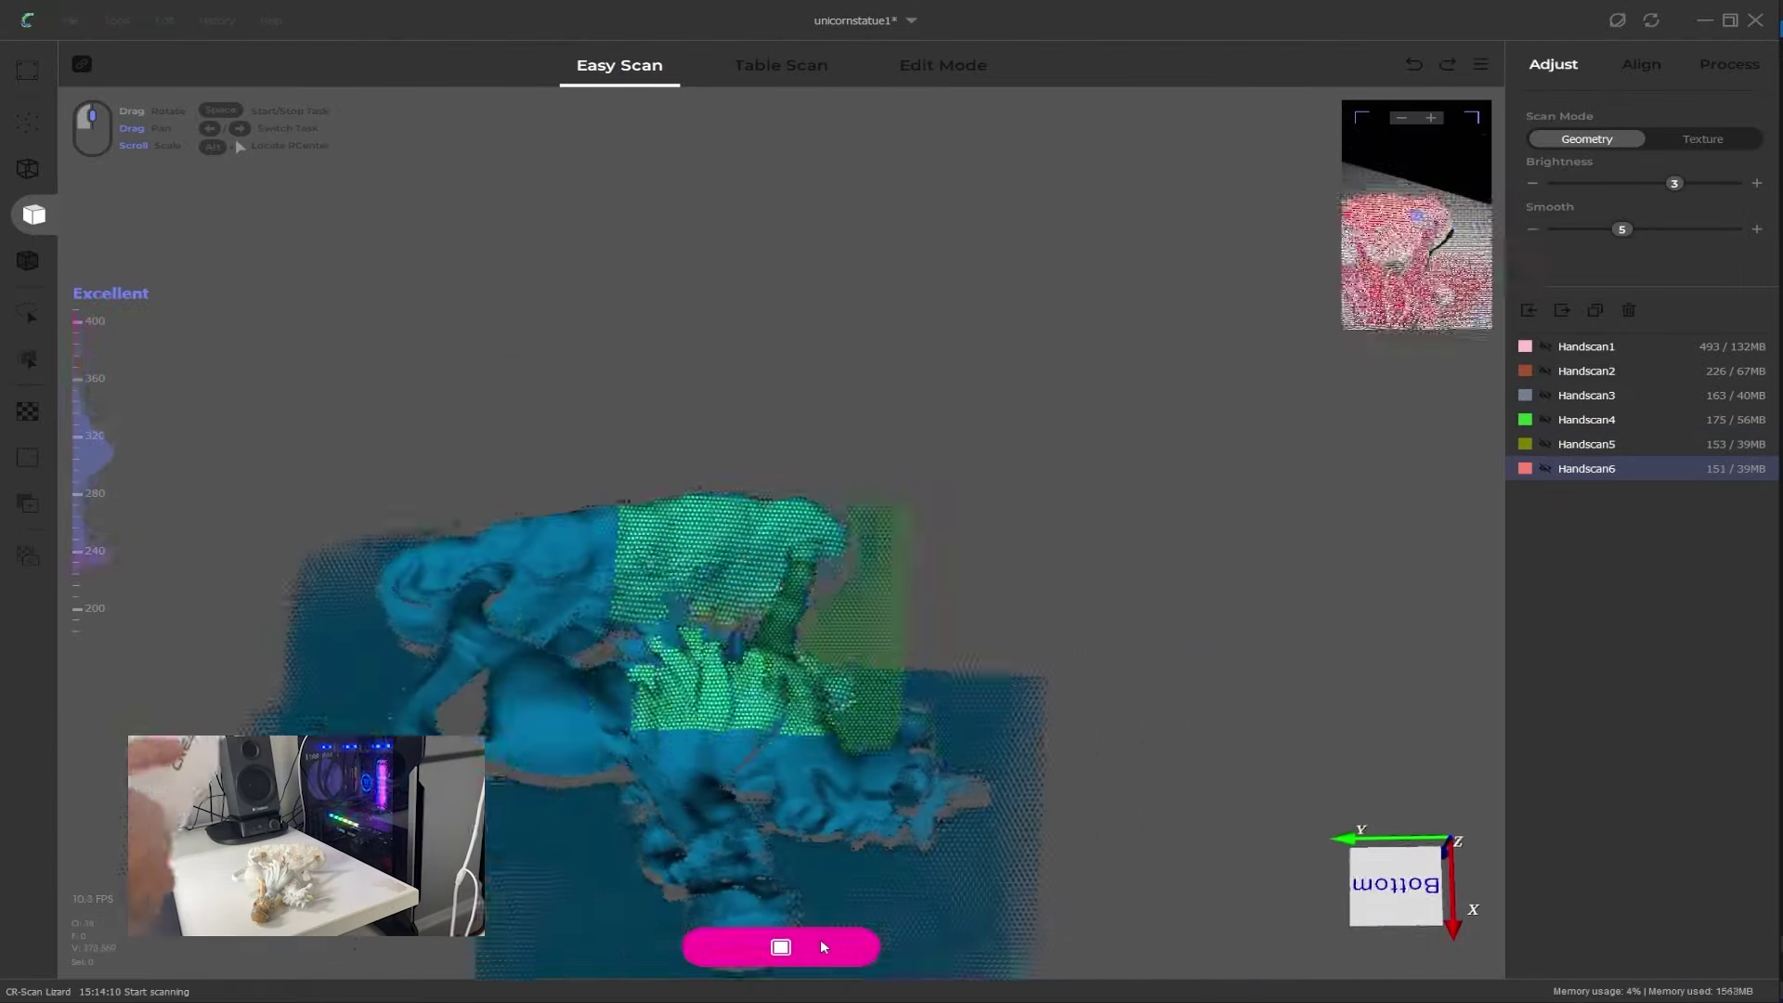
pyautogui.click(821, 942)
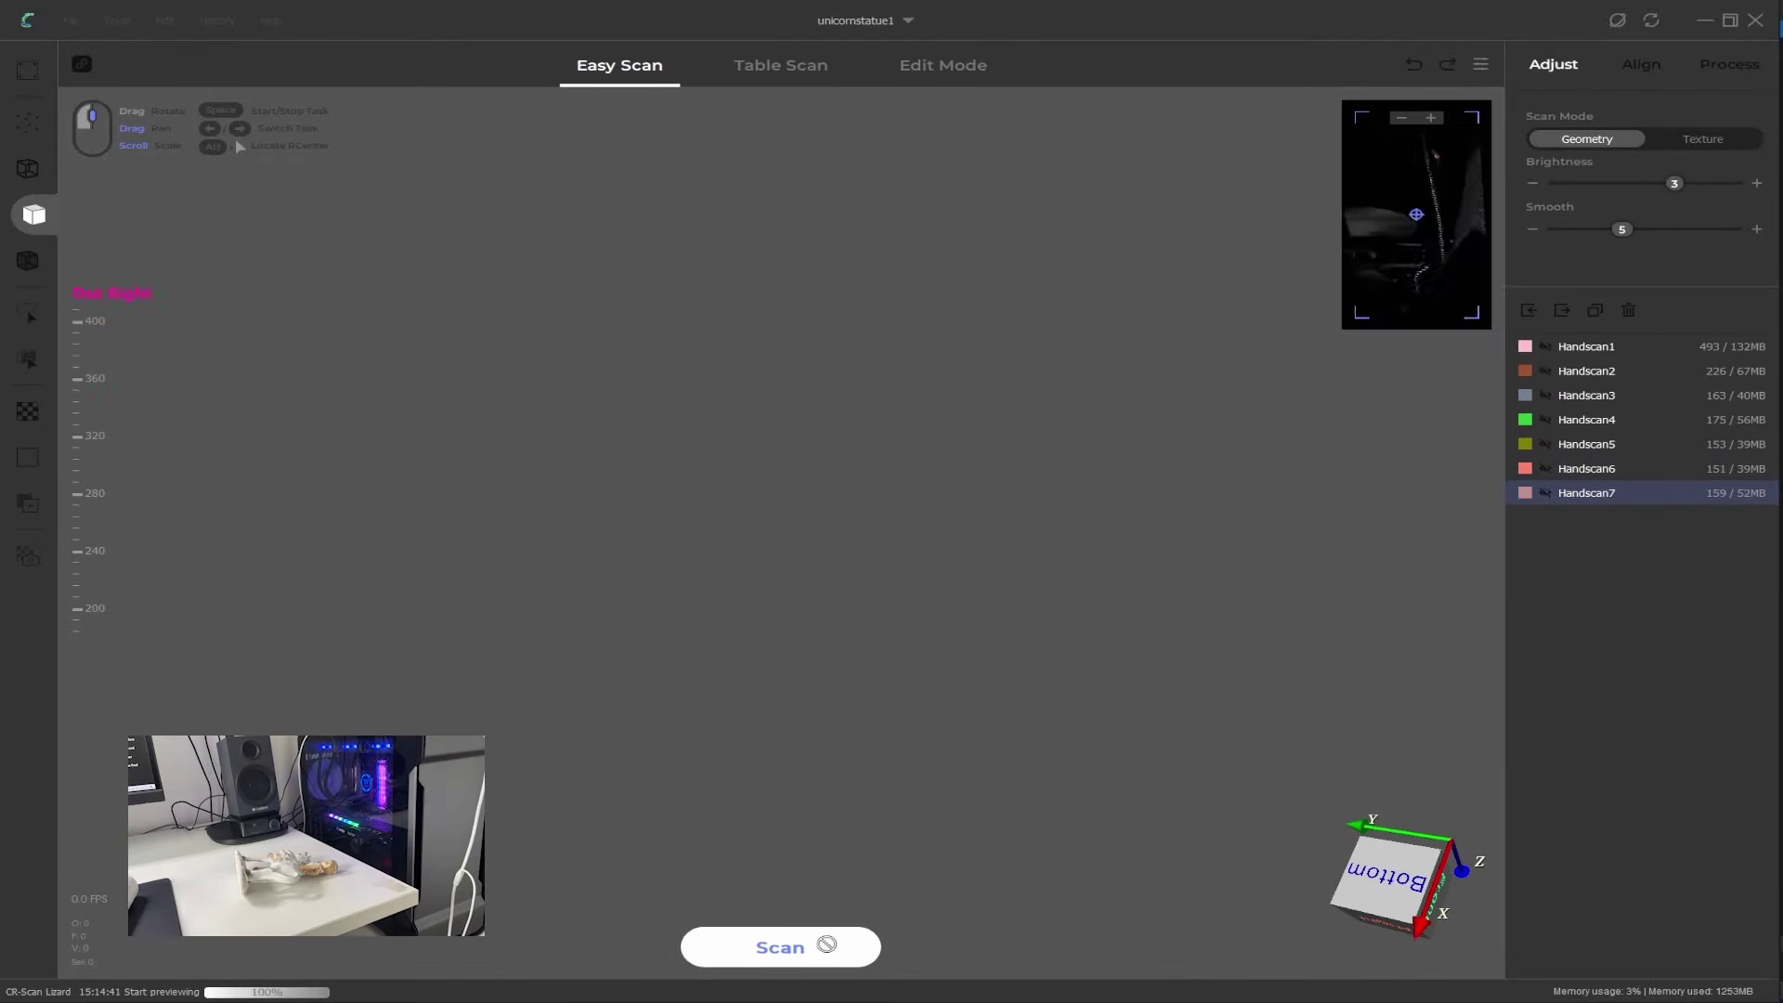
pyautogui.click(778, 947)
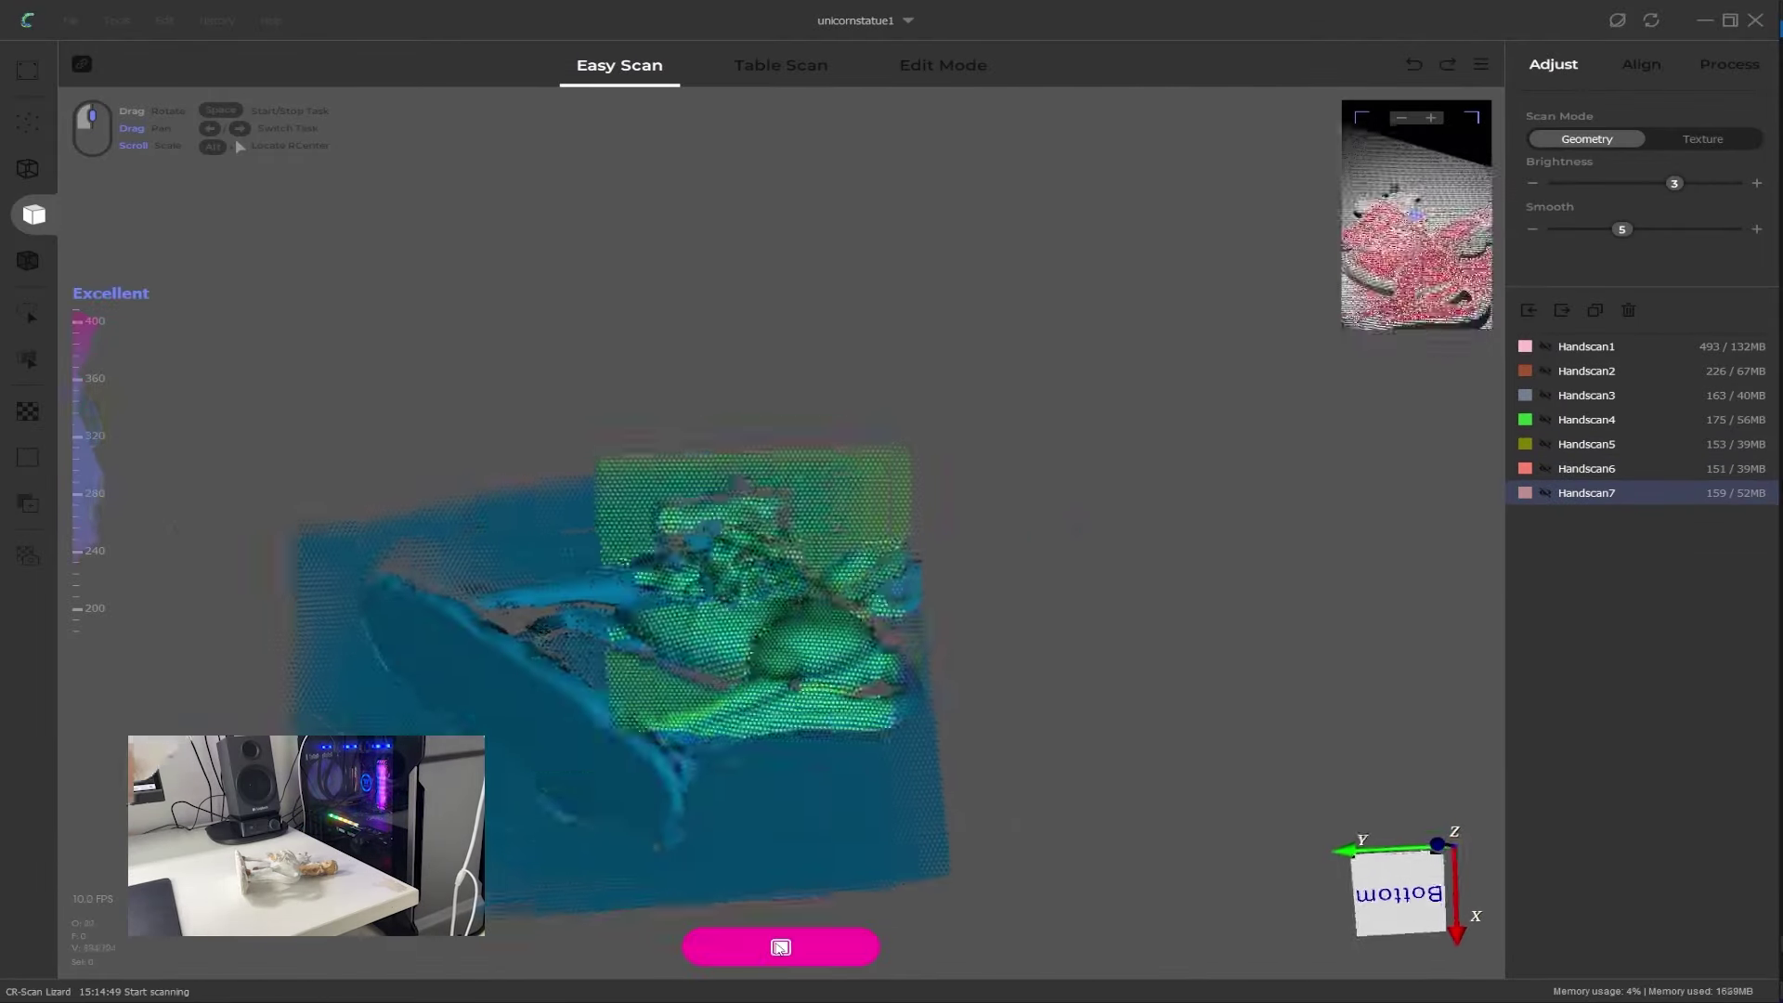
pyautogui.click(780, 947)
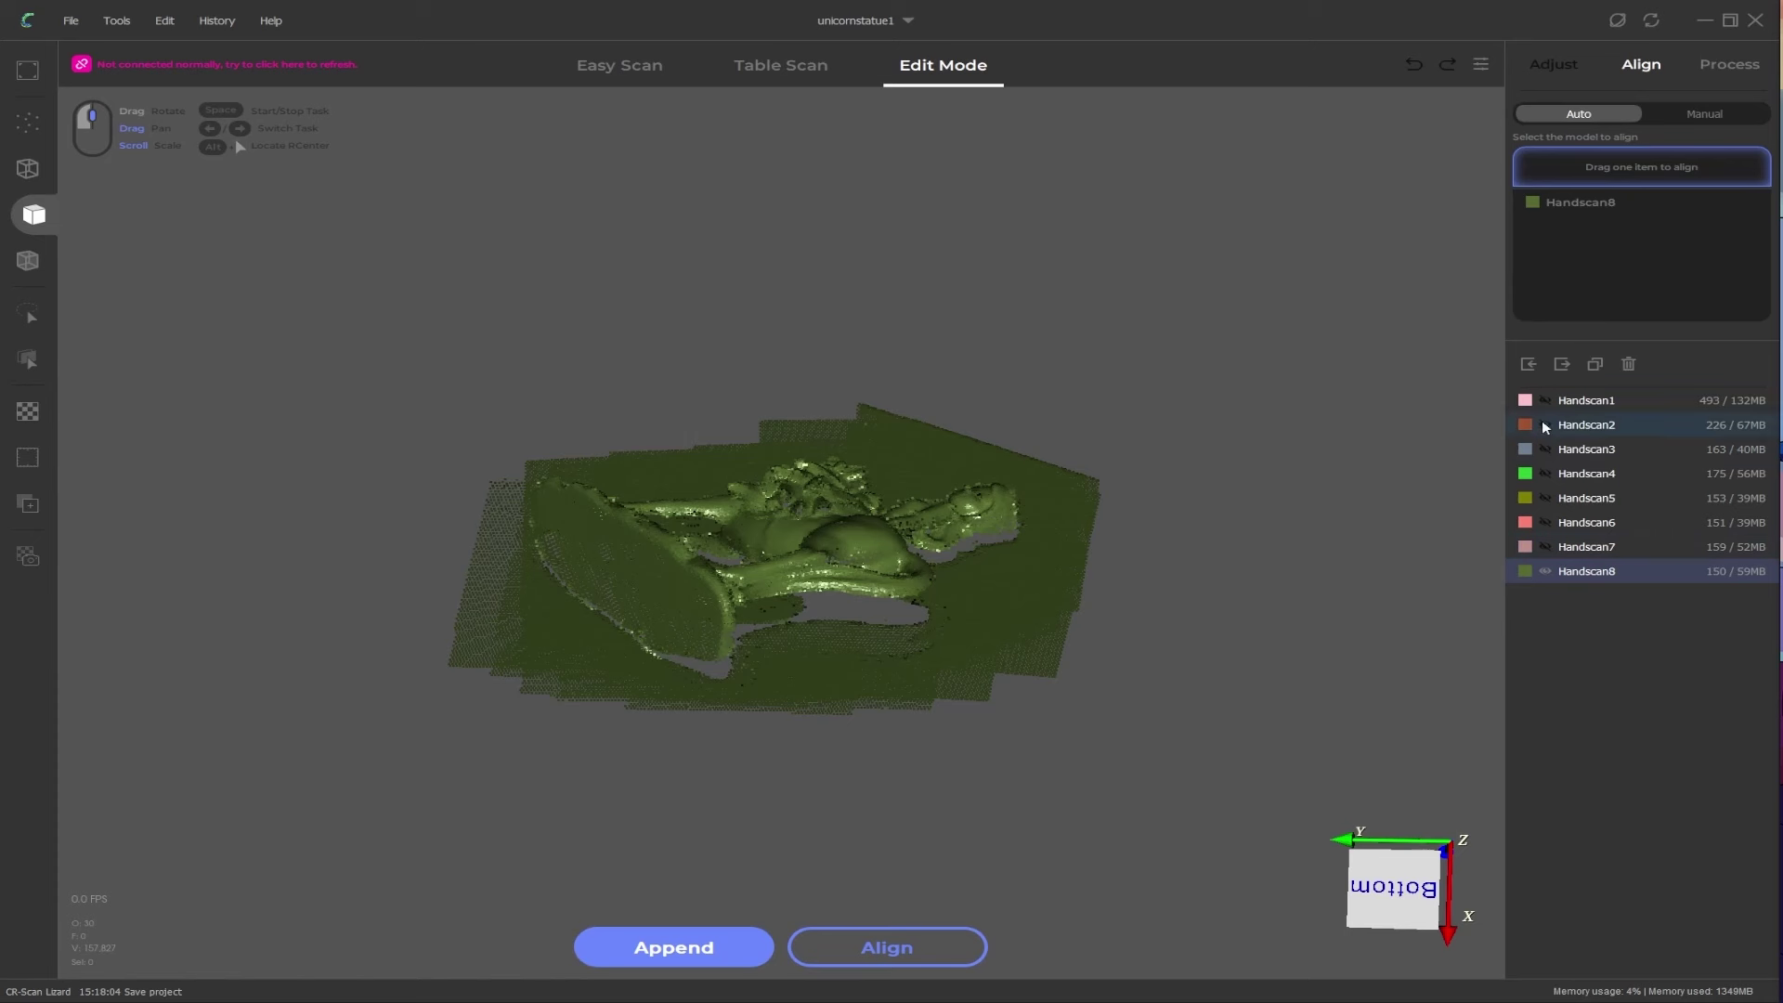
# Step: Show Handscan1 together with Handscan6, Handscan7 and Handscan8 for comparison, and leave only Handscan1 visible and selected
pyautogui.click(1544, 401)
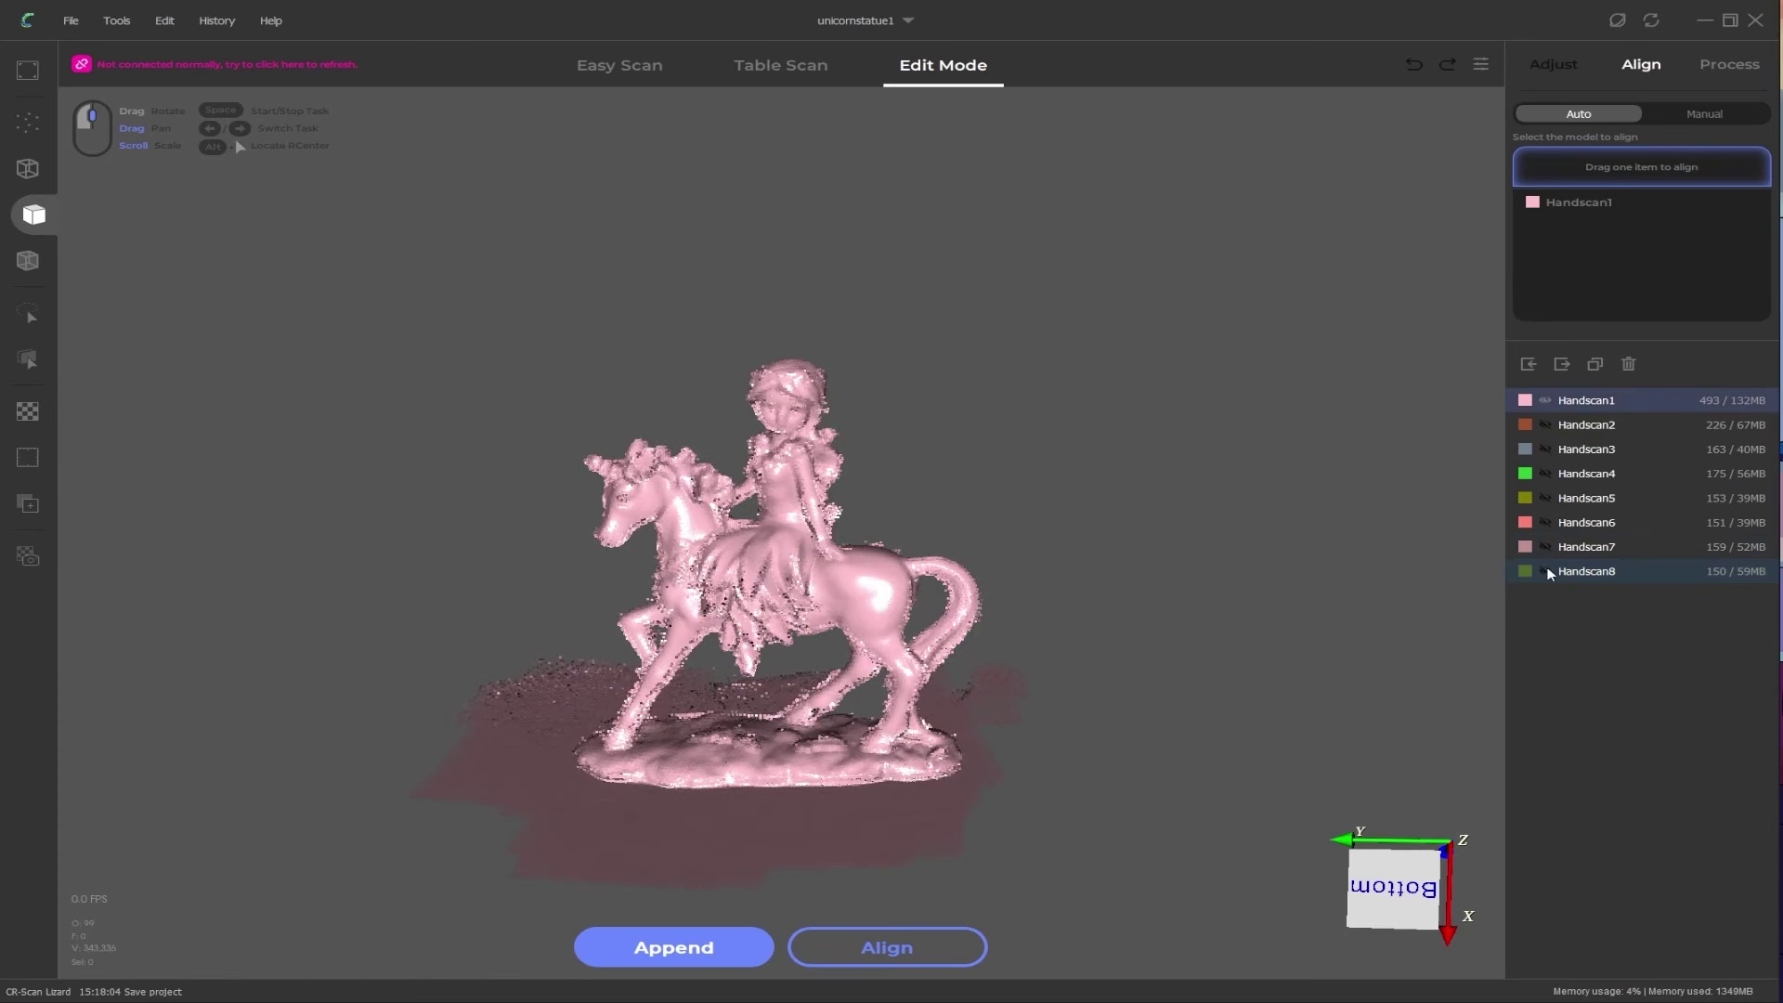
pyautogui.click(1545, 571)
pyautogui.click(1545, 547)
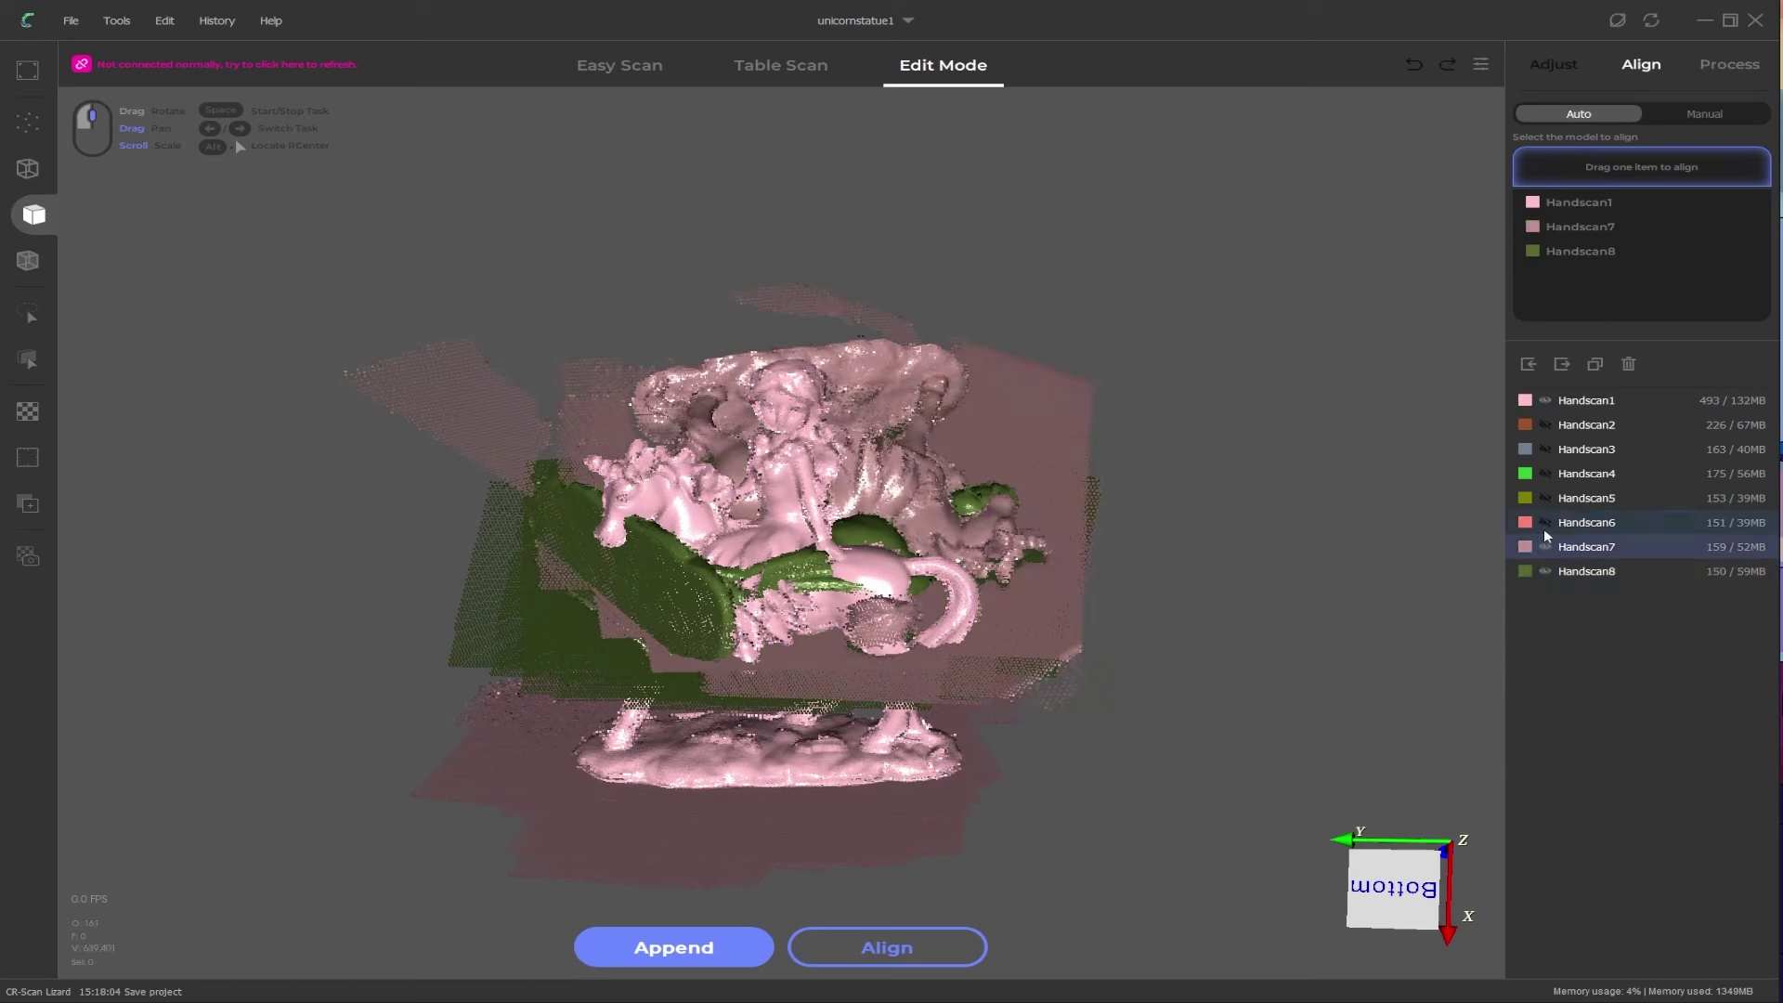
pyautogui.click(1544, 523)
pyautogui.click(1544, 522)
pyautogui.click(1545, 546)
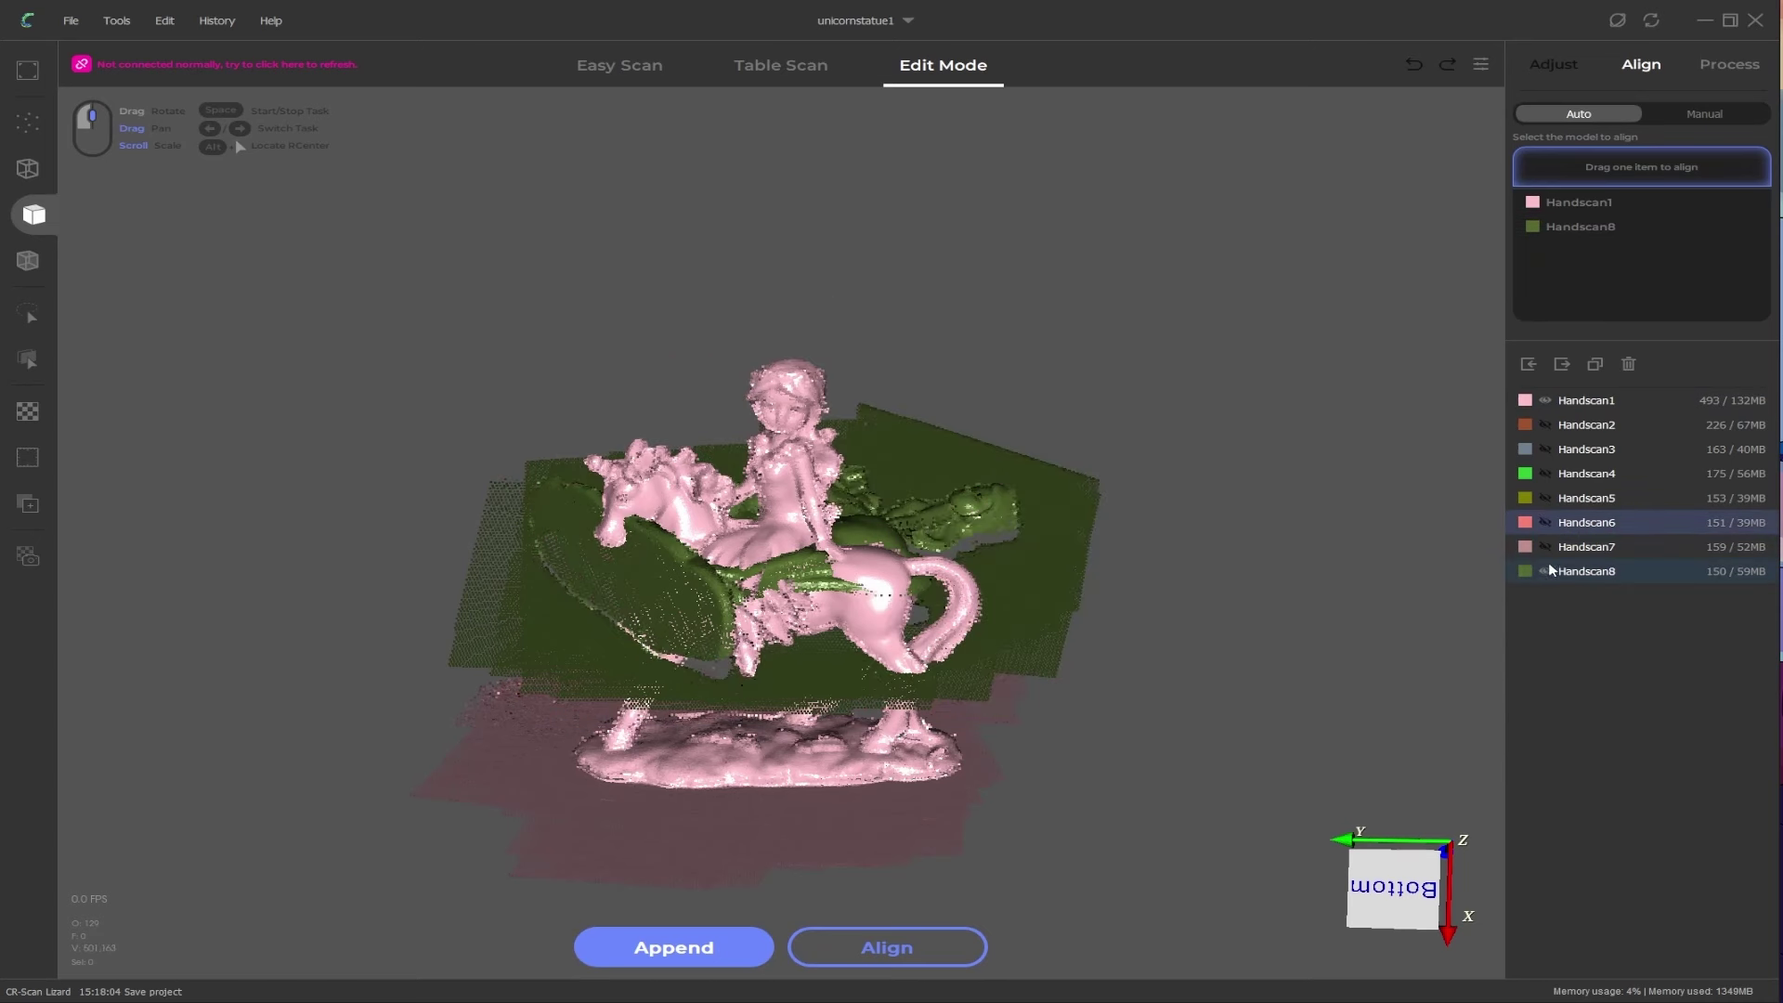
pyautogui.click(1545, 571)
pyautogui.click(1595, 403)
# Step: Mark three patches of the table surface around the statue in Handscan1 and extend the selection to the whole plane
pyautogui.moveTo(594, 641); pyautogui.dragTo(531, 666)
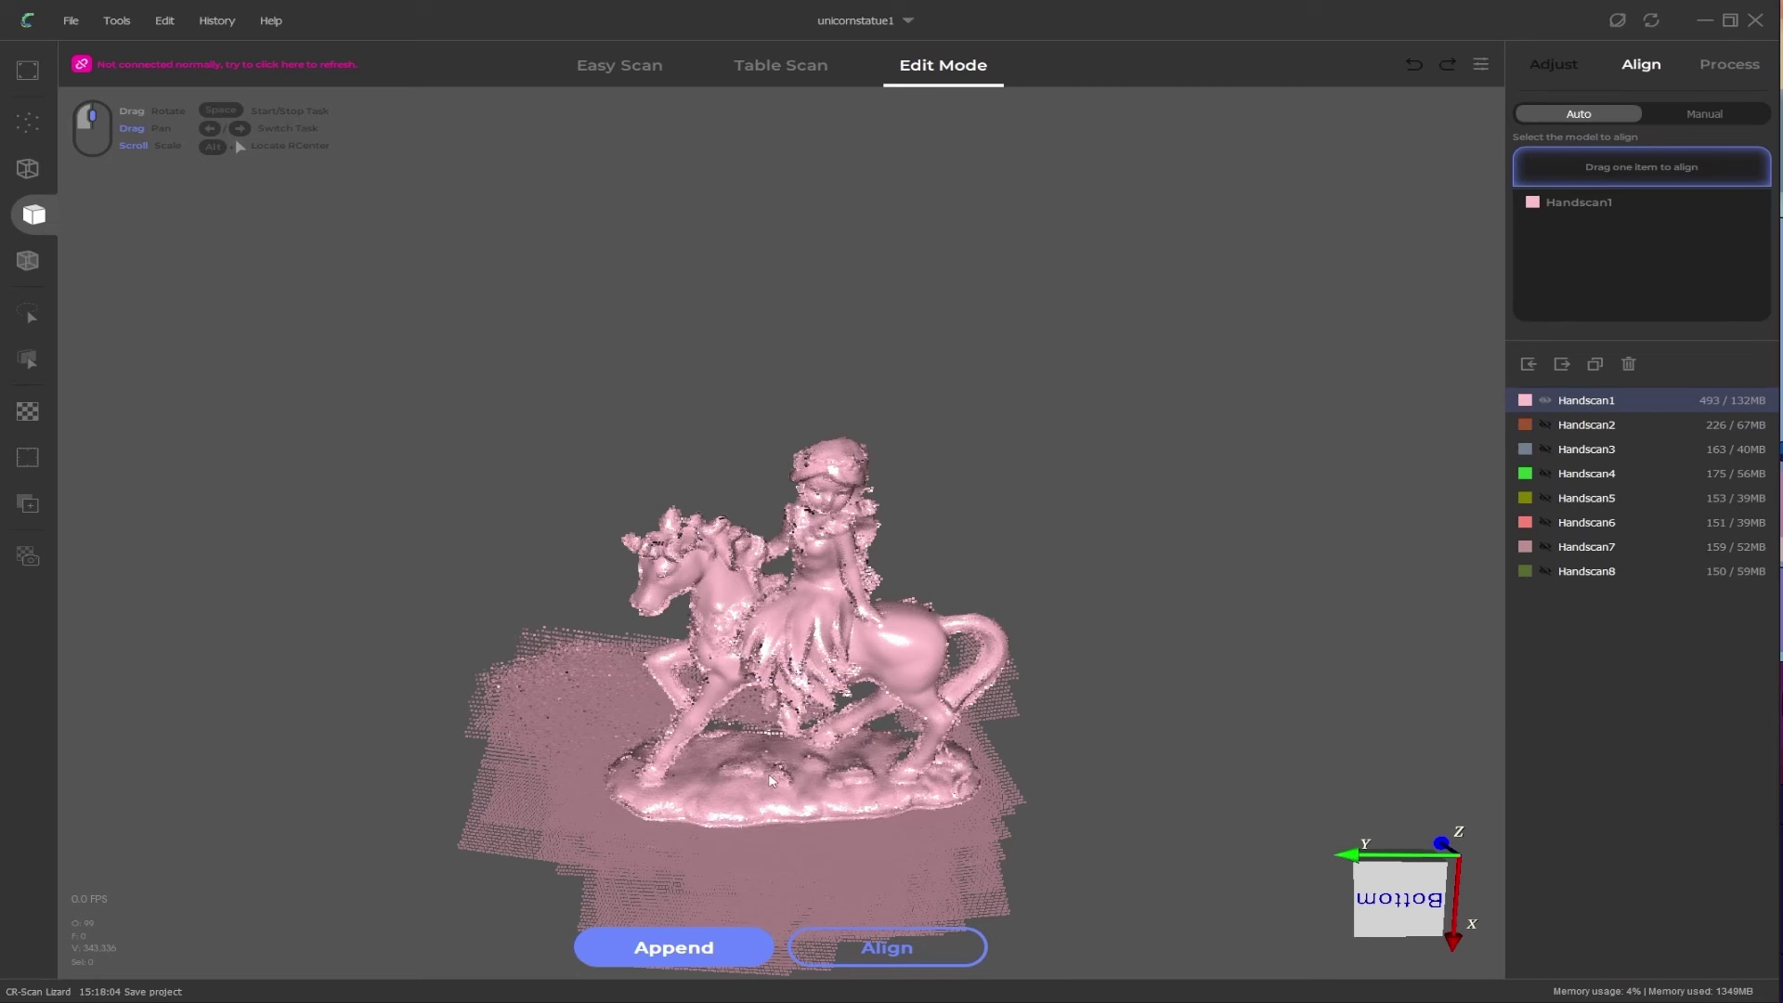
pyautogui.moveTo(768, 781); pyautogui.dragTo(839, 657, button='middle')
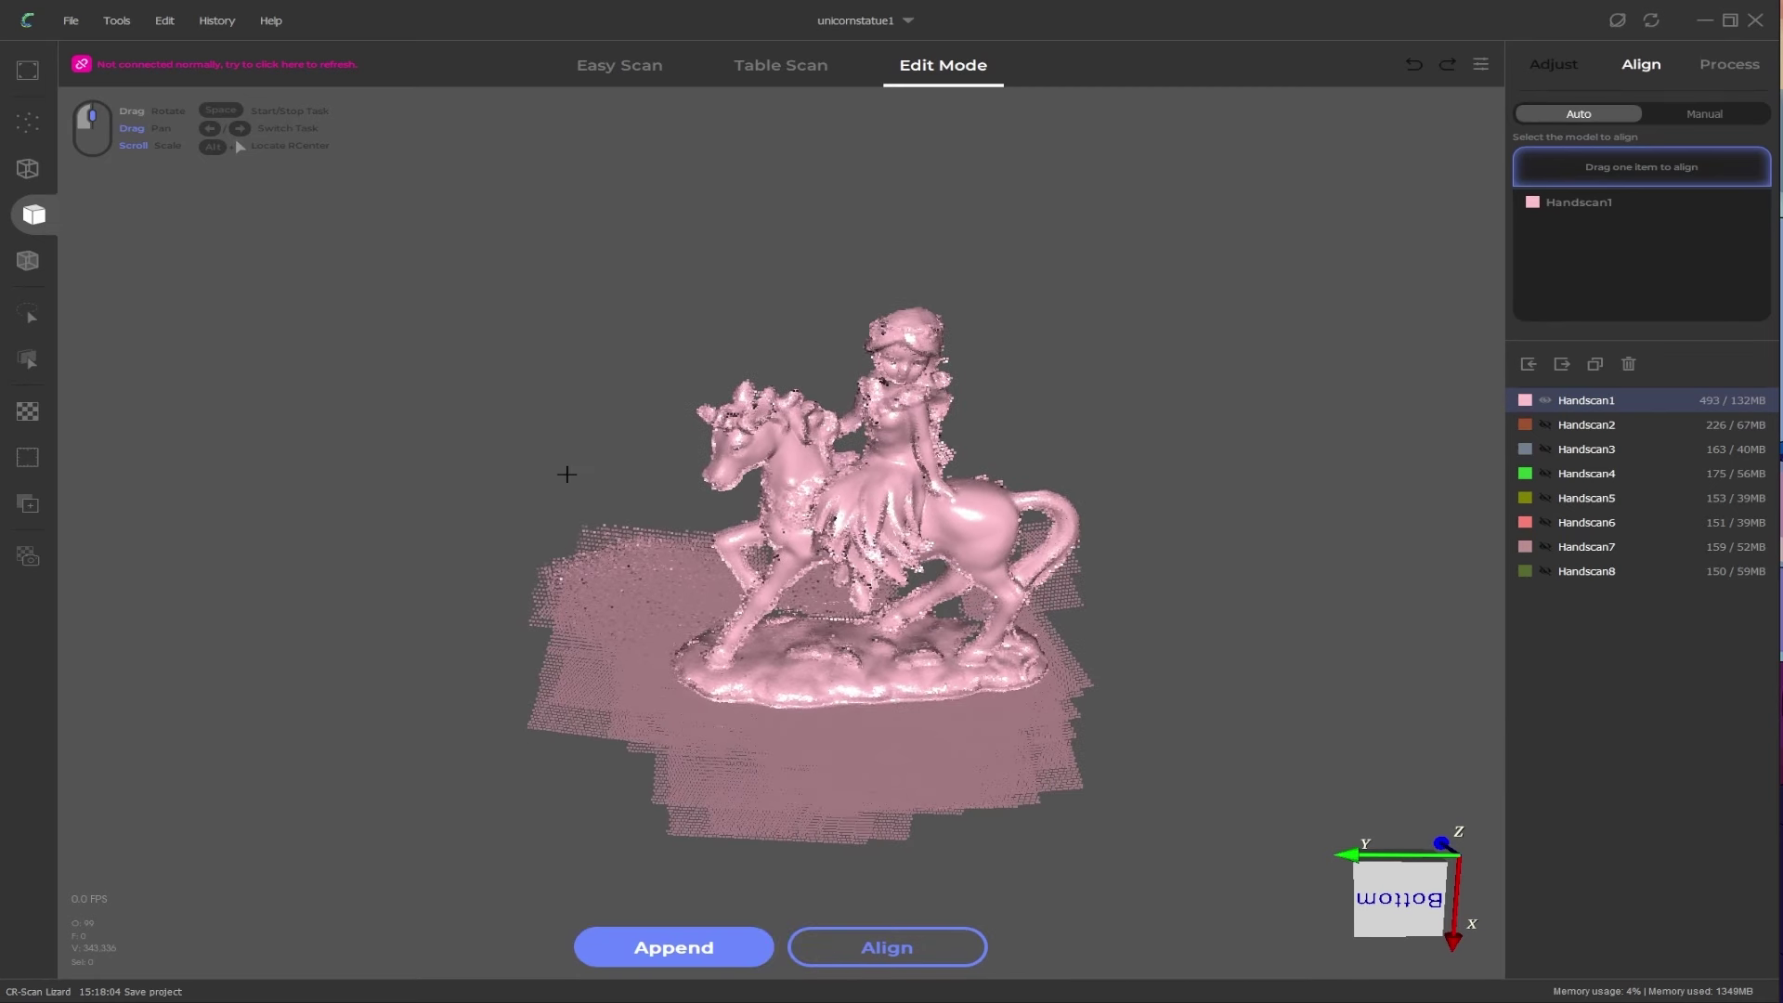
pyautogui.moveTo(476, 634); pyautogui.dragTo(477, 635)
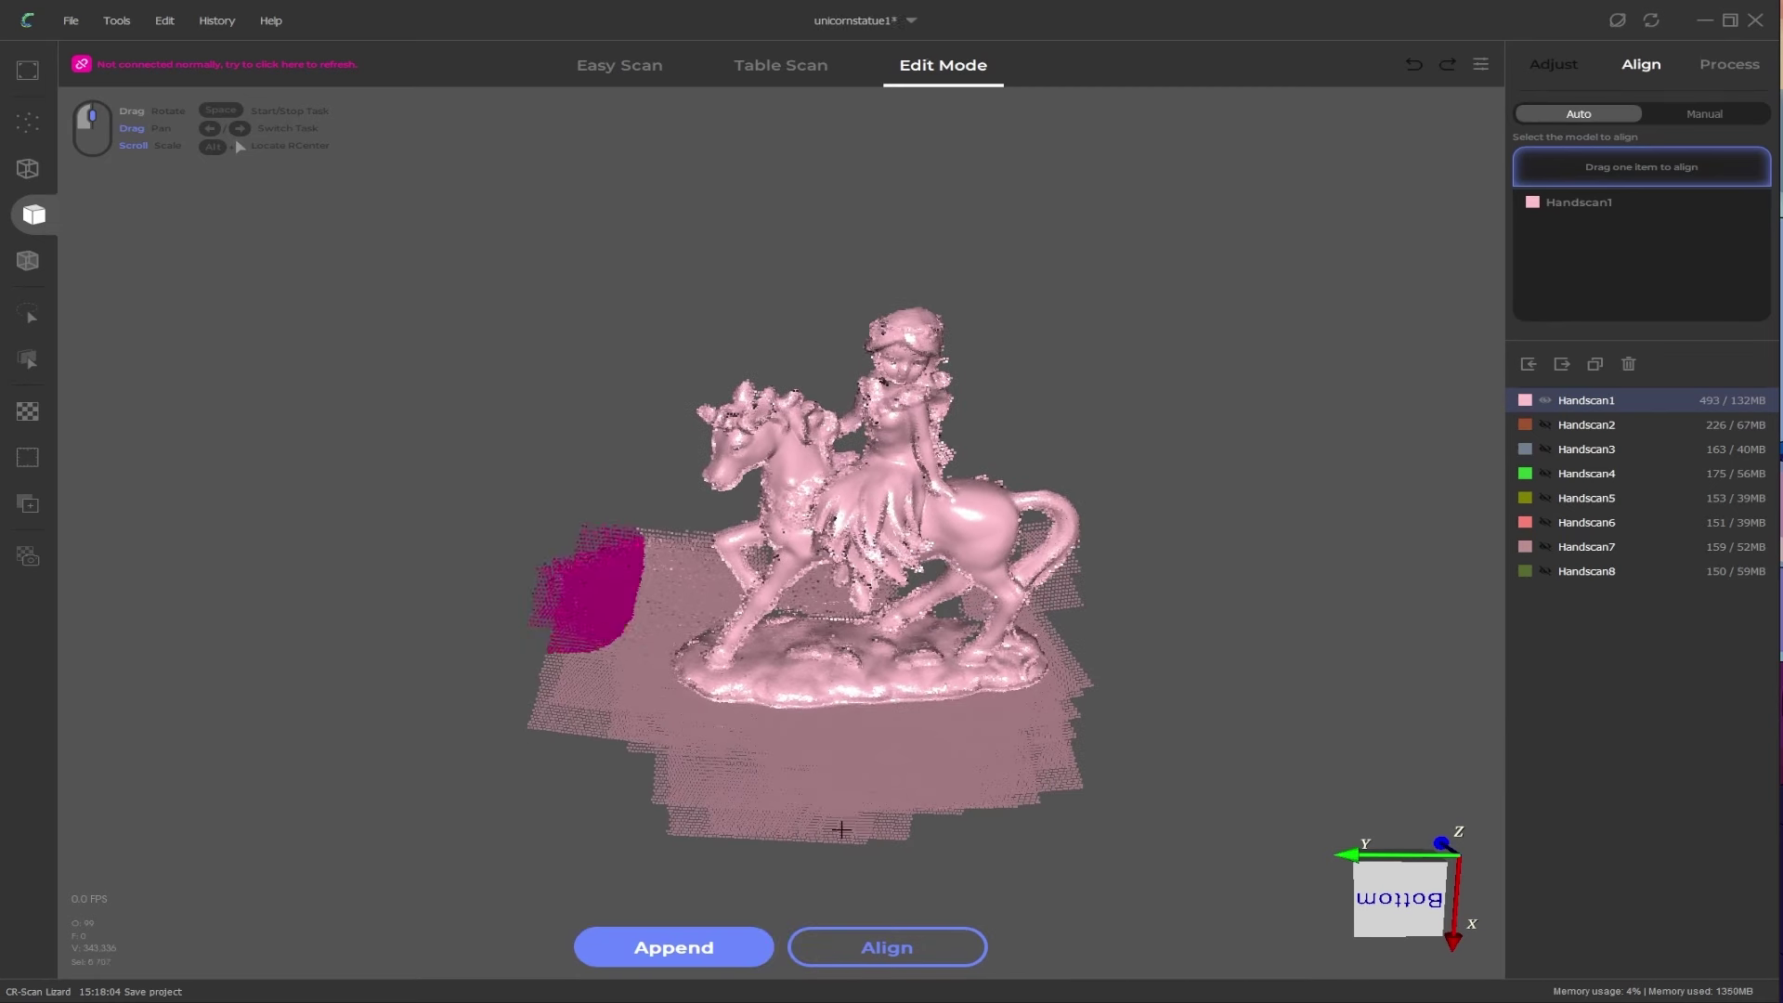
pyautogui.moveTo(1002, 782); pyautogui.dragTo(1005, 782)
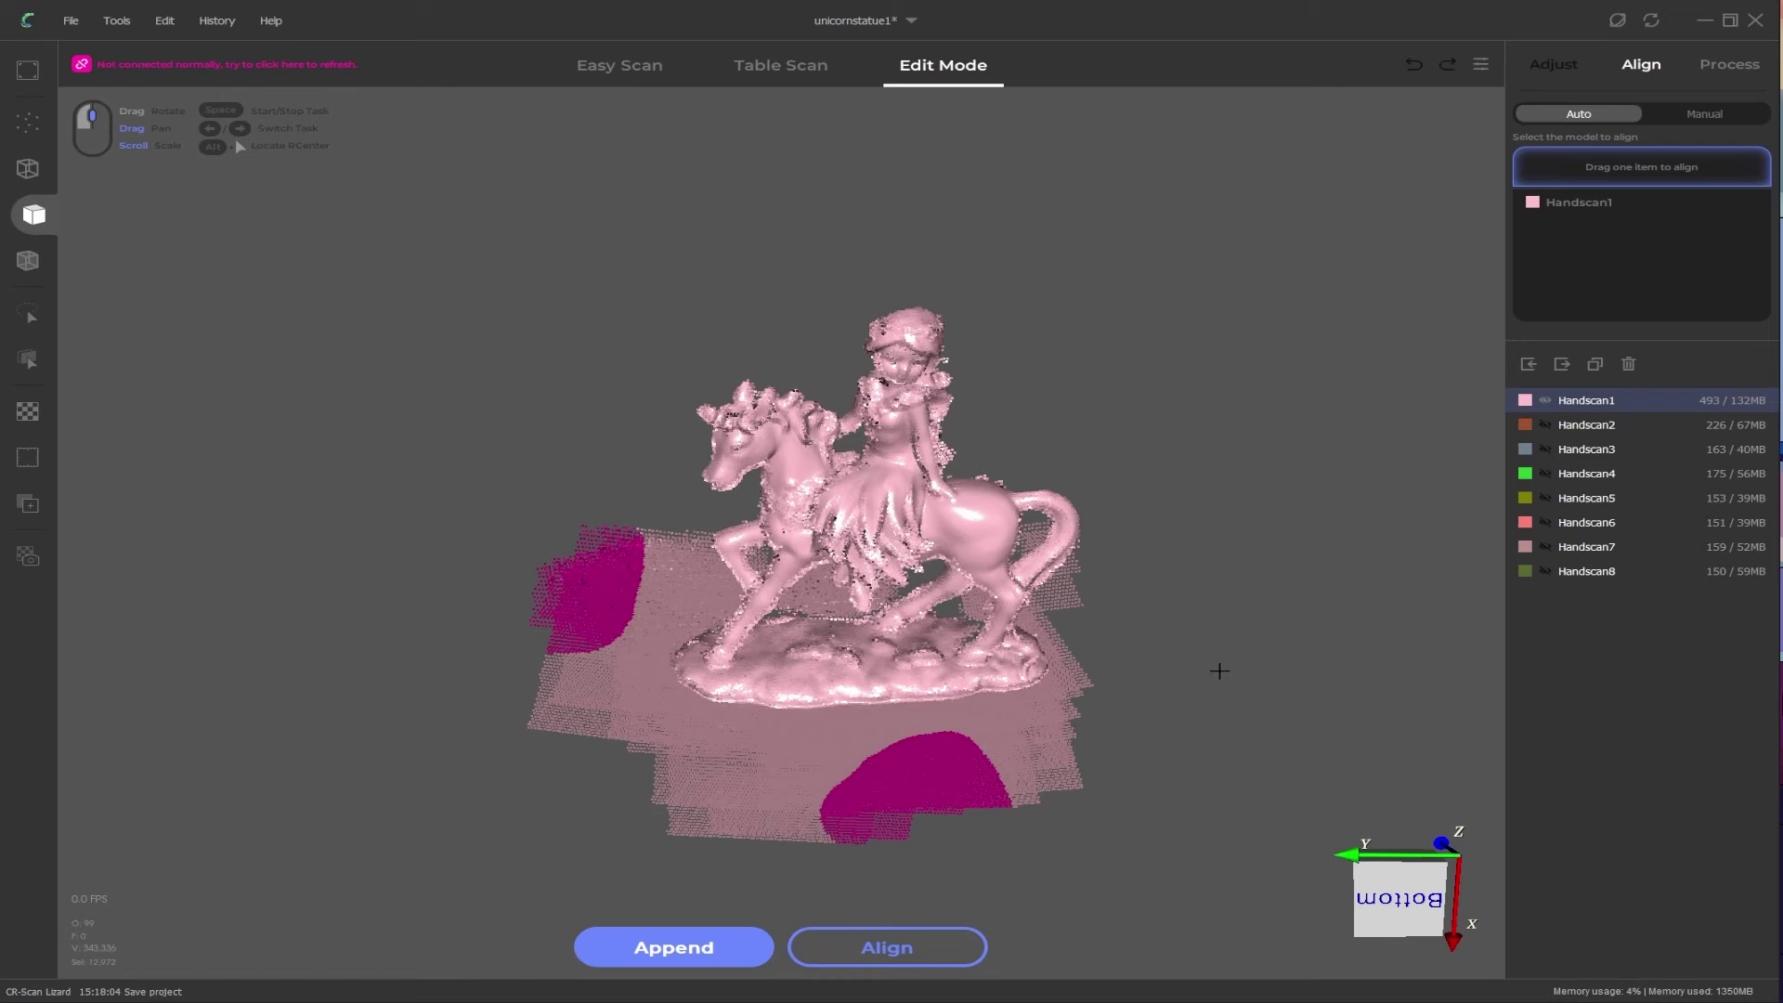
pyautogui.moveTo(1219, 670); pyautogui.dragTo(1050, 590)
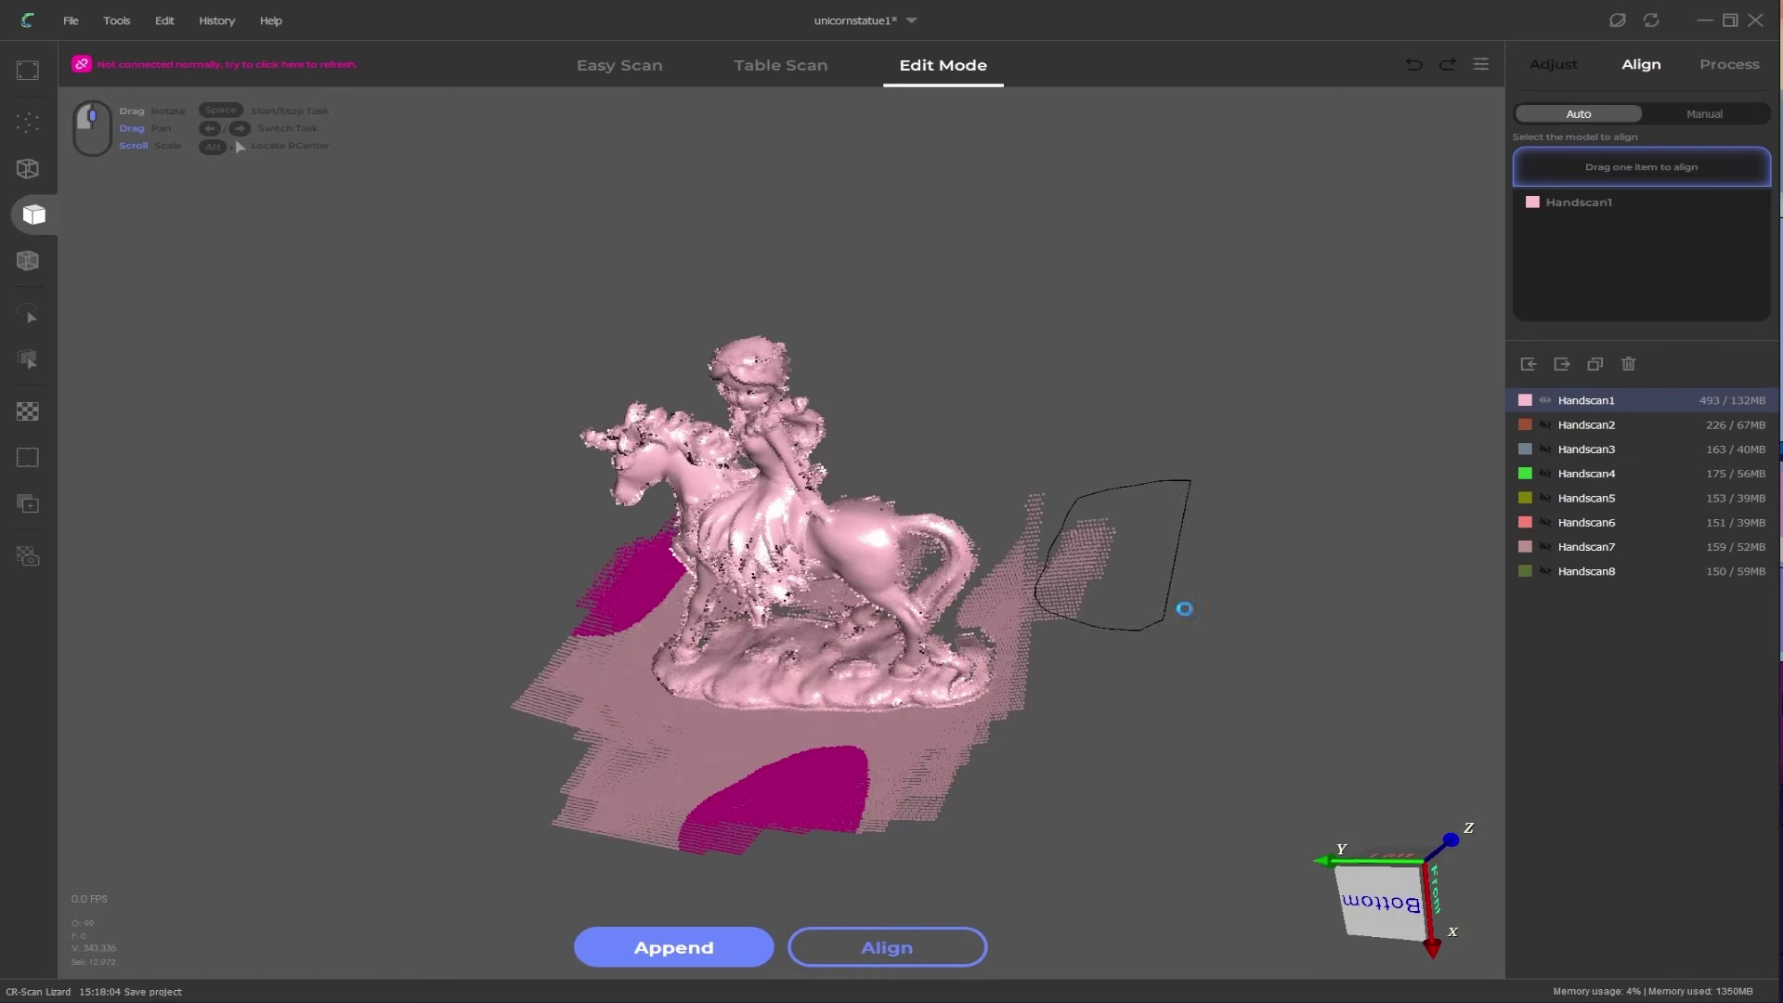
pyautogui.moveTo(1184, 608); pyautogui.dragTo(1177, 612)
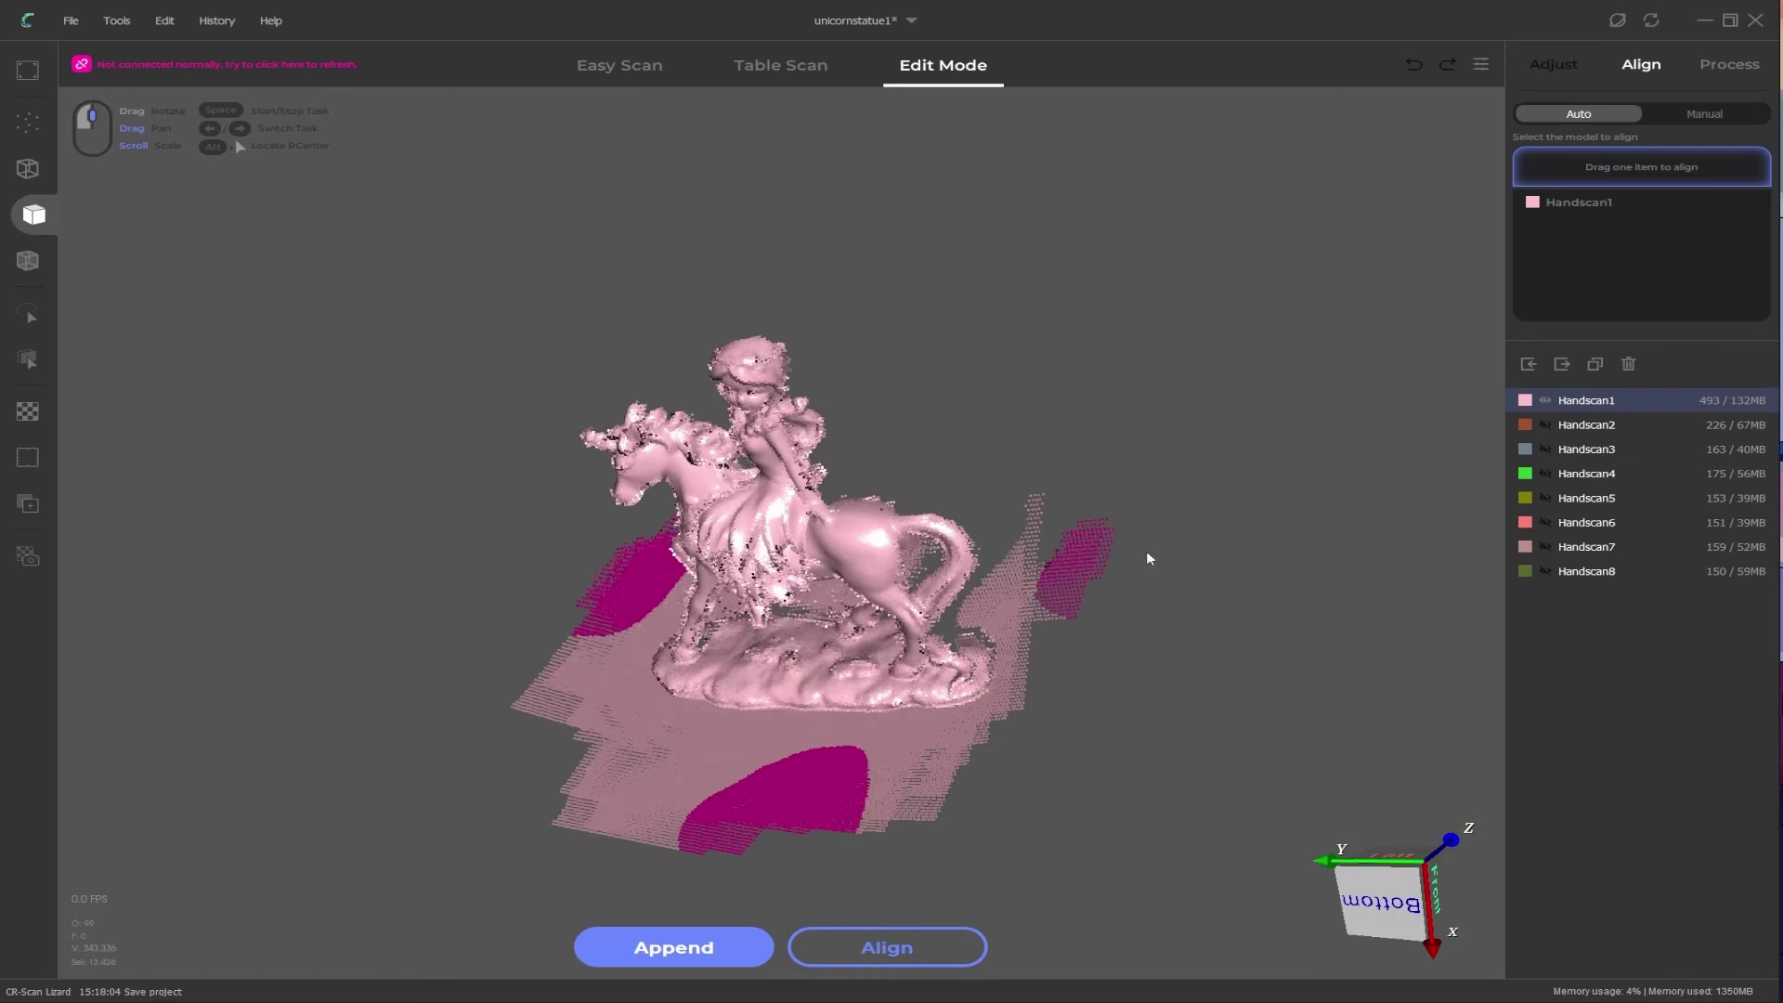
pyautogui.rightClick(1074, 605)
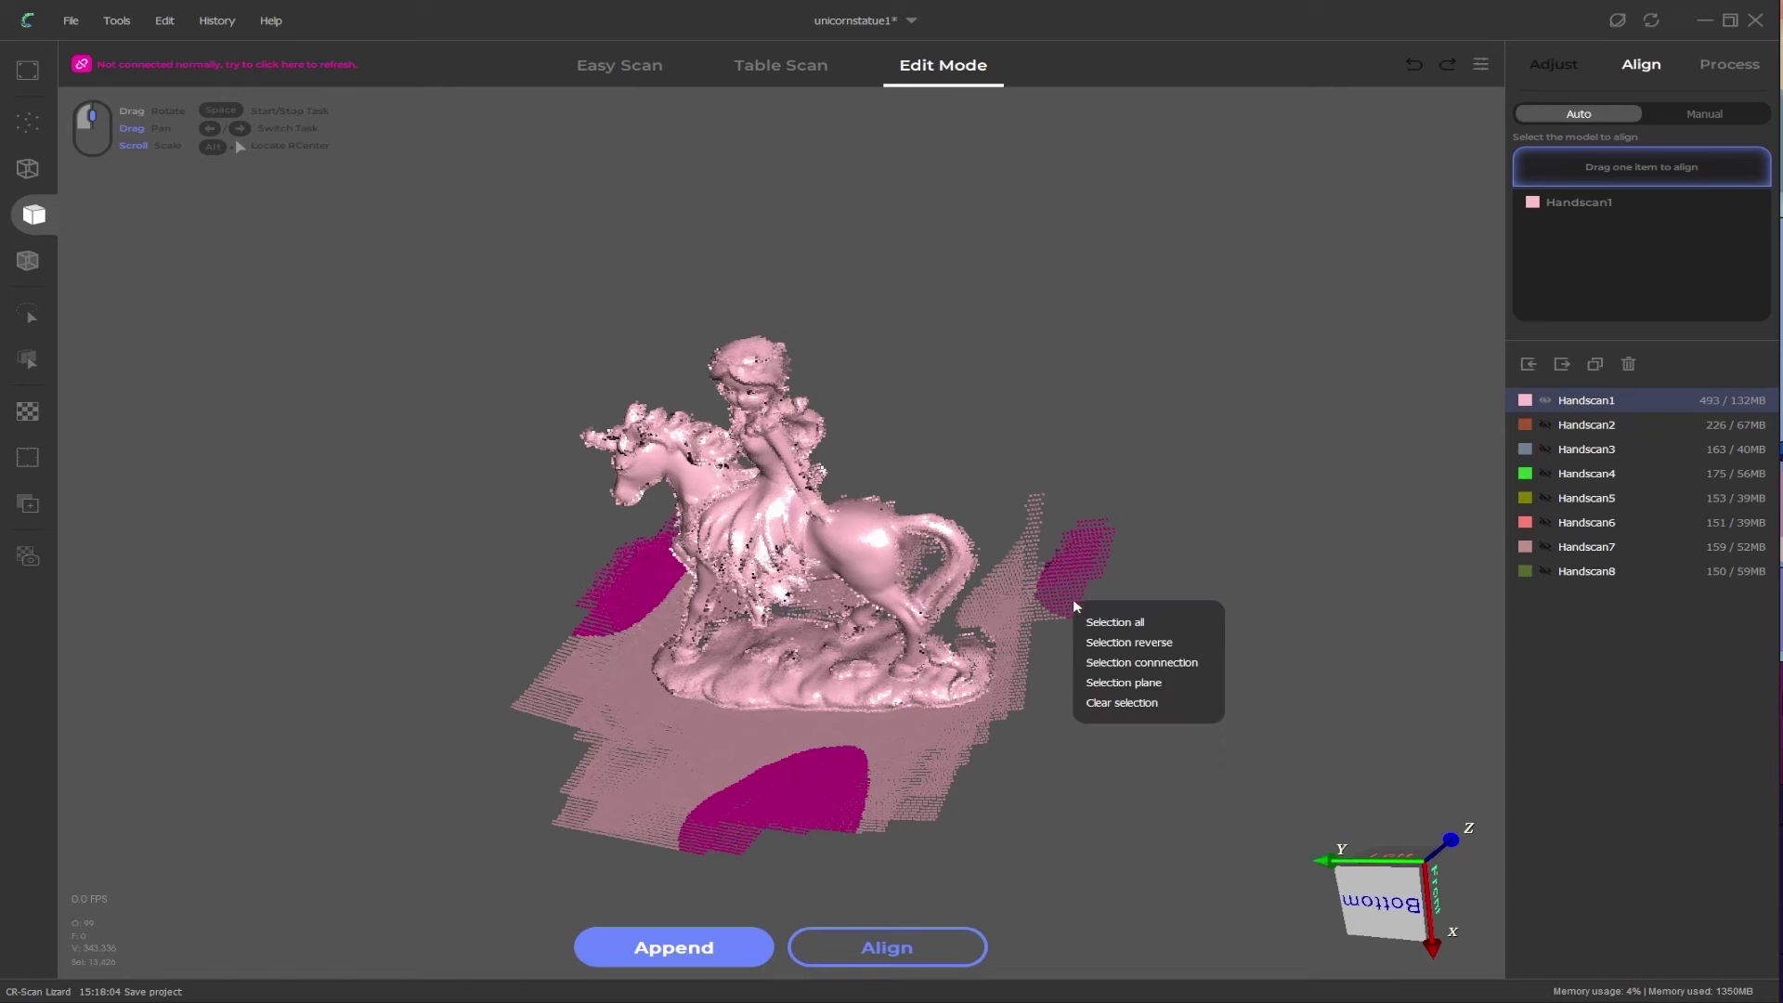
pyautogui.click(1124, 683)
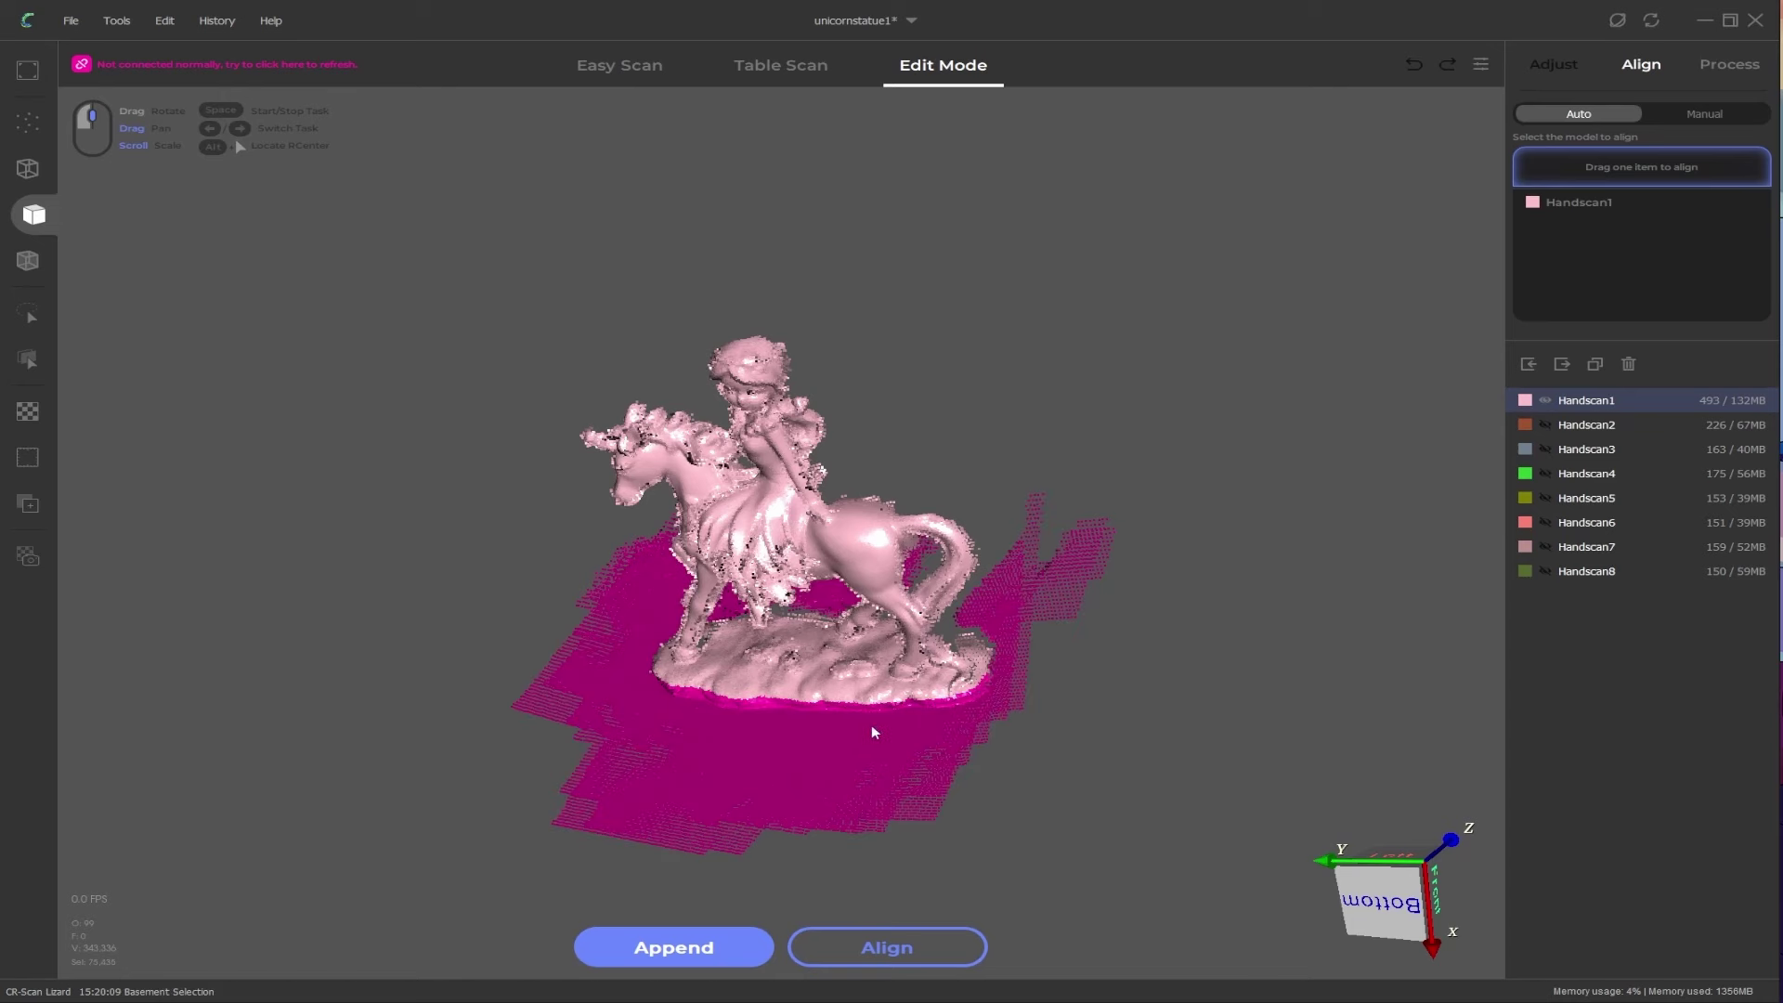
# Step: Deselect the rim of the statue's base from the plane selection and delete the selected table surface from Handscan1
pyautogui.moveTo(873, 731); pyautogui.dragTo(617, 640)
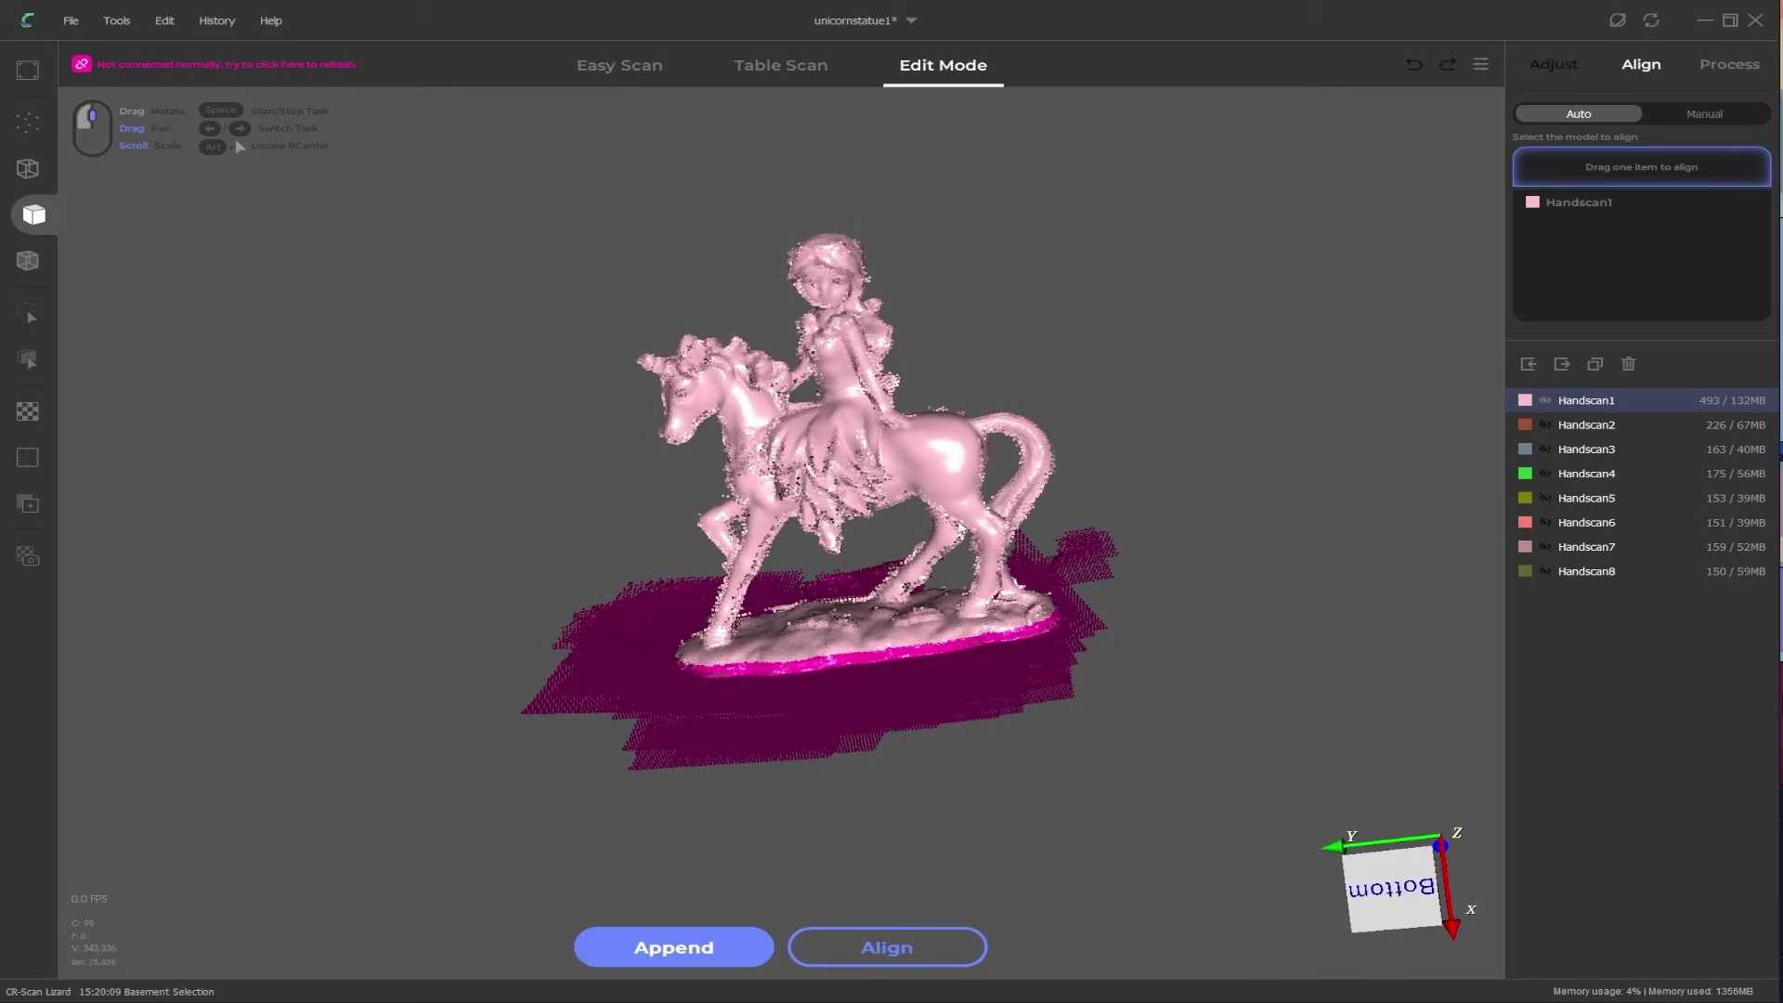
pyautogui.scroll(3, 838, 723)
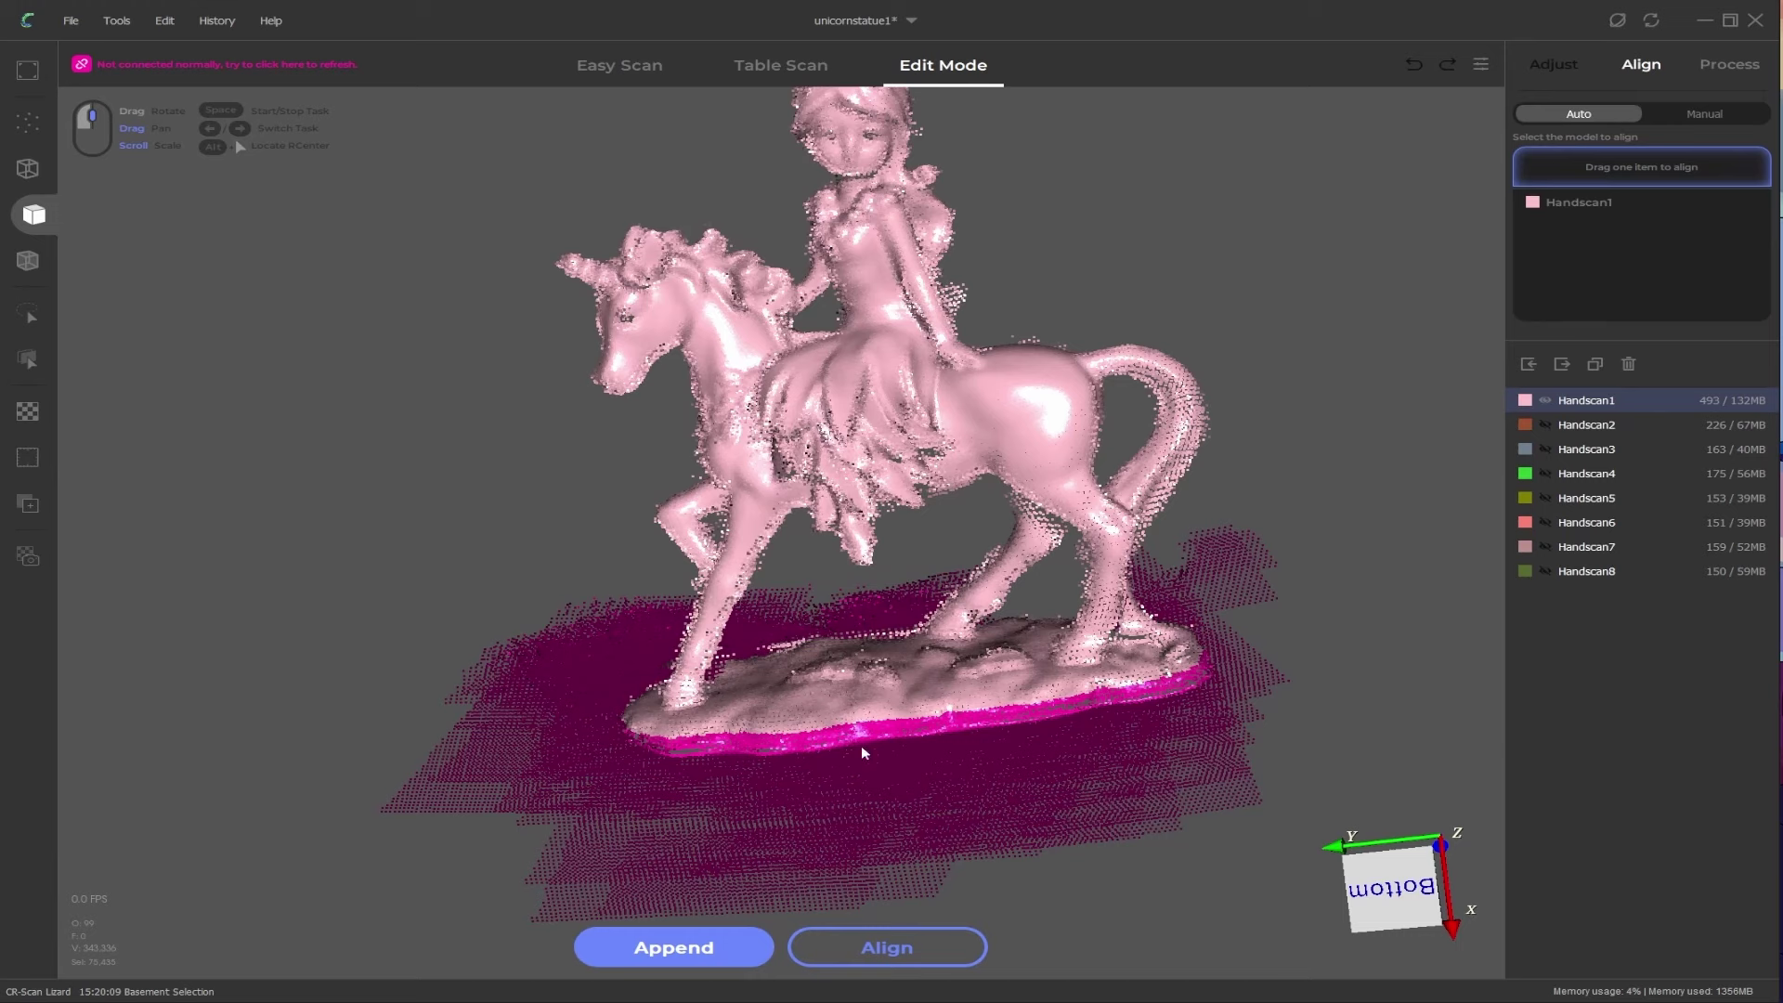
pyautogui.moveTo(869, 731); pyautogui.dragTo(996, 640)
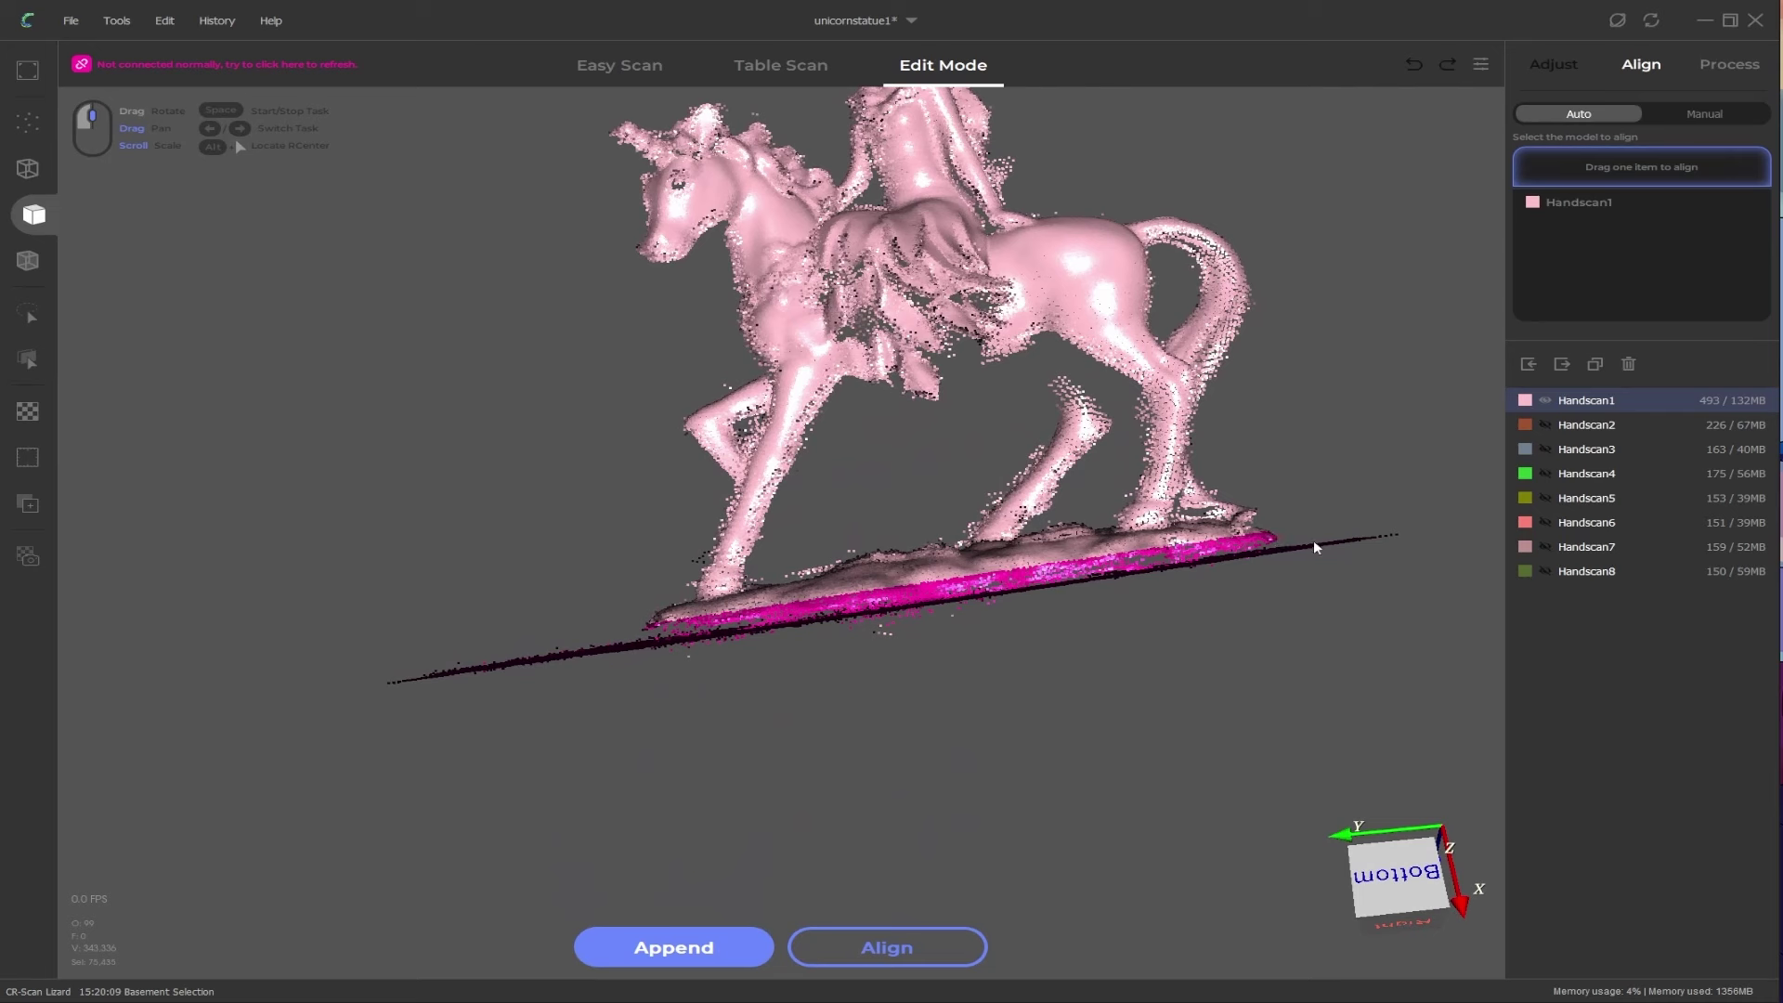
pyautogui.moveTo(1313, 538)
pyautogui.mouseDown()
pyautogui.moveTo(1293, 505)
pyautogui.moveTo(1277, 548)
pyautogui.mouseUp()
pyautogui.moveTo(1277, 548)
pyautogui.mouseDown()
pyautogui.moveTo(612, 640)
pyautogui.moveTo(668, 566)
pyautogui.moveTo(1244, 513)
pyautogui.mouseUp()
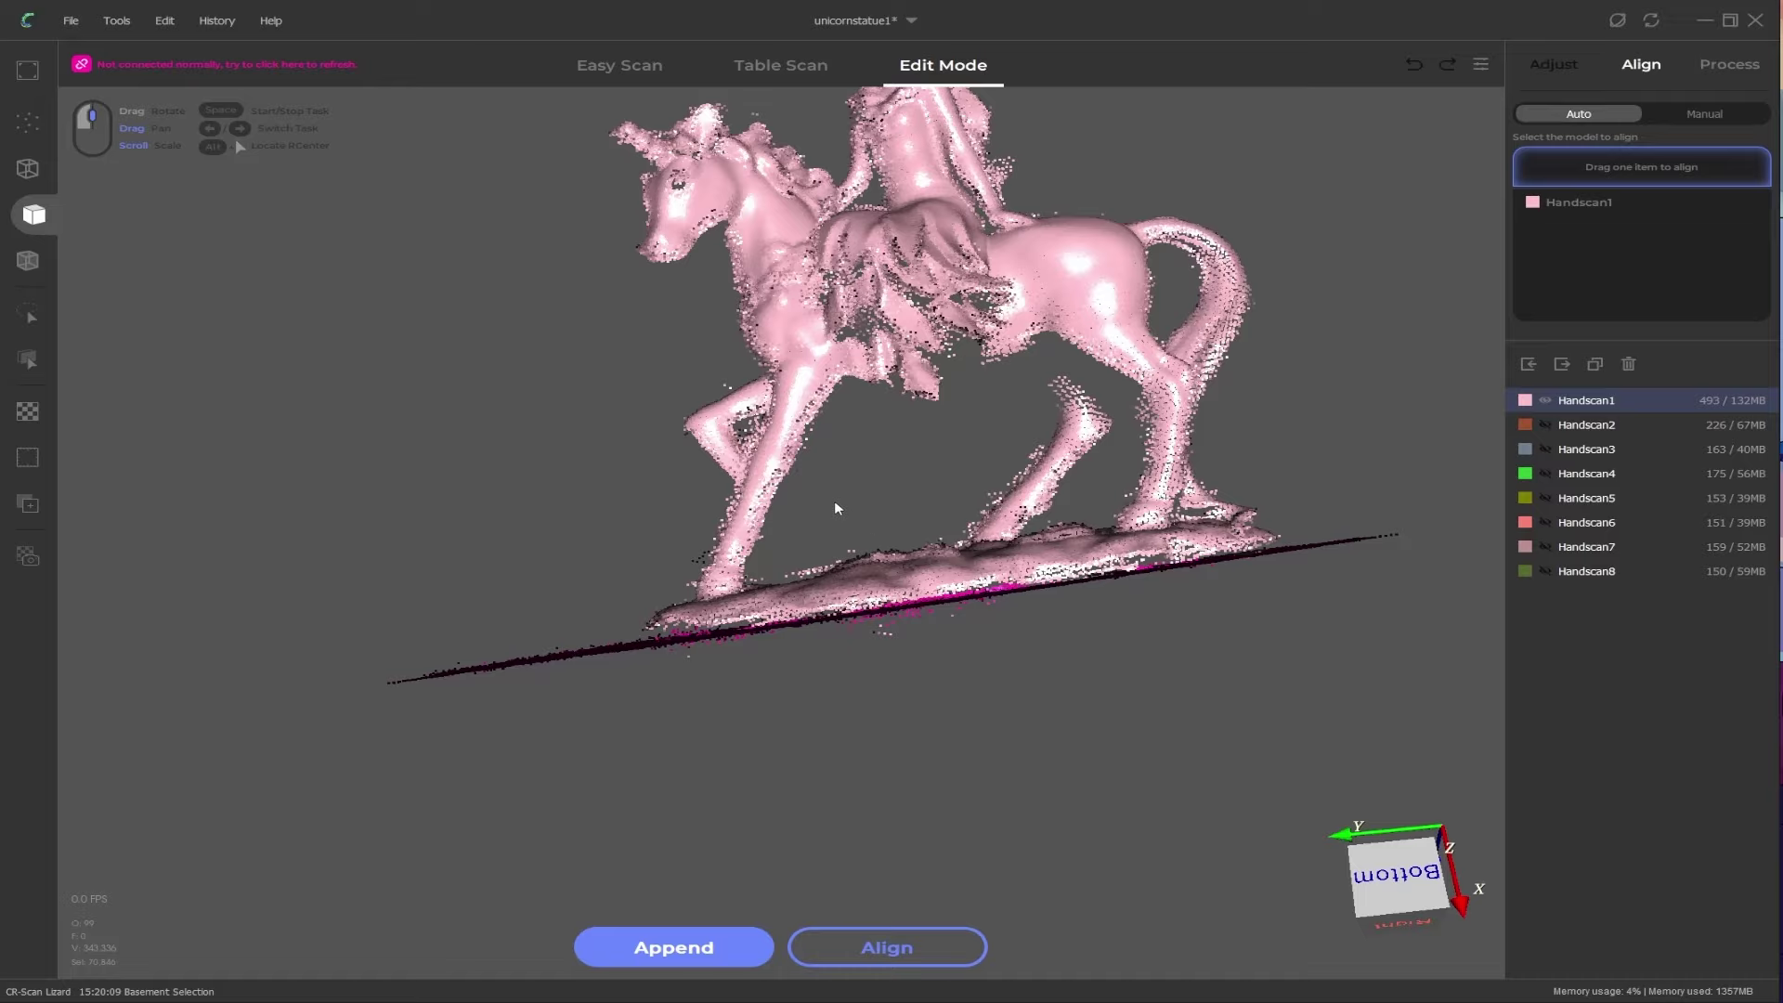
pyautogui.moveTo(837, 508); pyautogui.dragTo(1328, 636)
pyautogui.press('Delete')
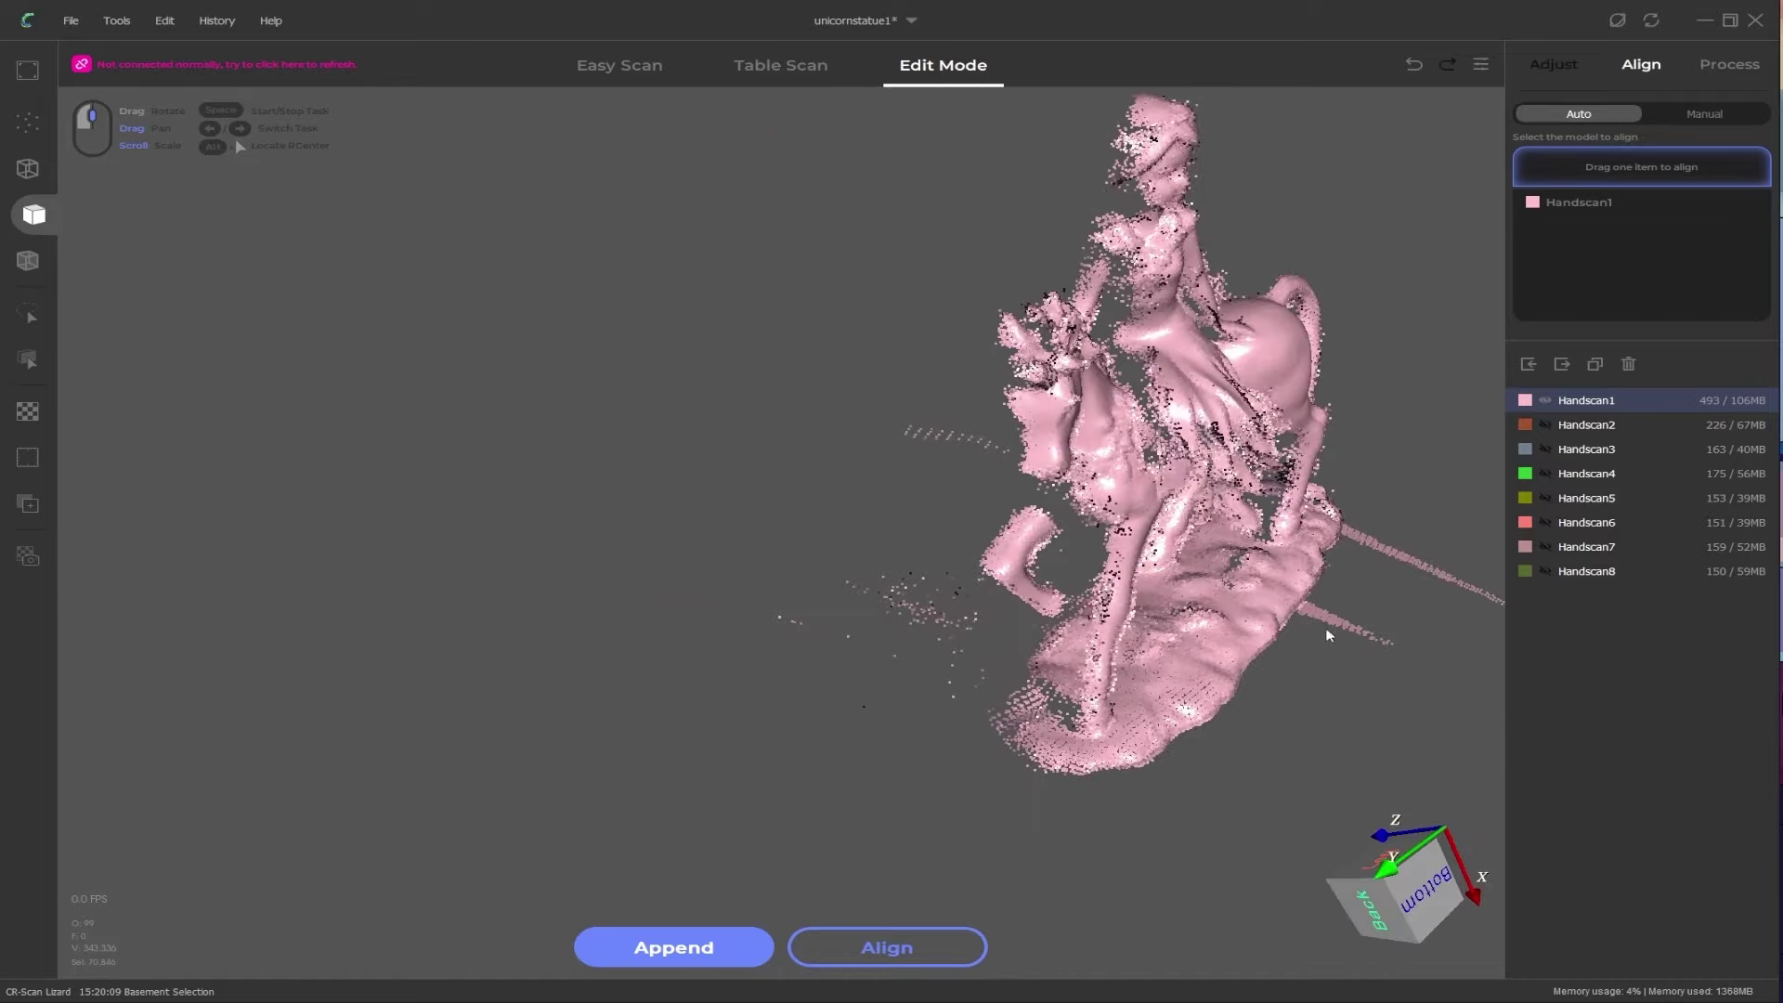
# Step: Select and delete the leftover table strips and stray points floating around the statue in Handscan1
pyautogui.moveTo(868, 685); pyautogui.dragTo(851, 636, button='middle')
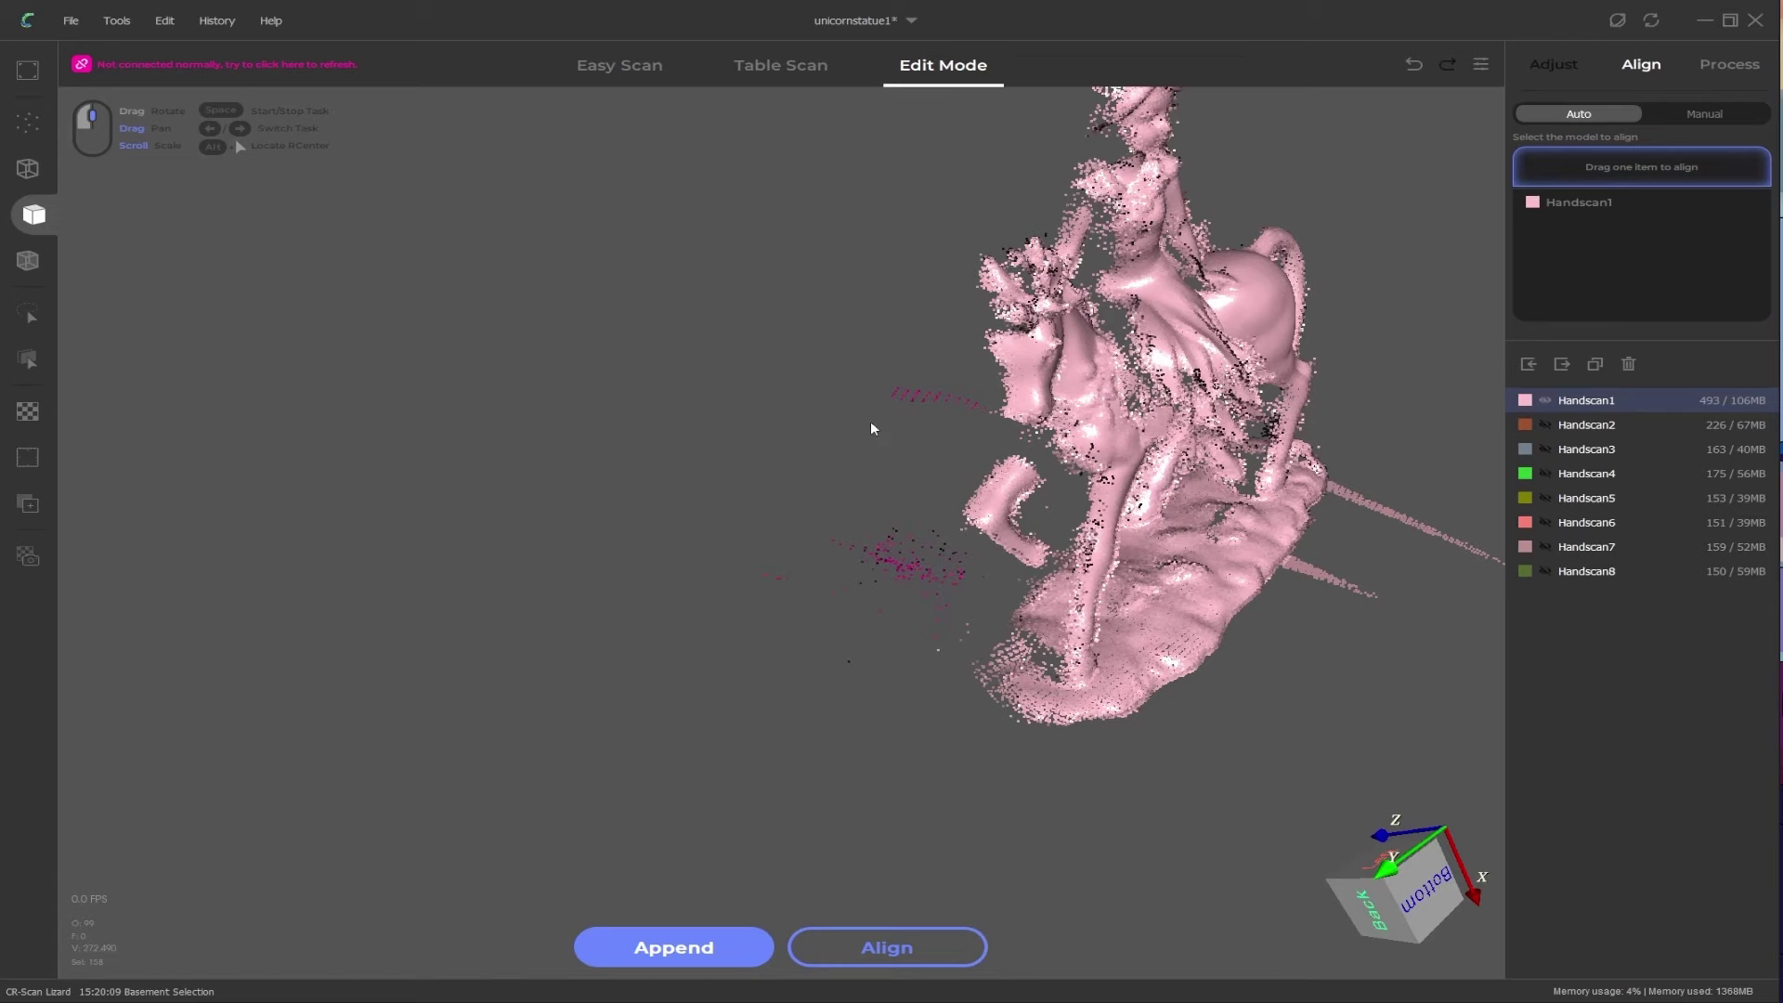
pyautogui.press('Delete')
pyautogui.moveTo(1172, 437); pyautogui.dragTo(722, 447)
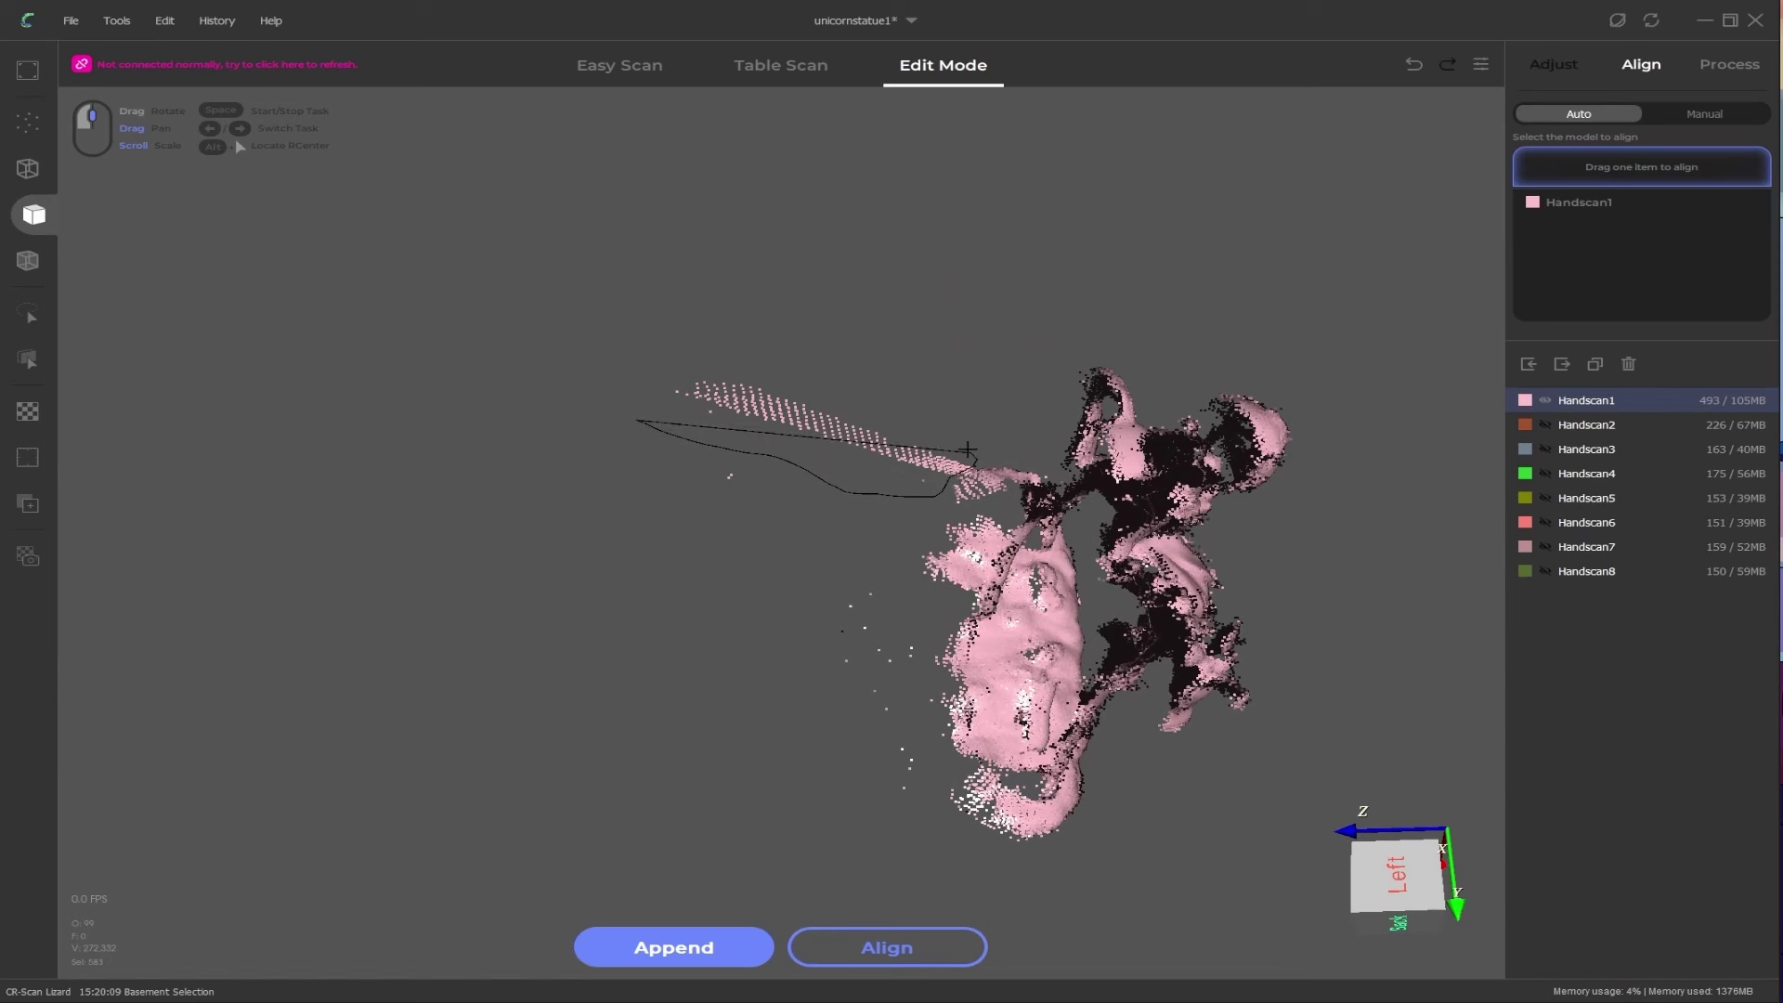
pyautogui.moveTo(630, 327); pyautogui.dragTo(613, 444)
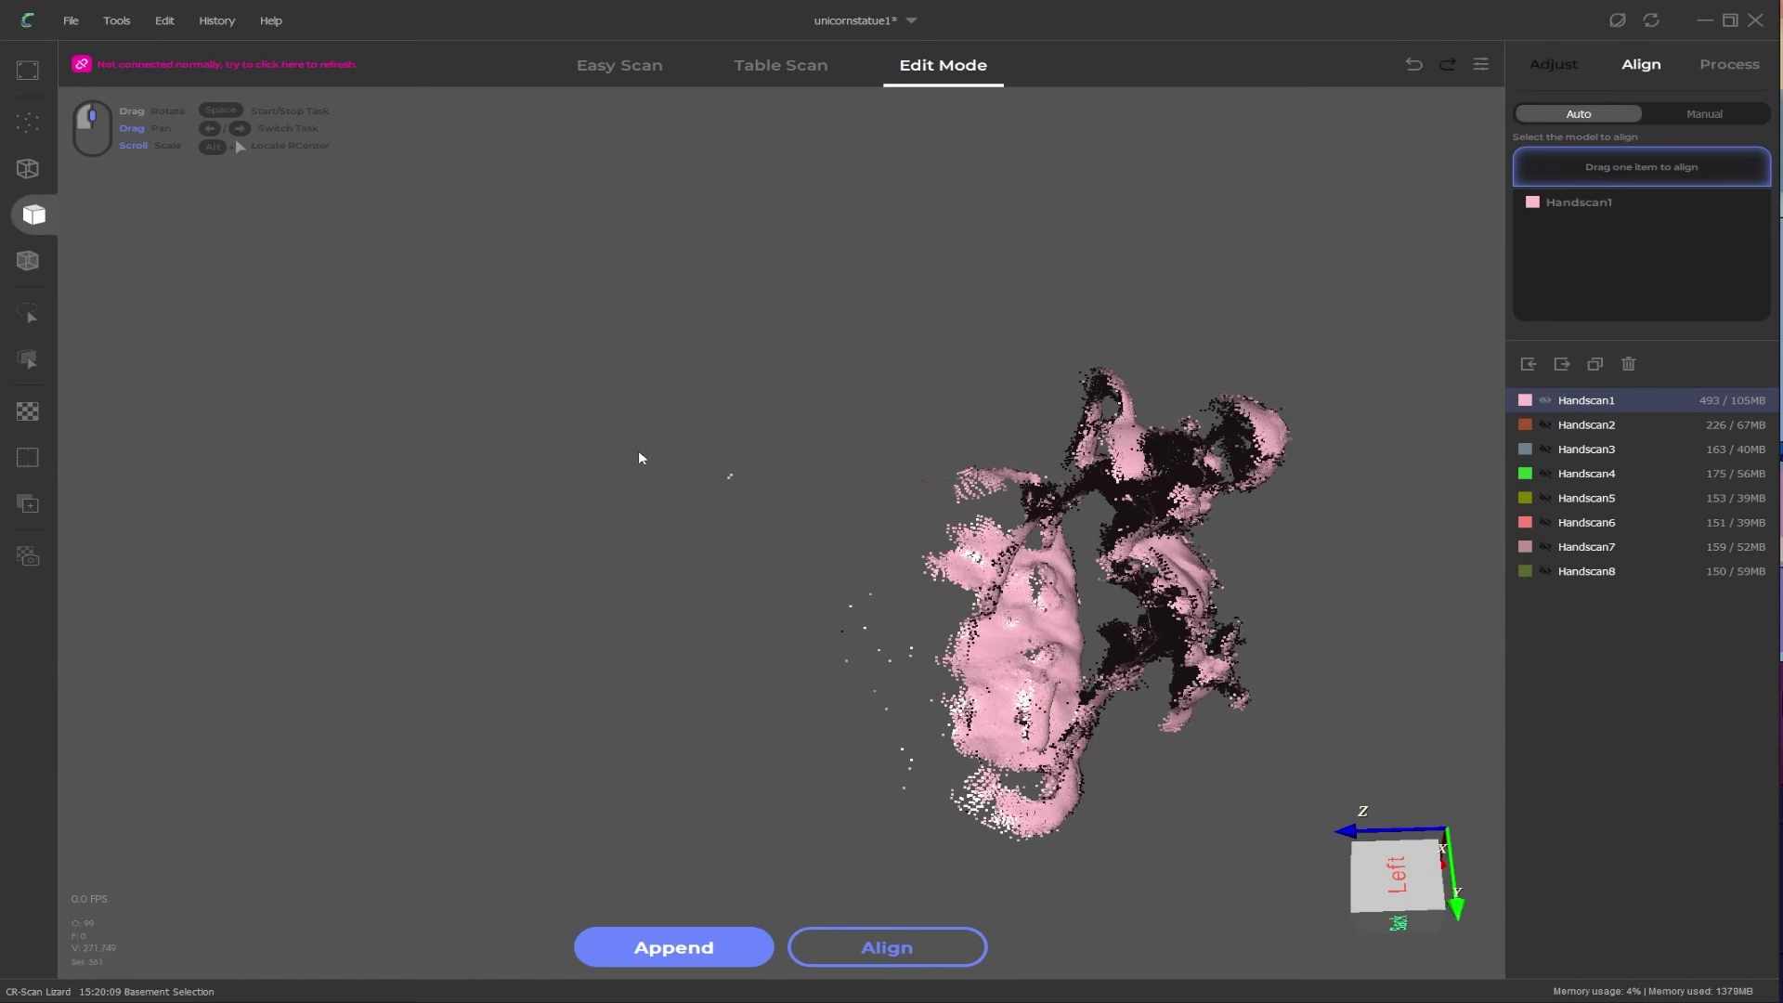
pyautogui.moveTo(722, 400)
pyautogui.mouseDown()
pyautogui.moveTo(756, 780)
pyautogui.moveTo(933, 794)
pyautogui.moveTo(912, 711)
pyautogui.mouseUp()
pyautogui.moveTo(732, 421); pyautogui.dragTo(729, 415)
pyautogui.moveTo(771, 531); pyautogui.dragTo(1677, 523)
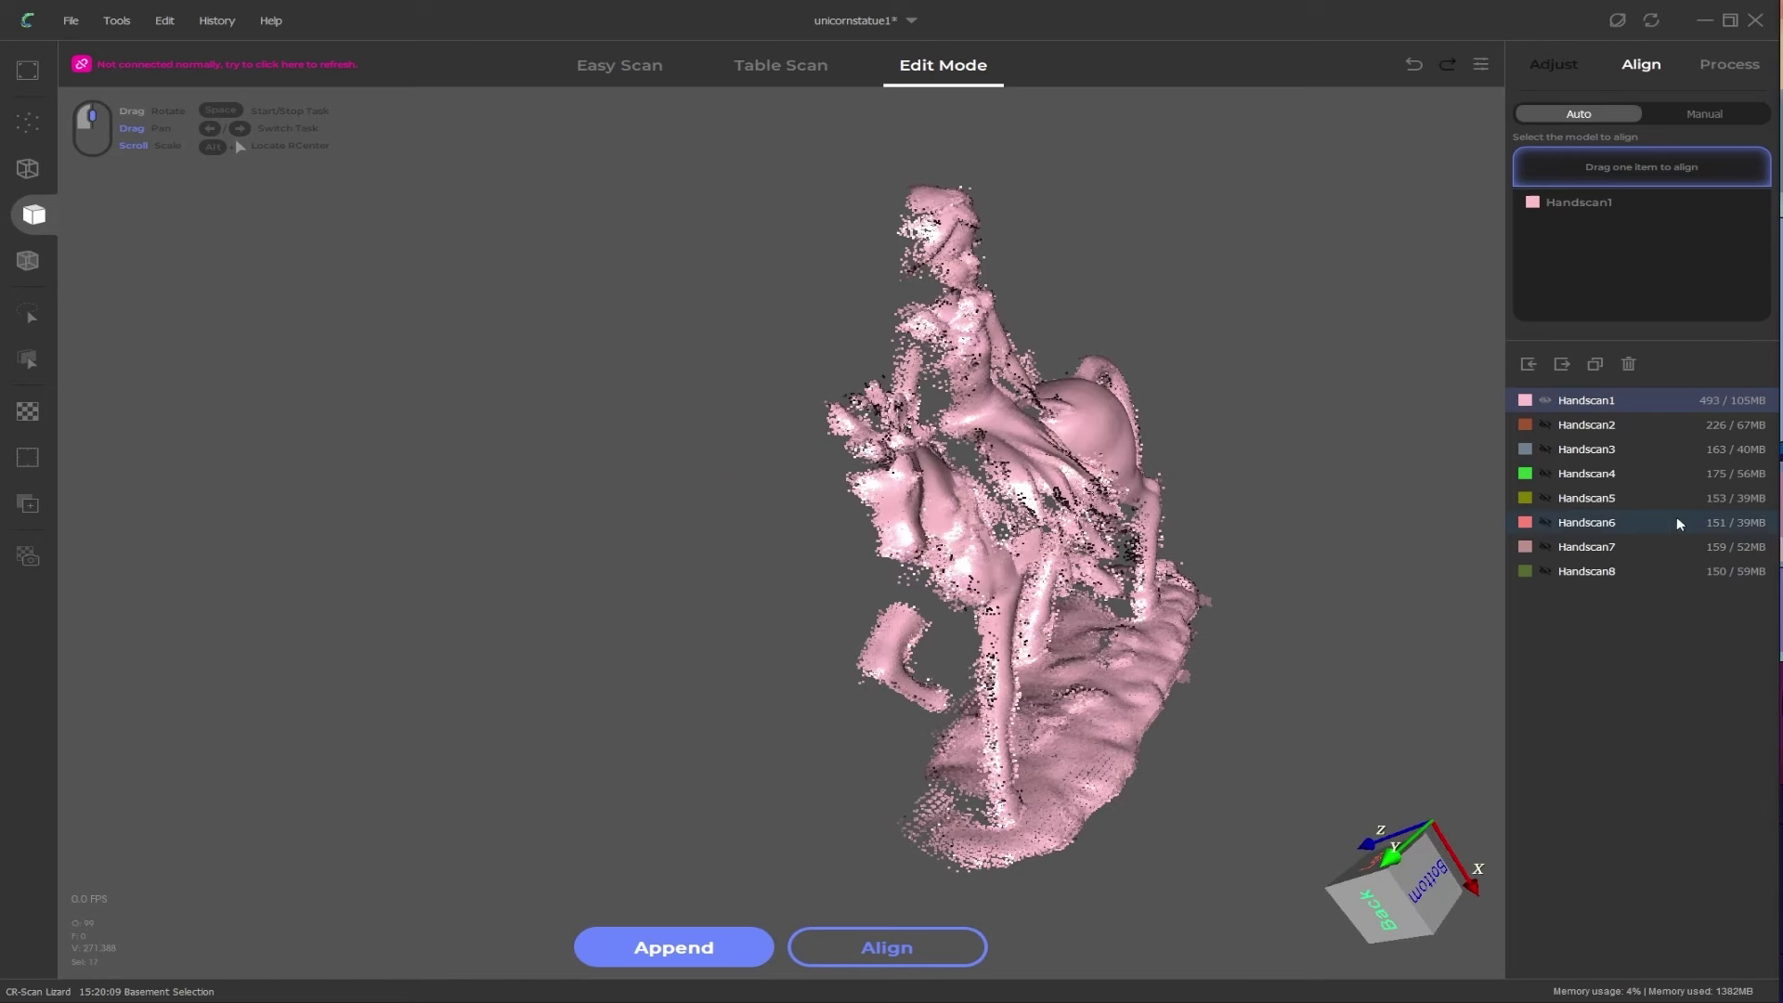
# Step: Show Handscan2 in place of Handscan1, mark patches of its table surface and remove the table plane
pyautogui.click(1544, 400)
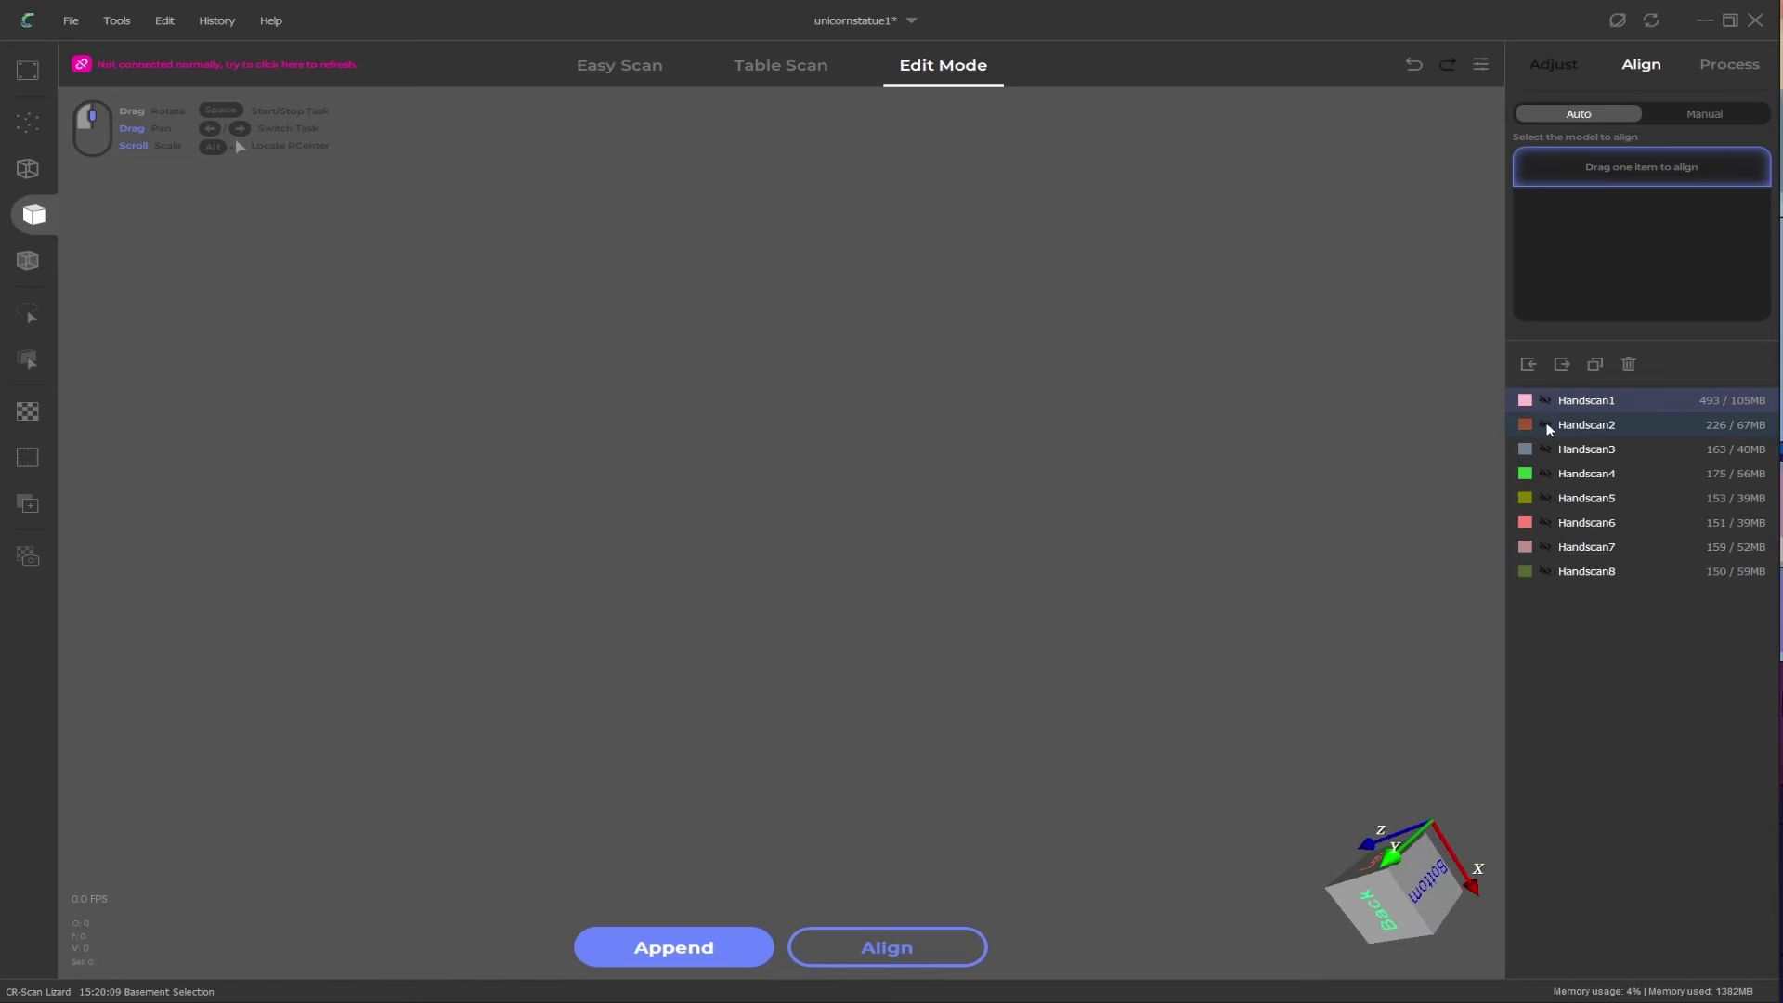
pyautogui.click(1545, 424)
pyautogui.moveTo(1156, 543); pyautogui.dragTo(1190, 659)
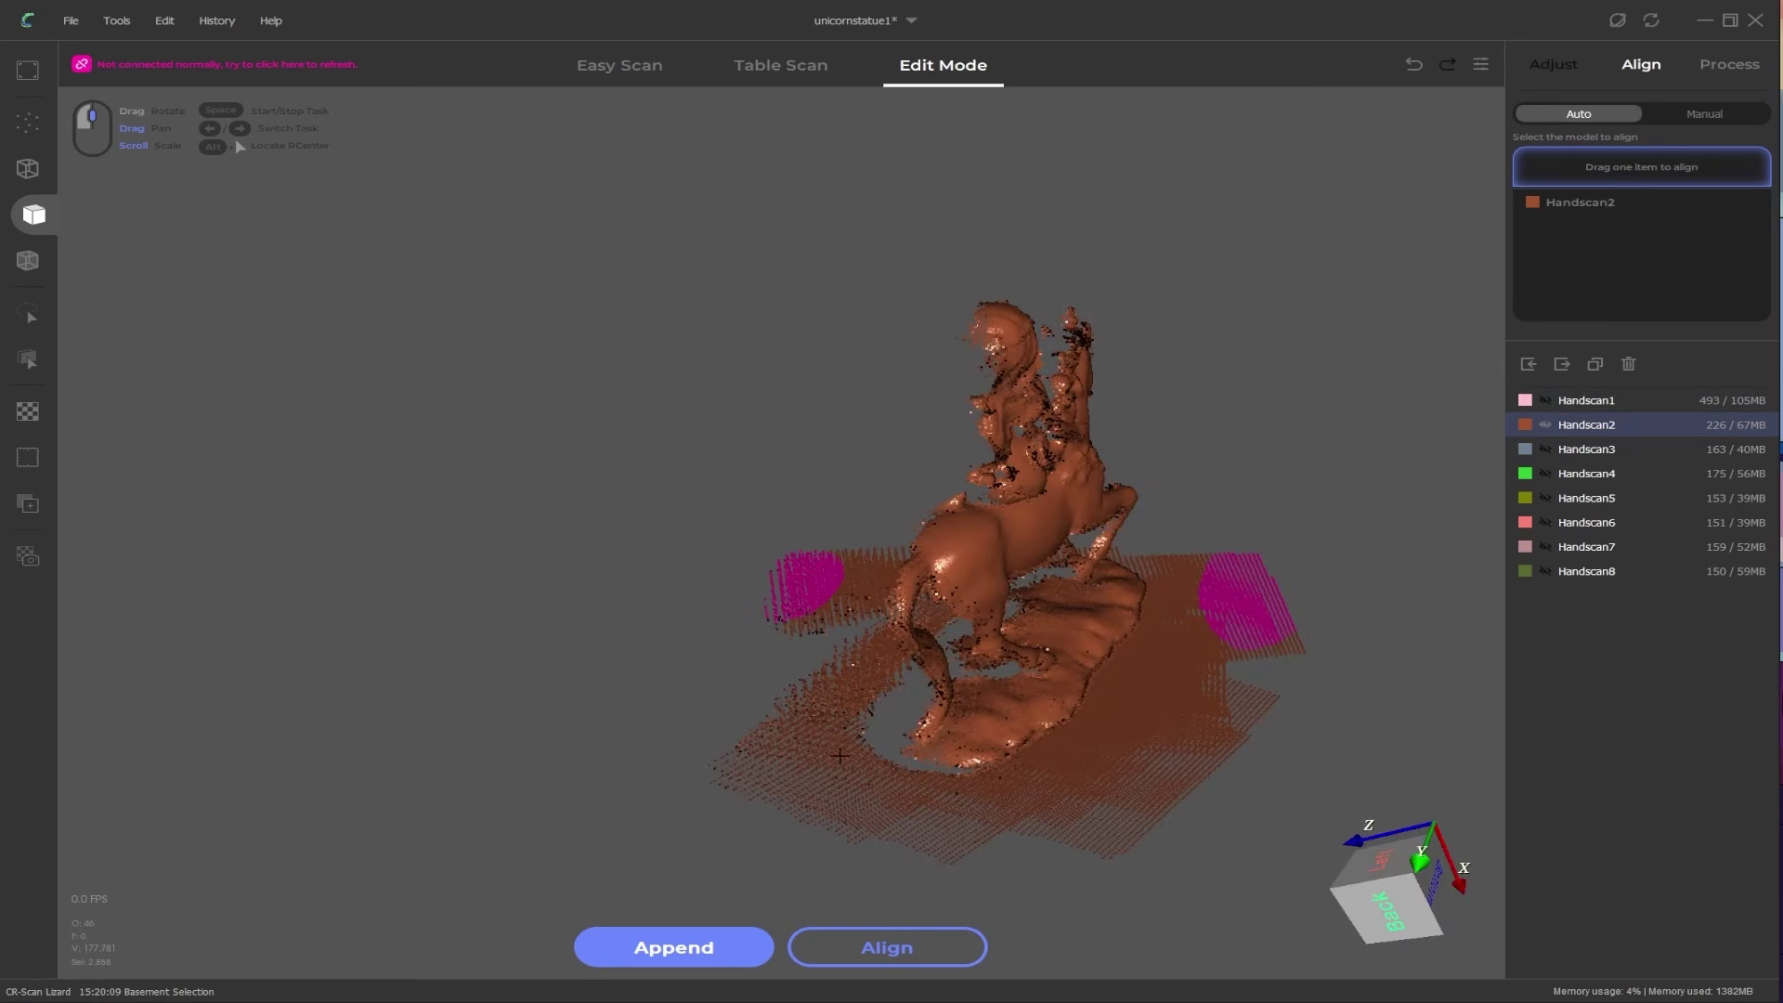
pyautogui.rightClick(1131, 754)
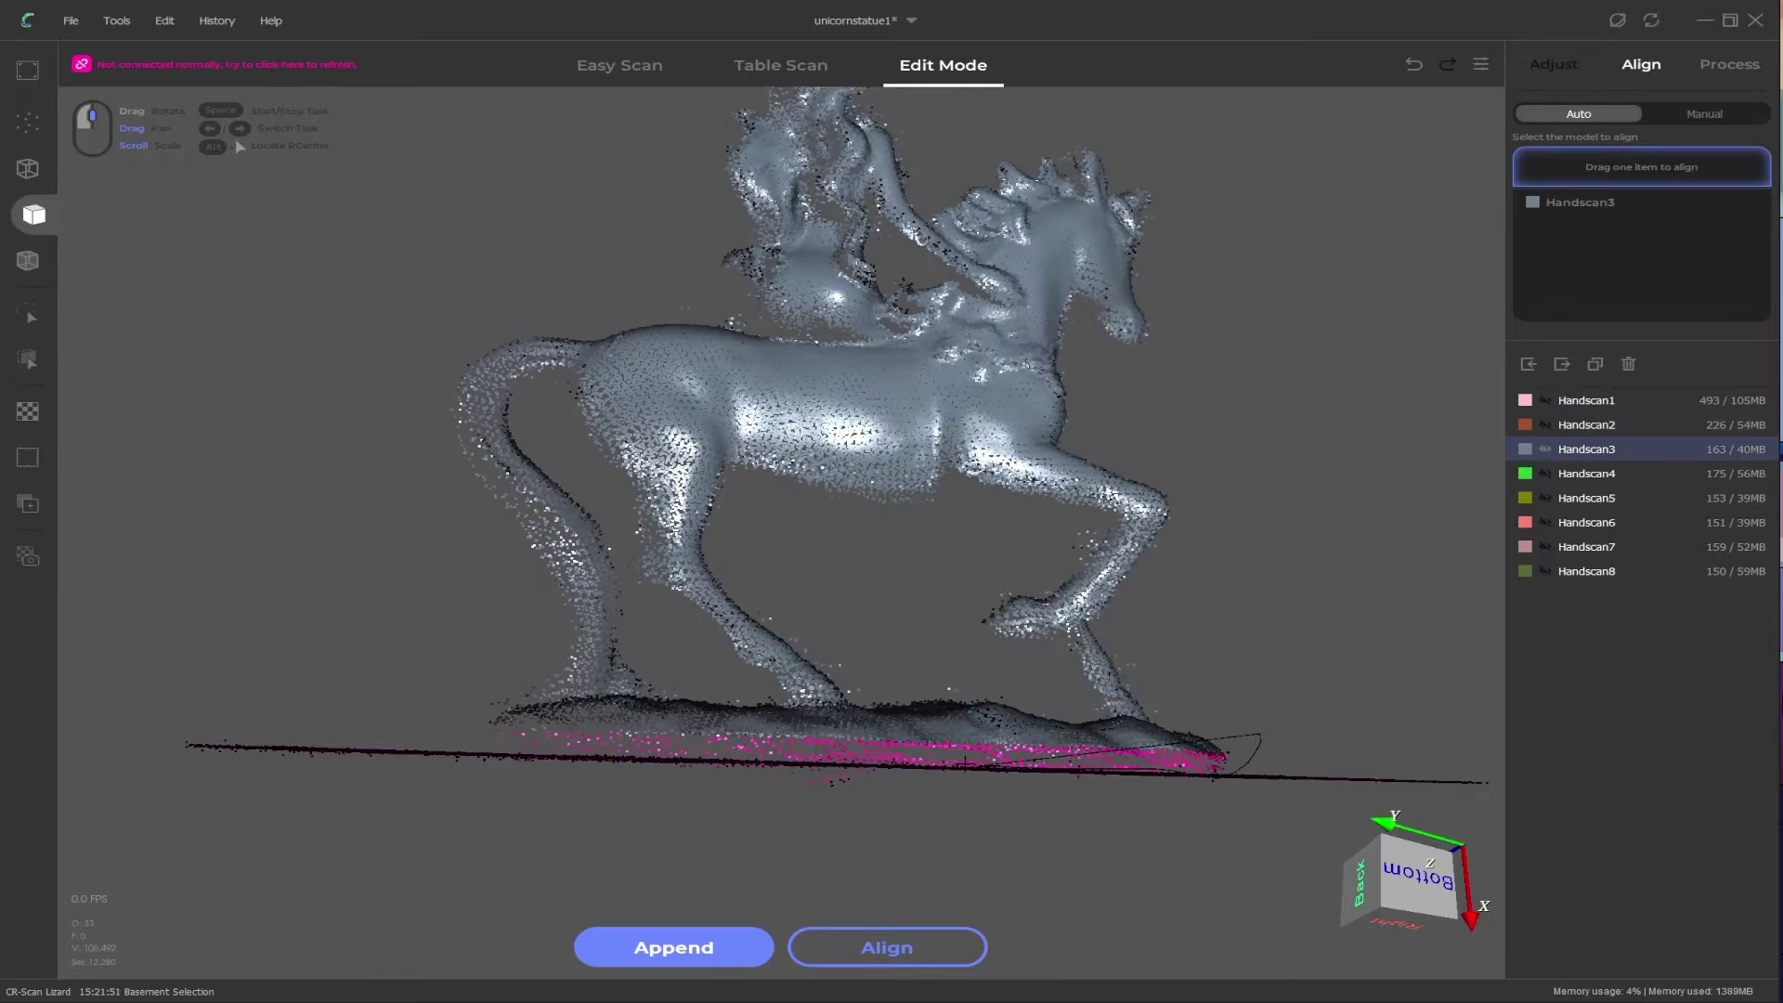
# Step: Deselect the base rim in Handscan3, delete its selected table surface and hide the scan
pyautogui.keyDown('ctrl'); pyautogui.moveTo(965, 763); pyautogui.dragTo(850, 757); pyautogui.keyUp('ctrl')
pyautogui.press('Delete')
pyautogui.click(1545, 450)
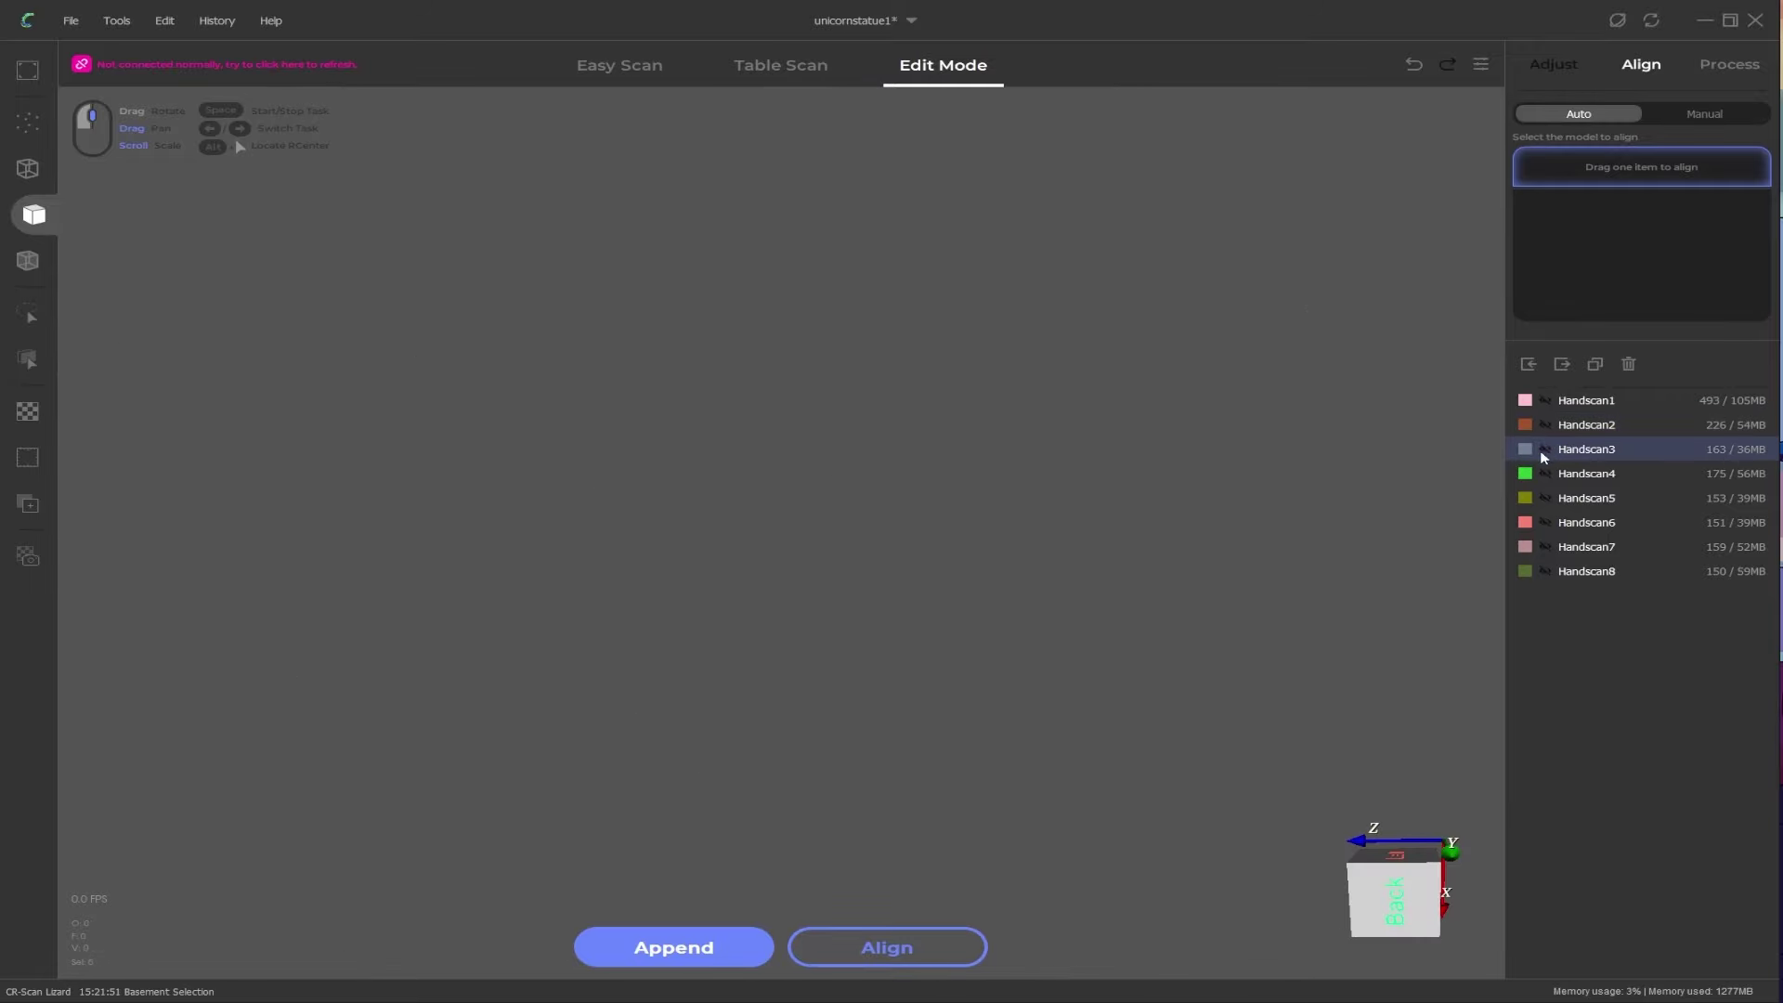
# Step: Show Handscan4, select and delete its table surface, and hide the scan again
pyautogui.click(1545, 473)
pyautogui.keyDown('shift'); pyautogui.moveTo(399, 244); pyautogui.dragTo(427, 338); pyautogui.keyUp('shift')
pyautogui.moveTo(1067, 520); pyautogui.dragTo(1213, 569)
pyautogui.press('Delete')
pyautogui.click(1545, 473)
# Step: Show Handscan5, delete the table plane beneath the lying statue, and hide the scan again
pyautogui.click(1545, 498)
pyautogui.moveTo(1142, 669); pyautogui.dragTo(851, 470)
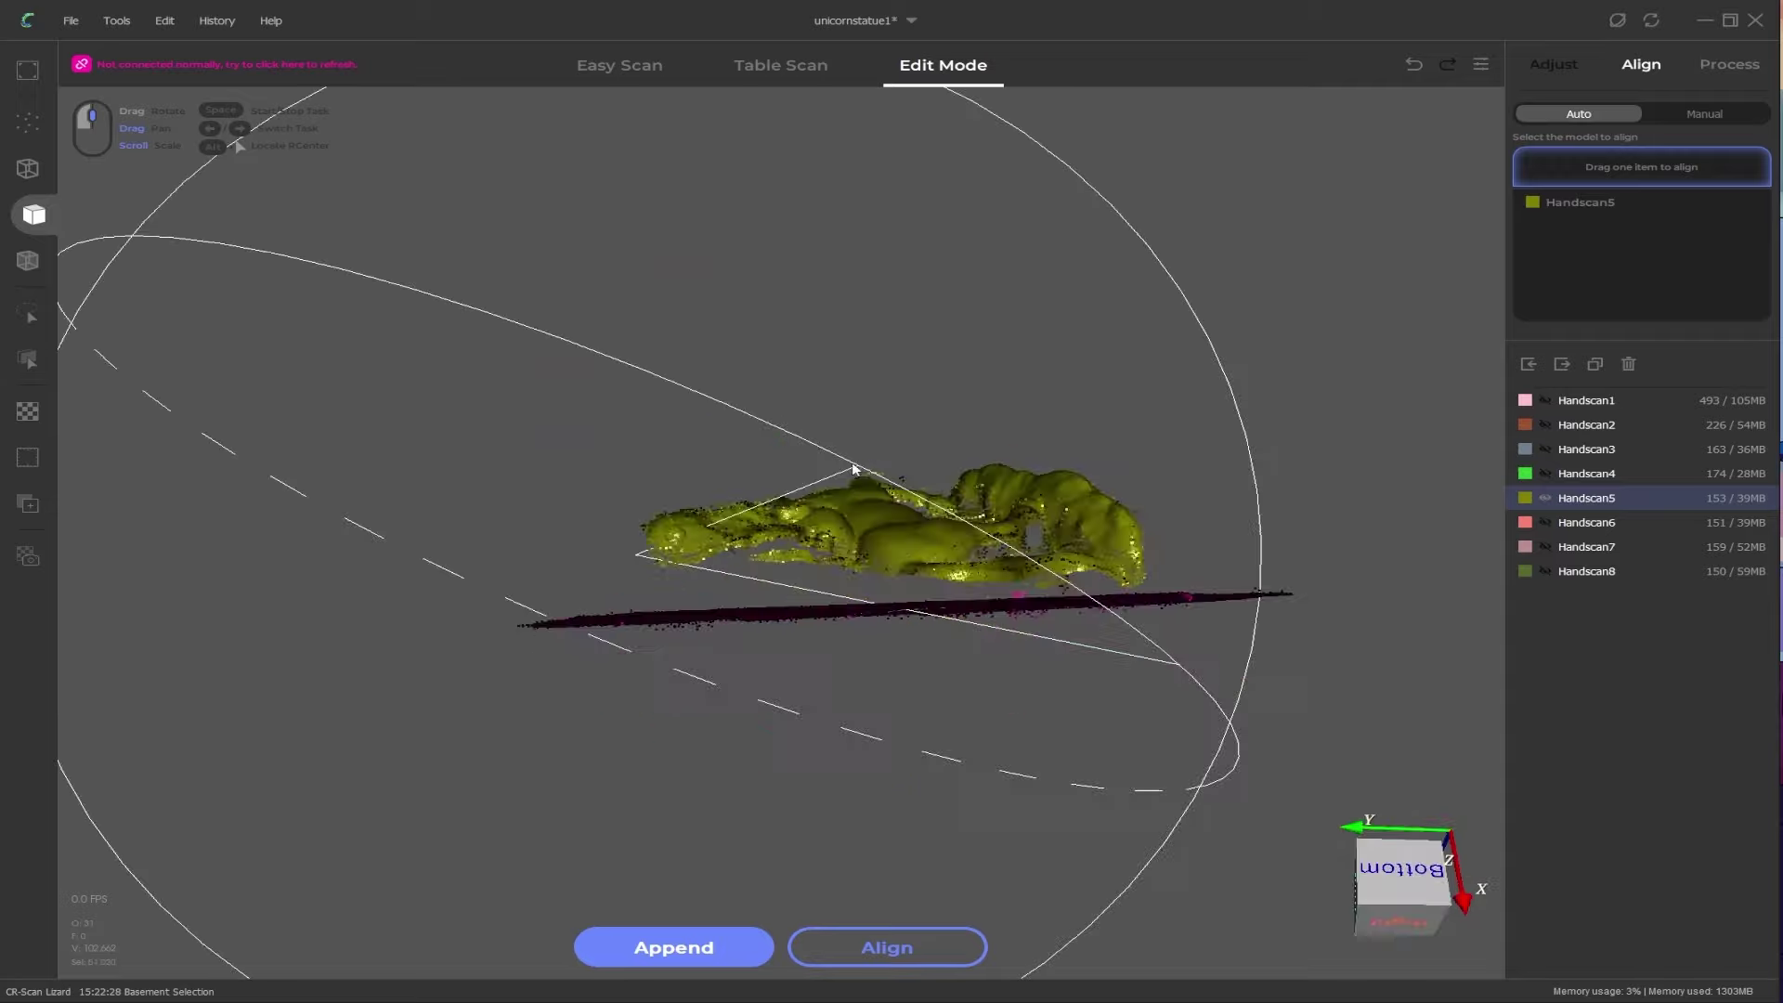
pyautogui.press('Delete')
pyautogui.click(1545, 498)
# Step: Show Handscan6, delete its table surface, and hide the scan again
pyautogui.click(1545, 522)
pyautogui.press('Delete')
pyautogui.moveTo(557, 789); pyautogui.dragTo(1003, 622)
pyautogui.click(1545, 522)
# Step: Show Handscan7, delete its table surface and remaining stray points, and hide the scan again
pyautogui.click(1545, 547)
pyautogui.moveTo(836, 687)
pyautogui.mouseDown()
pyautogui.moveTo(600, 545)
pyautogui.moveTo(1001, 484)
pyautogui.moveTo(943, 720)
pyautogui.moveTo(1030, 595)
pyautogui.mouseUp()
pyautogui.press('Delete')
pyautogui.keyDown('shift'); pyautogui.moveTo(437, 263); pyautogui.dragTo(665, 438); pyautogui.keyUp('shift')
pyautogui.press('Delete')
pyautogui.click(1545, 547)
# Step: Show Handscan8, select and delete its table surface without the statue's base, and save the project
pyautogui.click(1545, 571)
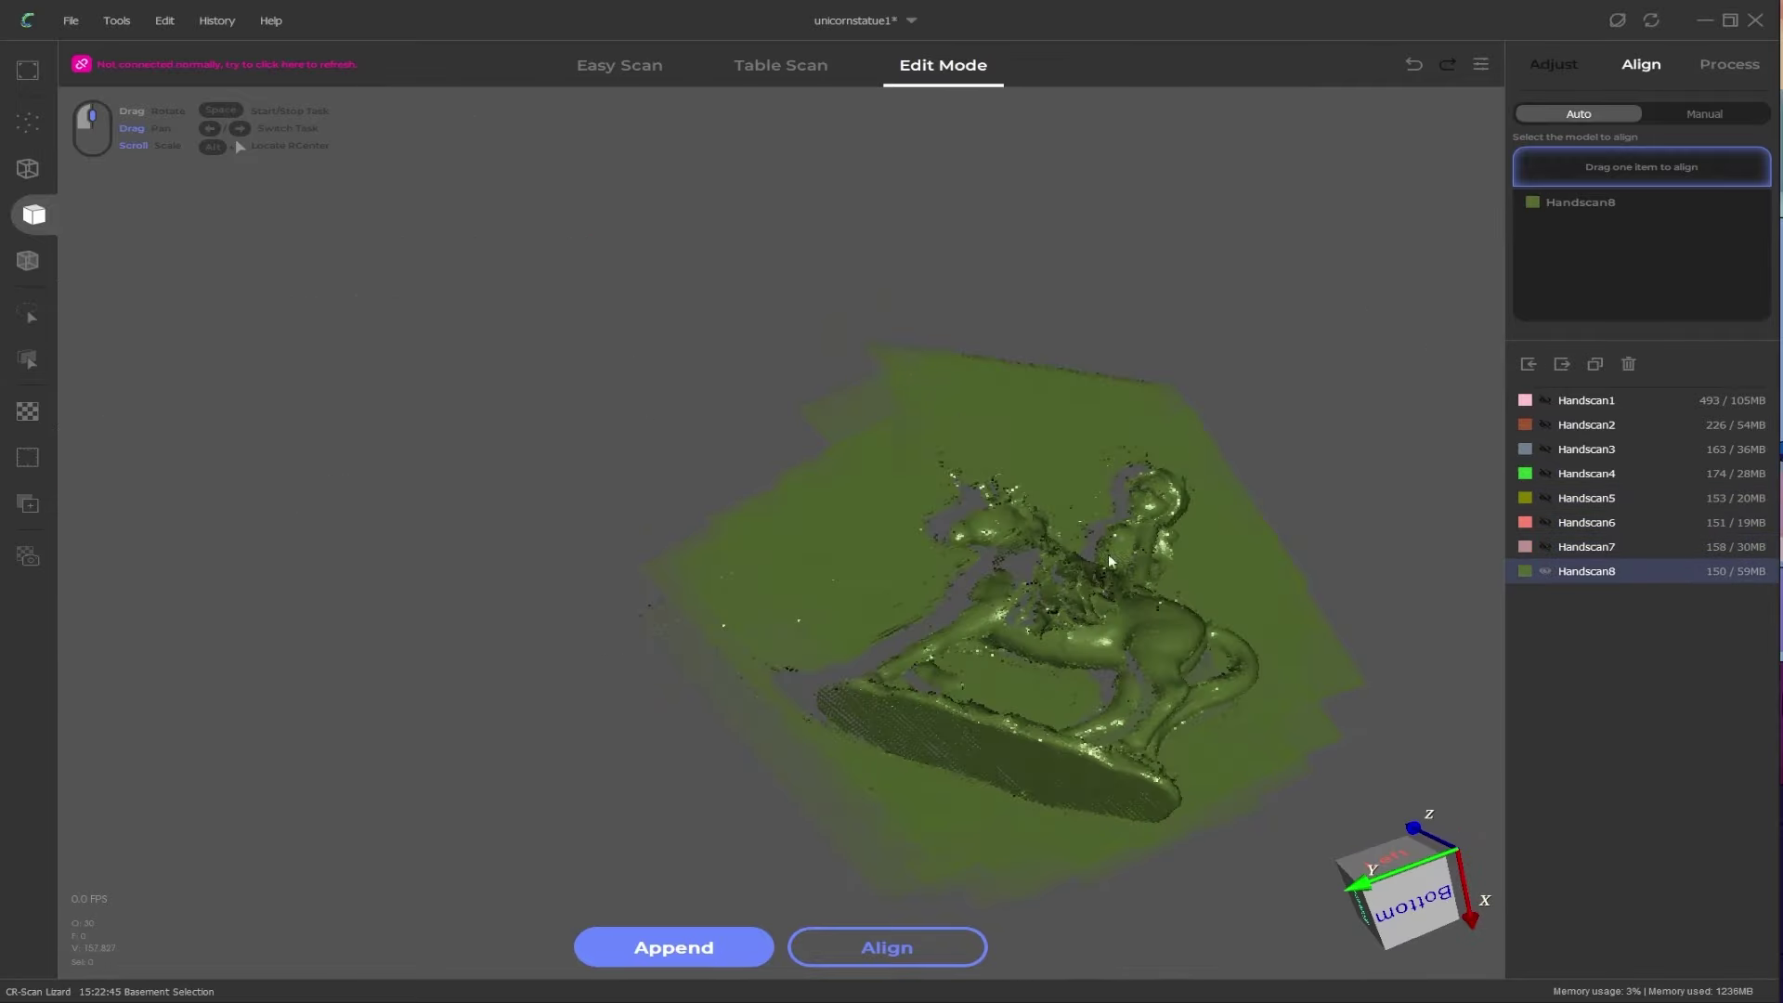
pyautogui.keyDown('shift'); pyautogui.moveTo(715, 641); pyautogui.dragTo(841, 567); pyautogui.keyUp('shift')
pyautogui.moveTo(1179, 840); pyautogui.dragTo(835, 575)
pyautogui.press('Delete')
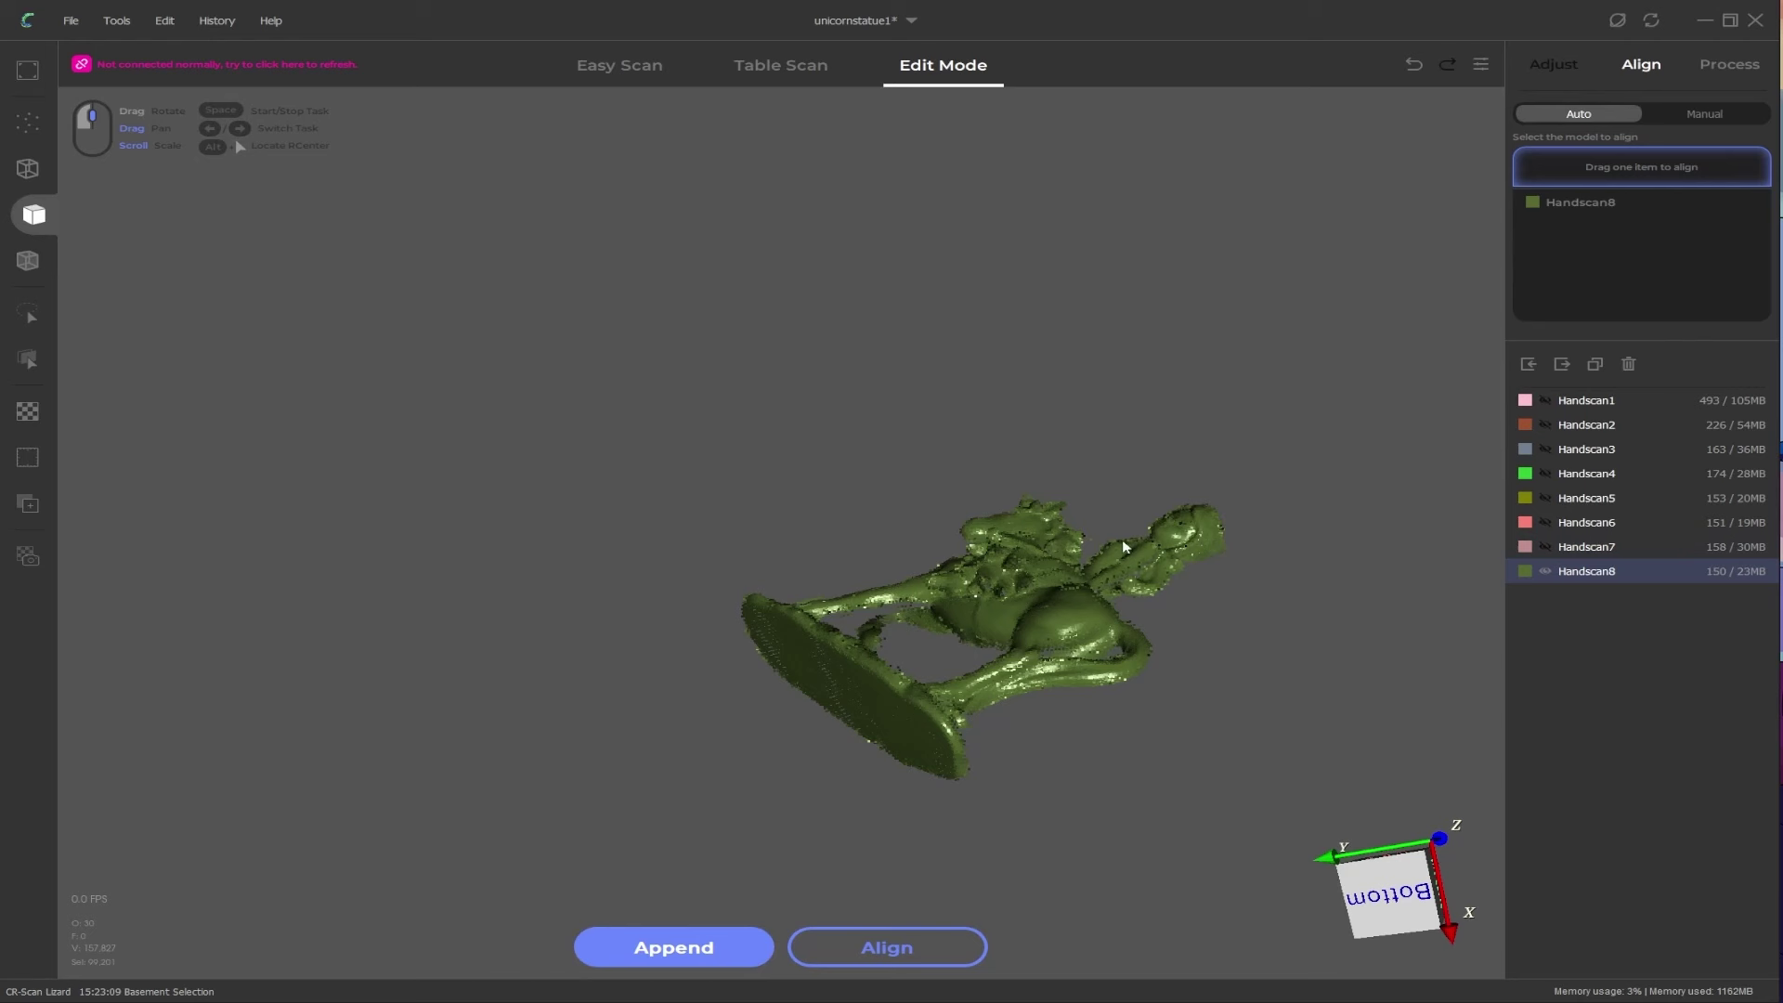
pyautogui.hotkey('ctrl', 's')
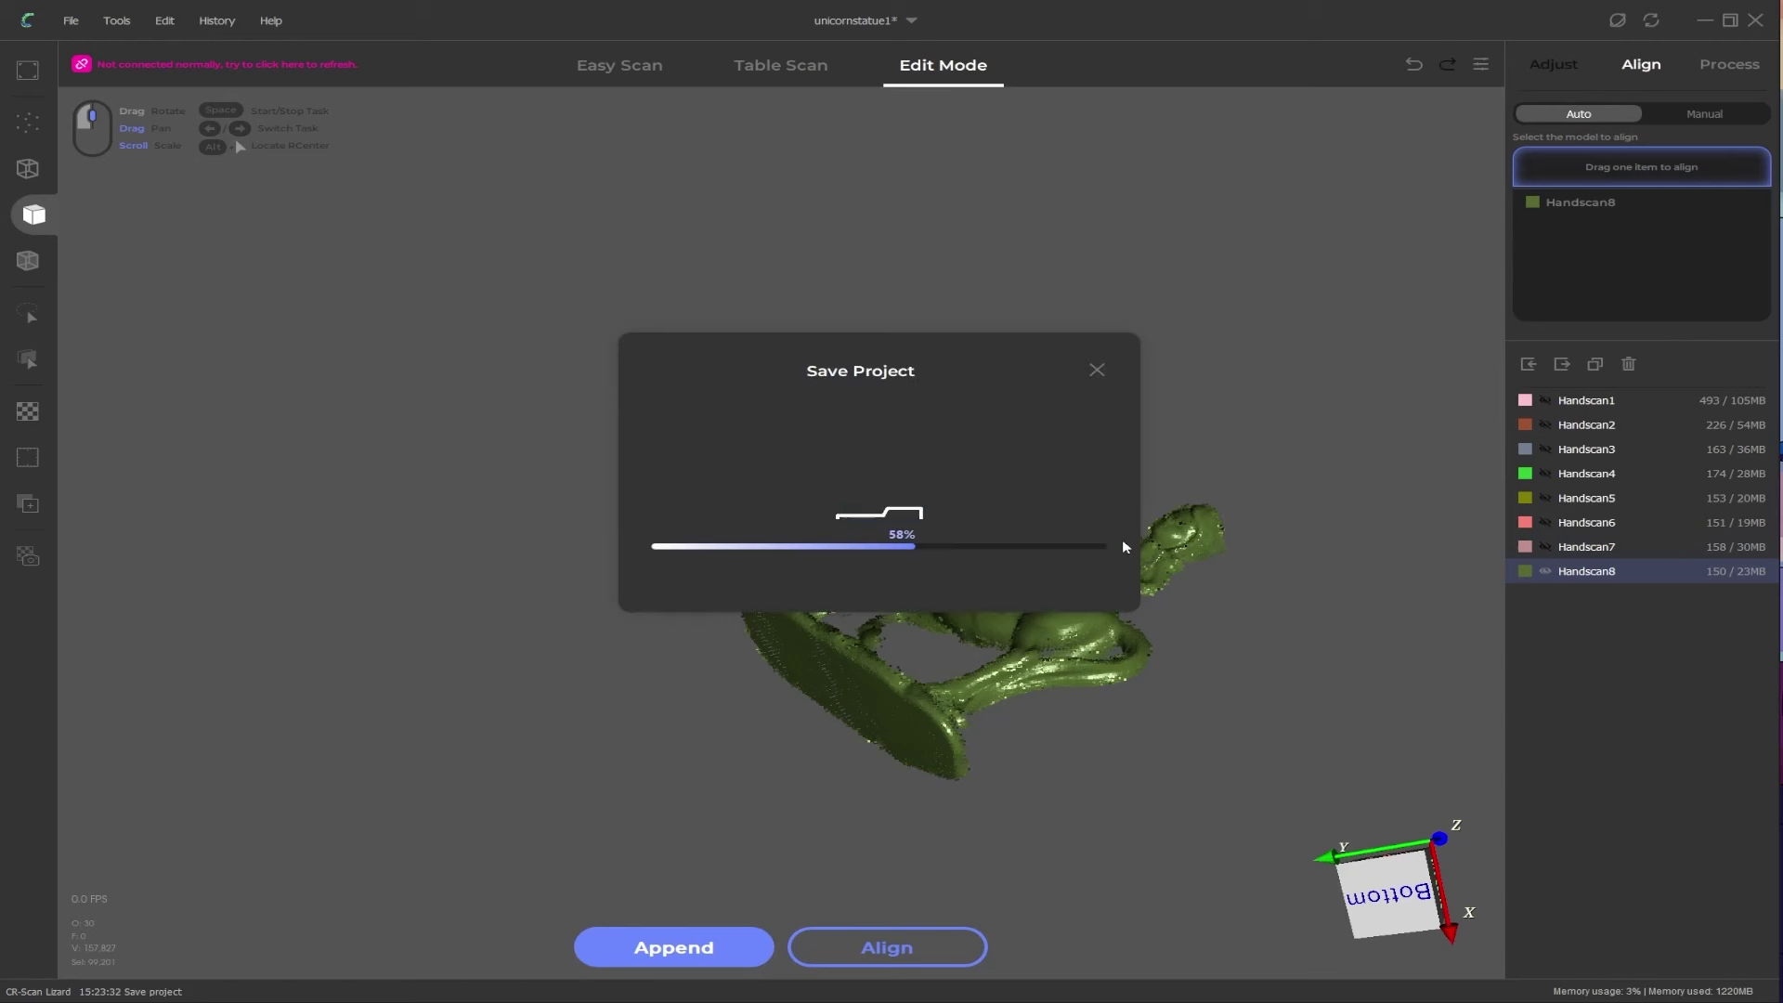
# Step: Make Handscan1 through Handscan7 visible together with Handscan8
pyautogui.click(1545, 547)
pyautogui.click(1545, 522)
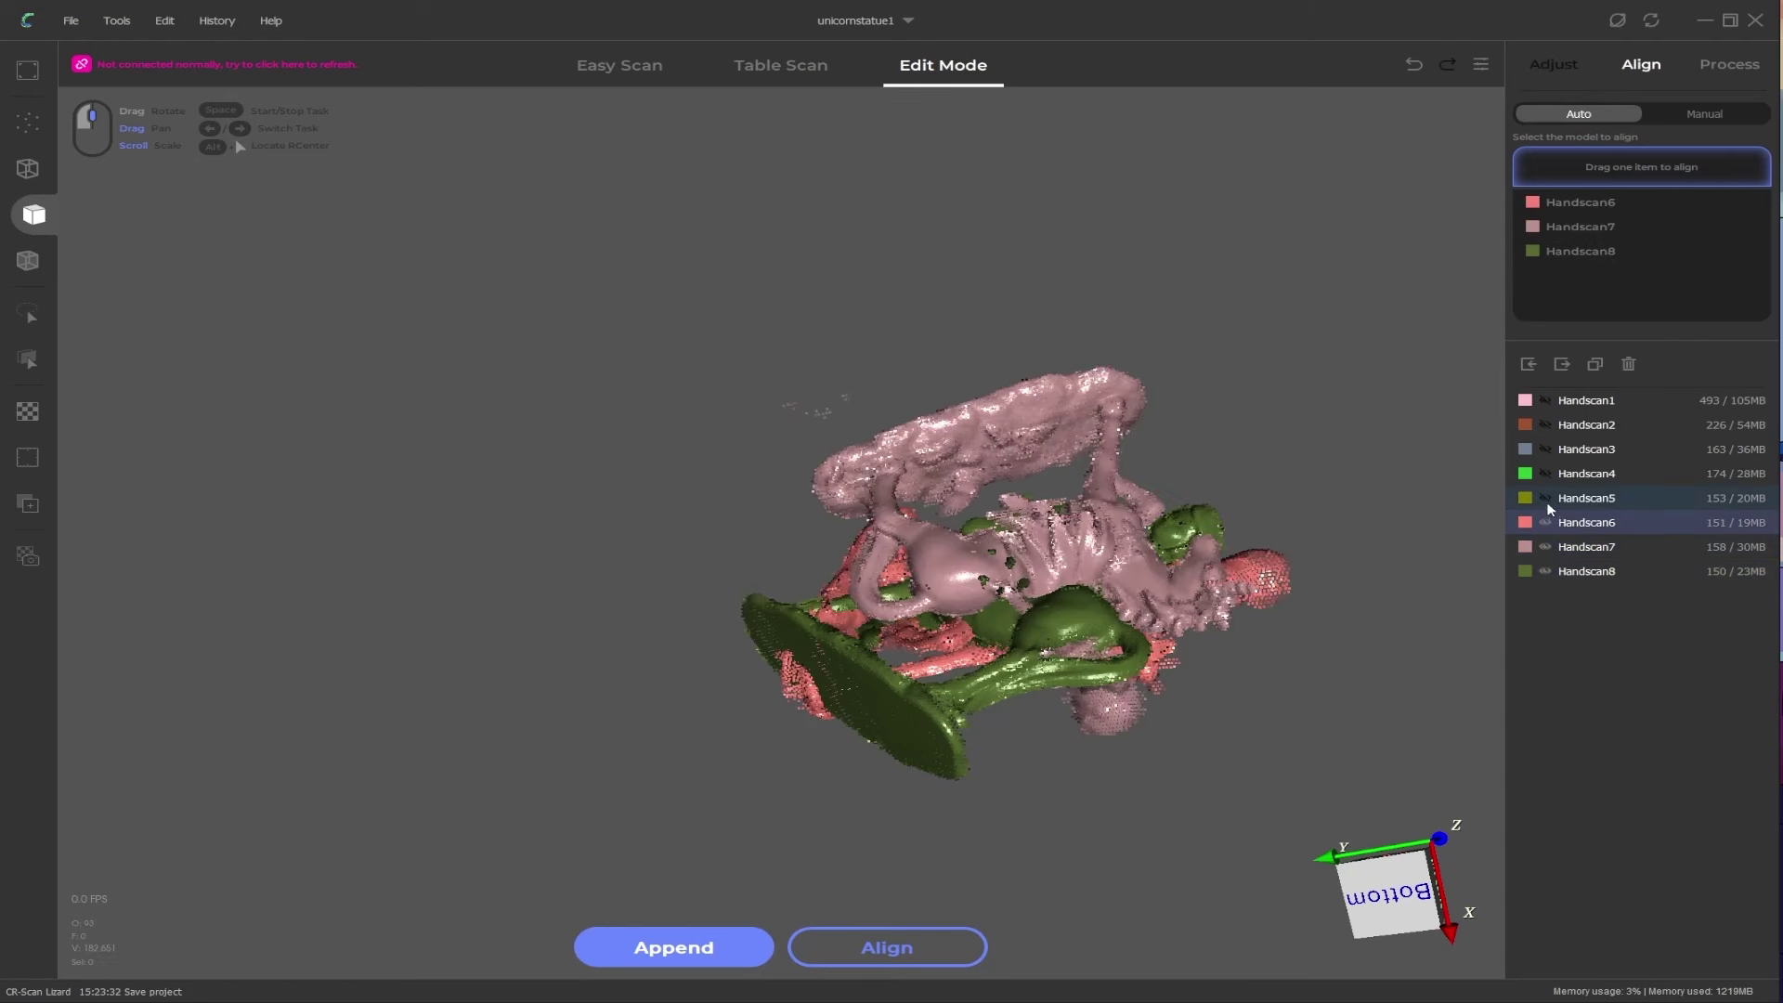
pyautogui.click(1545, 498)
pyautogui.click(1545, 474)
pyautogui.click(1545, 448)
pyautogui.click(1545, 424)
pyautogui.click(1546, 400)
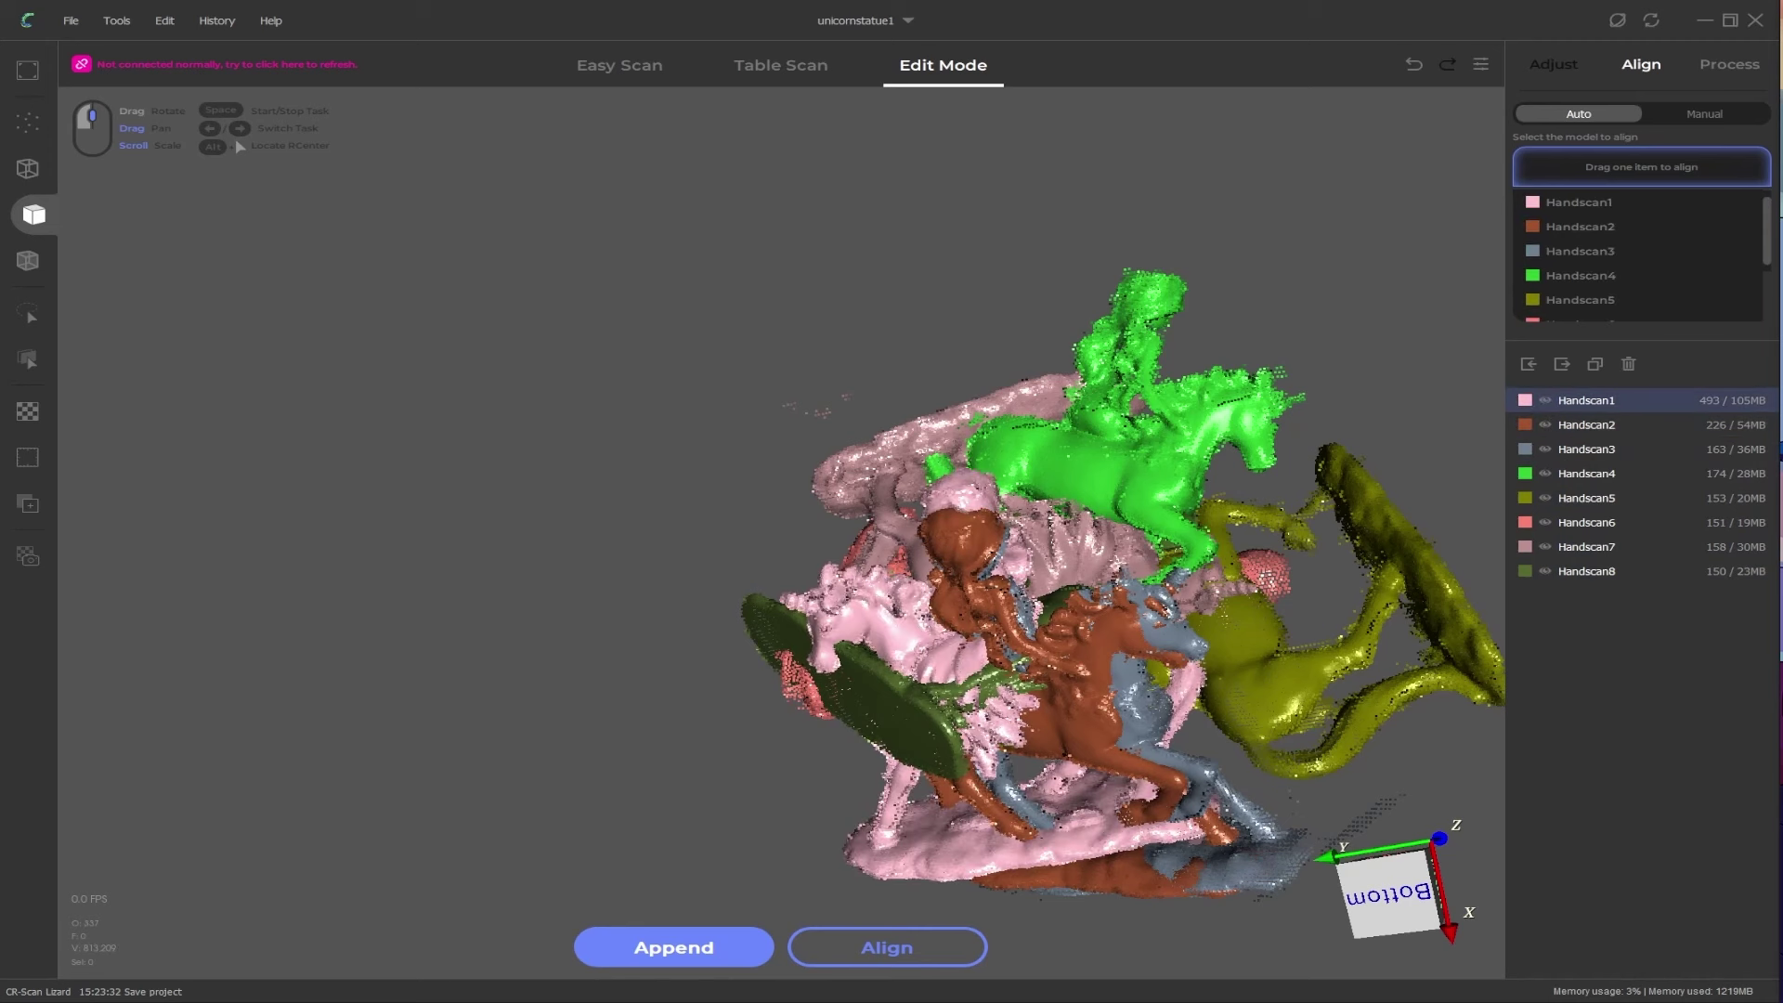
# Step: Select all eight handheld scans, align them automatically and inspect the aligned statue
pyautogui.keyDown('shift'); pyautogui.click(1587, 571); pyautogui.keyUp('shift')
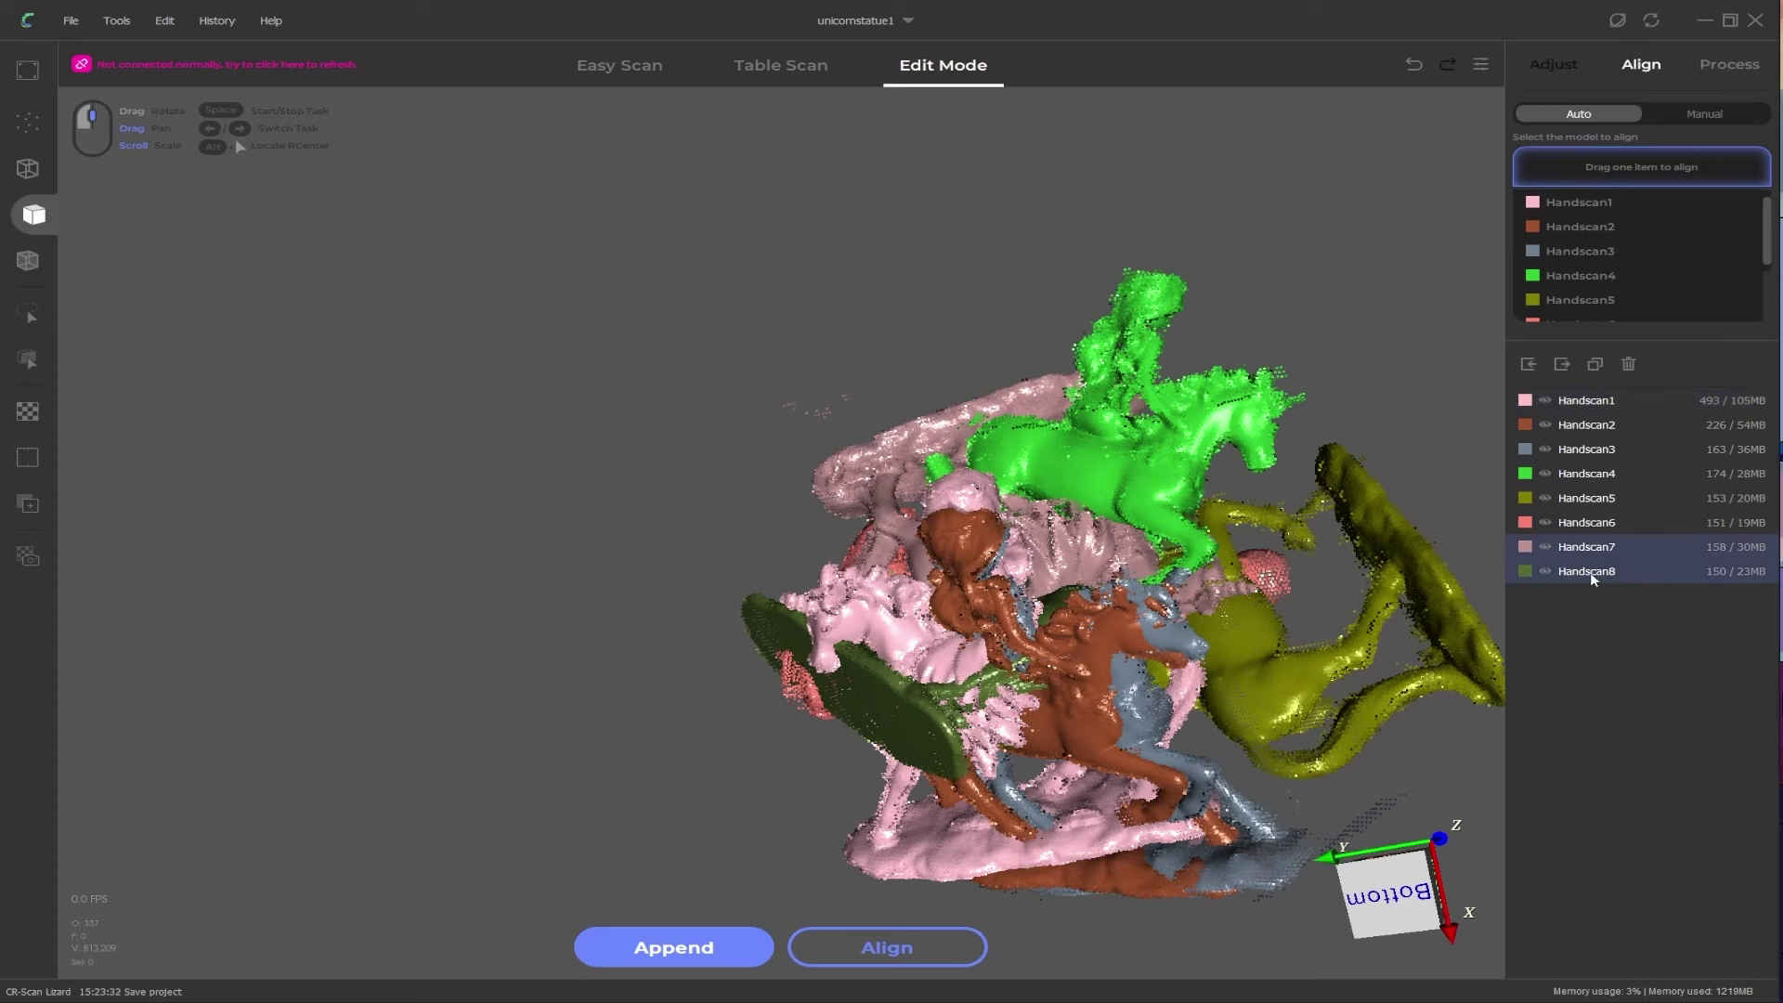
pyautogui.click(883, 958)
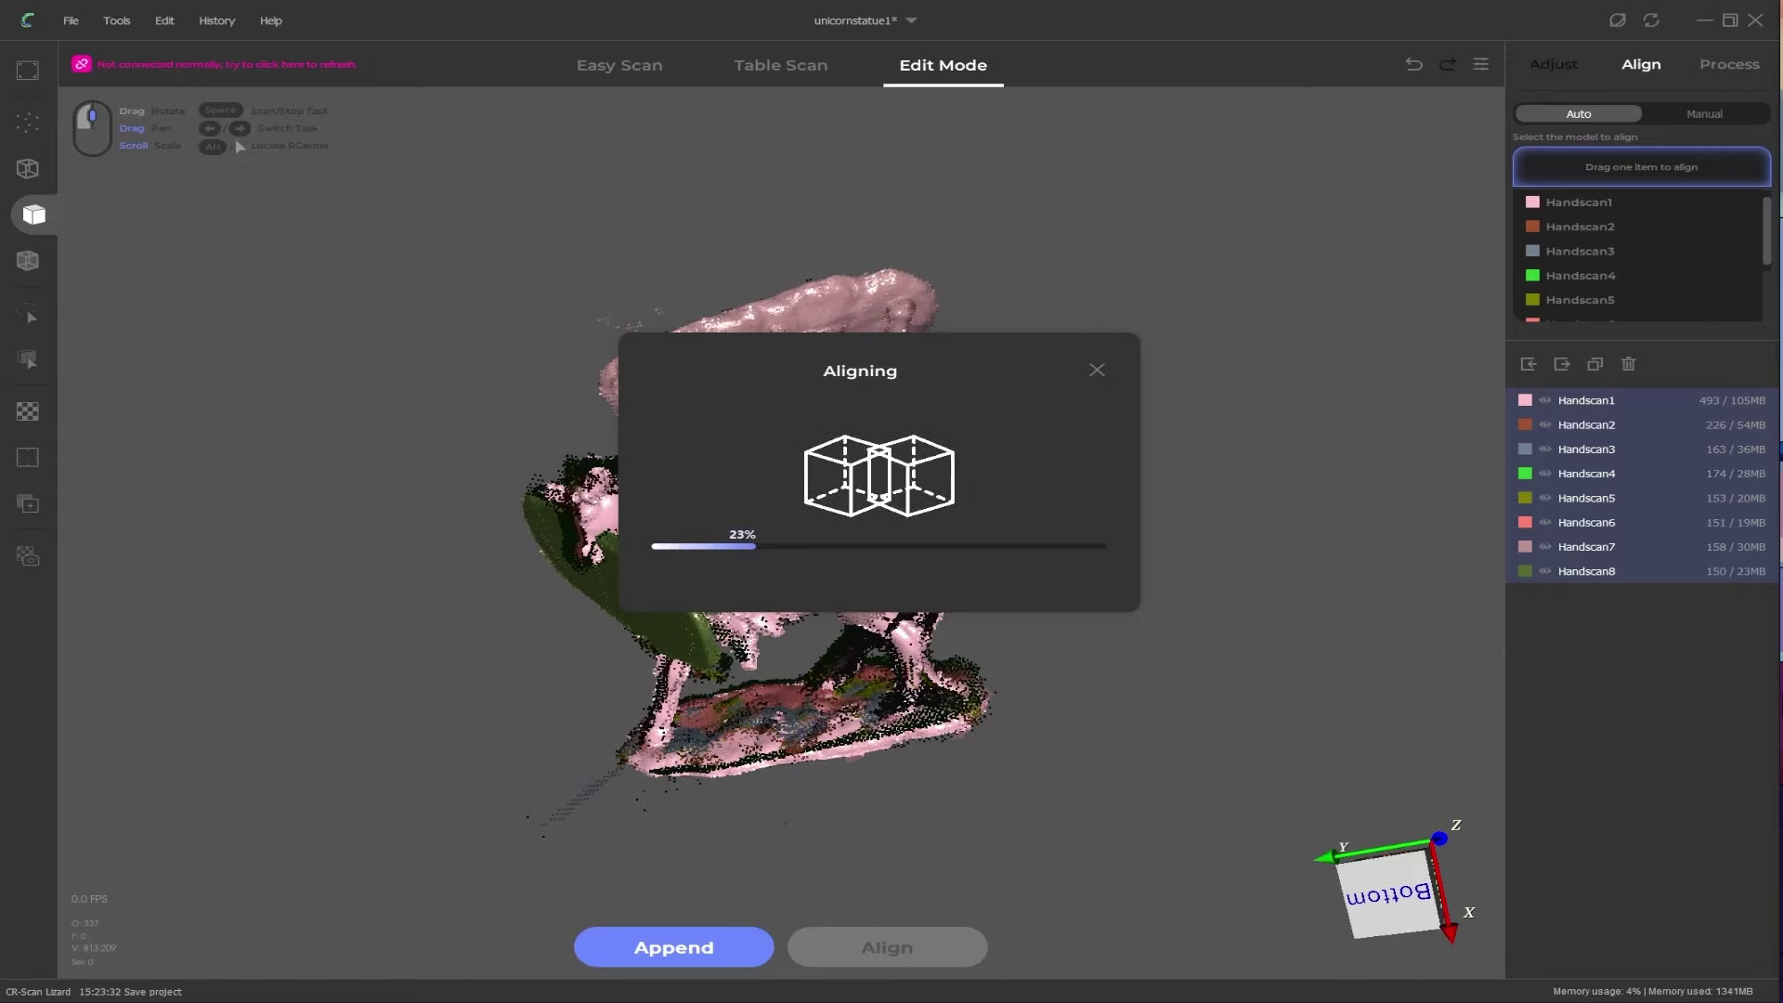
pyautogui.moveTo(753, 554); pyautogui.dragTo(211, 474)
pyautogui.moveTo(1287, 546); pyautogui.dragTo(1575, 564)
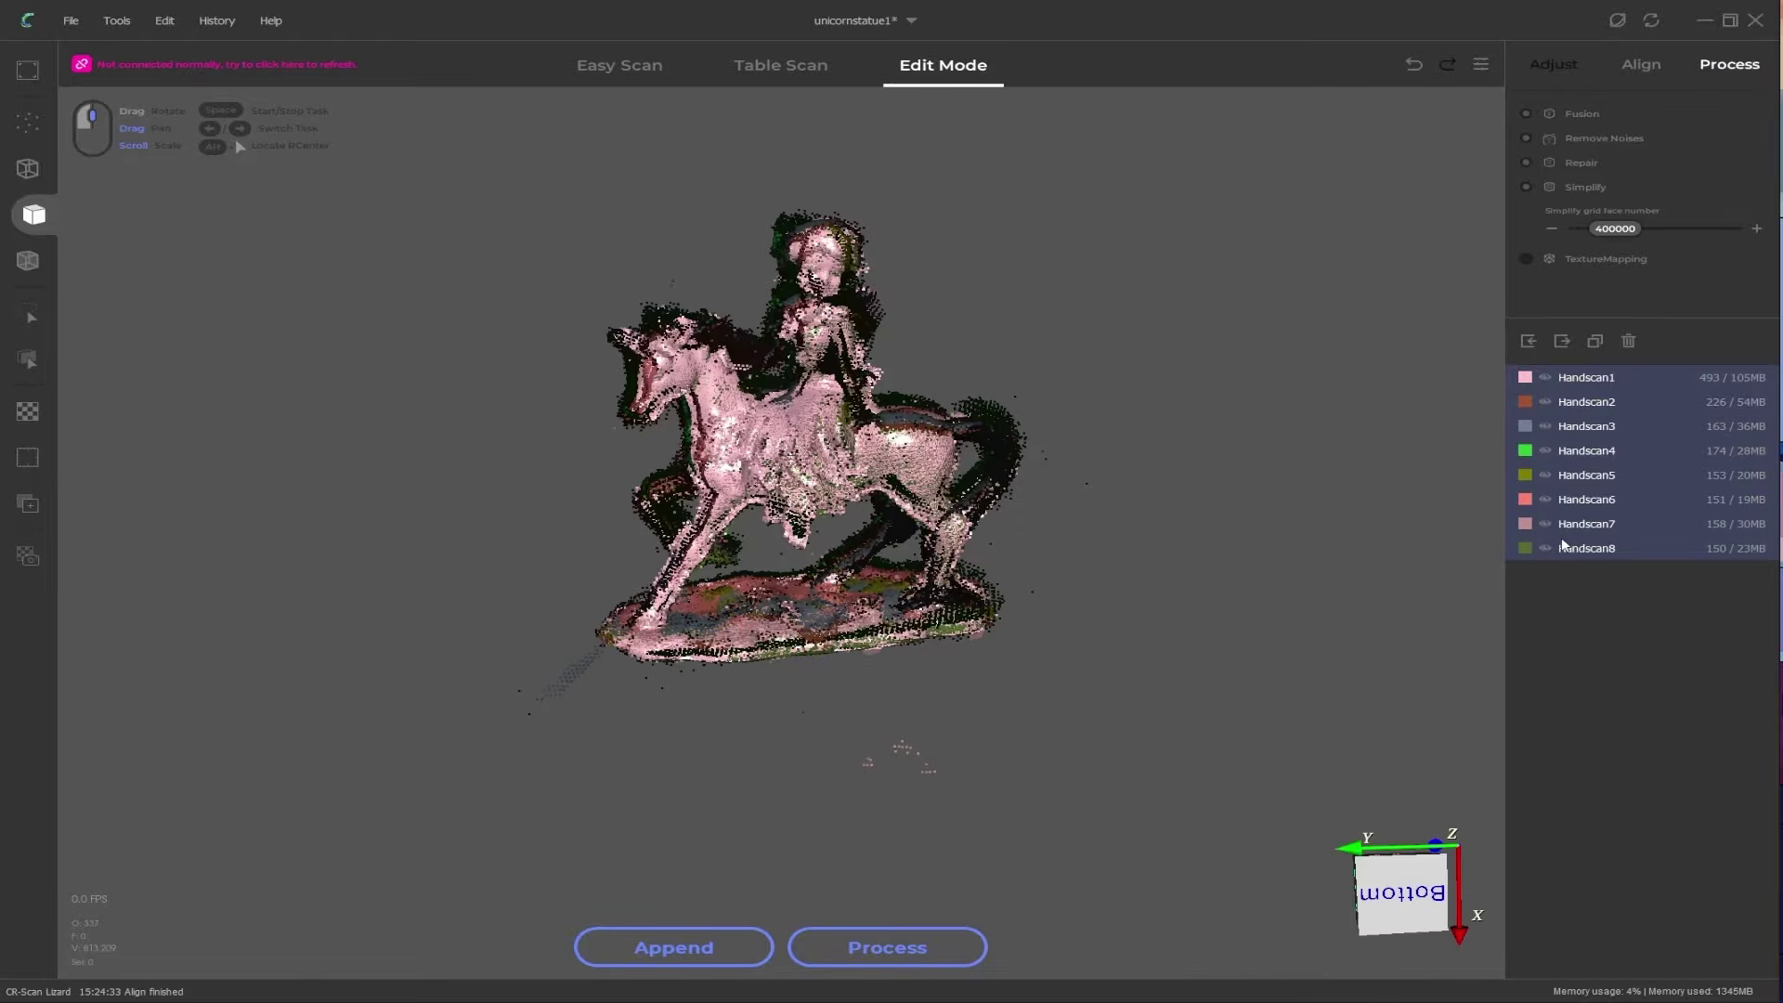
# Step: Hide Handscan1 through Handscan7 so that only Handscan8 is shown
pyautogui.click(1601, 548)
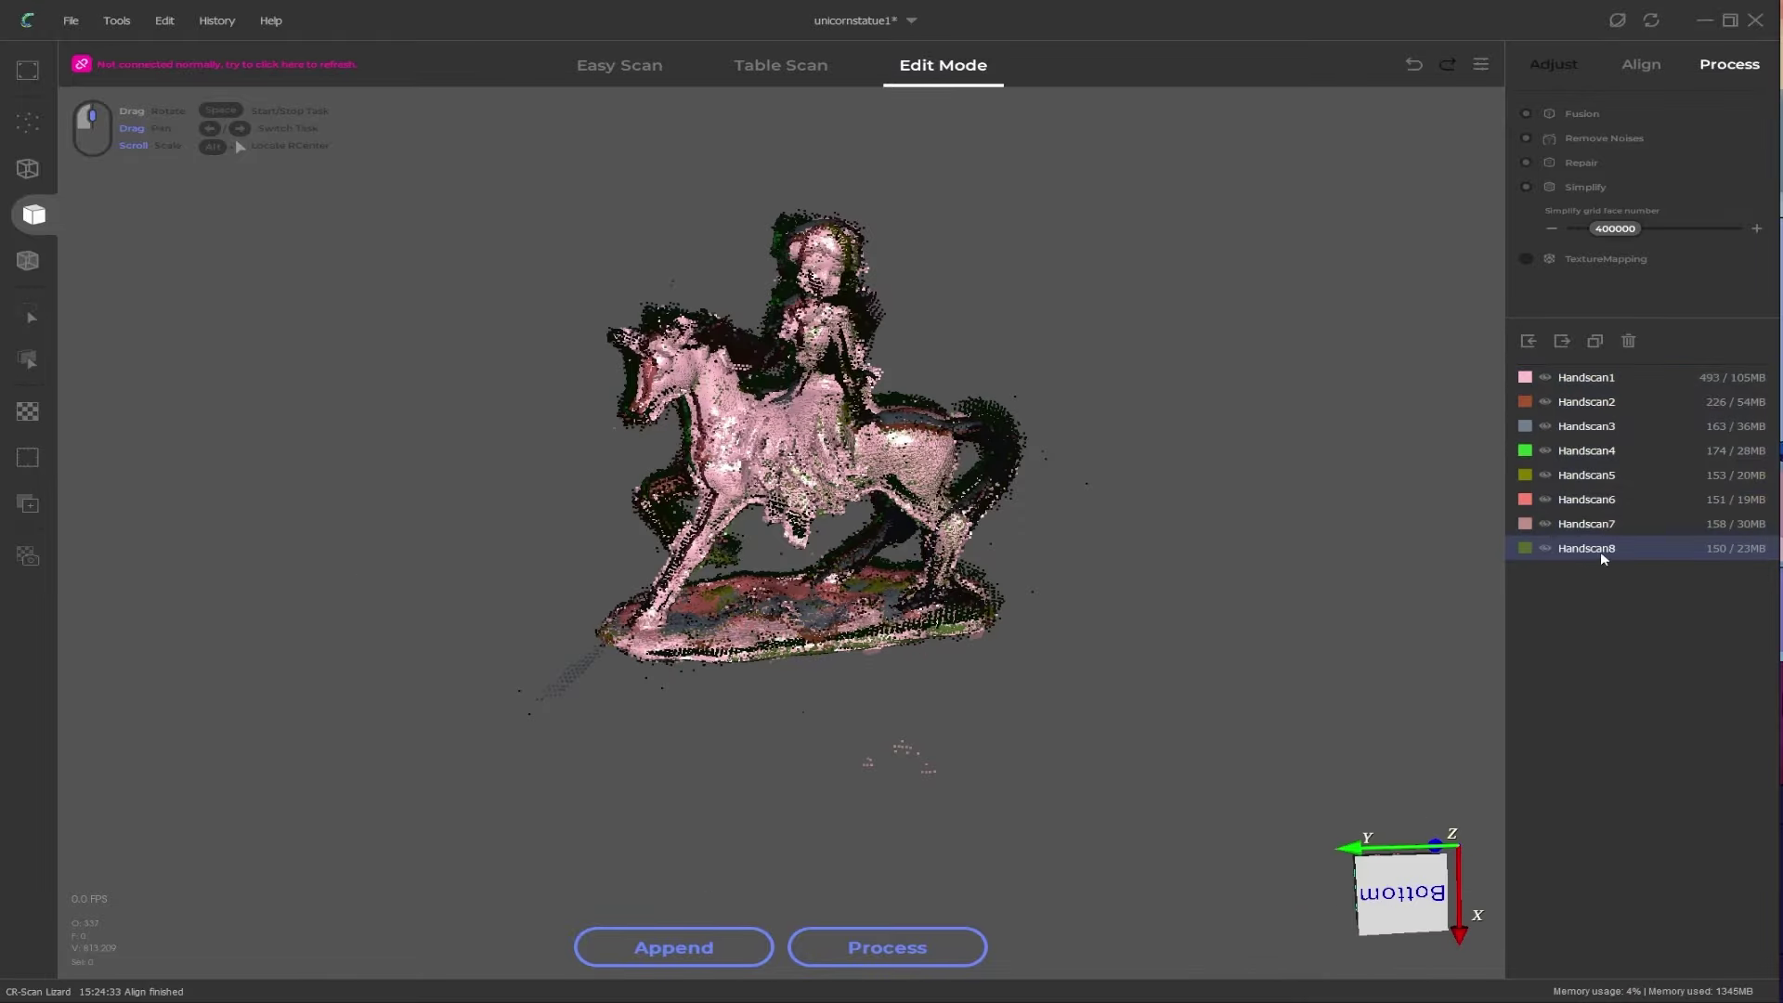
pyautogui.click(1545, 523)
pyautogui.click(1545, 500)
pyautogui.click(1545, 474)
pyautogui.click(1545, 450)
pyautogui.click(1545, 425)
pyautogui.click(1545, 401)
pyautogui.click(1545, 377)
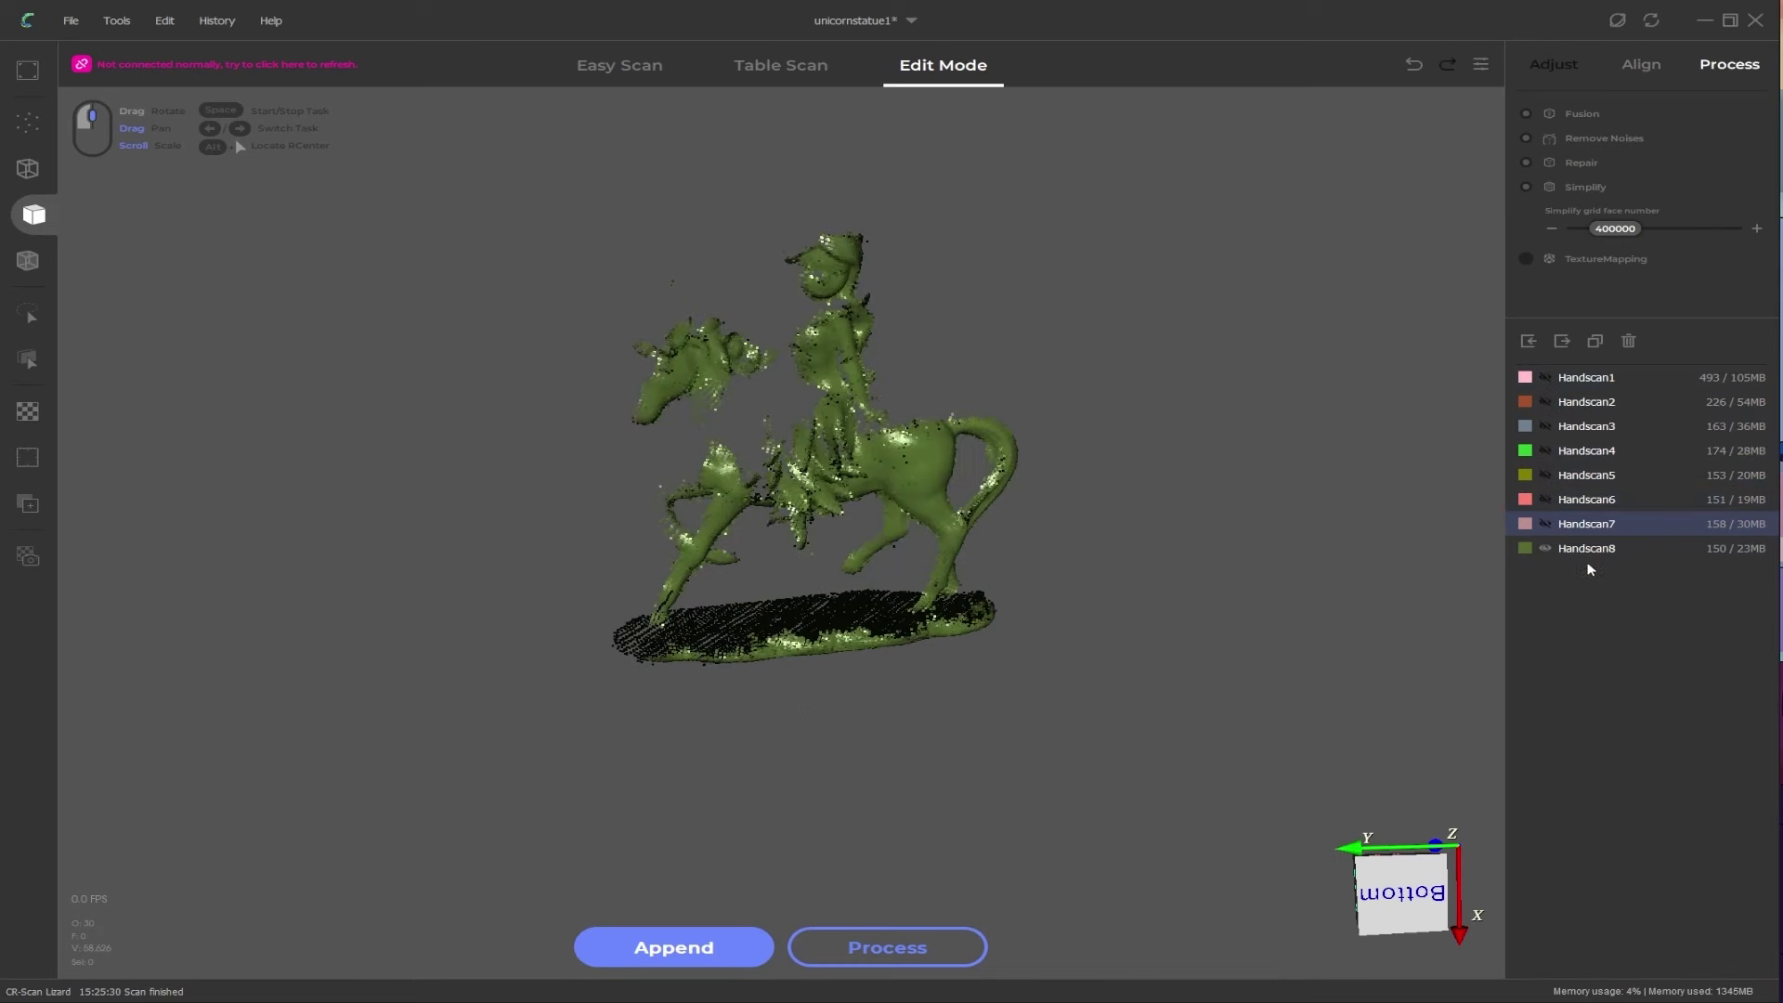
# Step: Select Handscan8 and move it sideways along the statue's length, away from its aligned position
pyautogui.click(1589, 549)
pyautogui.click(35, 503)
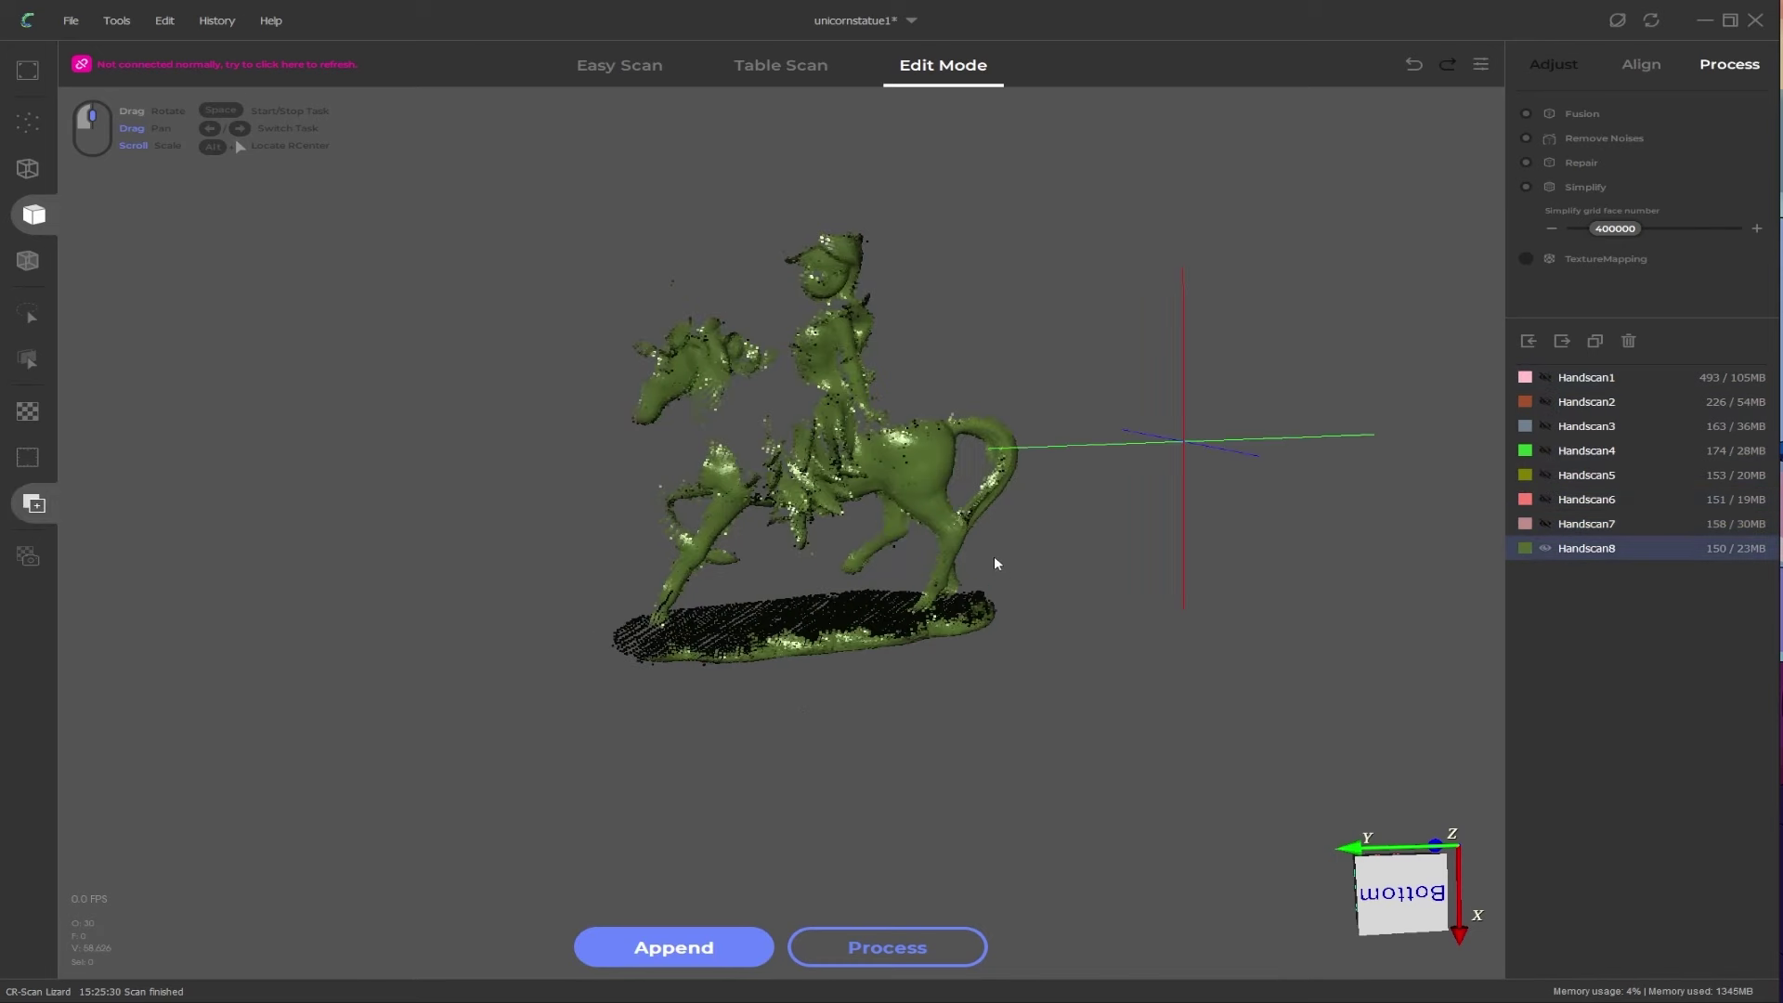
pyautogui.moveTo(995, 564); pyautogui.dragTo(629, 529)
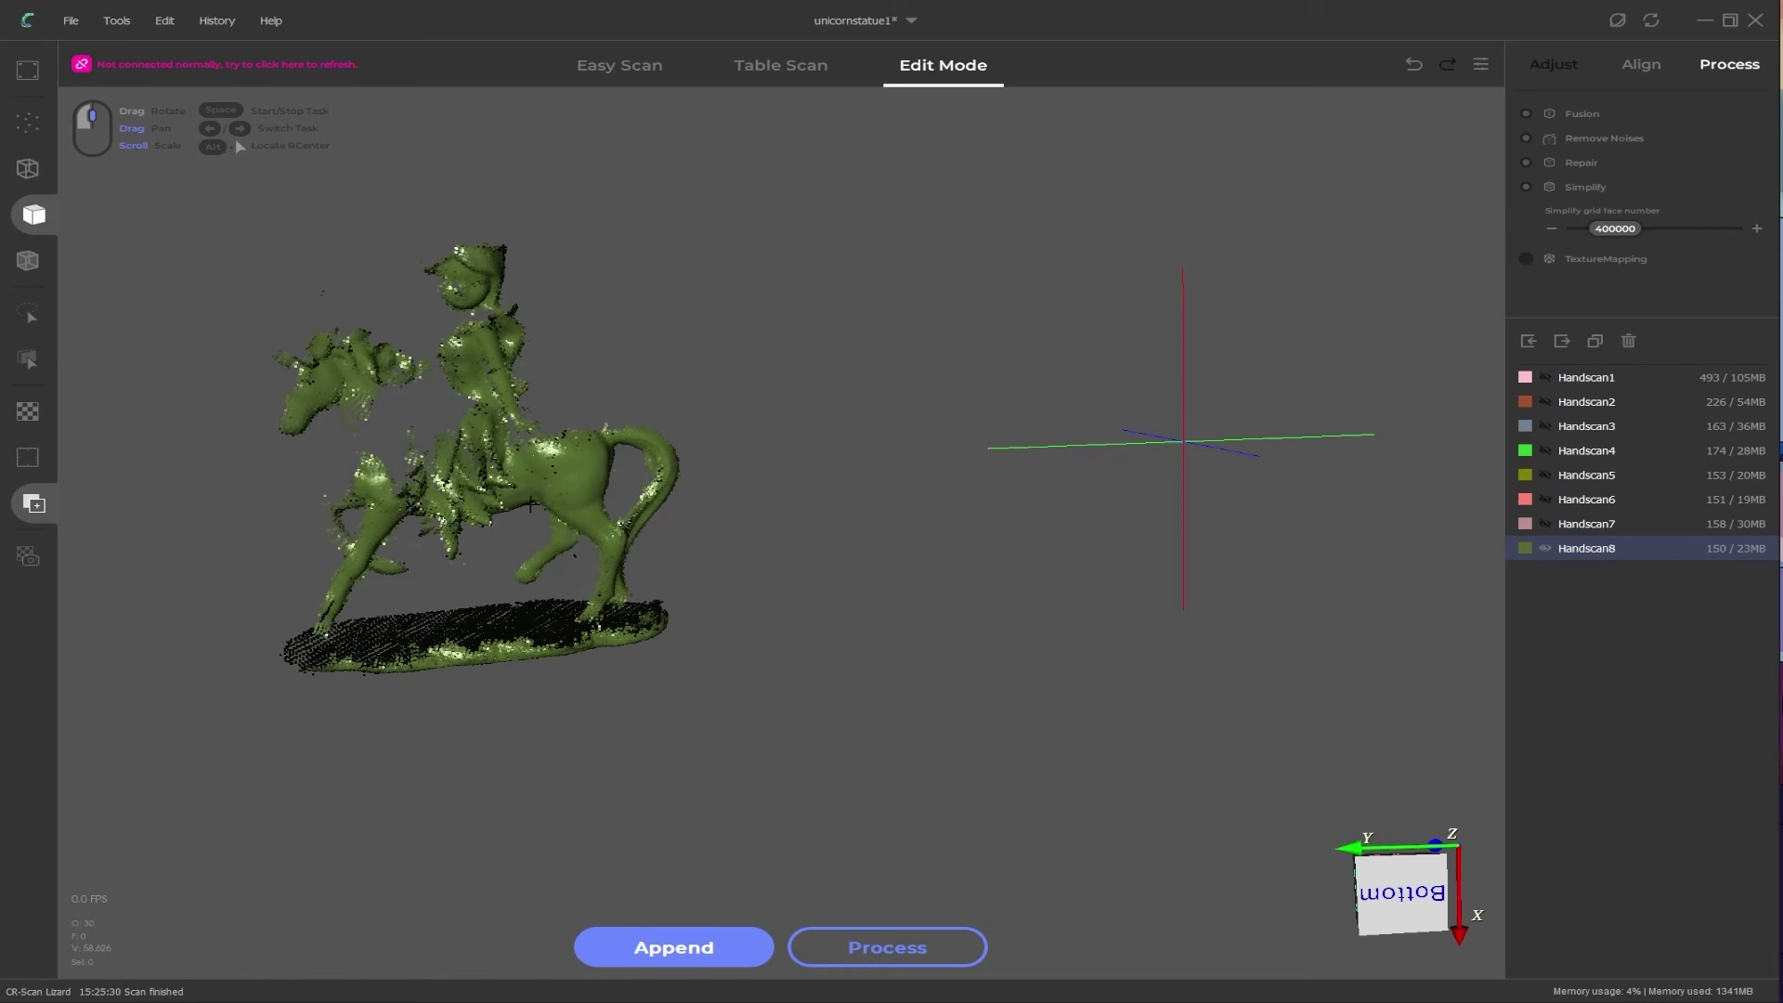
pyautogui.click(33, 503)
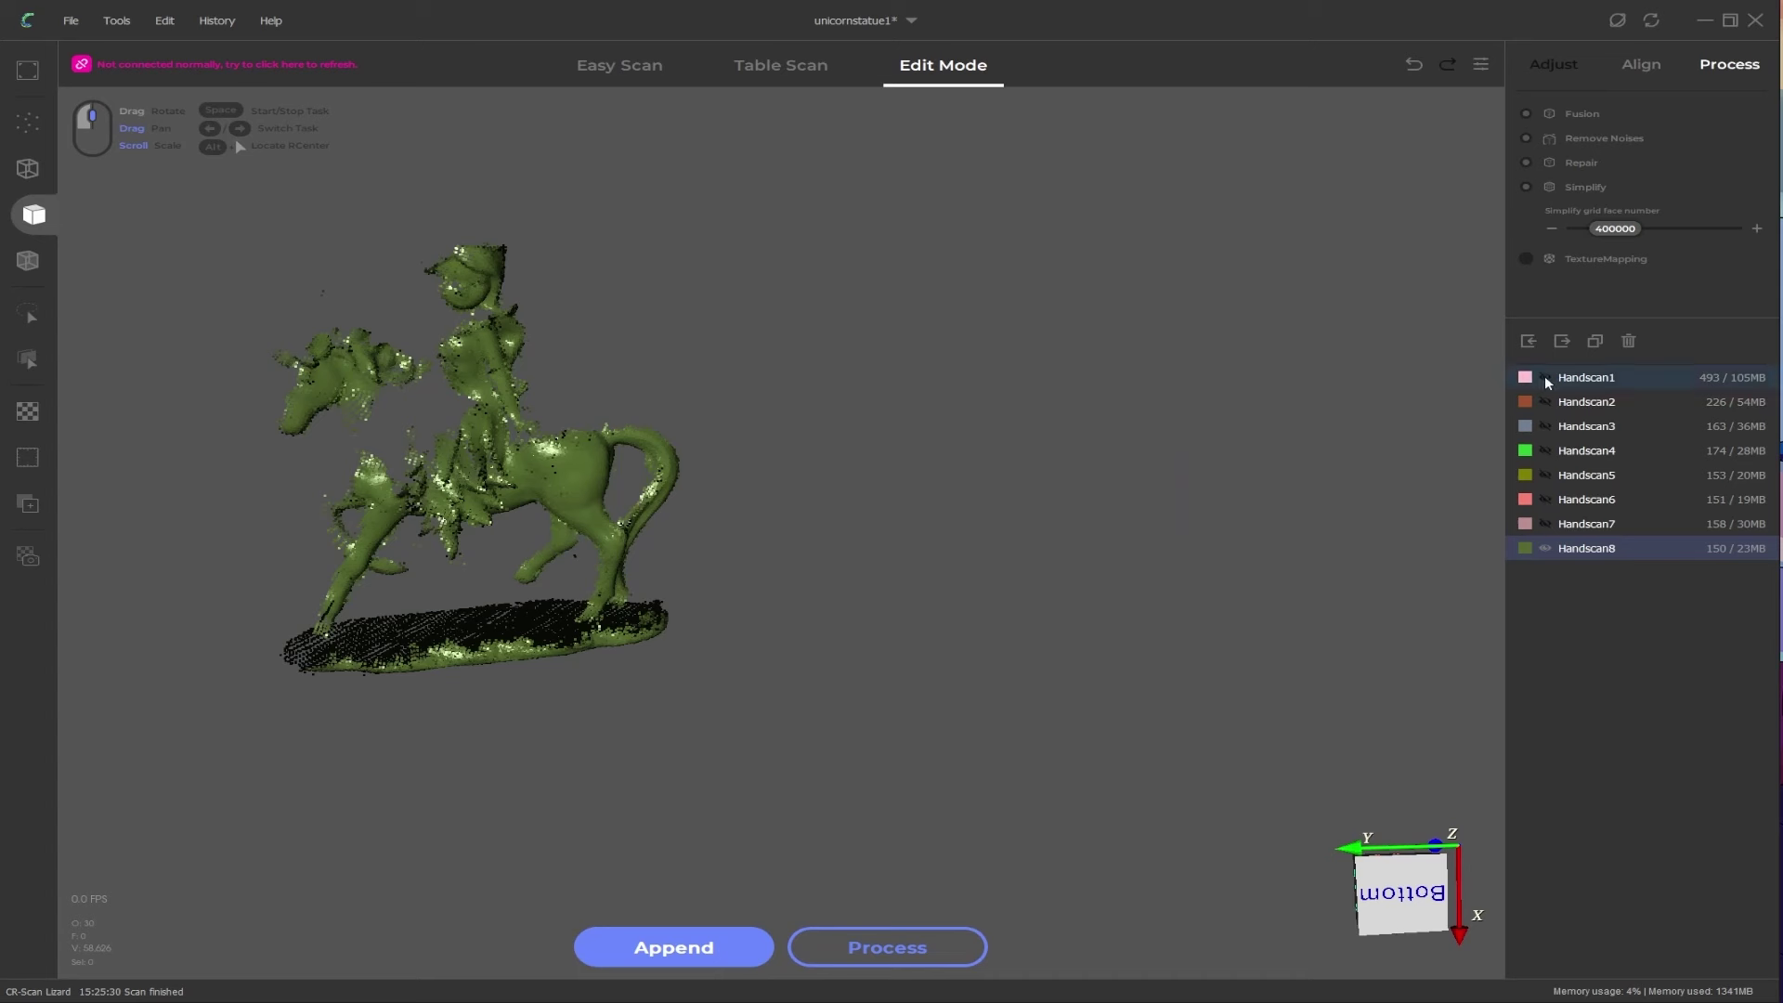
# Step: Show Handscan1 alongside Handscan8 and rotate Handscan8 independently out of its matching orientation
pyautogui.click(1546, 379)
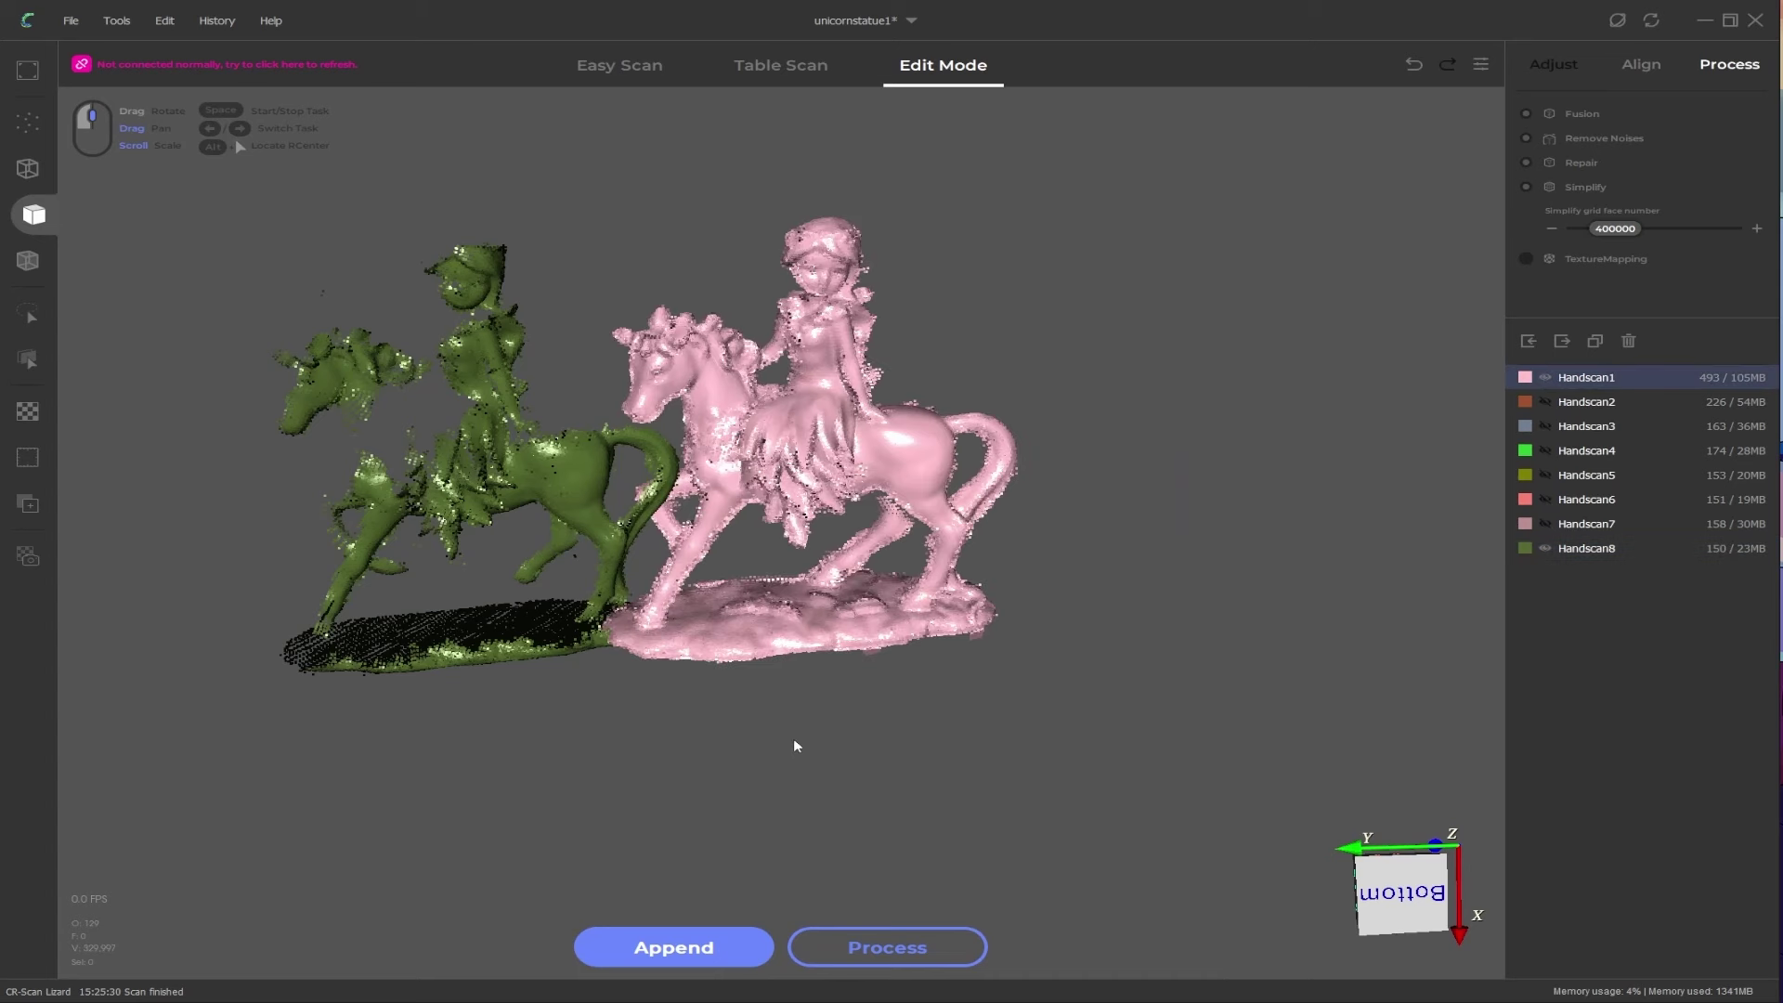
pyautogui.click(34, 503)
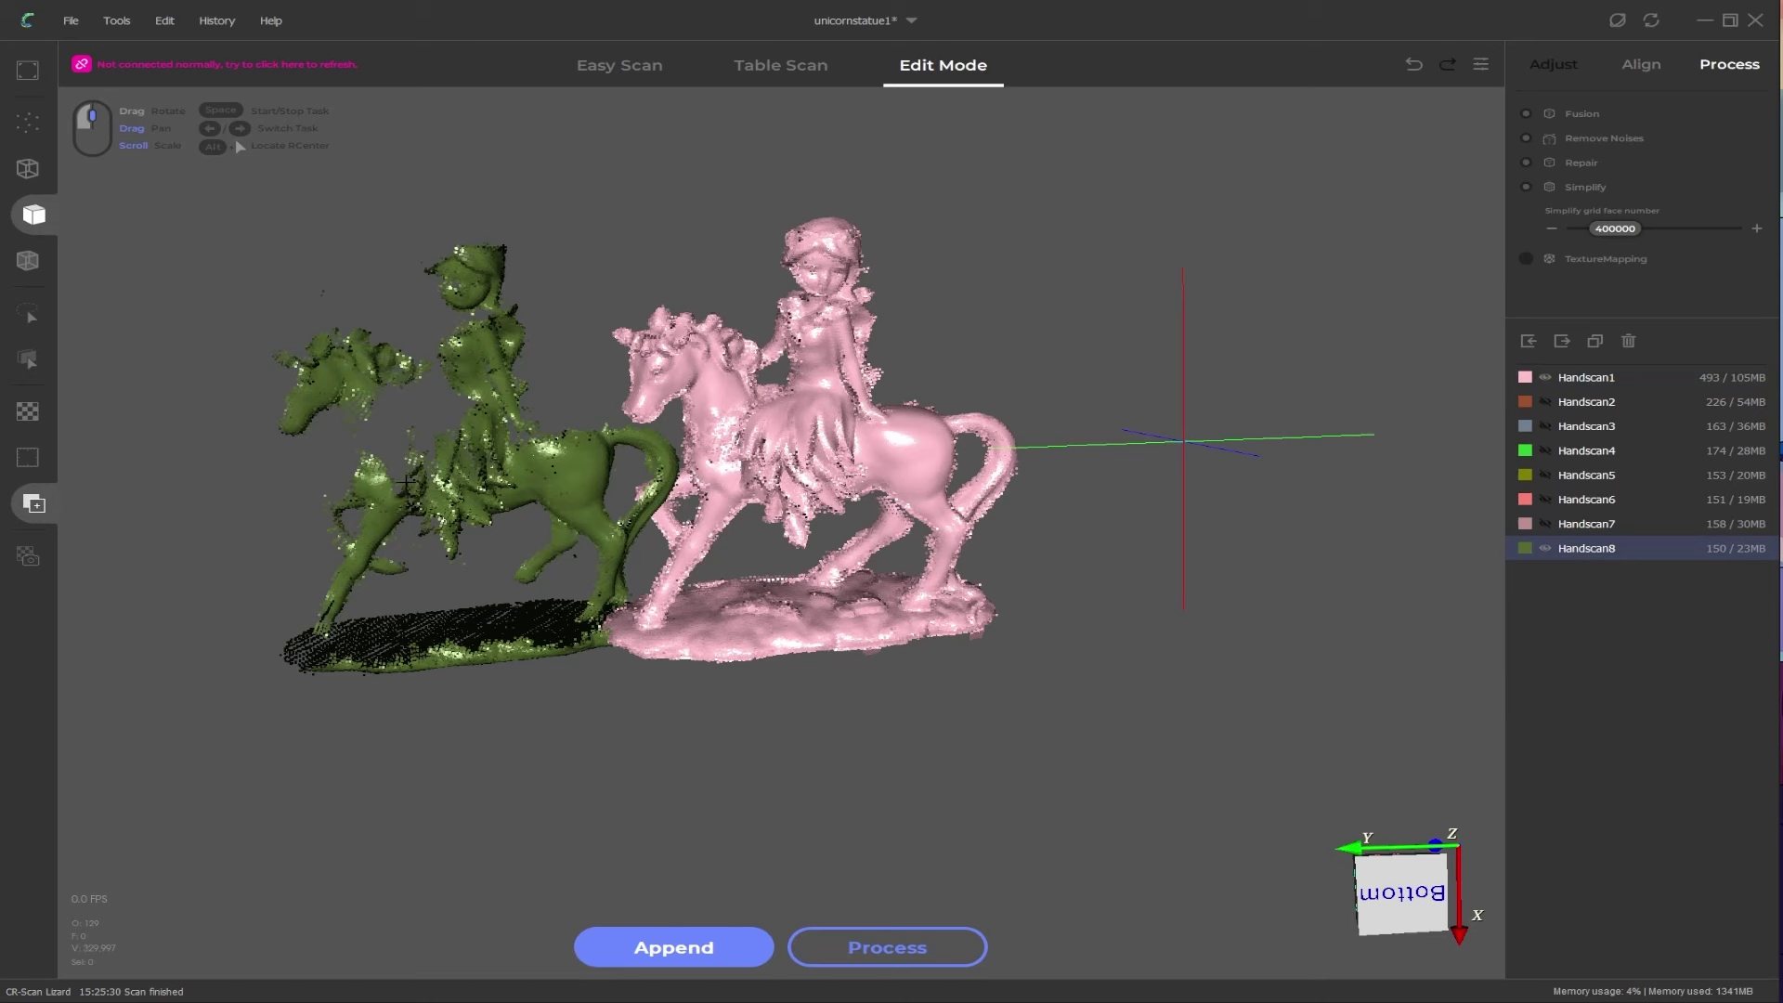
pyautogui.moveTo(406, 483); pyautogui.dragTo(423, 657)
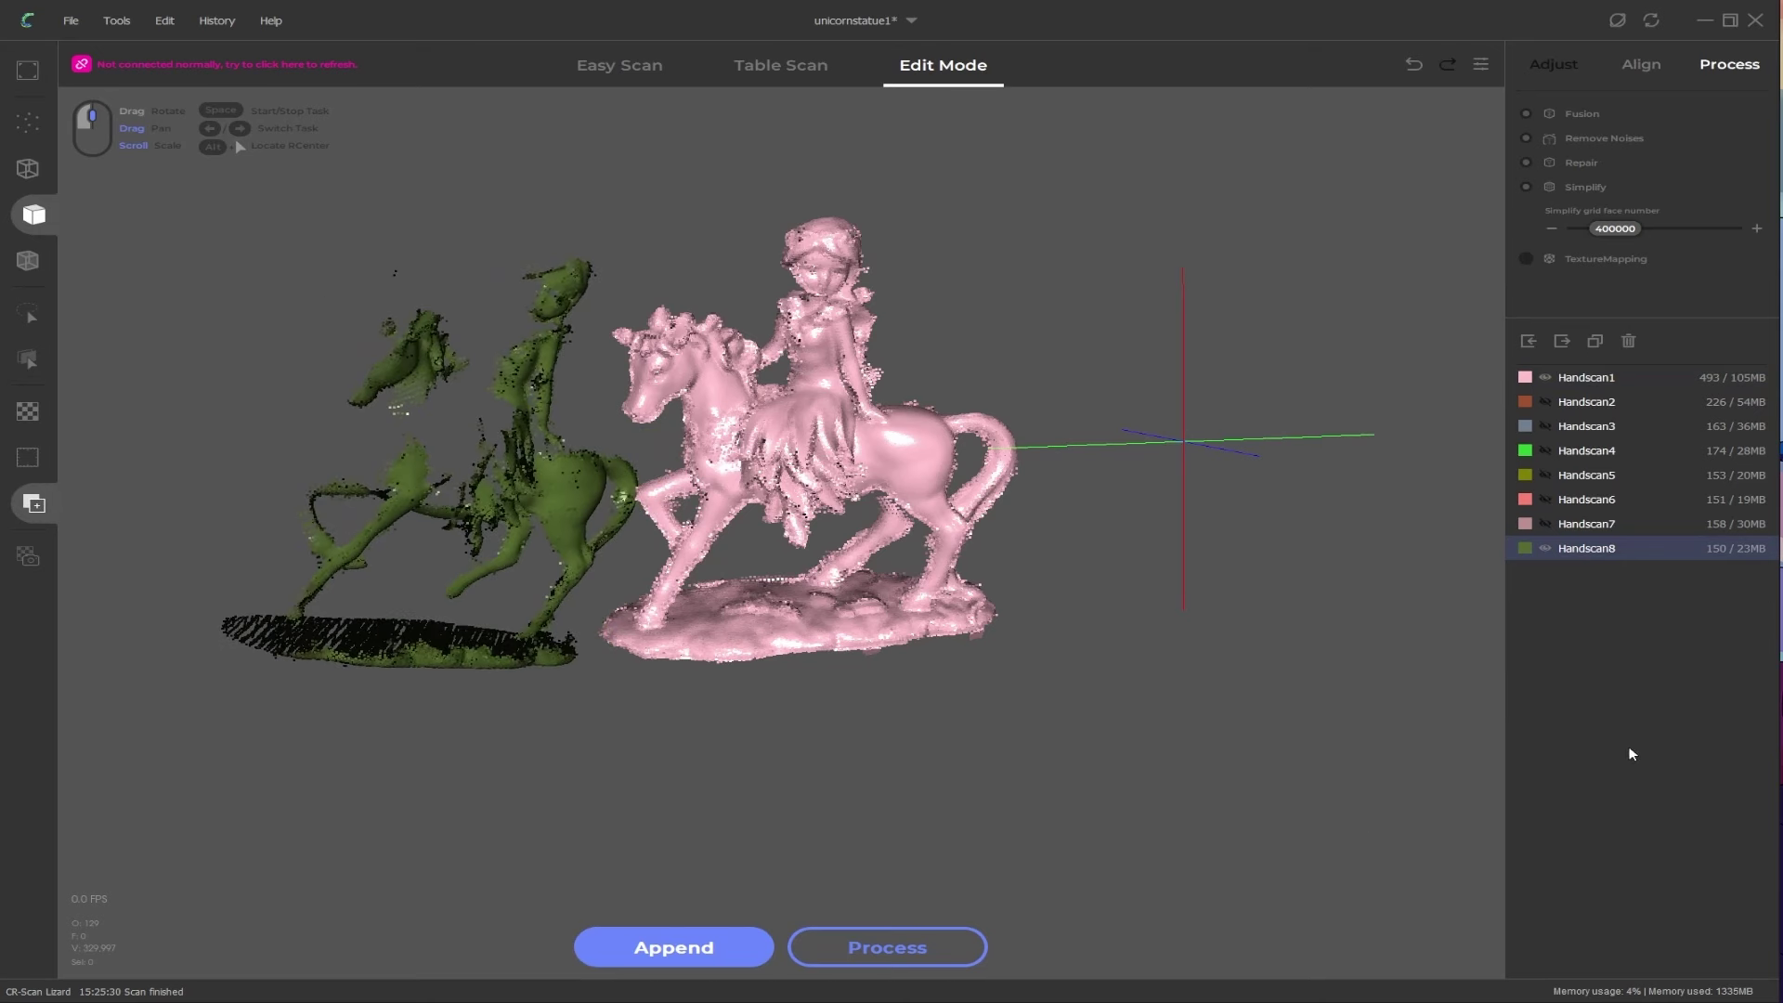
# Step: Set up a manual alignment of Handscan8 with Handscan1 and add three mark point pairs
pyautogui.click(1641, 65)
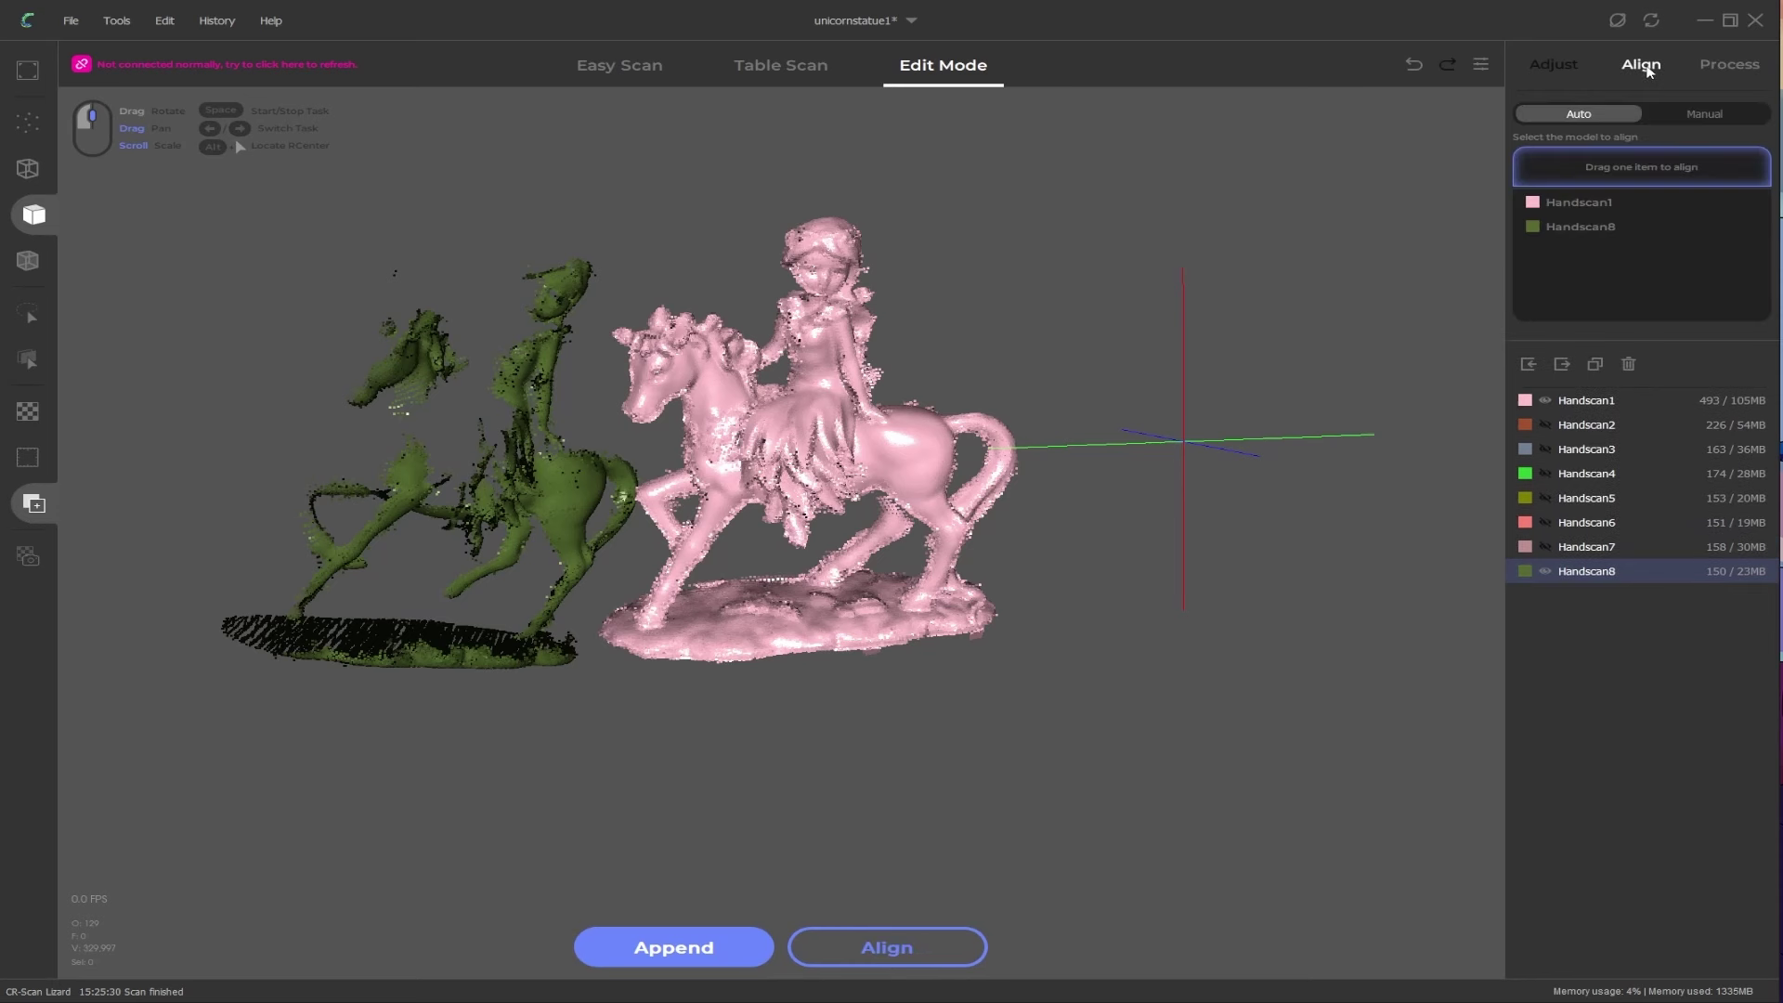
pyautogui.click(1700, 114)
pyautogui.moveTo(1568, 200); pyautogui.dragTo(1624, 165)
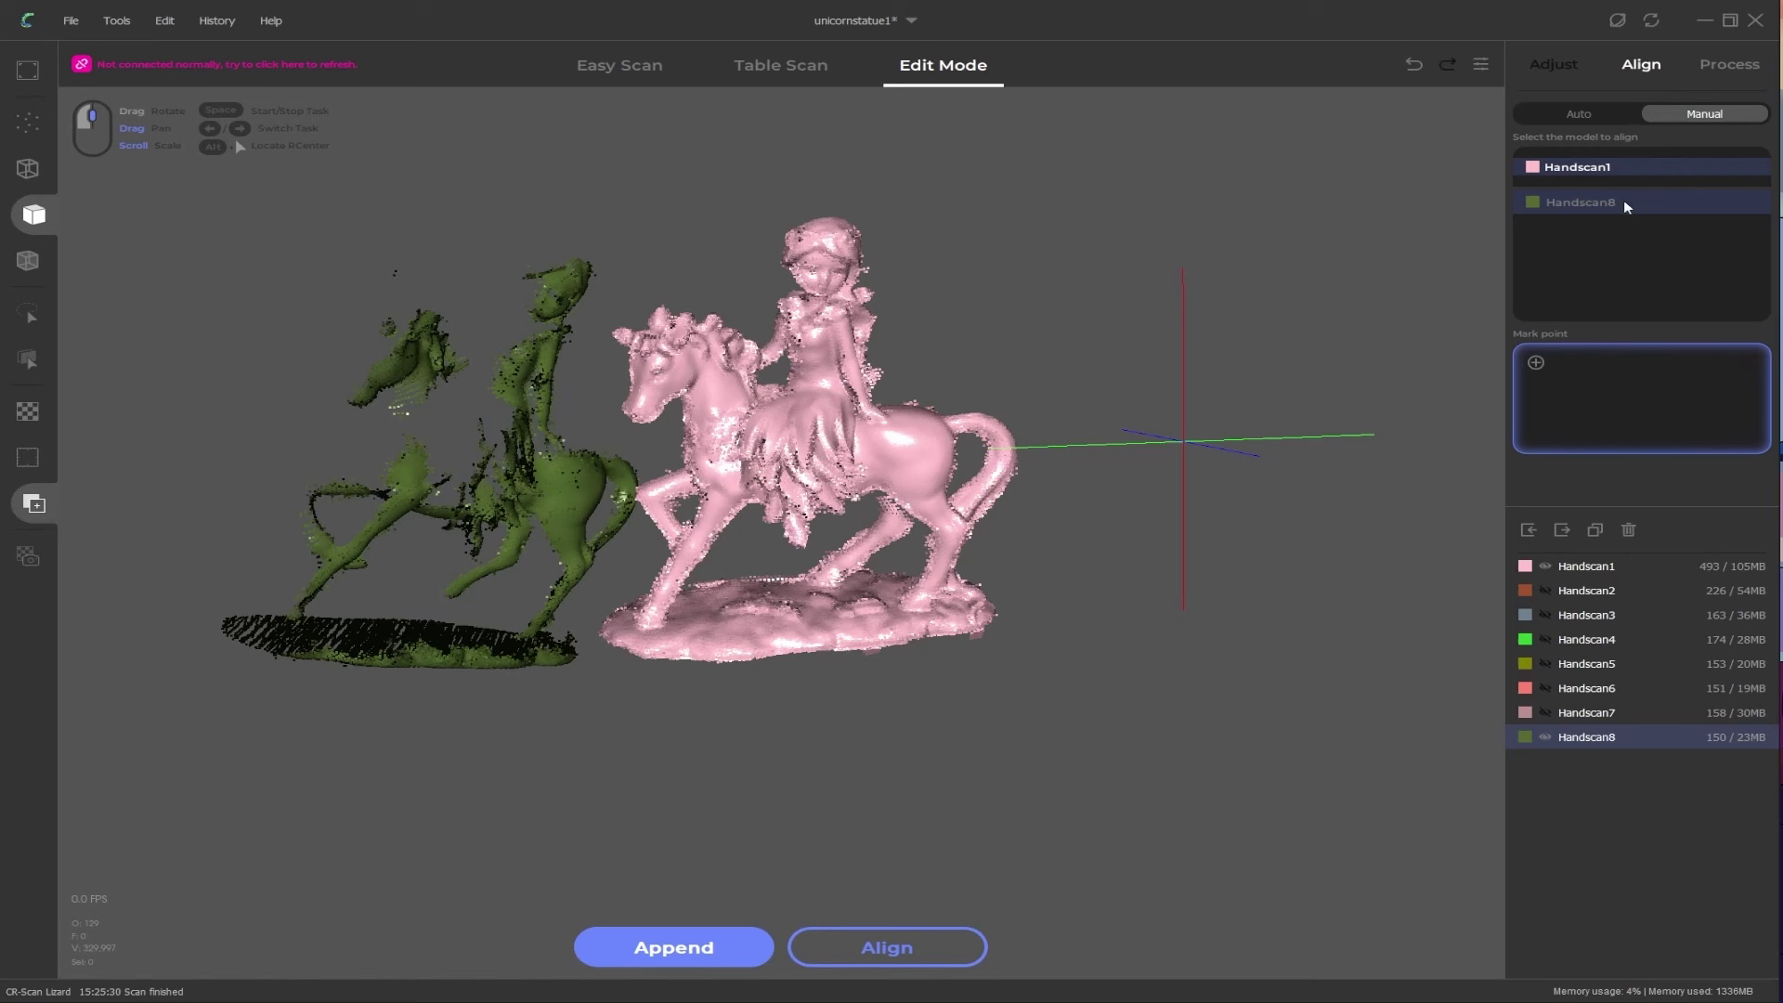
pyautogui.click(1537, 363)
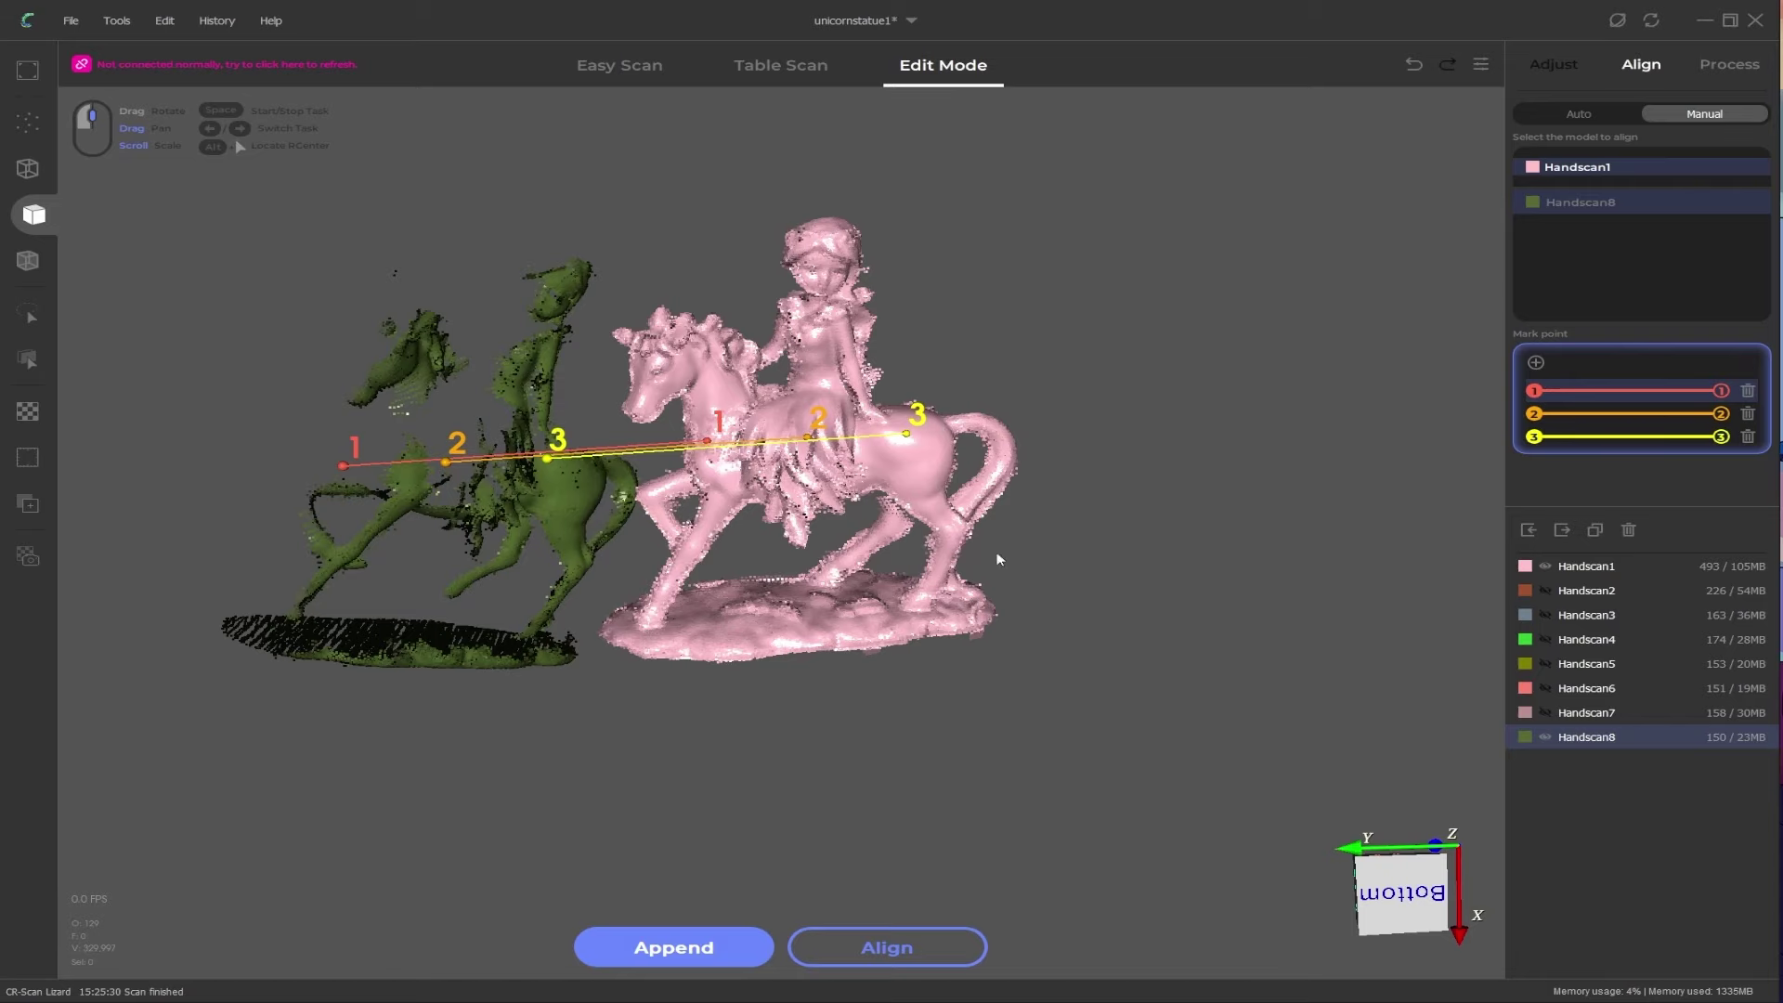
# Step: Place mark point pair 1 on the hoof of the raised front leg on both scans
pyautogui.moveTo(996, 559); pyautogui.dragTo(882, 566)
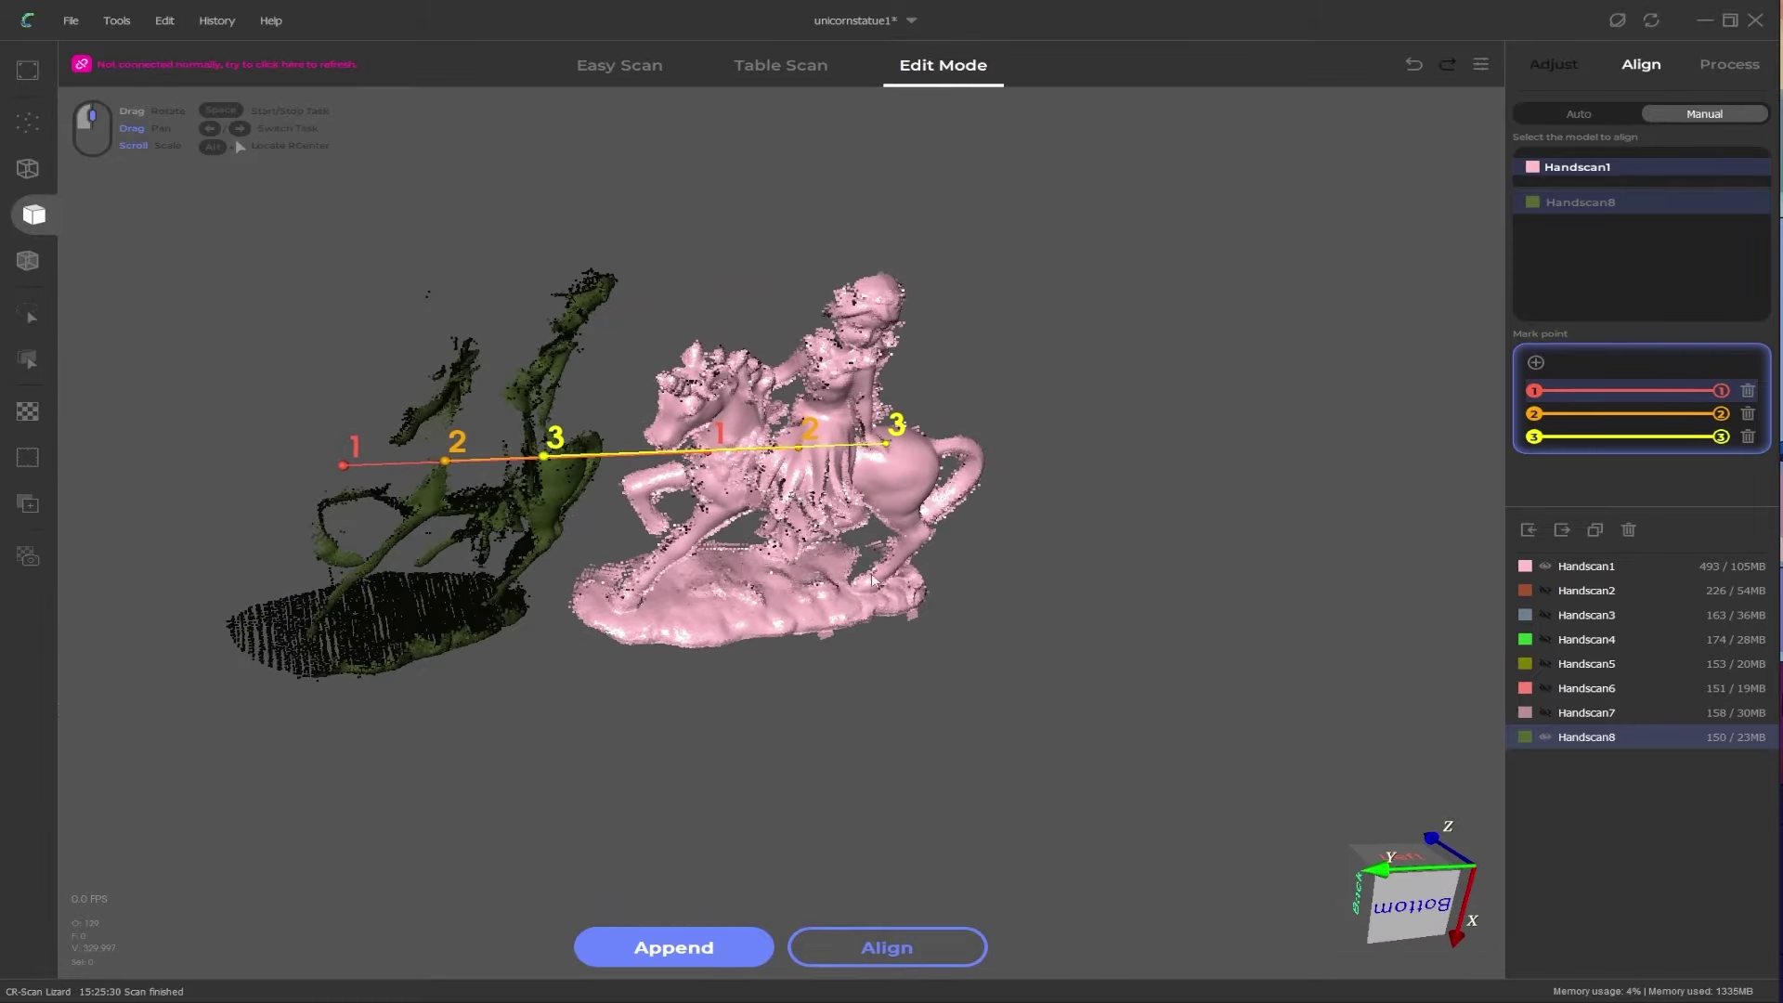
pyautogui.click(657, 531)
pyautogui.moveTo(376, 563); pyautogui.dragTo(342, 557)
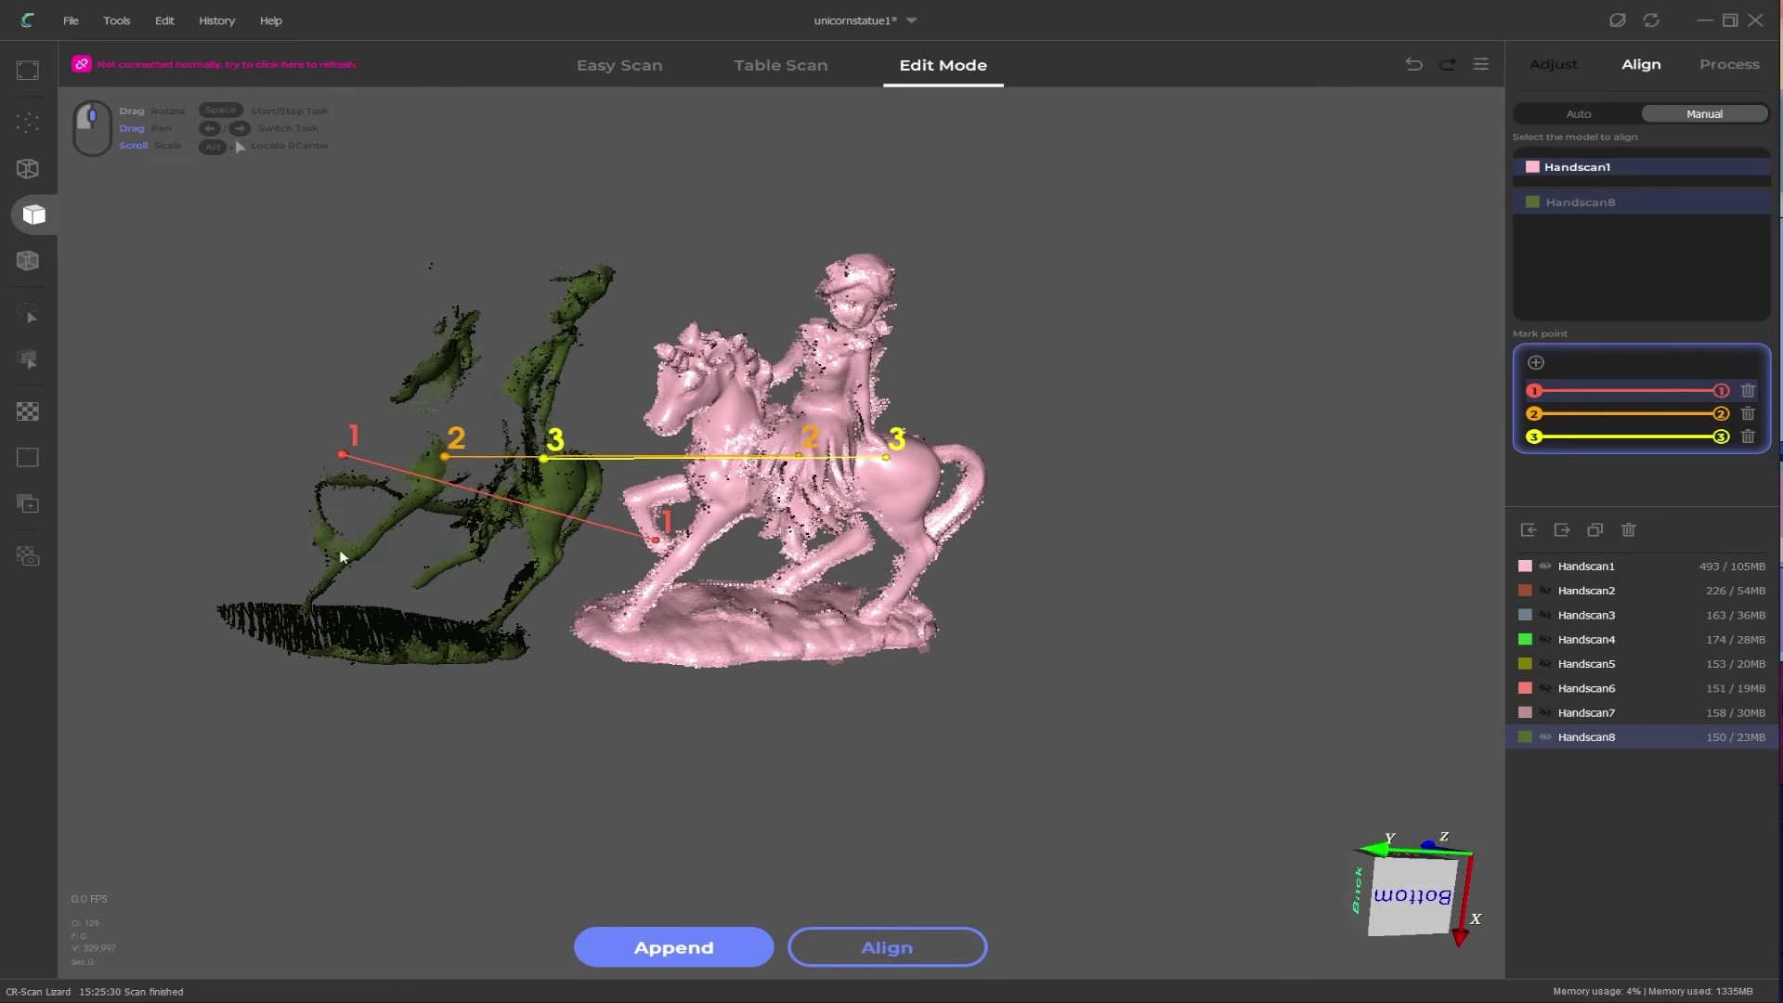
pyautogui.click(321, 536)
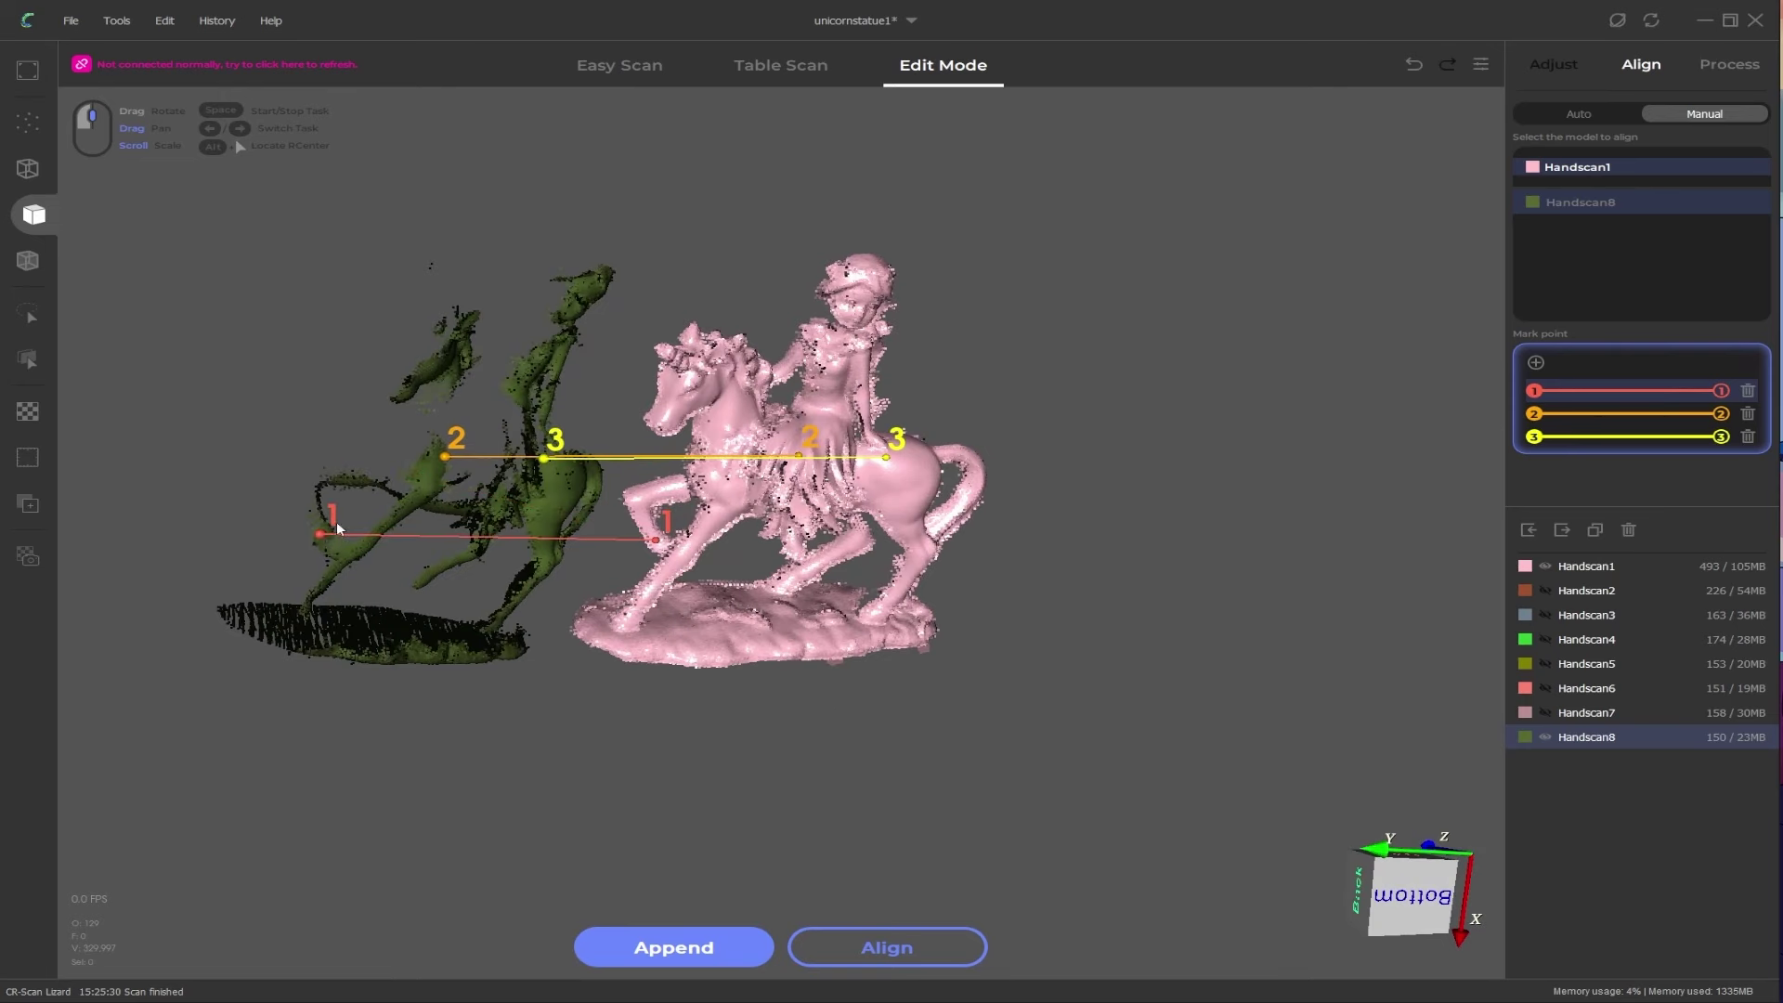
# Step: Place mark point pair 2 on top of the unicorn's rump near the tail on both scans
pyautogui.moveTo(656, 563); pyautogui.dragTo(678, 557)
pyautogui.click(1592, 411)
pyautogui.moveTo(871, 583); pyautogui.dragTo(620, 242)
pyautogui.click(609, 412)
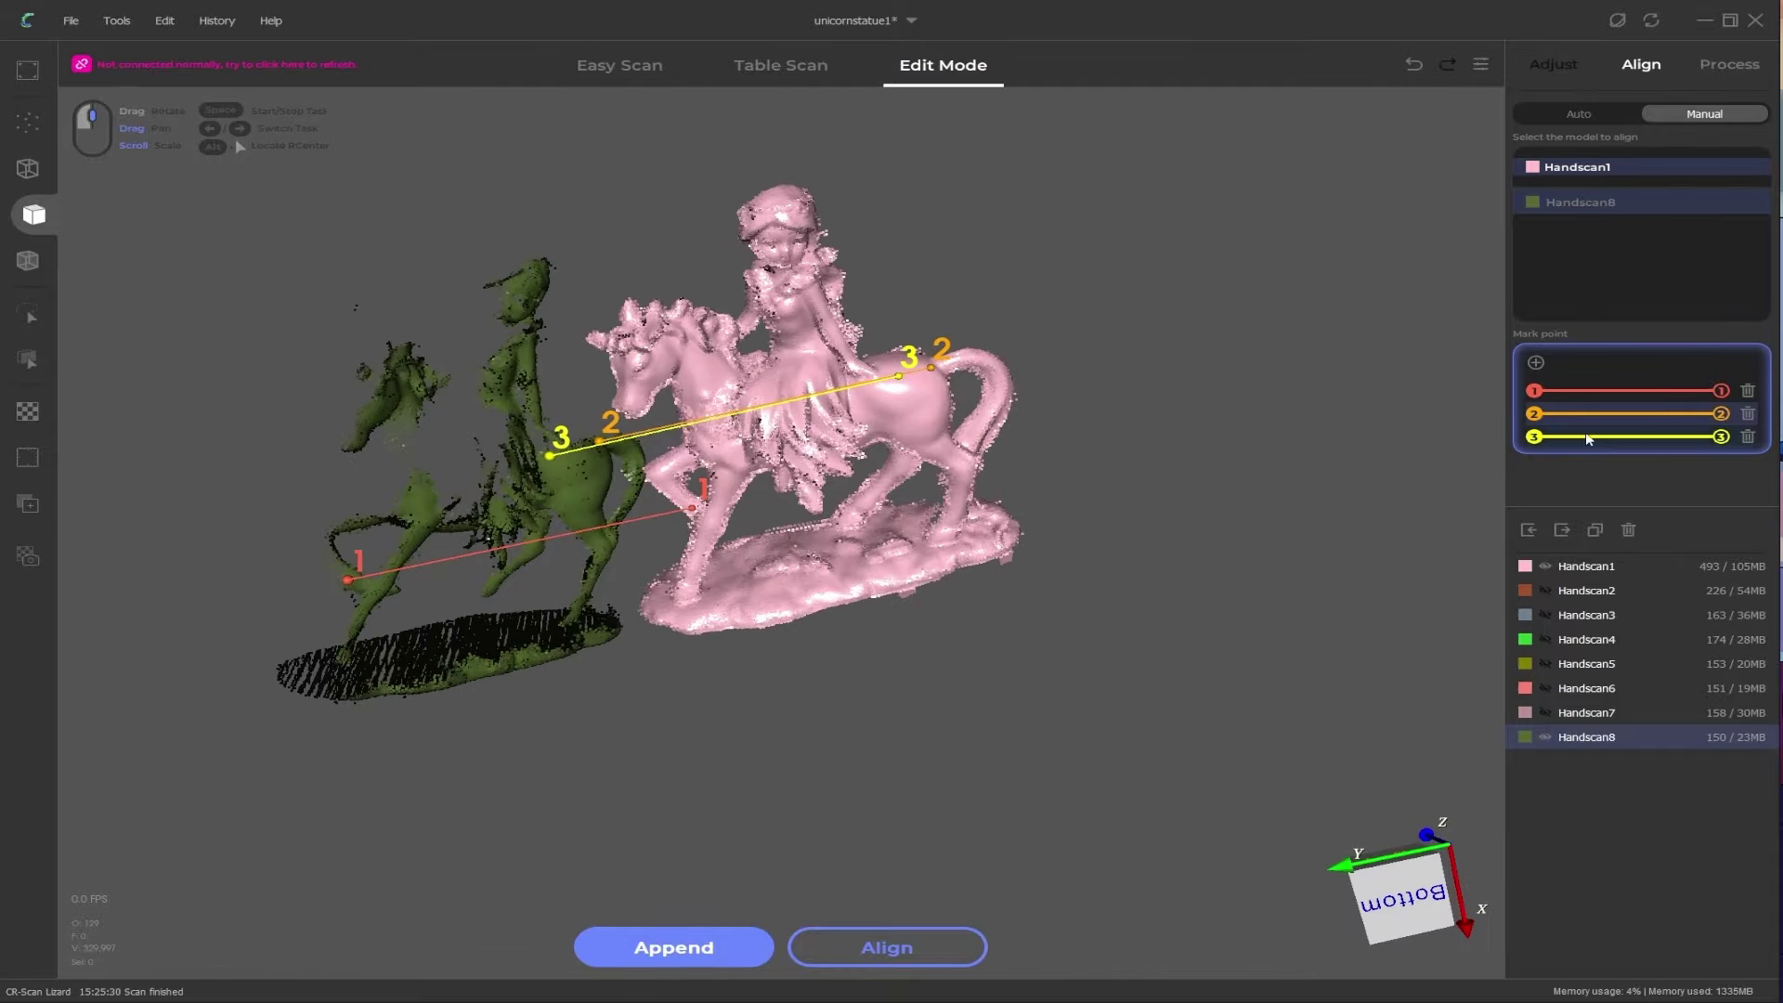
# Step: Place mark point pair 3 on the rider's forehead on both scans and run the alignment
pyautogui.click(1608, 440)
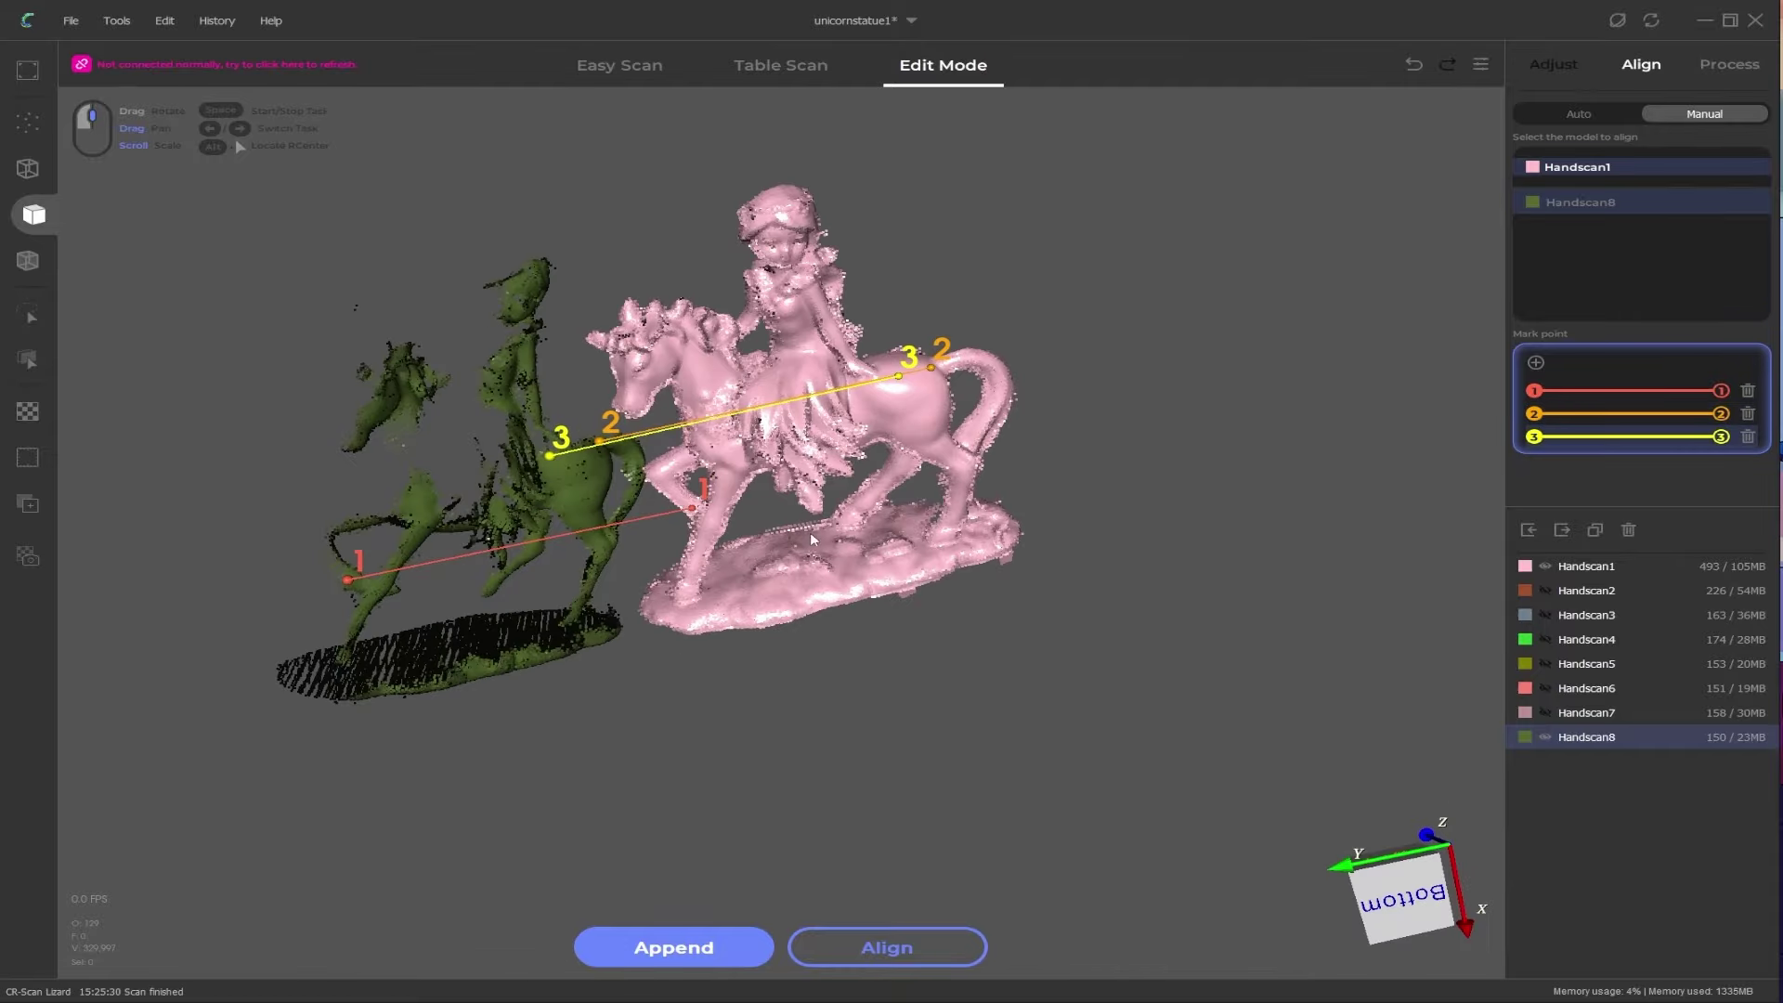
pyautogui.moveTo(958, 565); pyautogui.dragTo(840, 524)
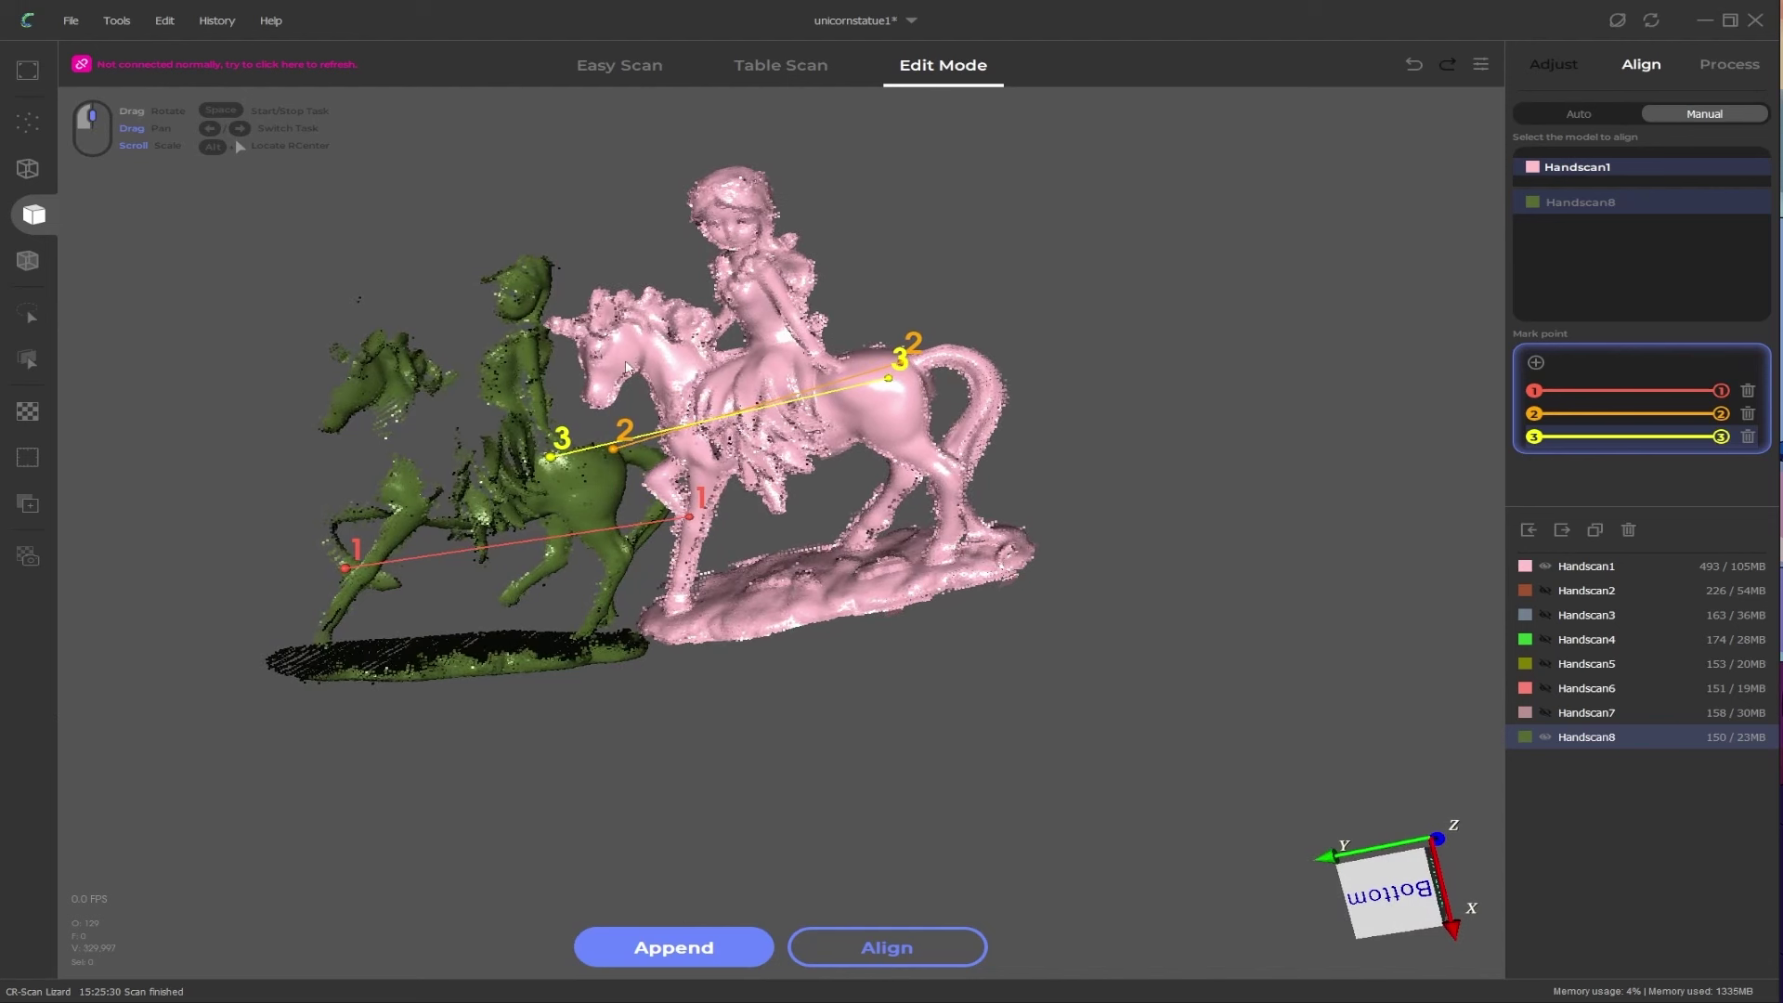
pyautogui.click(521, 280)
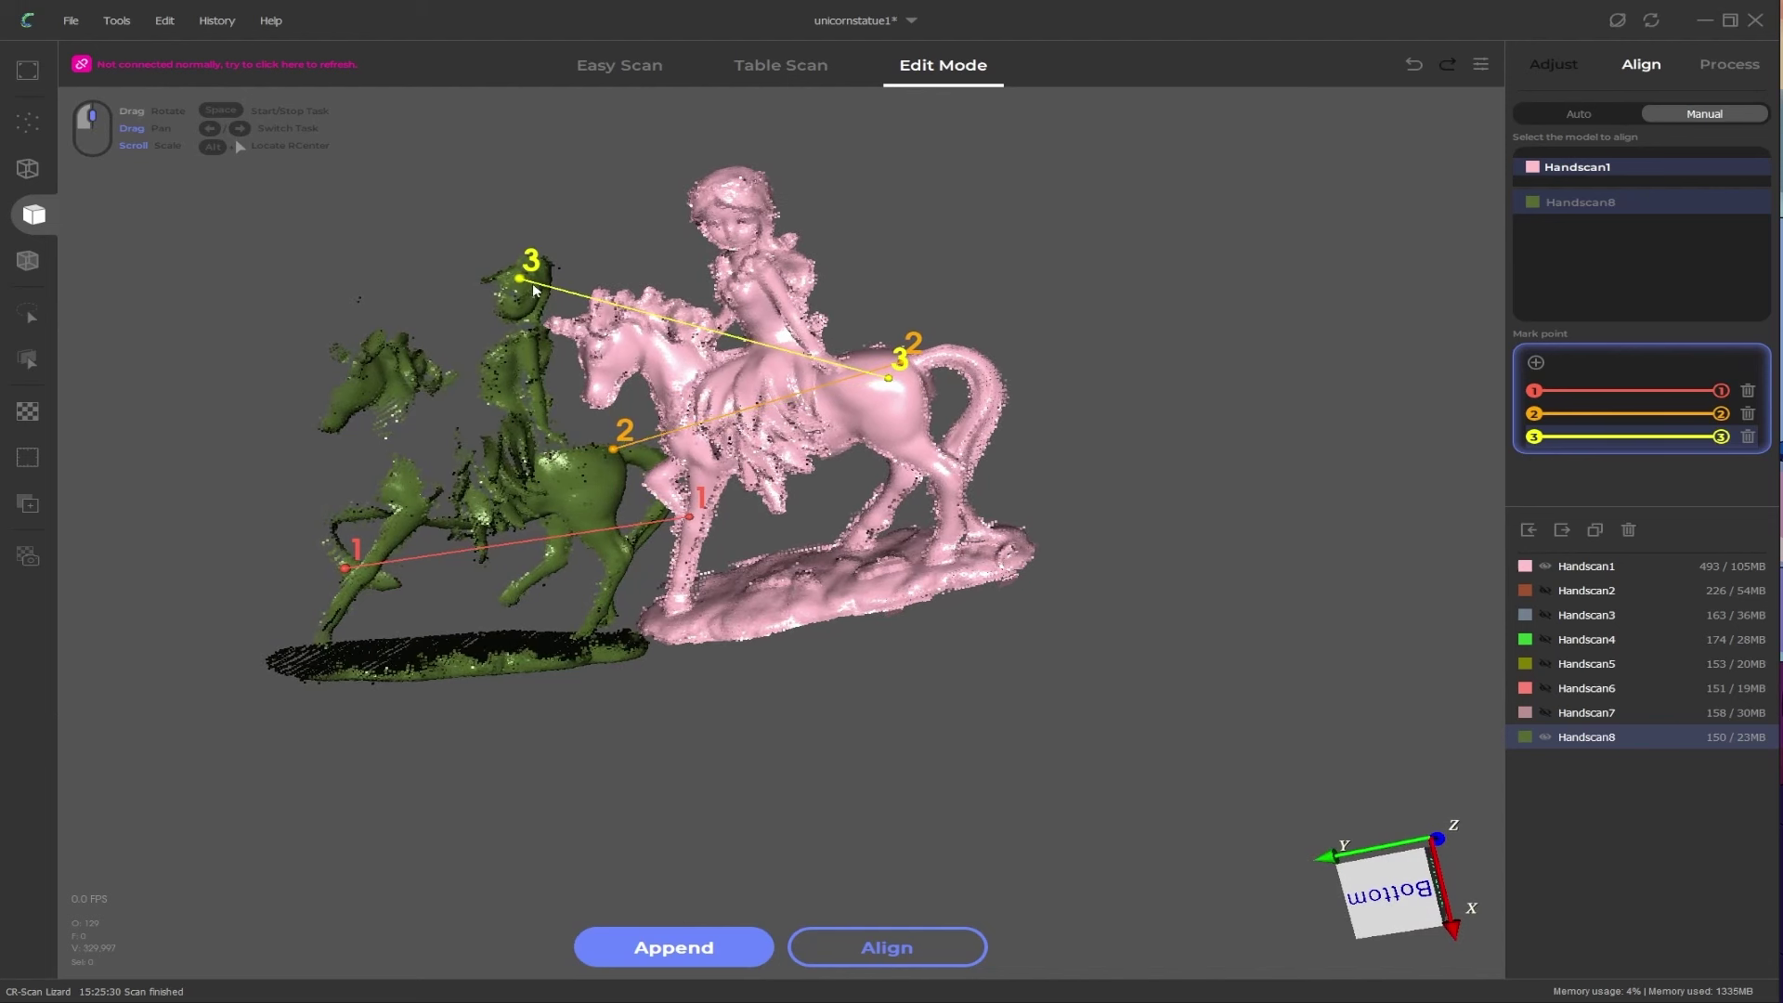
pyautogui.click(725, 213)
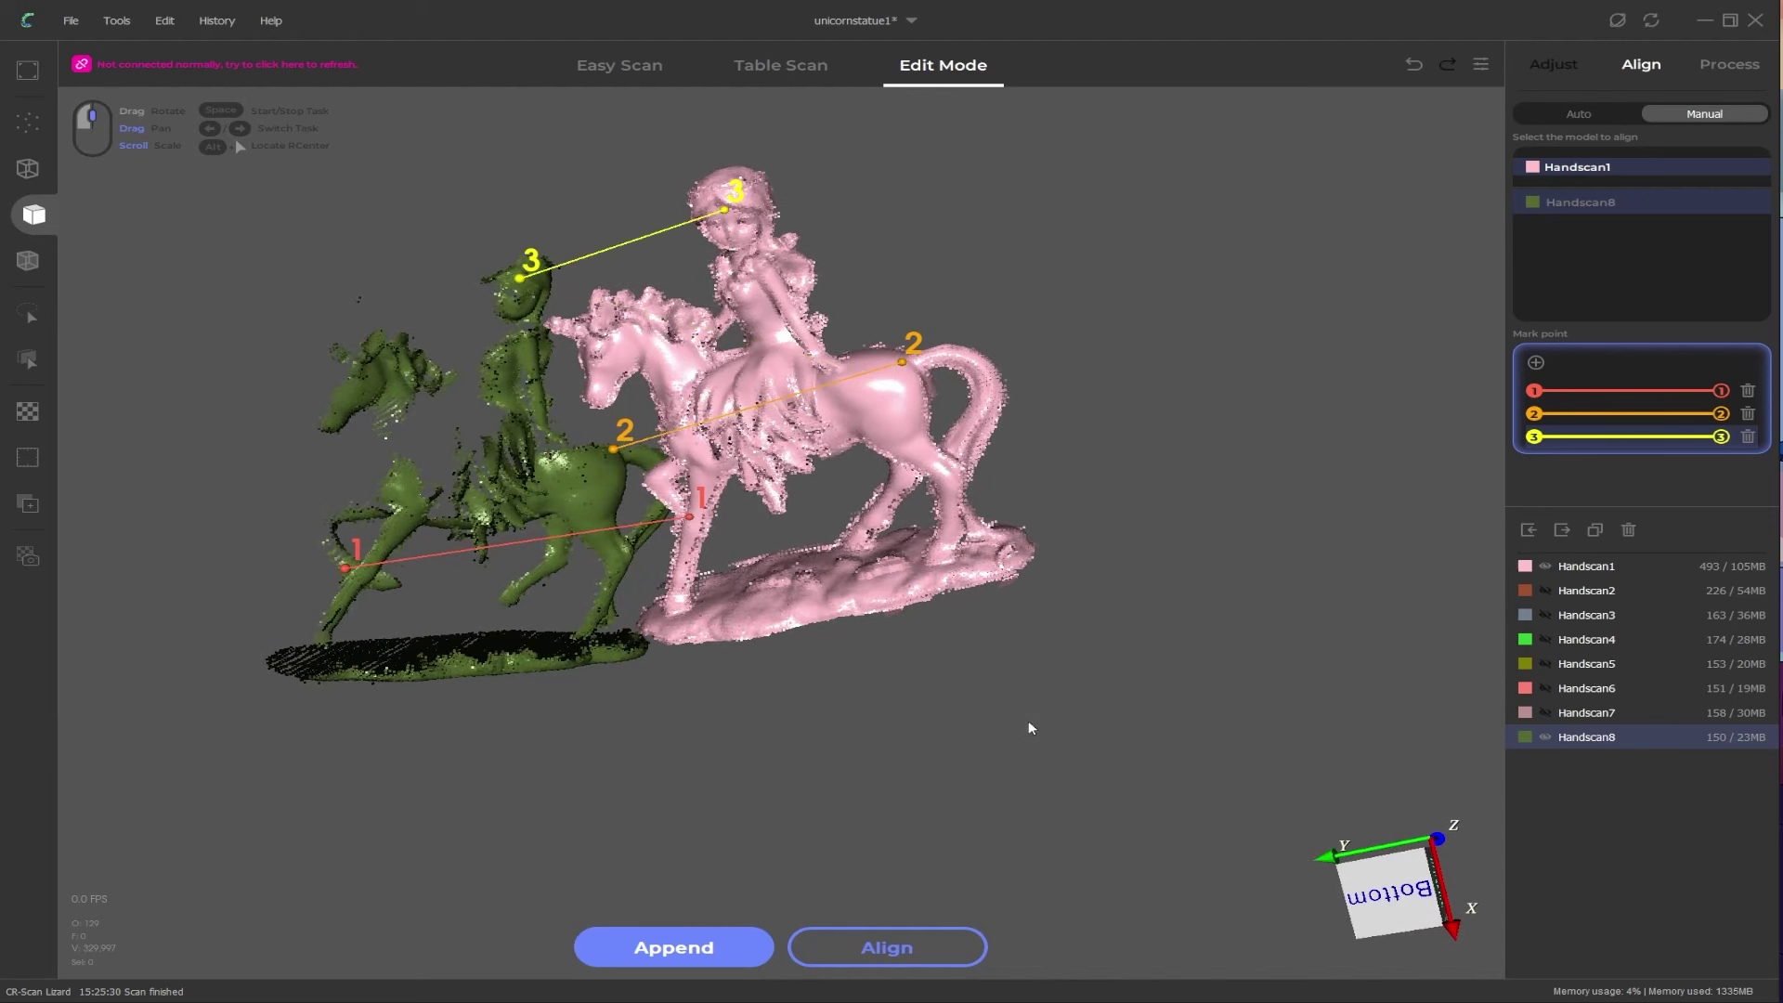
pyautogui.click(925, 957)
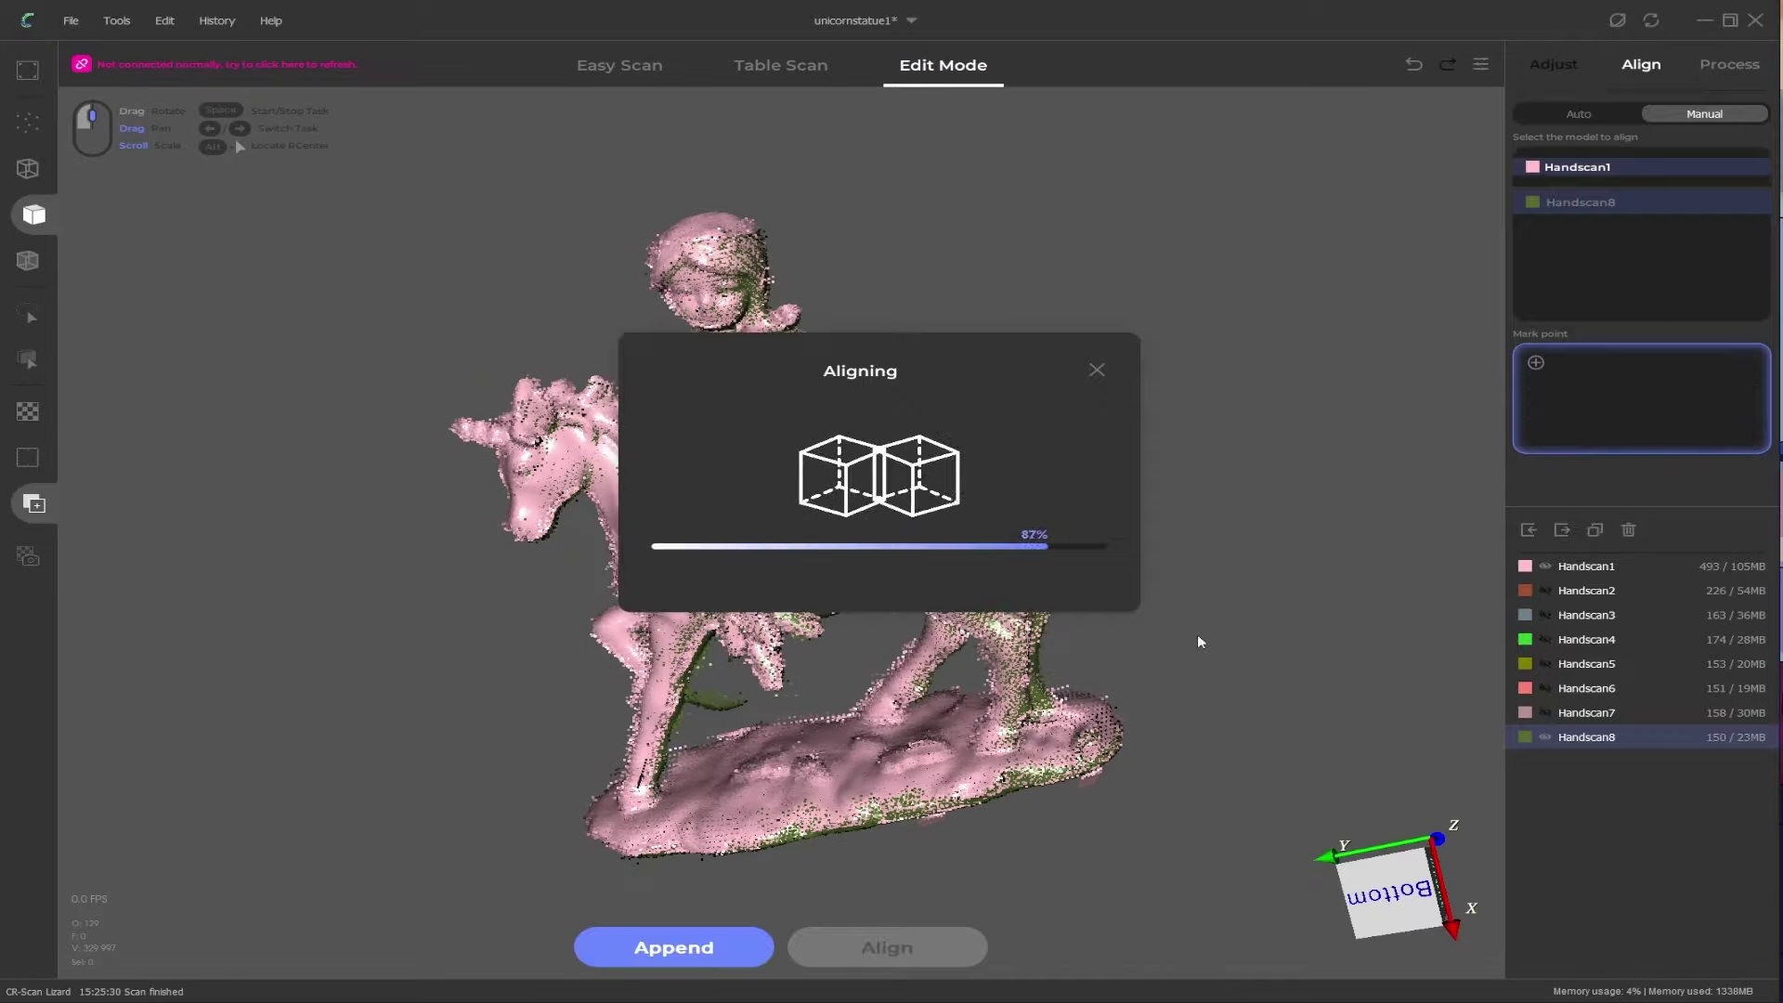
# Step: Toggle the visibility of Handscan8 repeatedly to compare its fit against Handscan1
pyautogui.moveTo(1161, 558); pyautogui.dragTo(760, 956)
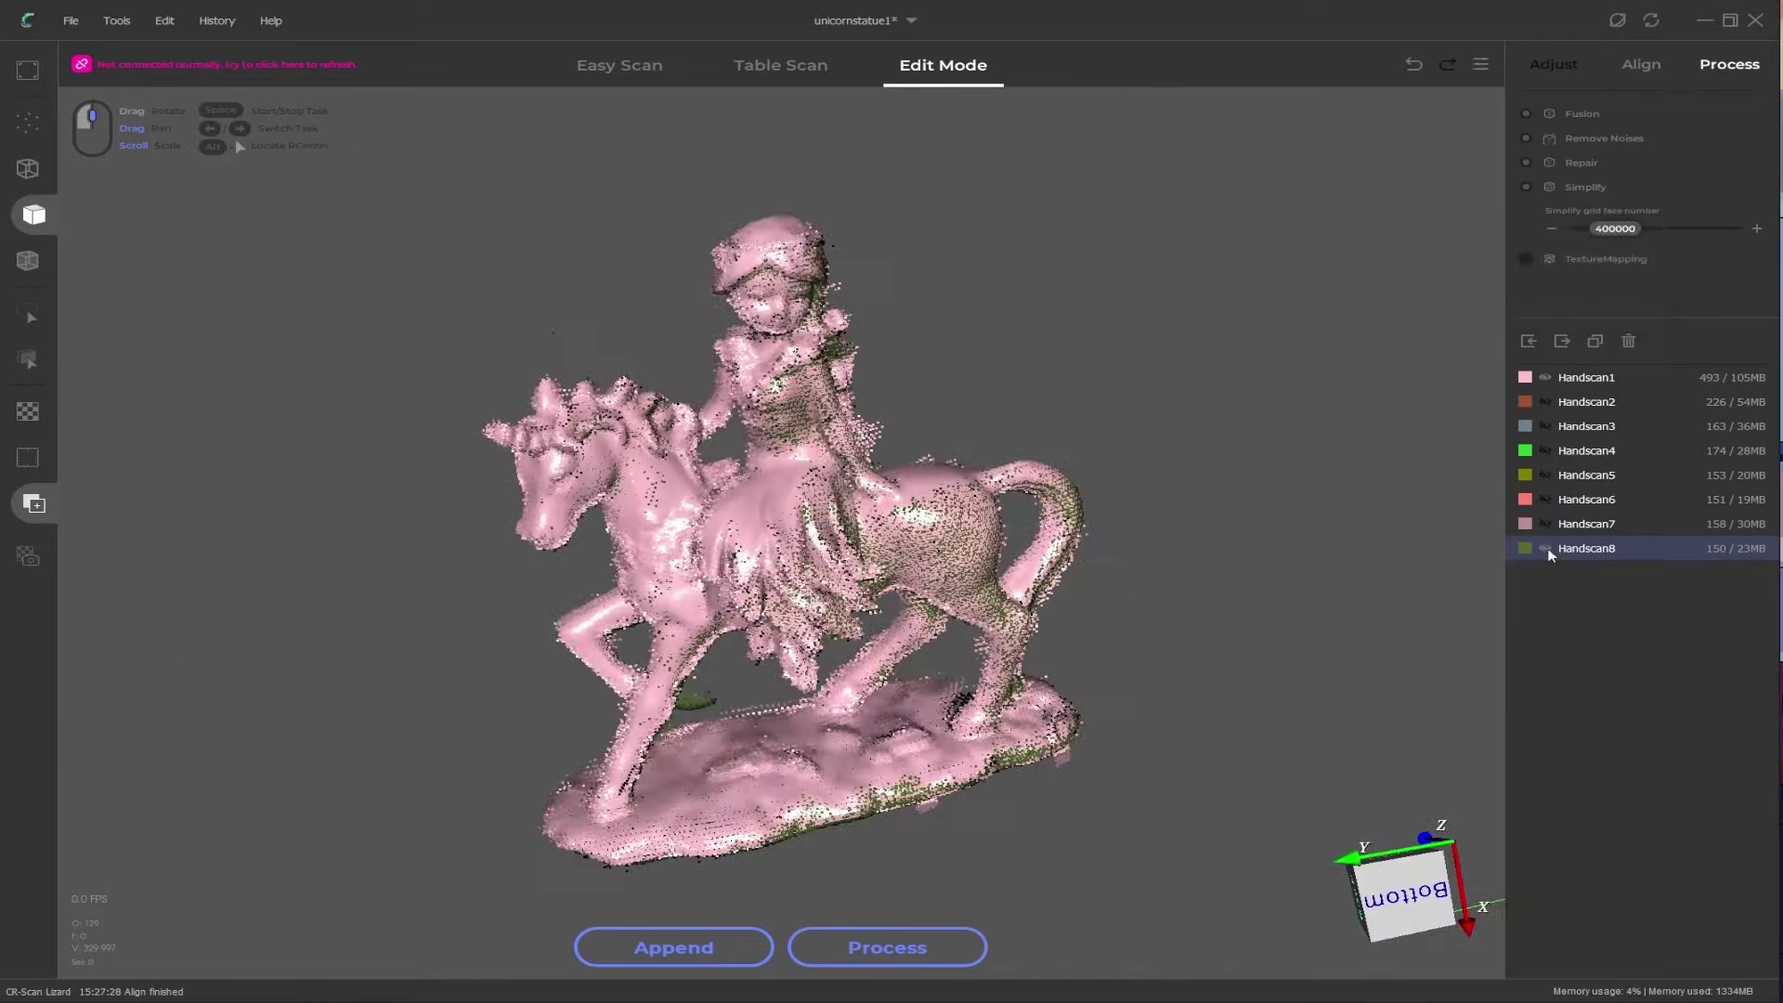
pyautogui.click(1548, 552)
pyautogui.click(1548, 550)
pyautogui.click(1548, 550)
pyautogui.click(1548, 549)
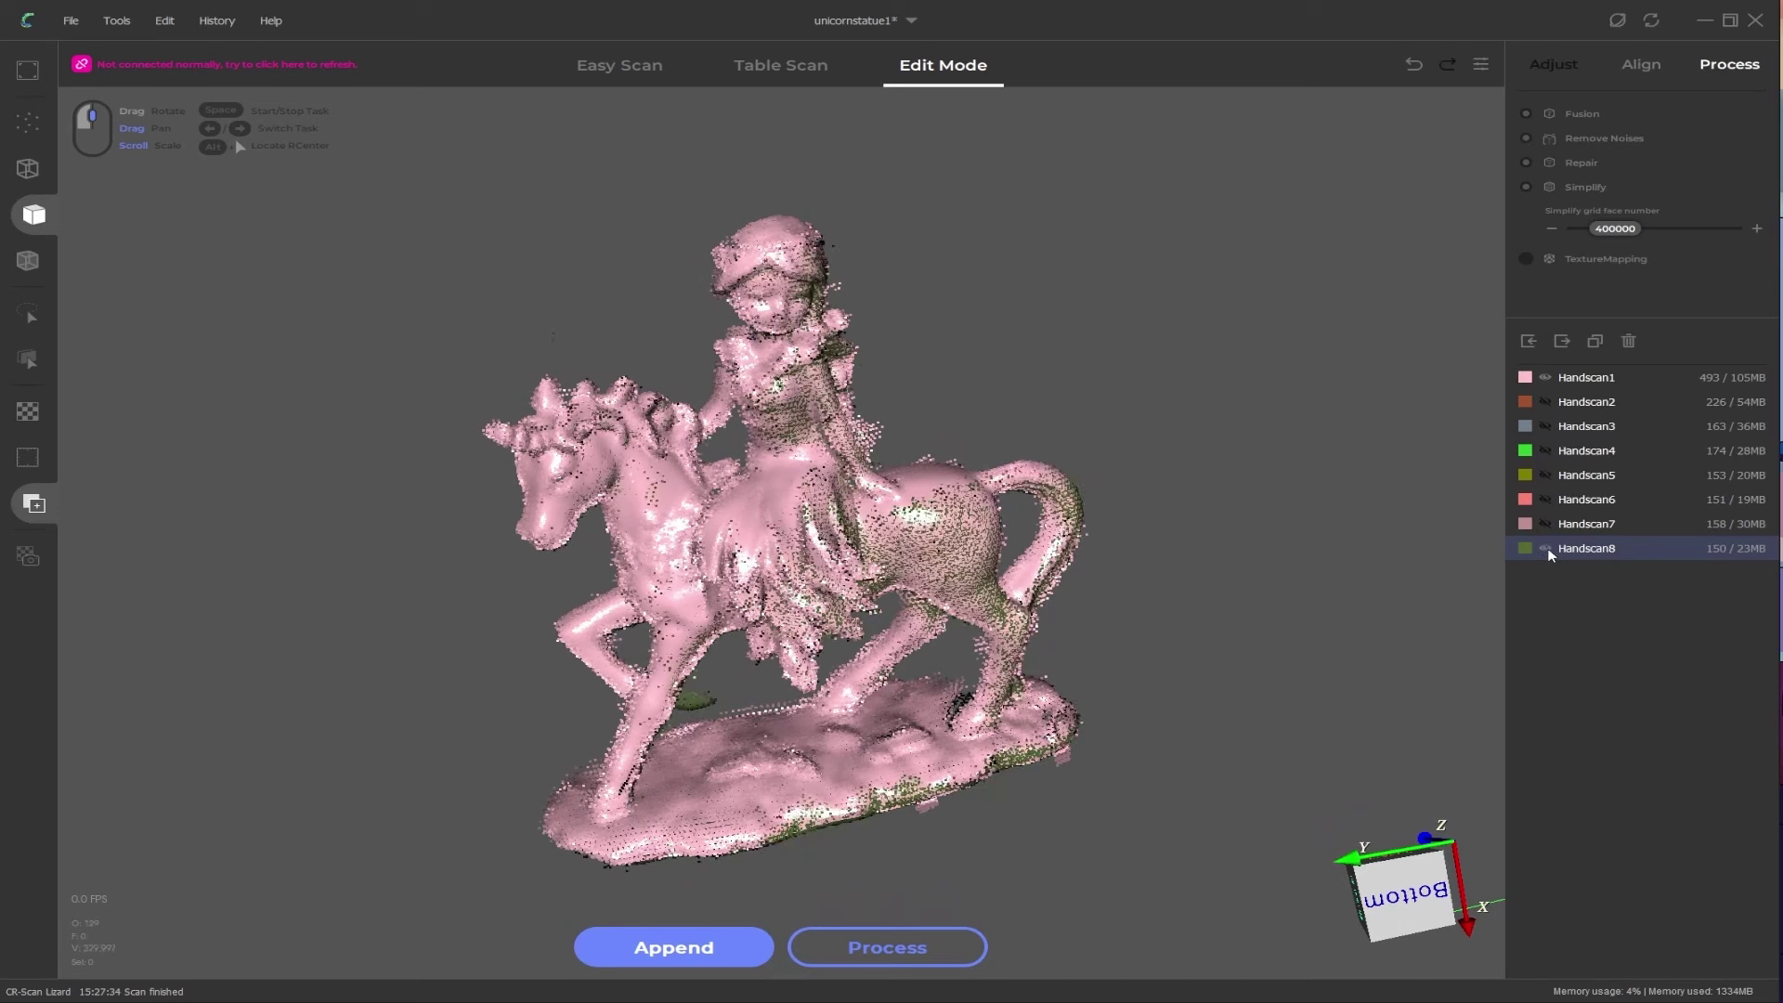
pyautogui.click(1548, 549)
pyautogui.click(1548, 550)
pyautogui.click(1547, 550)
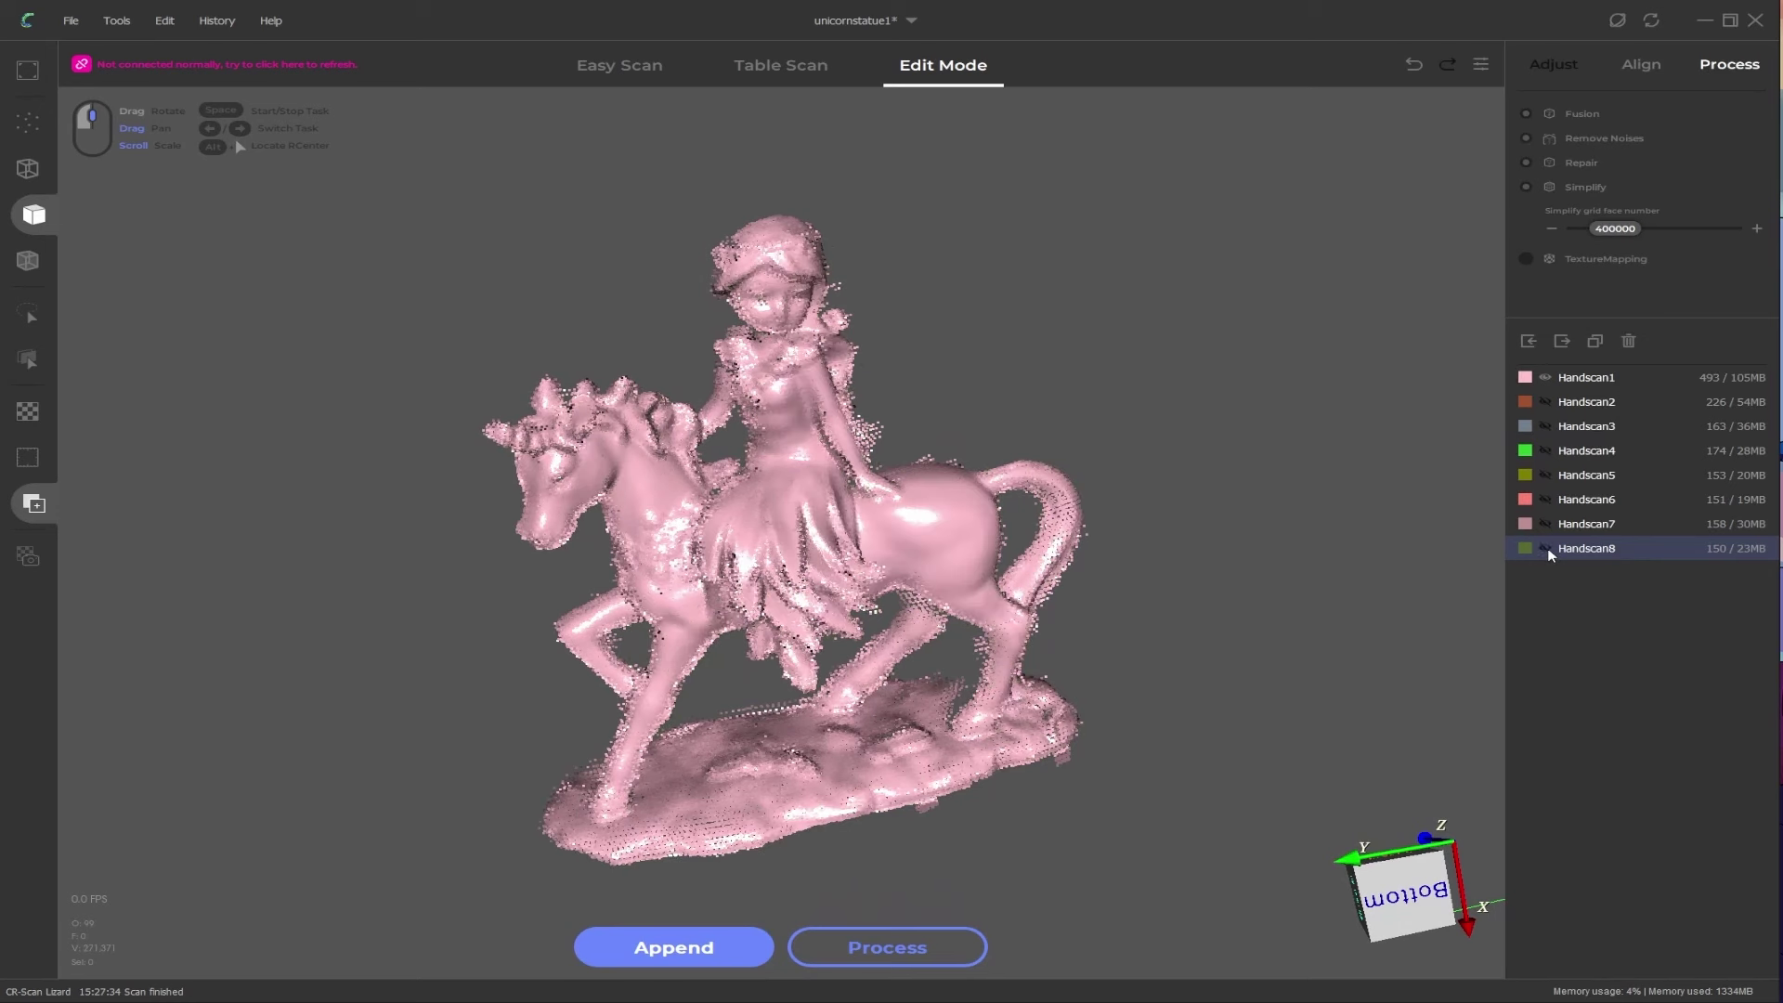
pyautogui.click(1548, 550)
# Step: Show Handscan7 and toggle Handscan6 on and off to check how it fits the statue from several angles
pyautogui.click(1548, 527)
pyautogui.click(1545, 500)
pyautogui.click(1545, 500)
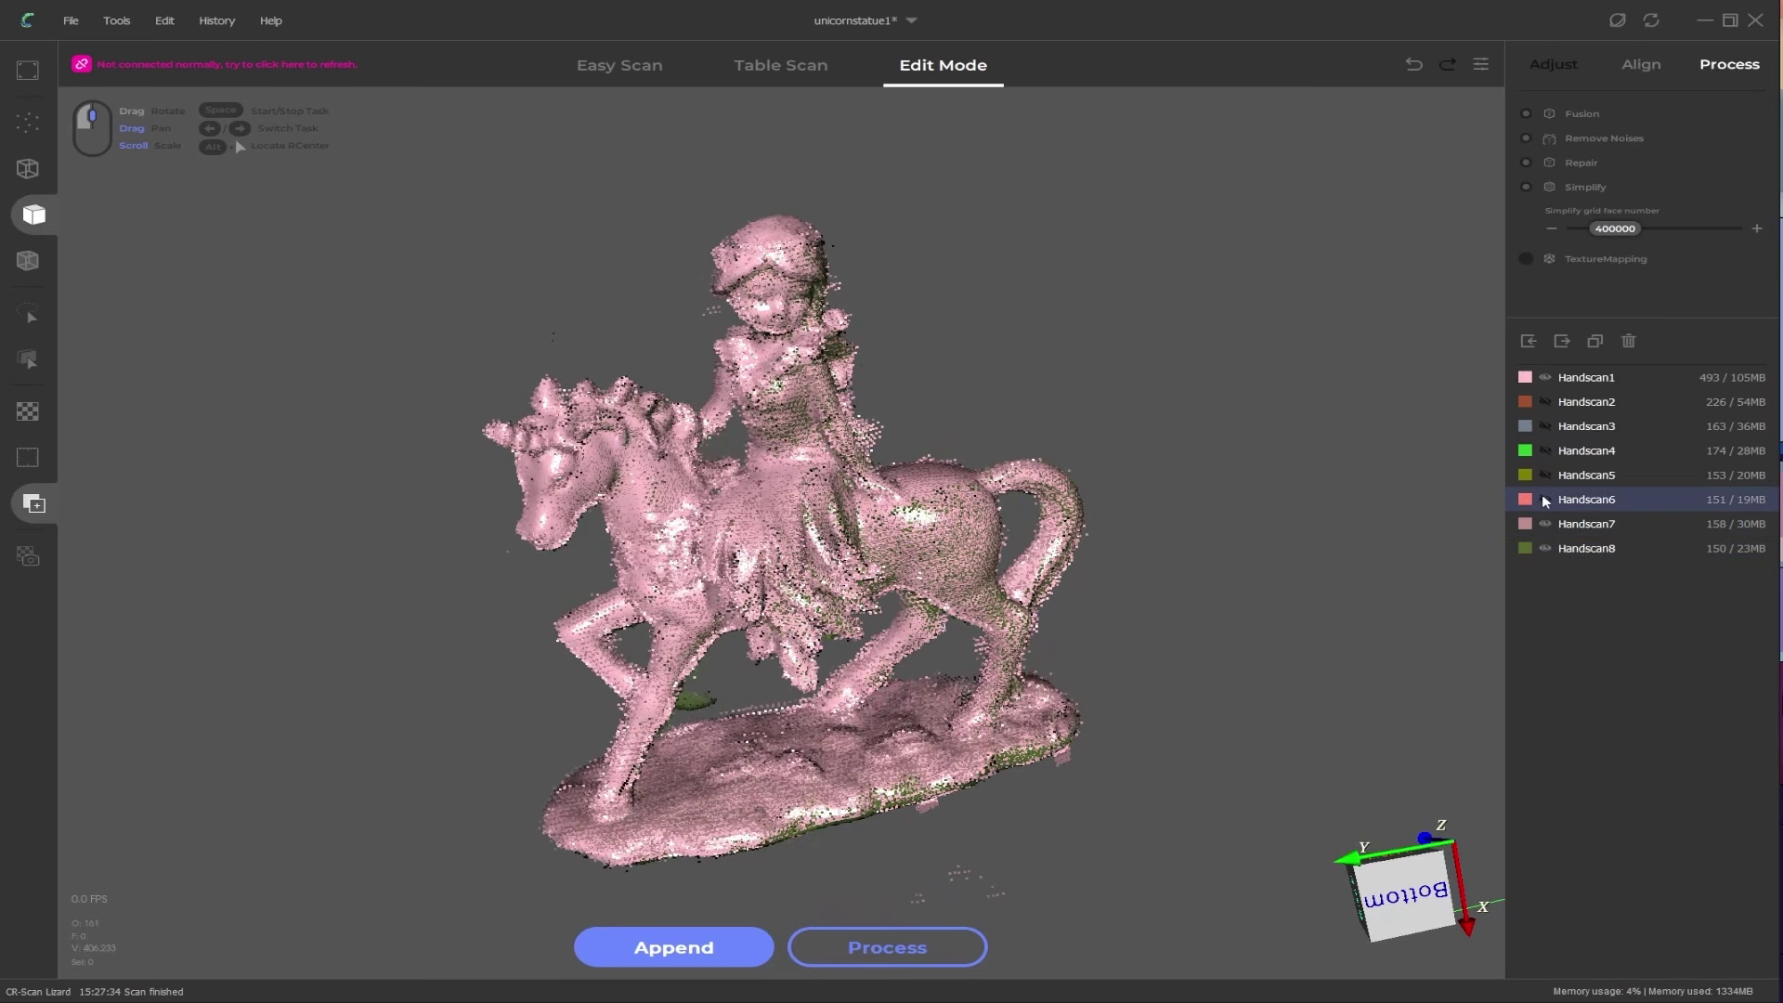
pyautogui.click(1545, 500)
pyautogui.click(1545, 501)
pyautogui.click(1545, 500)
pyautogui.click(1545, 500)
pyautogui.click(1545, 501)
pyautogui.moveTo(1022, 576); pyautogui.dragTo(1068, 631)
pyautogui.click(1545, 500)
pyautogui.click(1545, 500)
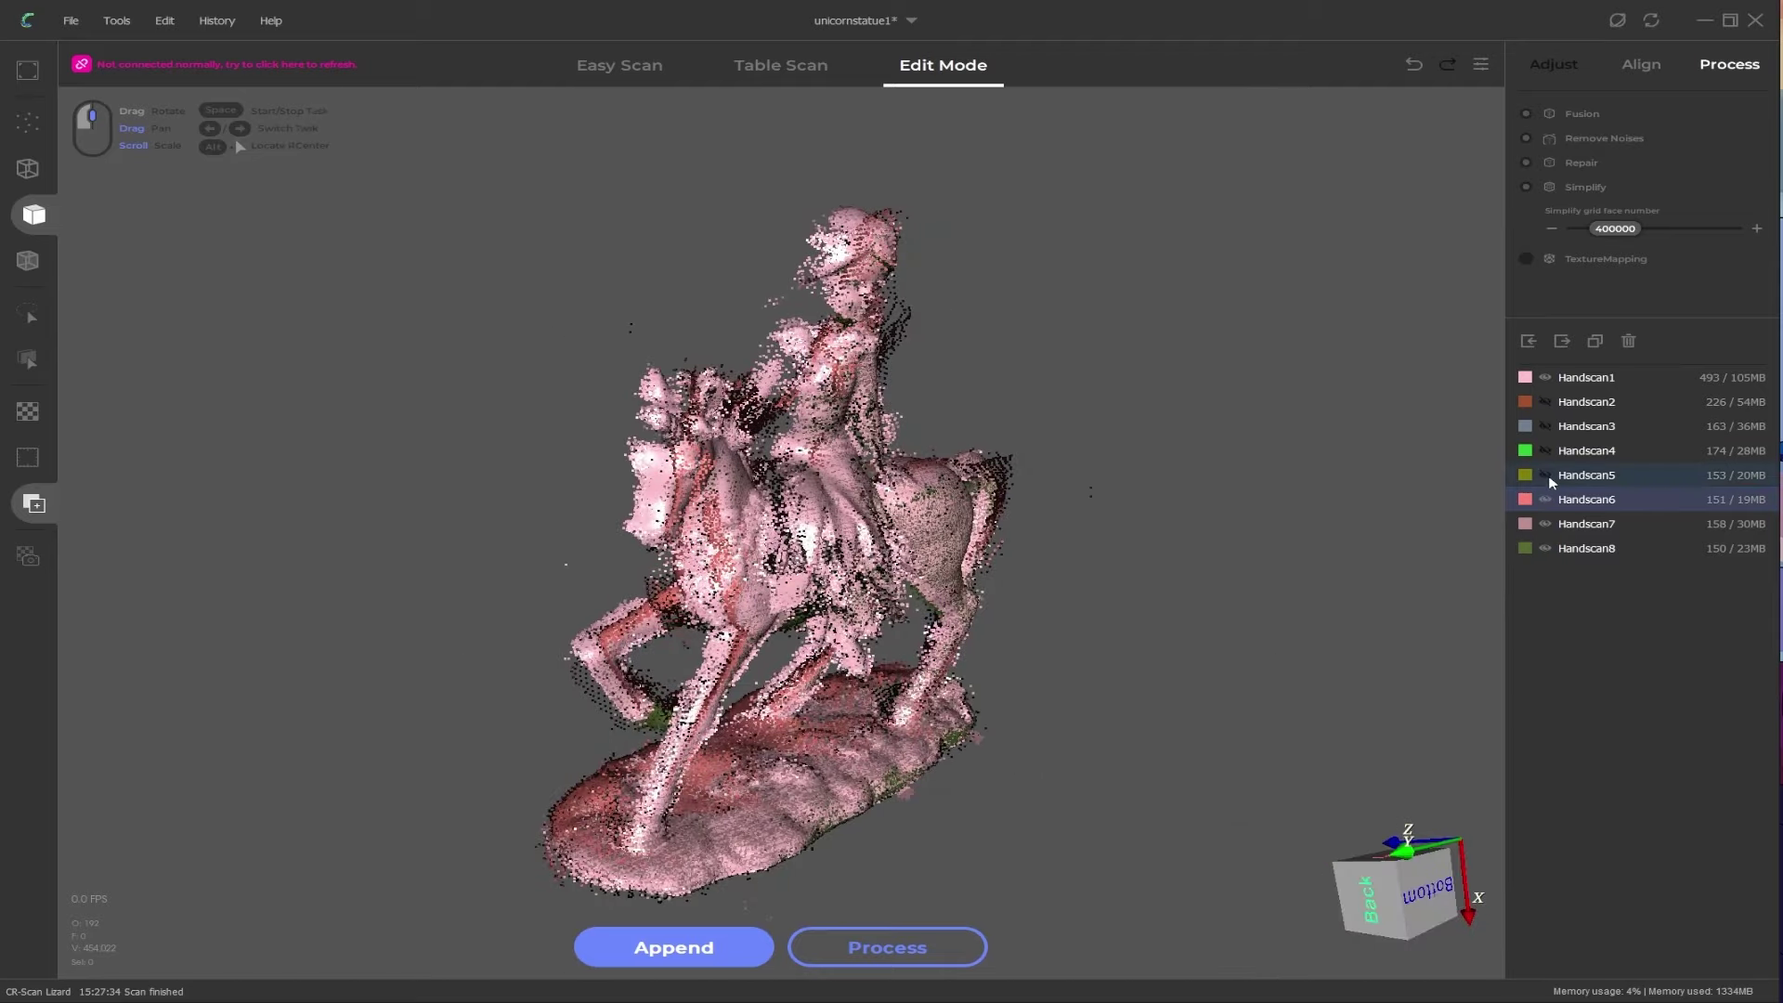
# Step: Make Handscan5, Handscan4, Handscan3 and Handscan2 visible and inspect how well all eight scans overlap
pyautogui.click(1545, 476)
pyautogui.click(1545, 451)
pyautogui.click(1545, 427)
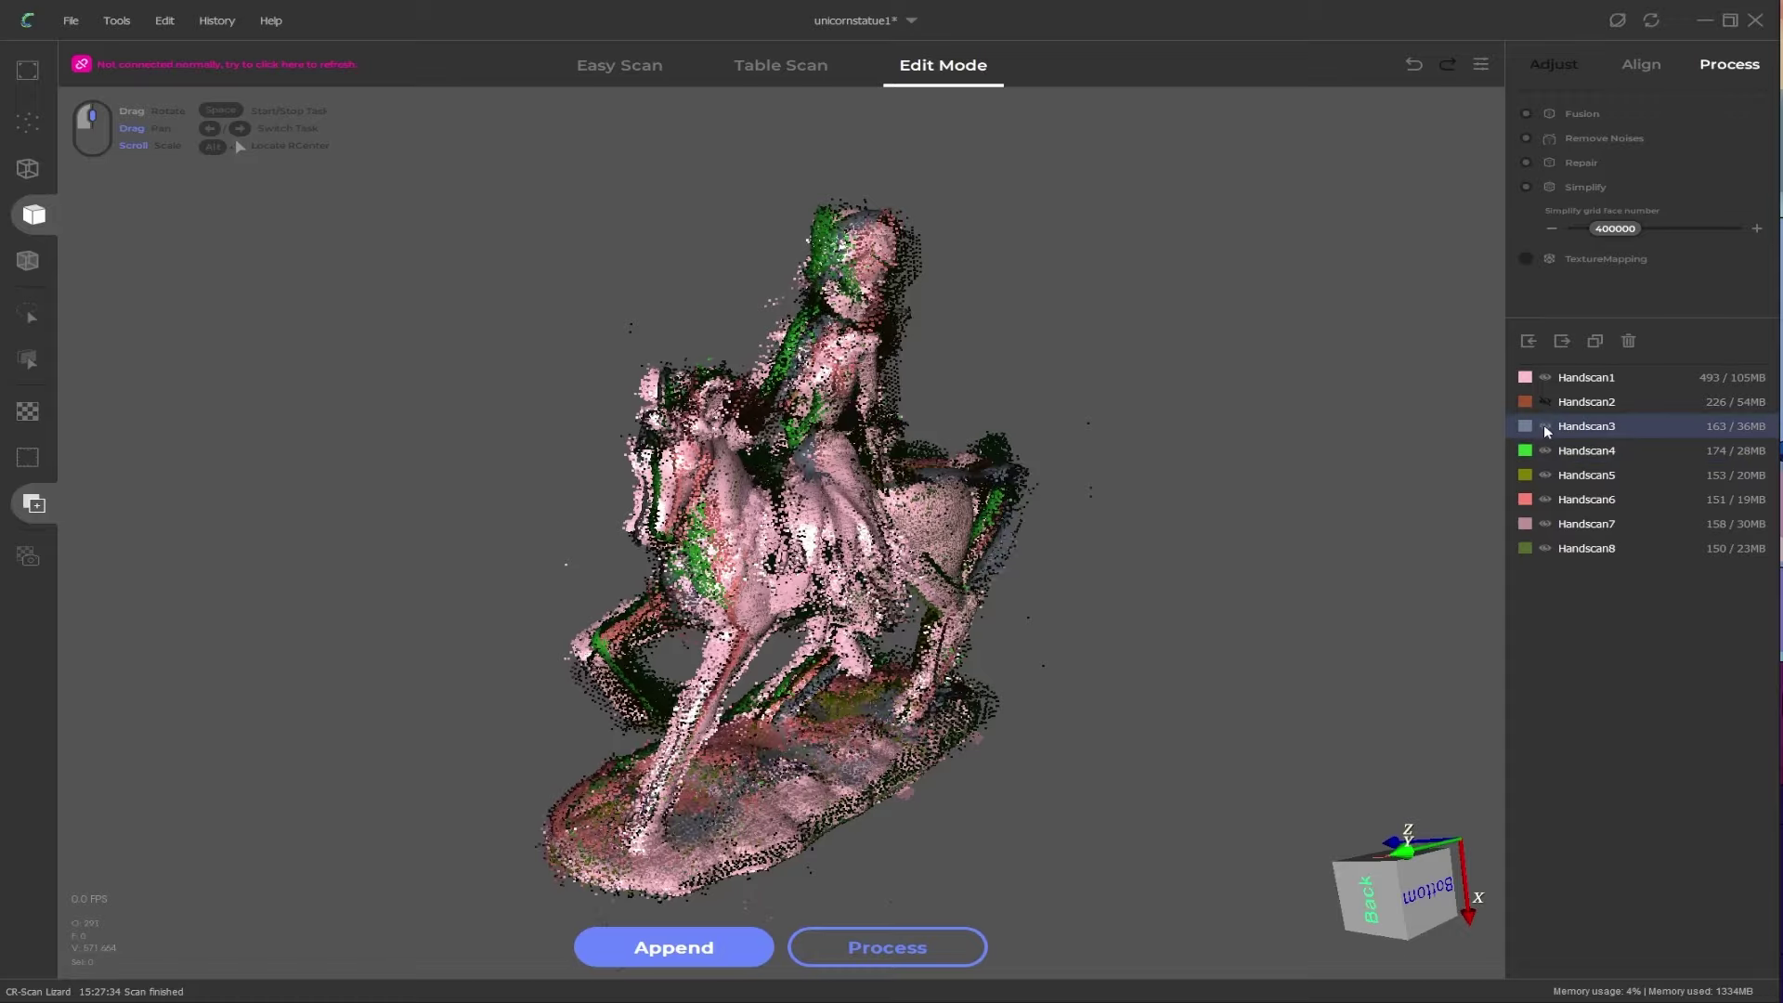
pyautogui.click(1543, 401)
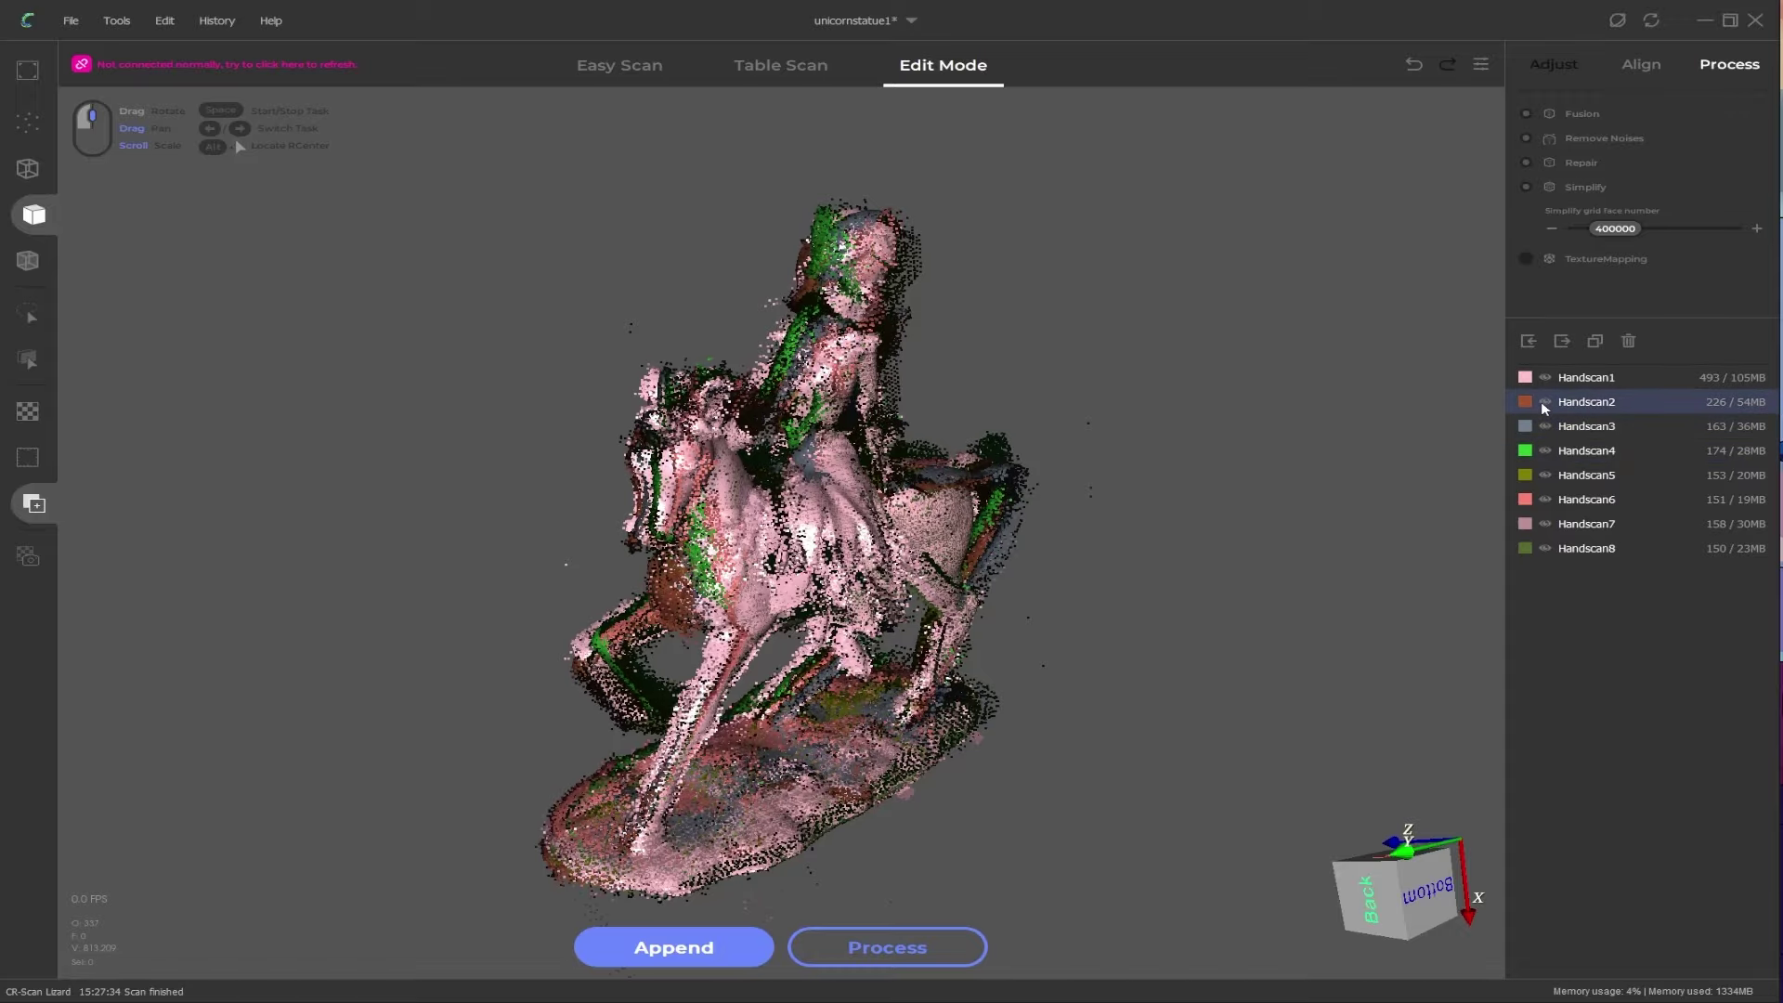
pyautogui.moveTo(1401, 612); pyautogui.dragTo(1207, 604)
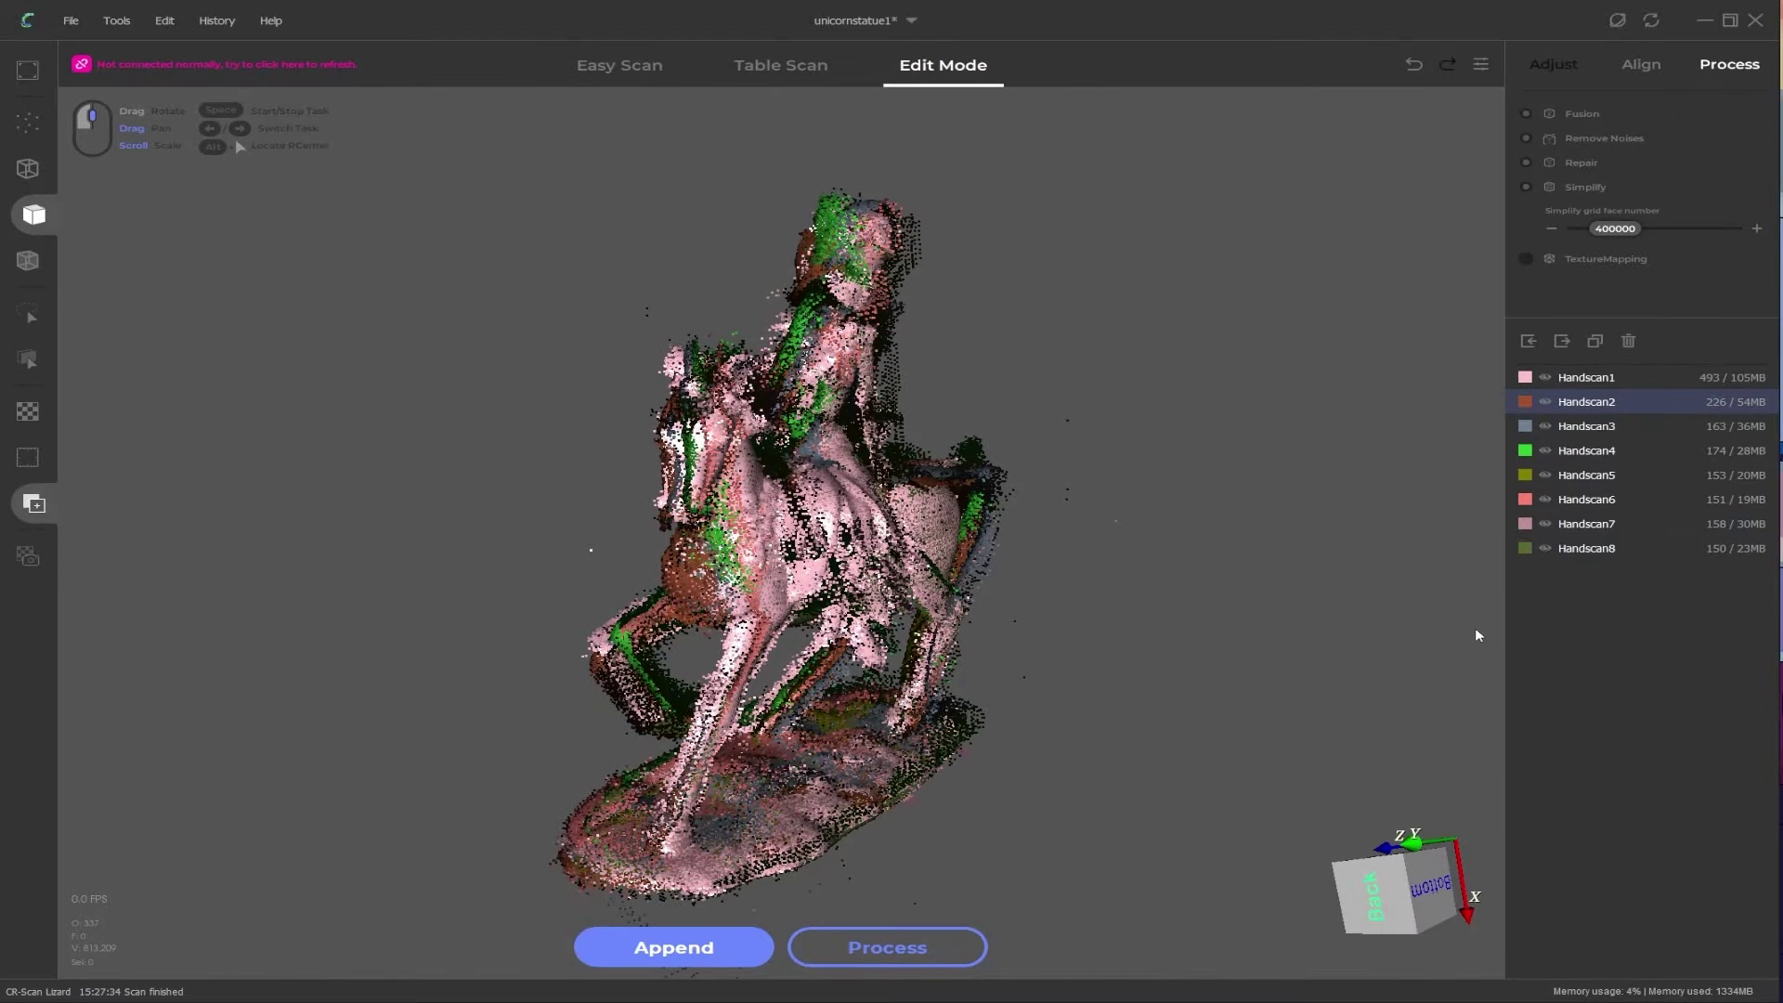
# Step: Hide Handscan3 through Handscan8 so that only Handscan1 and Handscan2 are shown
pyautogui.click(1545, 548)
pyautogui.click(1545, 523)
pyautogui.click(1545, 500)
pyautogui.click(1545, 475)
pyautogui.click(1545, 451)
pyautogui.click(1545, 426)
# Step: Align Handscan2 to Handscan1 manually using three mark point pairs
pyautogui.moveTo(1007, 644); pyautogui.dragTo(650, 557)
pyautogui.click(1586, 376)
pyautogui.click(1640, 64)
pyautogui.click(1704, 113)
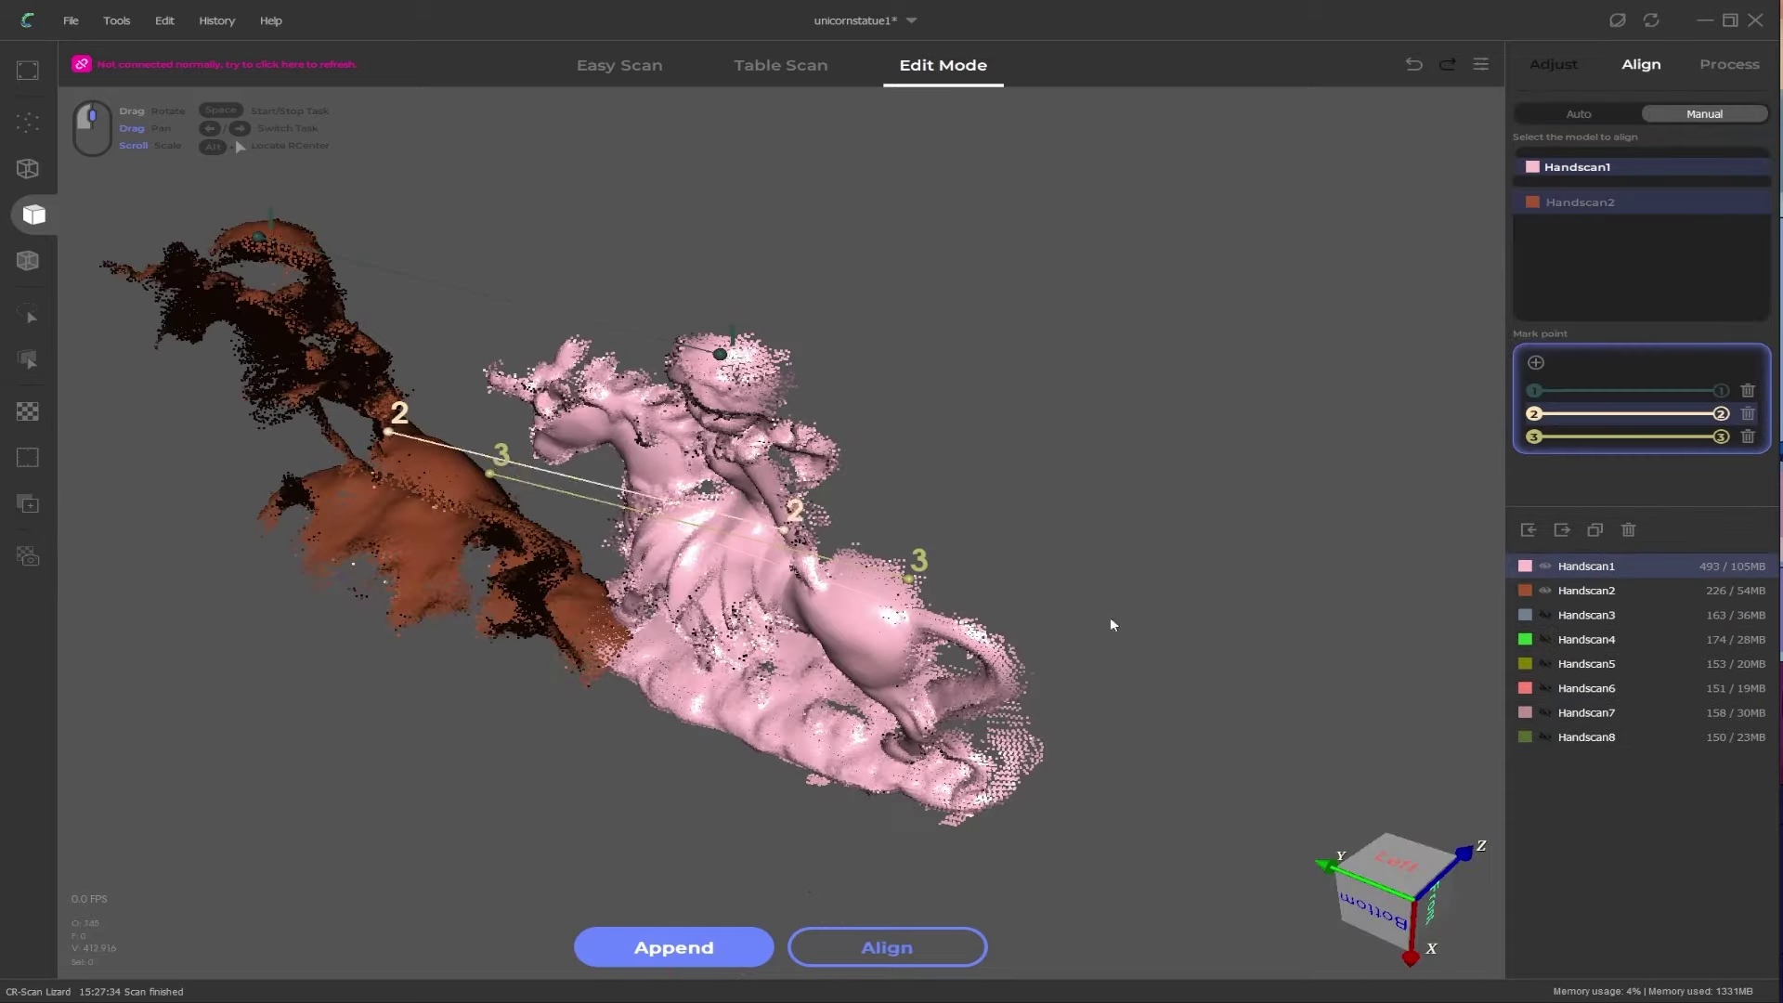
pyautogui.click(886, 947)
# Step: Show Handscan3 in place of Handscan2 and align it manually to Handscan1 with three mark point pairs
pyautogui.click(1545, 402)
pyautogui.click(1545, 426)
pyautogui.click(1640, 64)
pyautogui.click(1705, 113)
pyautogui.moveTo(835, 650); pyautogui.dragTo(1118, 622)
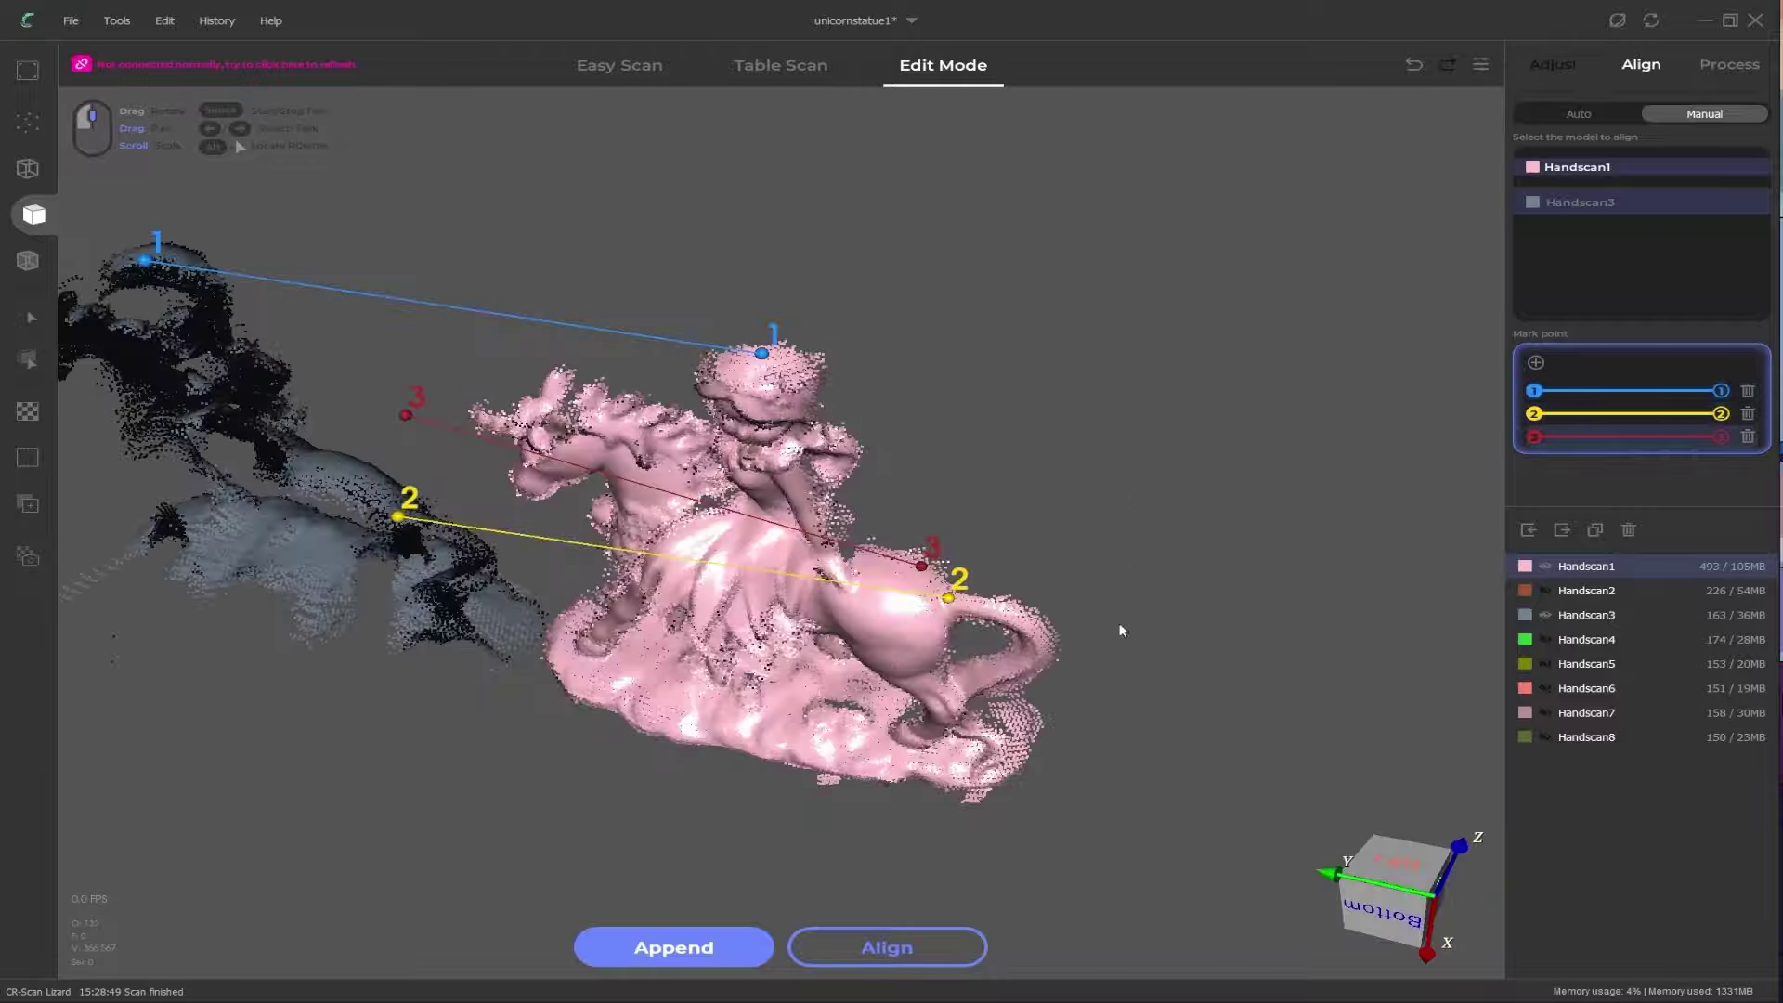
pyautogui.click(887, 948)
# Step: Show Handscan4 in place of Handscan3 and align it manually to Handscan1
pyautogui.moveTo(836, 594); pyautogui.dragTo(437, 585)
pyautogui.click(1545, 426)
pyautogui.click(1545, 450)
pyautogui.click(1641, 64)
pyautogui.click(1705, 114)
pyautogui.moveTo(836, 557); pyautogui.dragTo(835, 743)
pyautogui.click(855, 947)
# Step: Show Handscan5 in place of Handscan4 and align it manually to Handscan1 with three mark point pairs
pyautogui.moveTo(817, 594); pyautogui.dragTo(907, 824)
pyautogui.click(1545, 451)
pyautogui.click(1545, 474)
pyautogui.click(1641, 64)
pyautogui.click(1705, 113)
pyautogui.click(1535, 363)
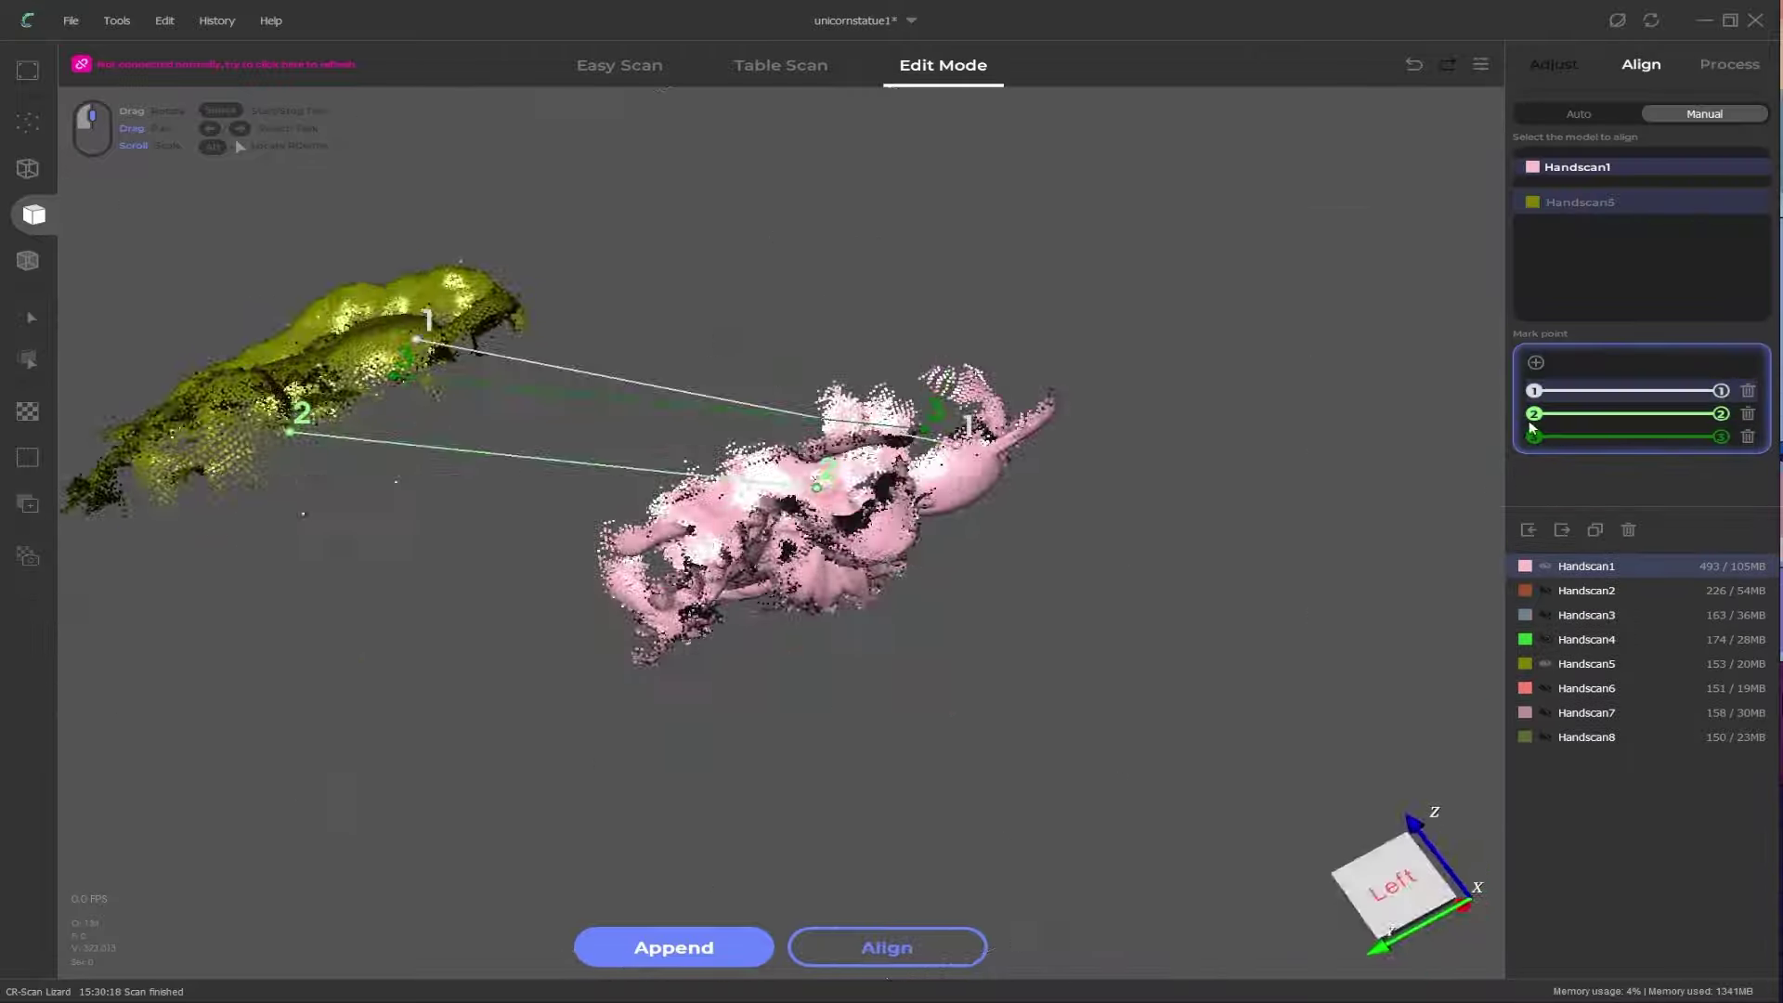
pyautogui.moveTo(836, 594); pyautogui.dragTo(744, 755)
pyautogui.click(887, 947)
# Step: Show Handscan6 in place of Handscan5 and align it manually to Handscan1
pyautogui.moveTo(835, 650); pyautogui.dragTo(798, 594)
pyautogui.click(1545, 475)
pyautogui.click(1545, 499)
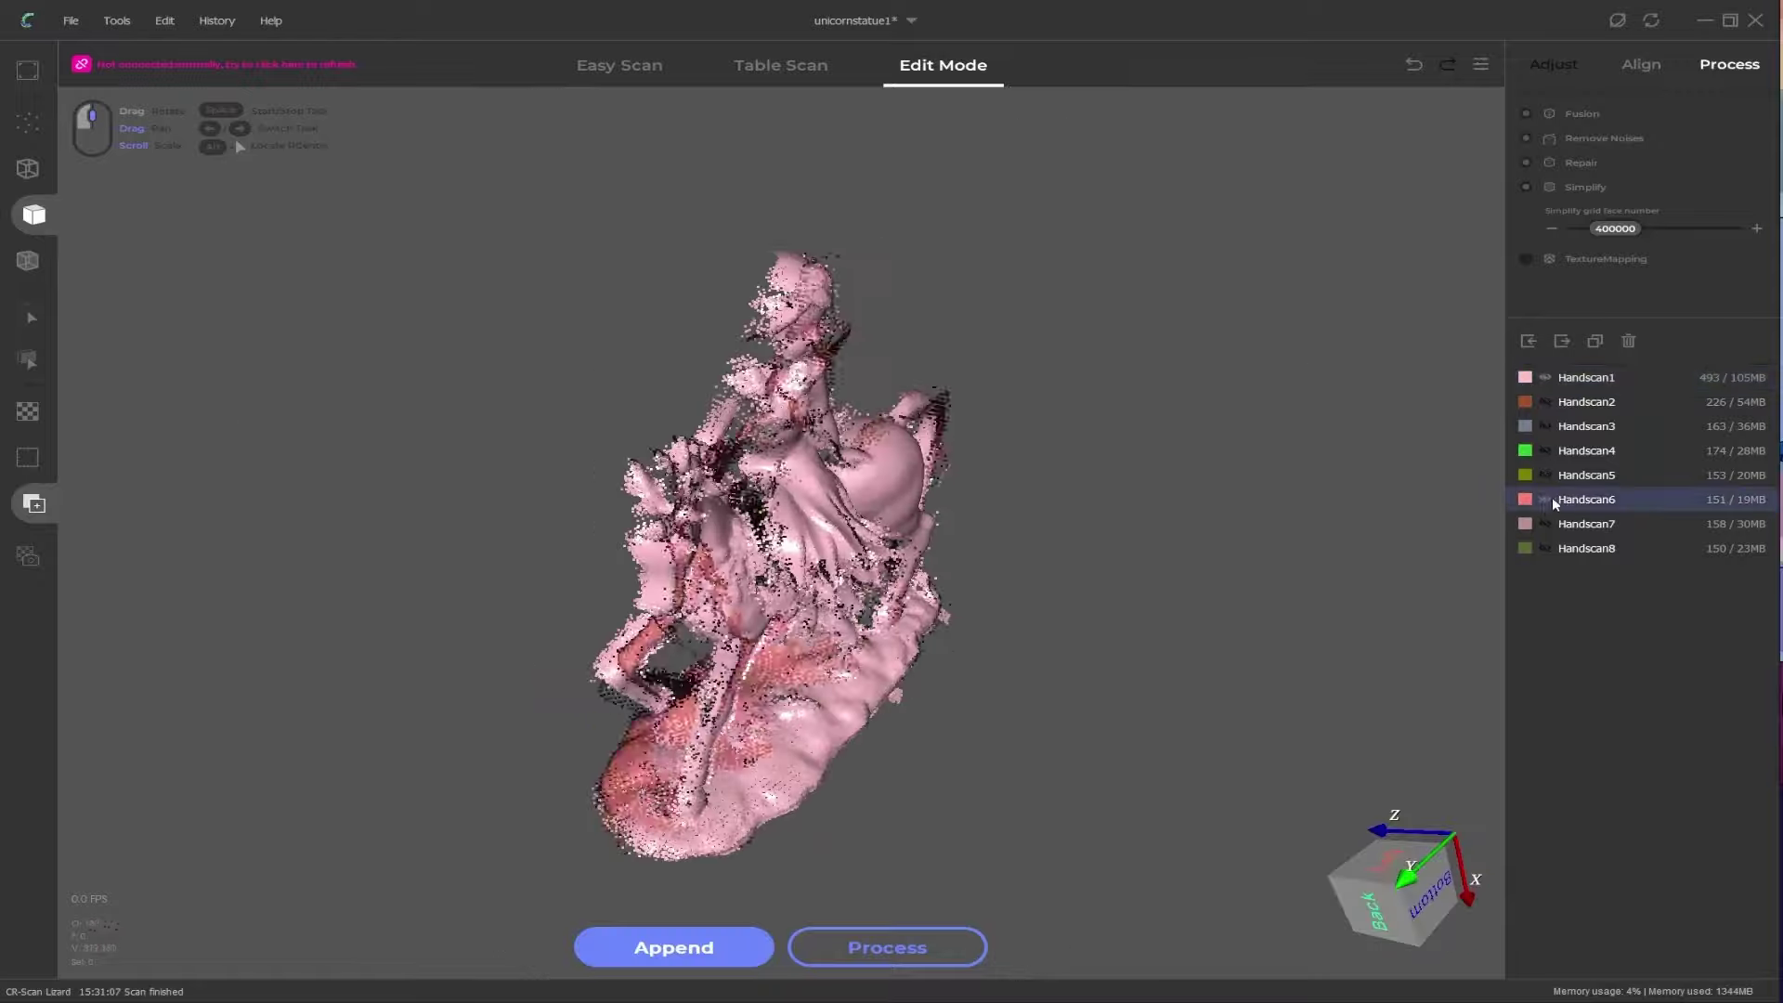
pyautogui.click(1641, 64)
pyautogui.click(1705, 114)
pyautogui.moveTo(736, 449); pyautogui.dragTo(743, 557)
pyautogui.click(887, 947)
# Step: Make Handscan2 through Handscan5, Handscan7 and Handscan8 visible so that all eight scans are shown
pyautogui.click(1545, 523)
pyautogui.click(1545, 548)
pyautogui.click(1545, 475)
pyautogui.click(1545, 450)
pyautogui.click(1545, 426)
pyautogui.click(1545, 402)
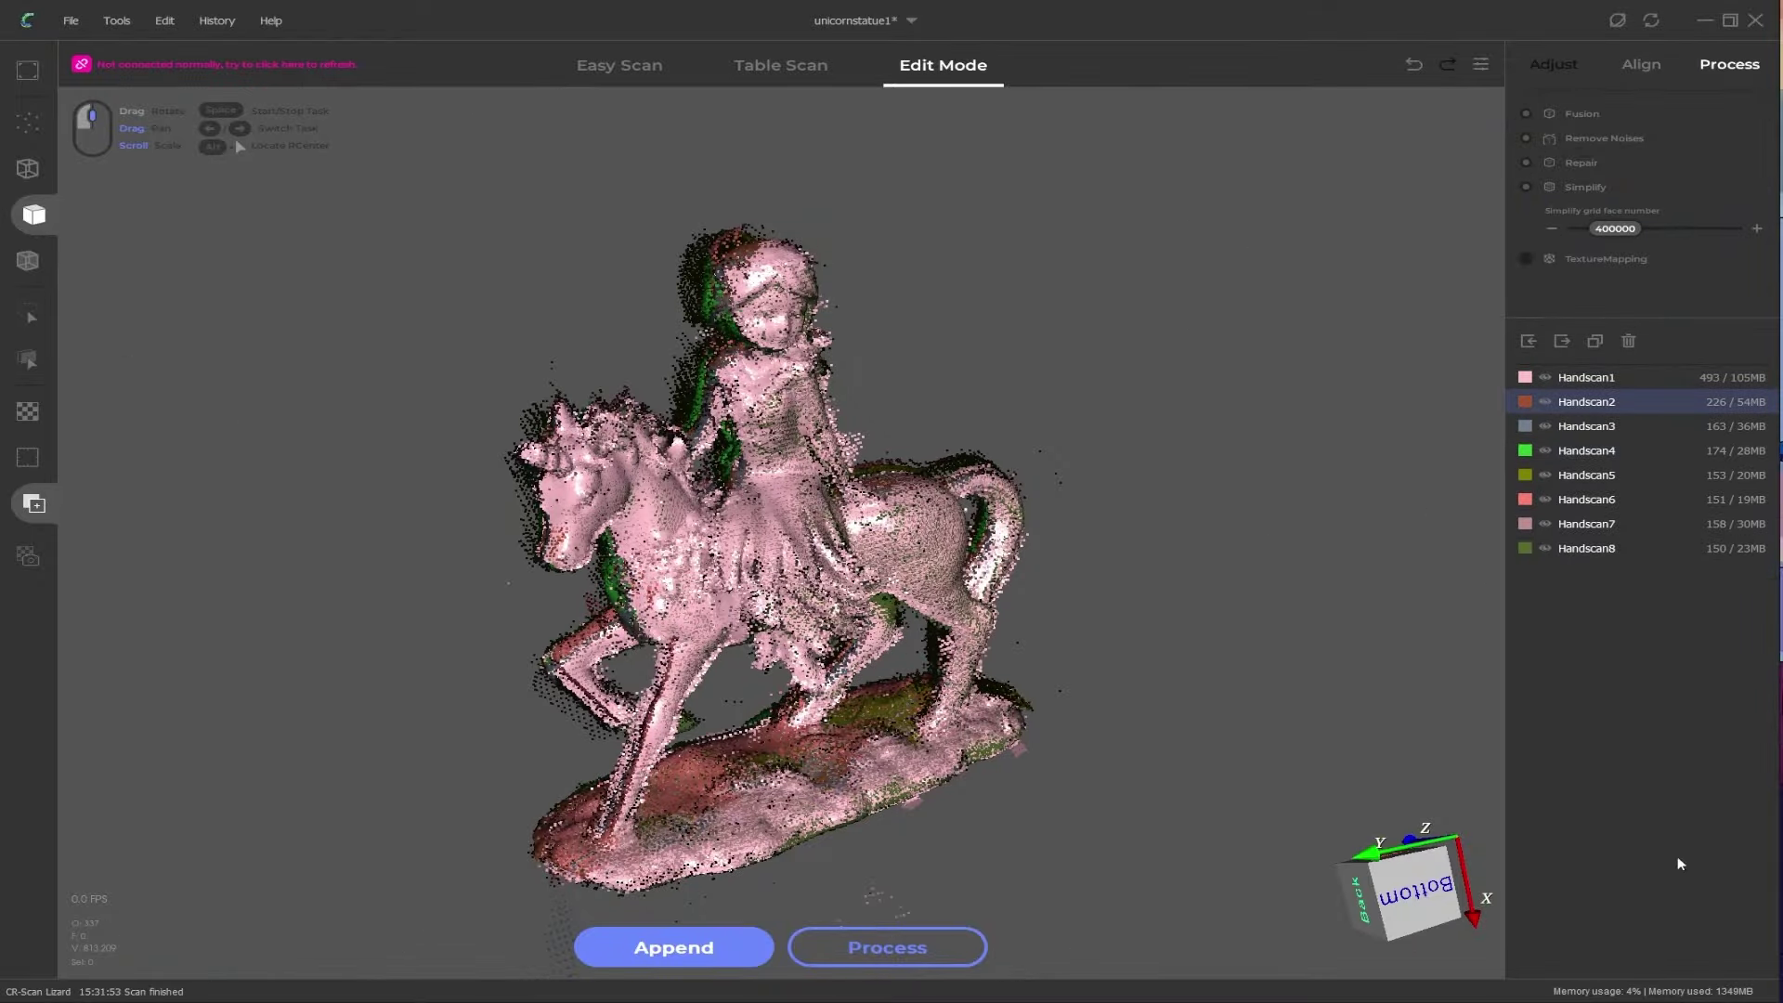
# Step: Process the eight aligned scans into one fused model simplified to 400000 faces, and decline exporting it
pyautogui.click(931, 951)
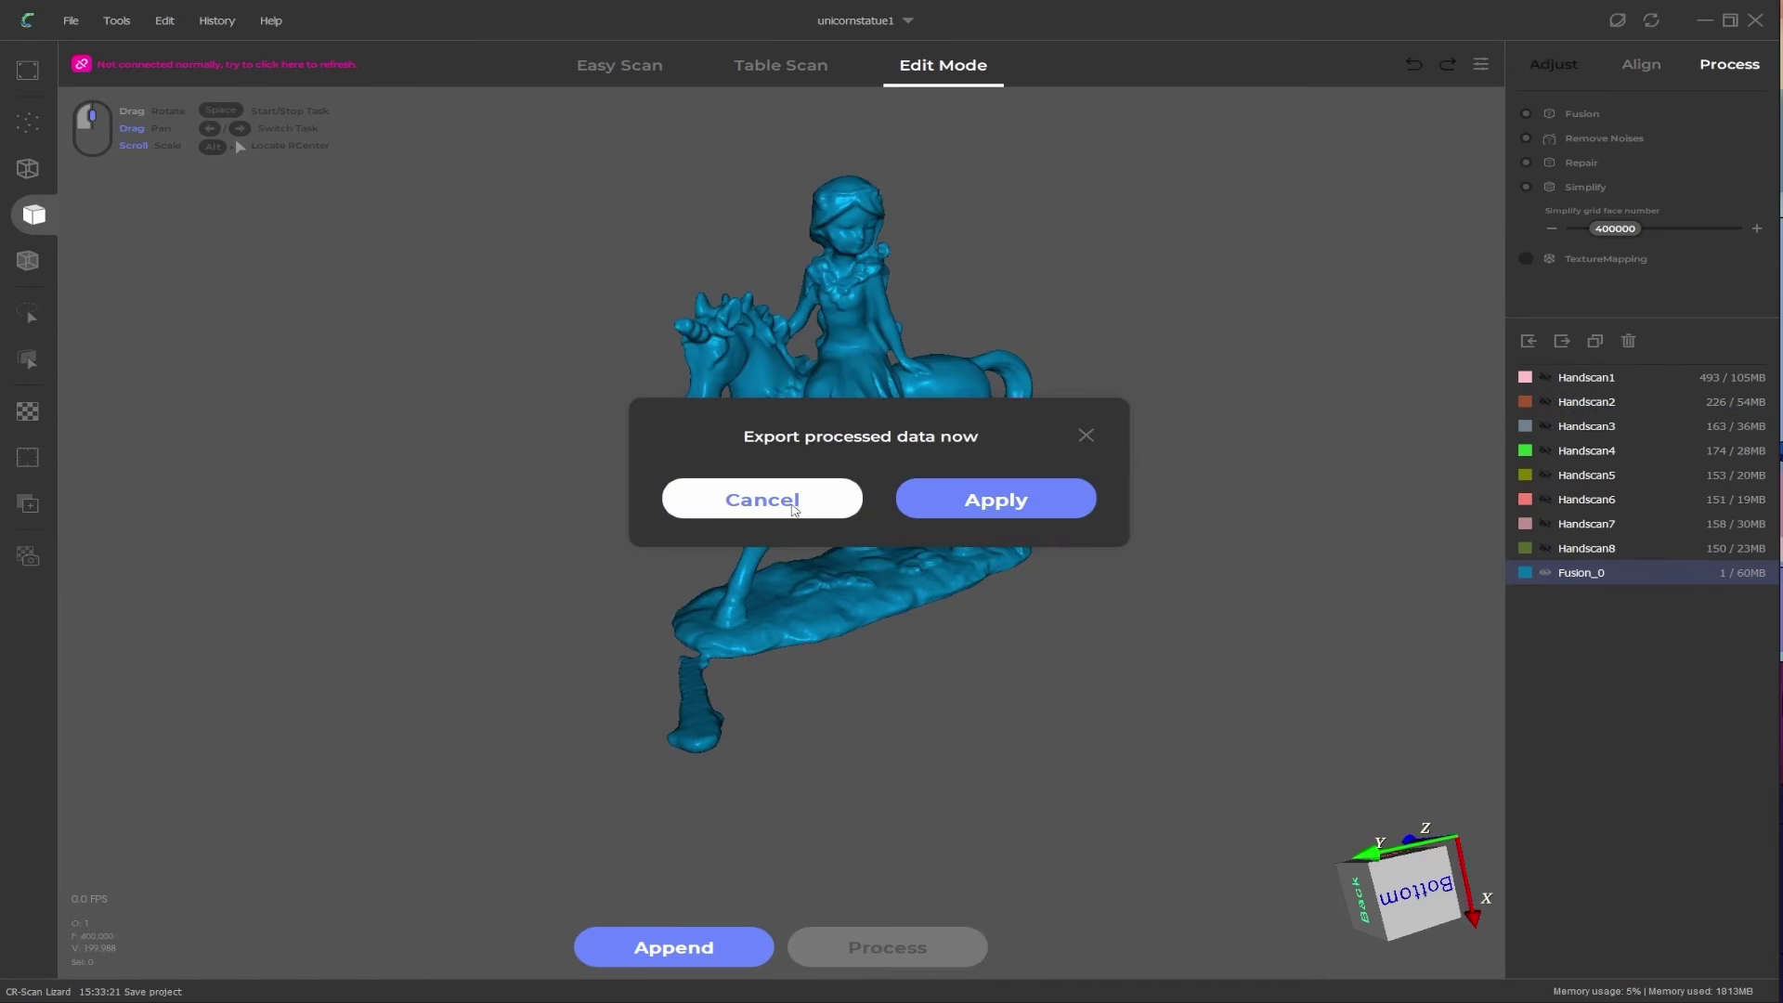
pyautogui.click(794, 509)
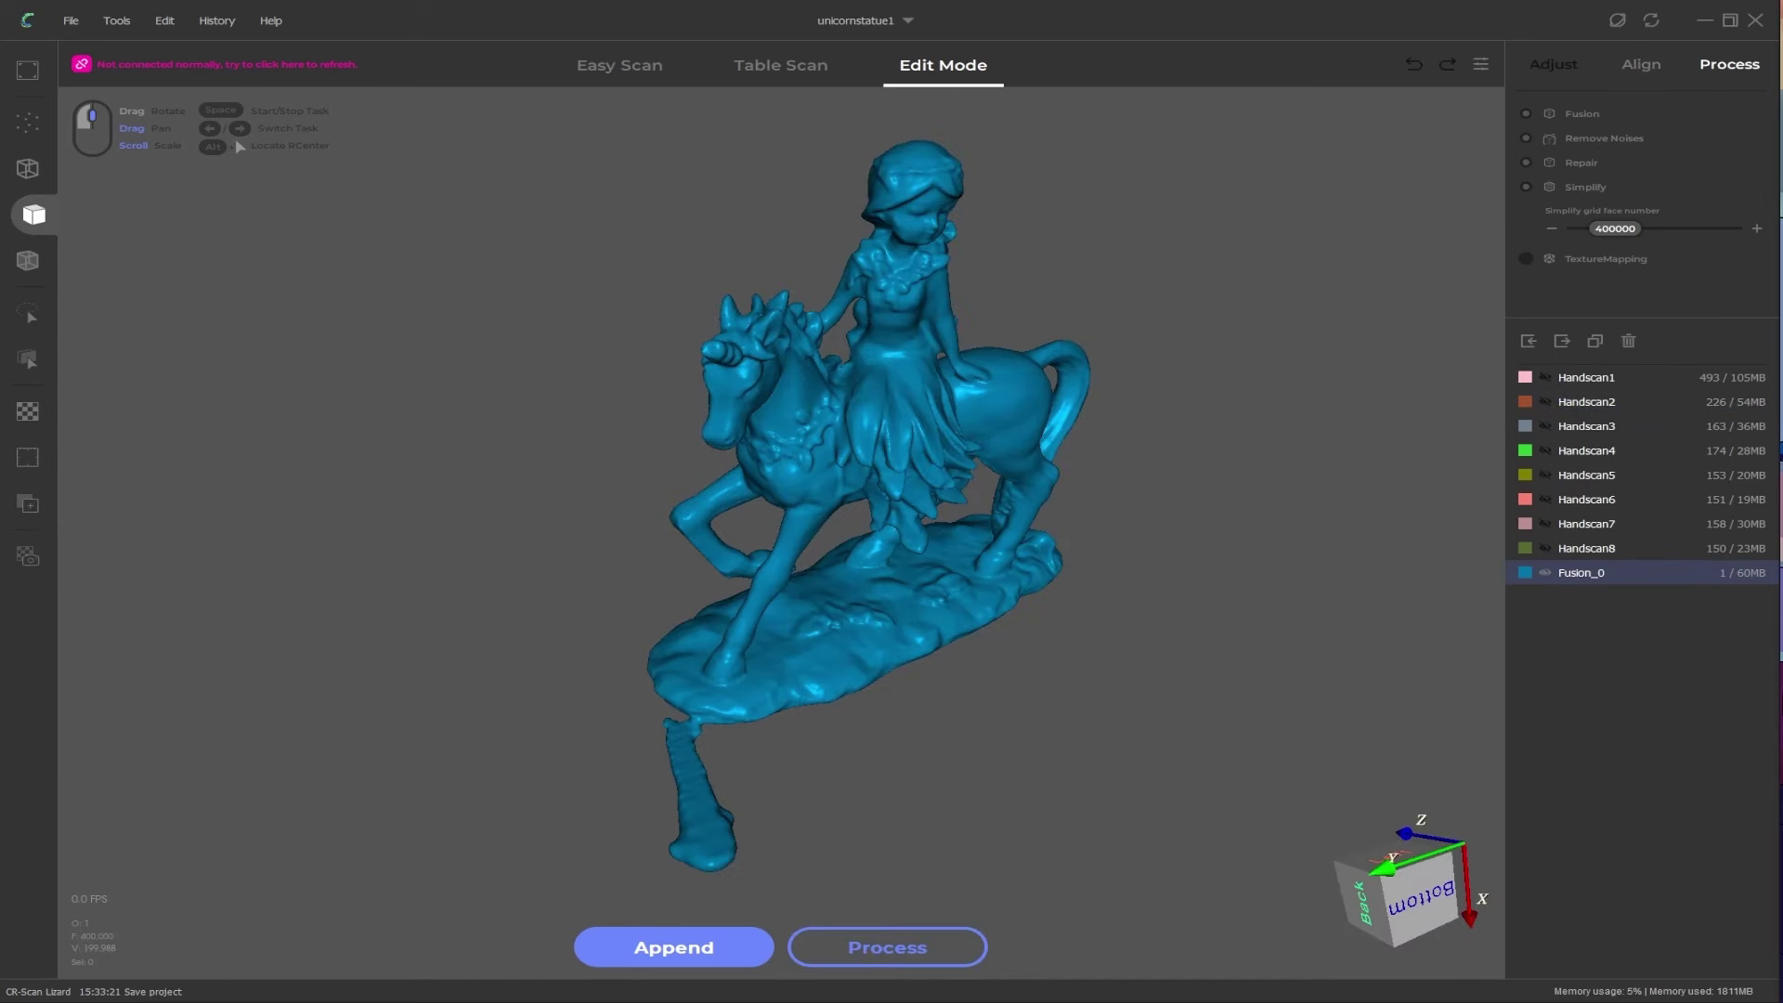
pyautogui.moveTo(993, 601); pyautogui.dragTo(721, 696)
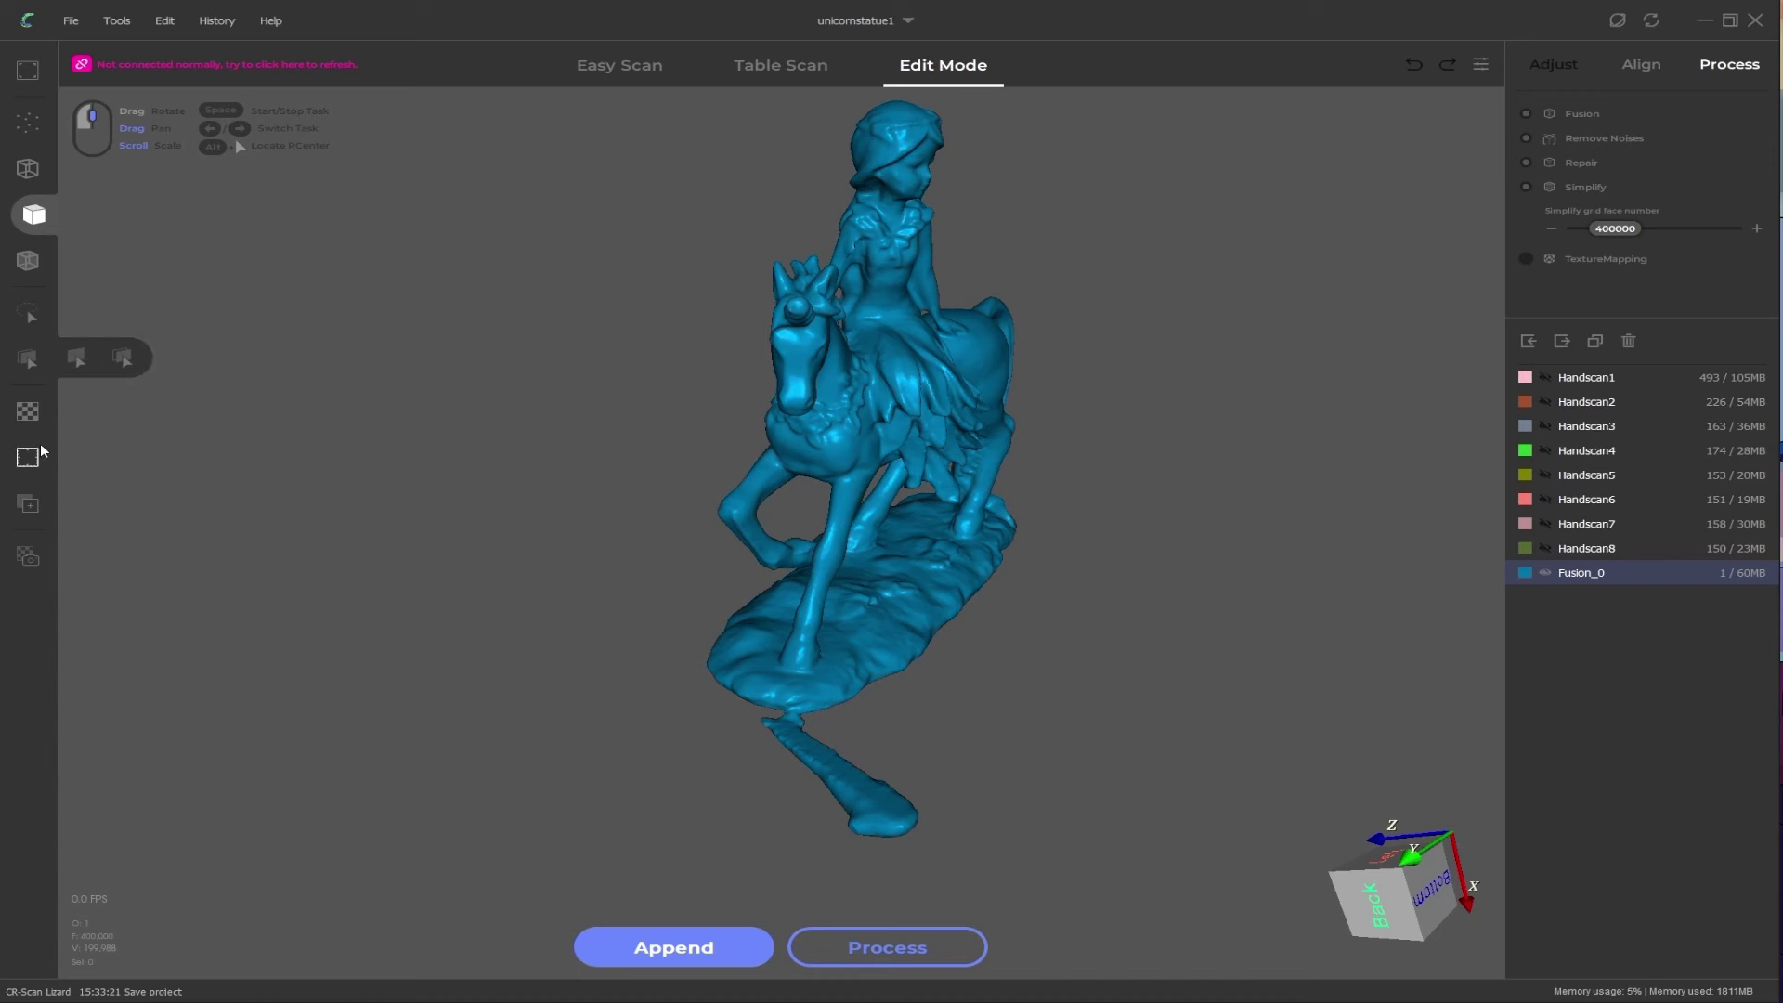
# Step: Select the stray elongated piece hanging below the statue's base on the fused model and delete it
pyautogui.moveTo(28, 318)
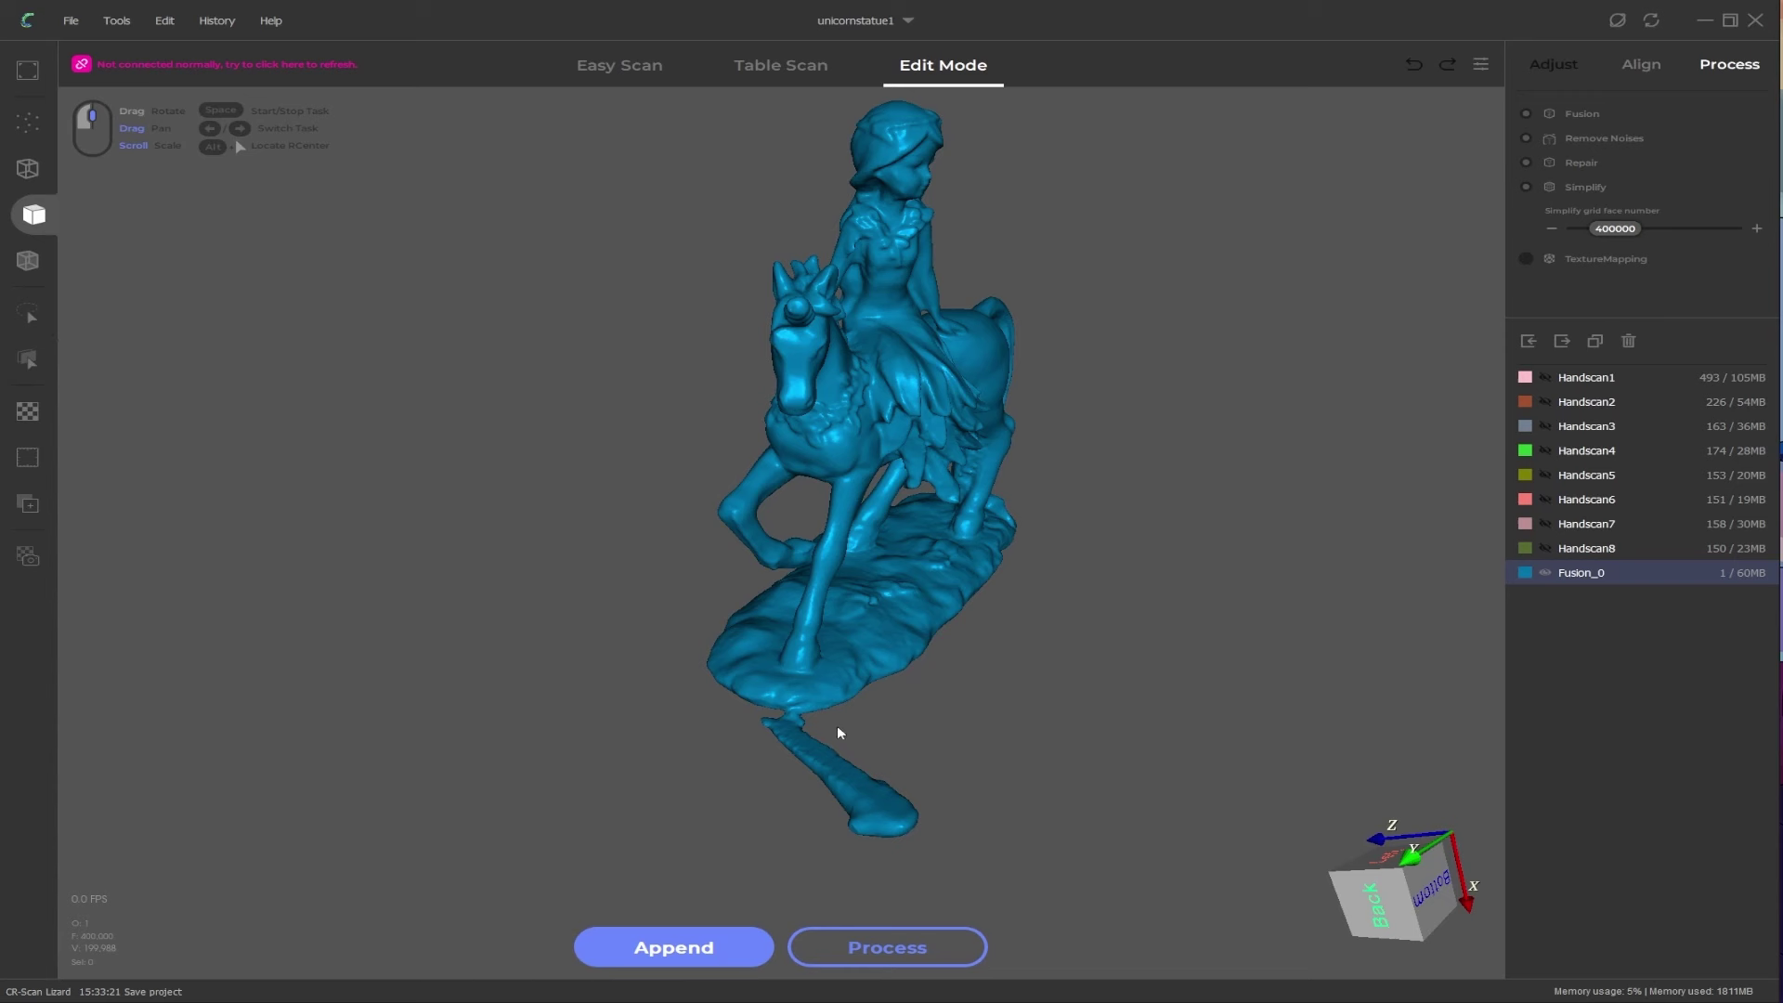
pyautogui.moveTo(836, 726)
pyautogui.mouseDown()
pyautogui.moveTo(727, 732)
pyautogui.moveTo(859, 864)
pyautogui.moveTo(982, 763)
pyautogui.moveTo(960, 754)
pyautogui.mouseUp()
pyautogui.press('Delete')
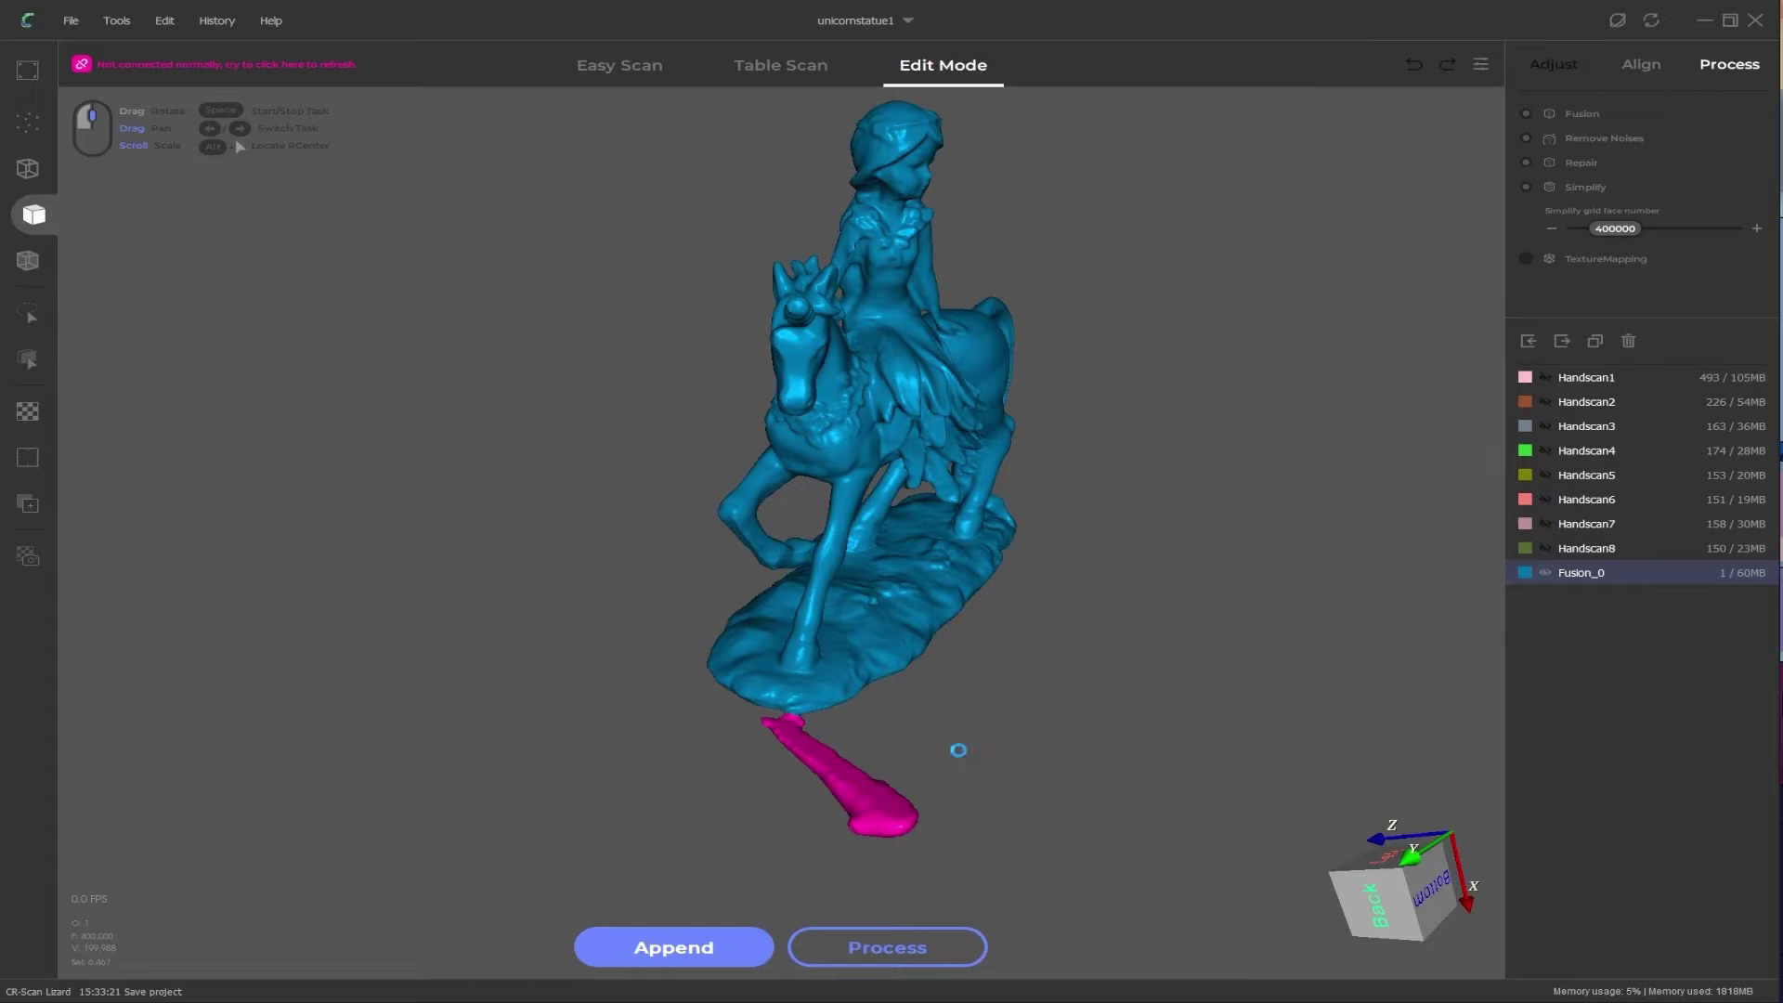
# Step: Select the small stray nub at the front edge of the statue's base on the fused model and delete it
pyautogui.scroll(3, 803, 756)
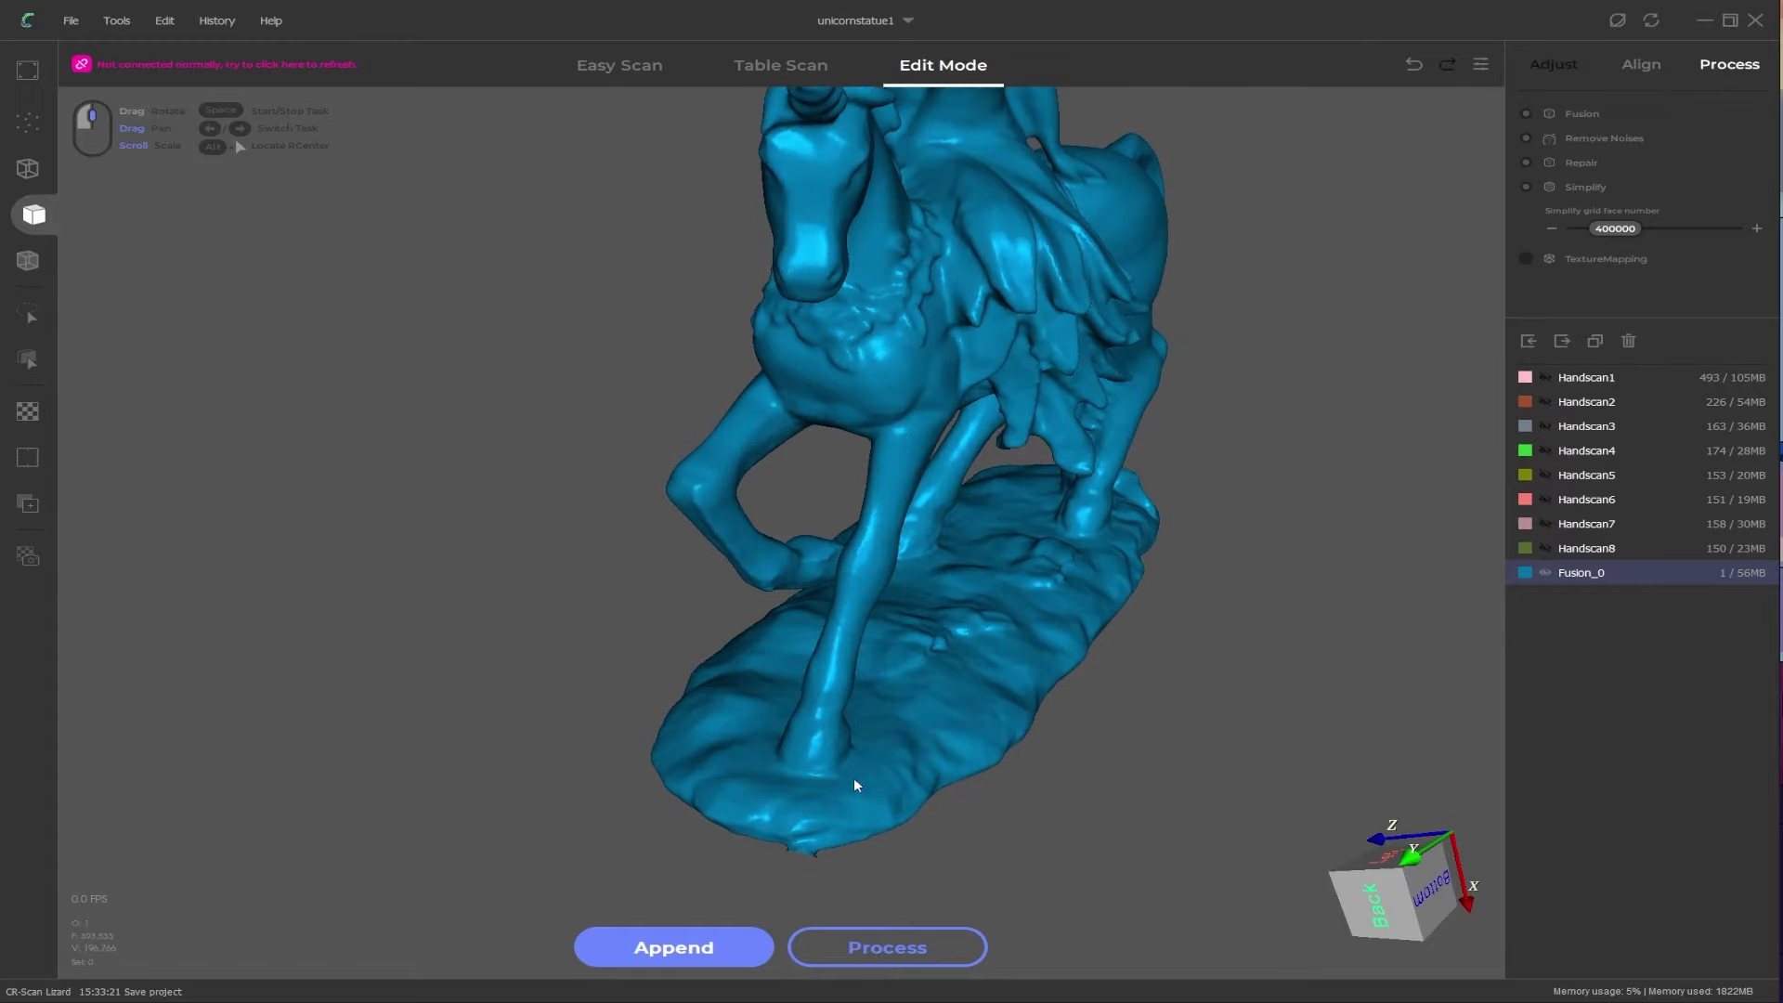
pyautogui.moveTo(847, 783); pyautogui.dragTo(867, 648)
pyautogui.scroll(5, 960, 650)
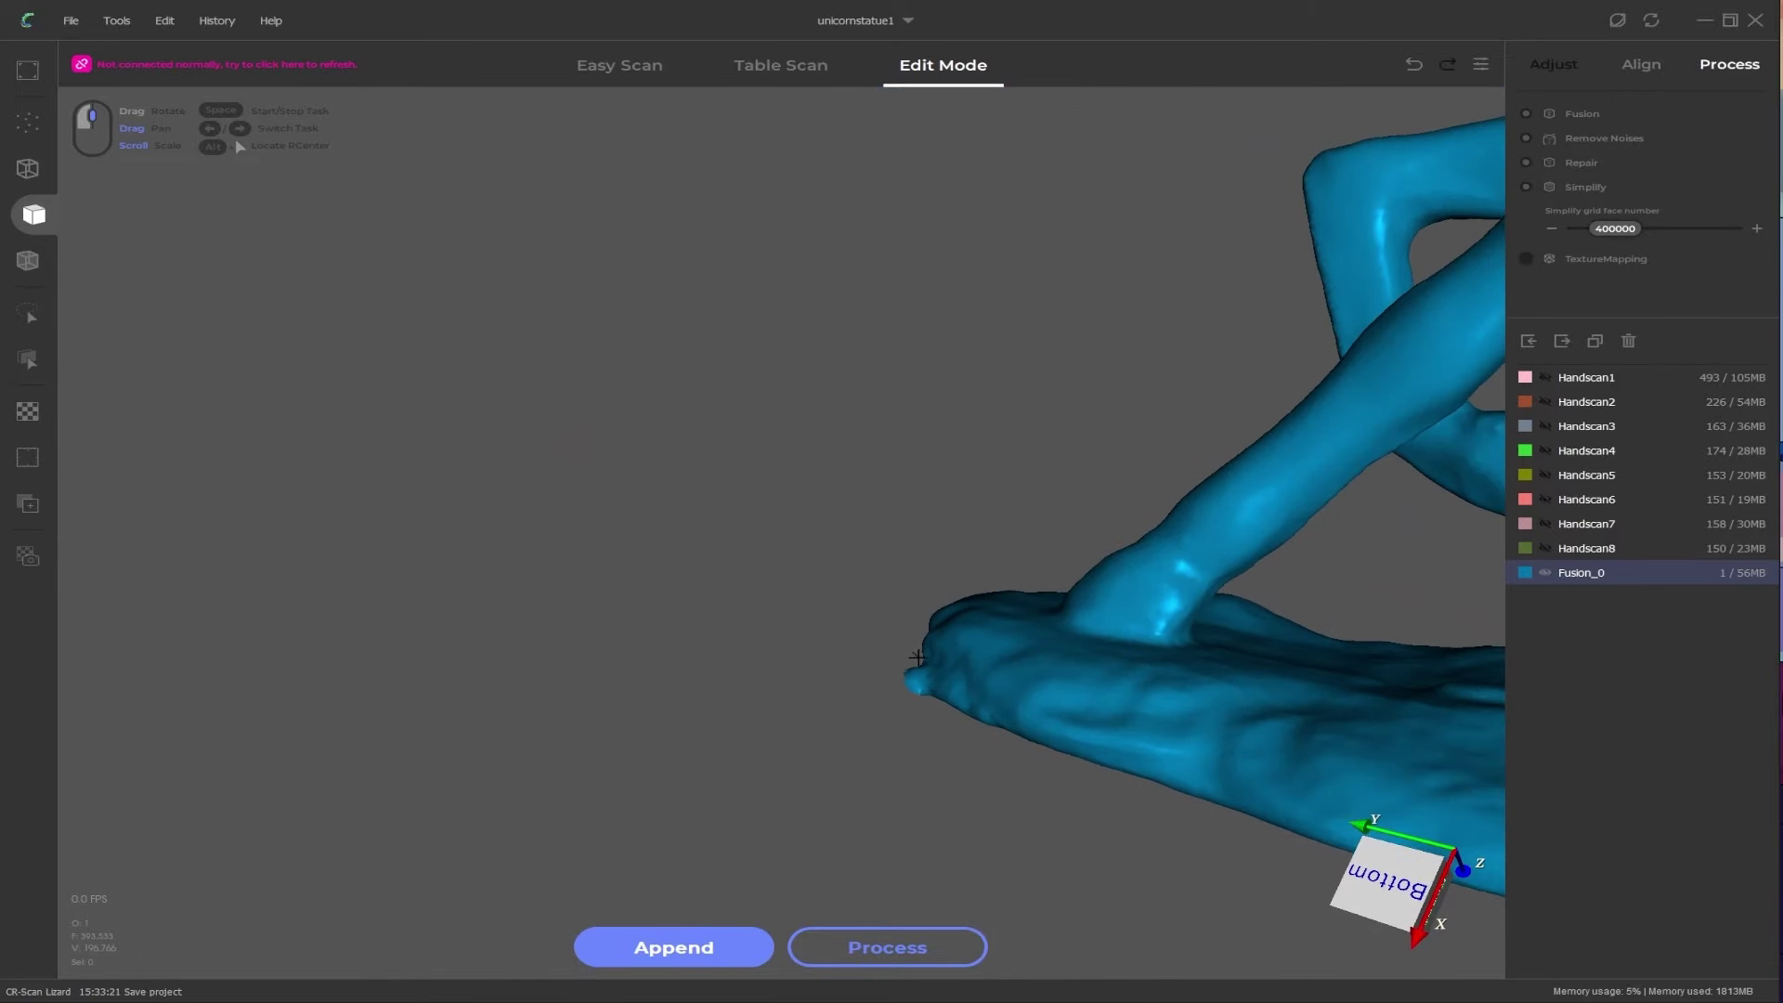
pyautogui.moveTo(928, 685)
pyautogui.mouseDown()
pyautogui.moveTo(938, 704)
pyautogui.moveTo(875, 716)
pyautogui.moveTo(887, 666)
pyautogui.mouseUp()
pyautogui.press('Delete')
# Step: Fill the hole left at the front edge of the statue's base on the fused model
pyautogui.moveTo(1001, 696); pyautogui.dragTo(1337, 619)
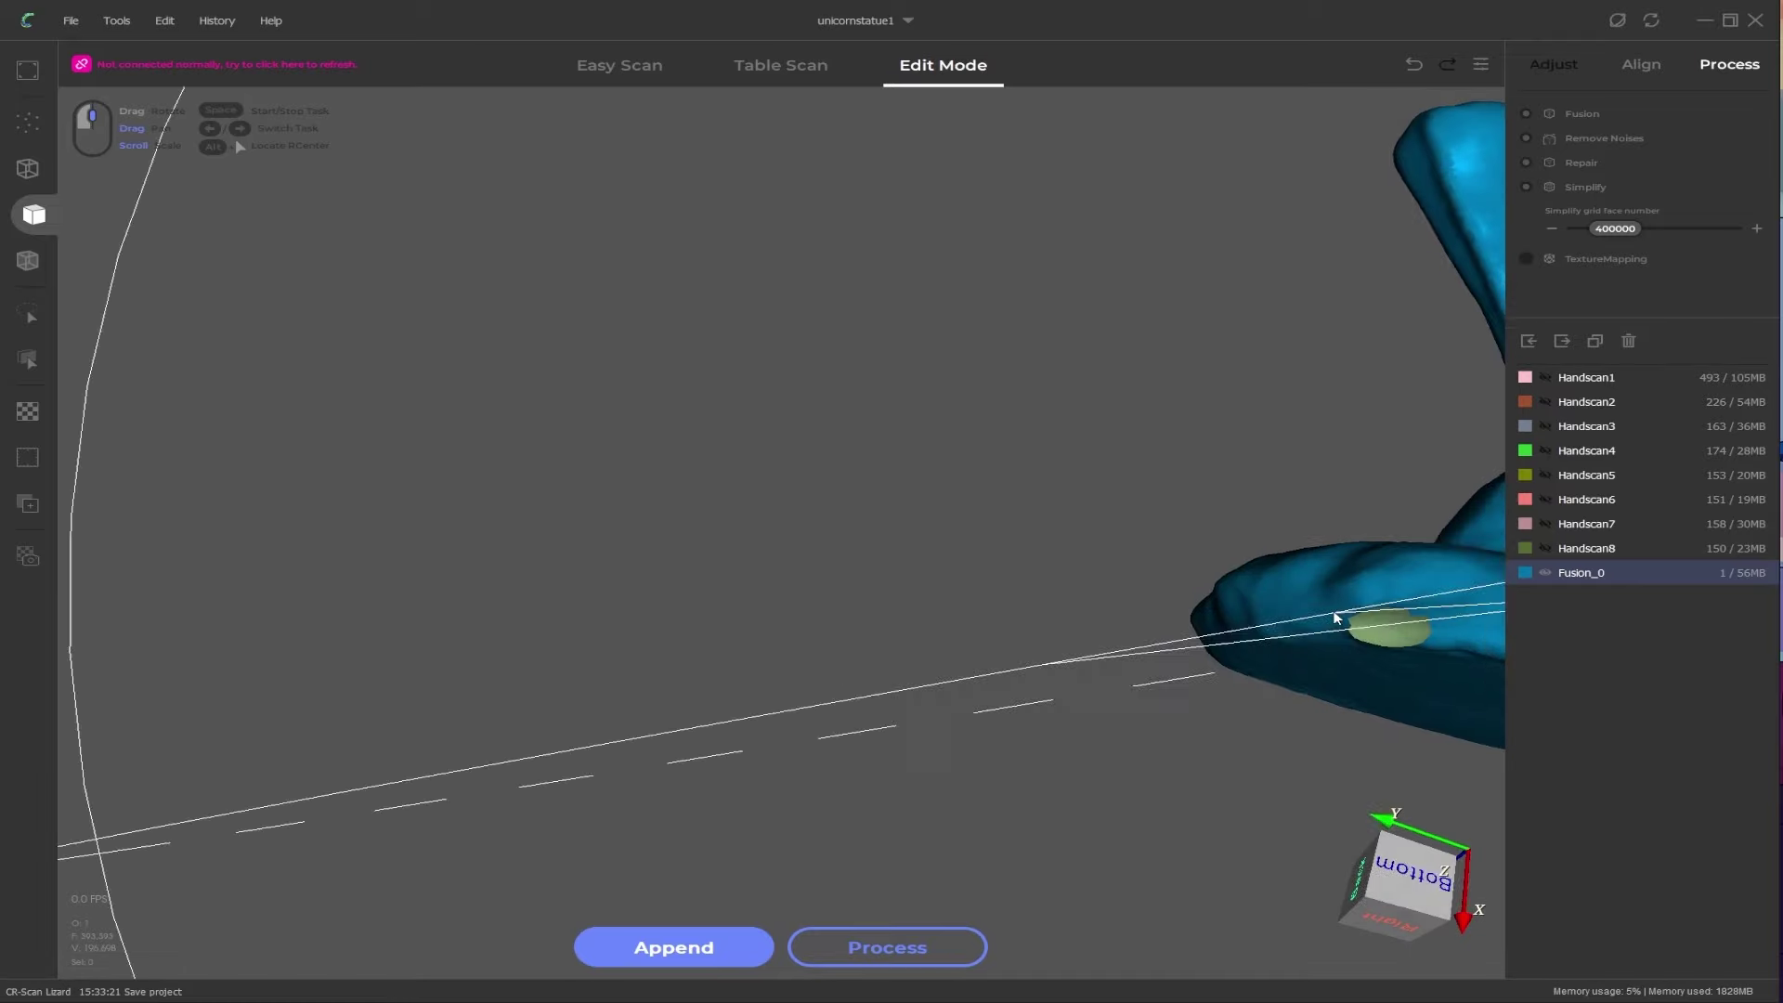
pyautogui.moveTo(1337, 620); pyautogui.dragTo(667, 550, button='middle')
pyautogui.moveTo(667, 556); pyautogui.dragTo(735, 622)
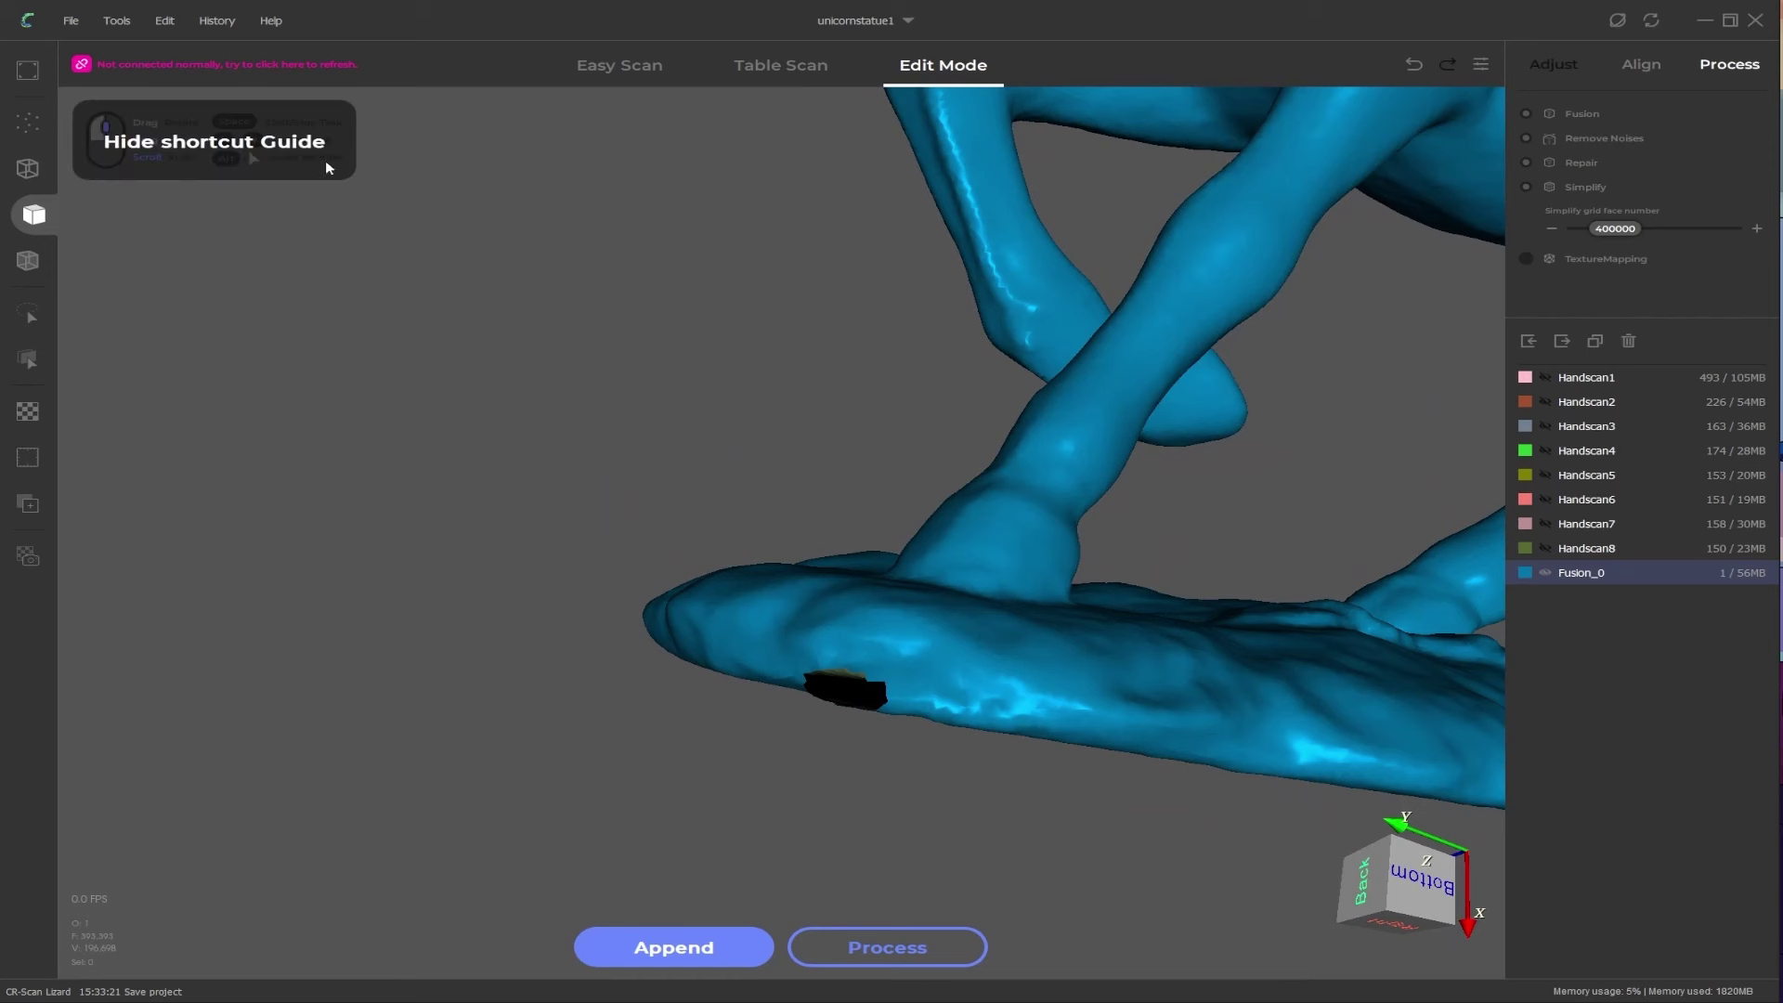
pyautogui.click(167, 22)
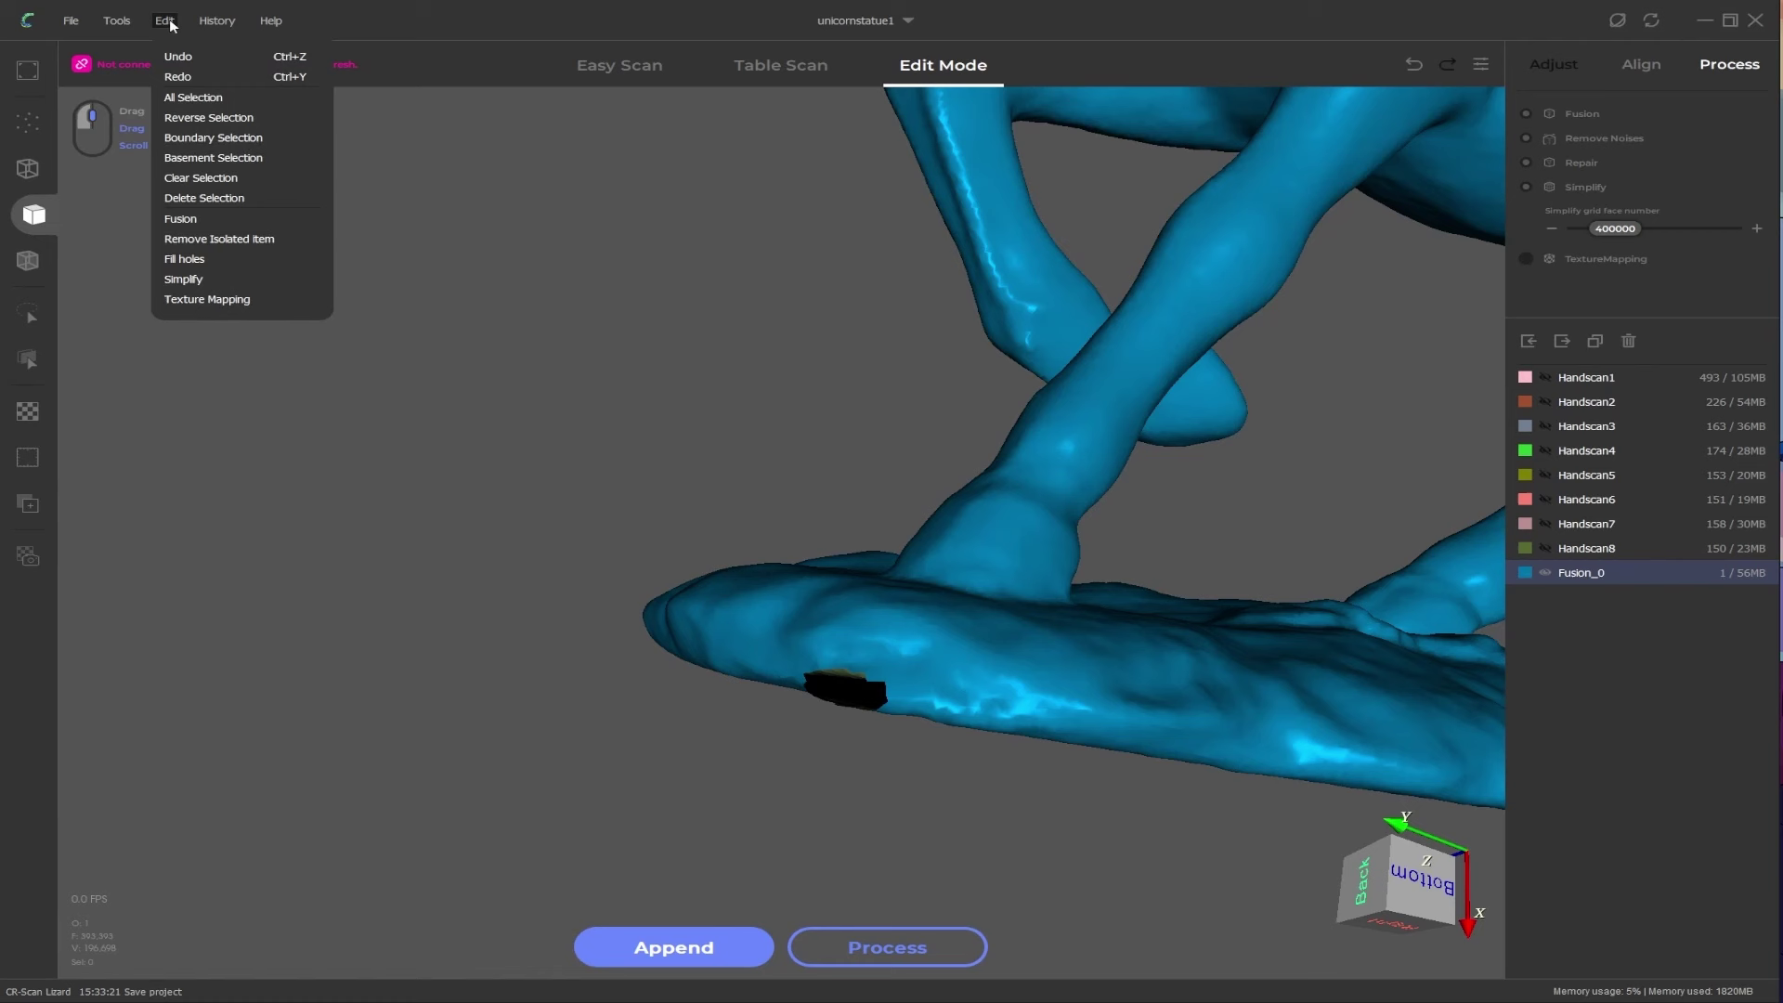
pyautogui.click(207, 260)
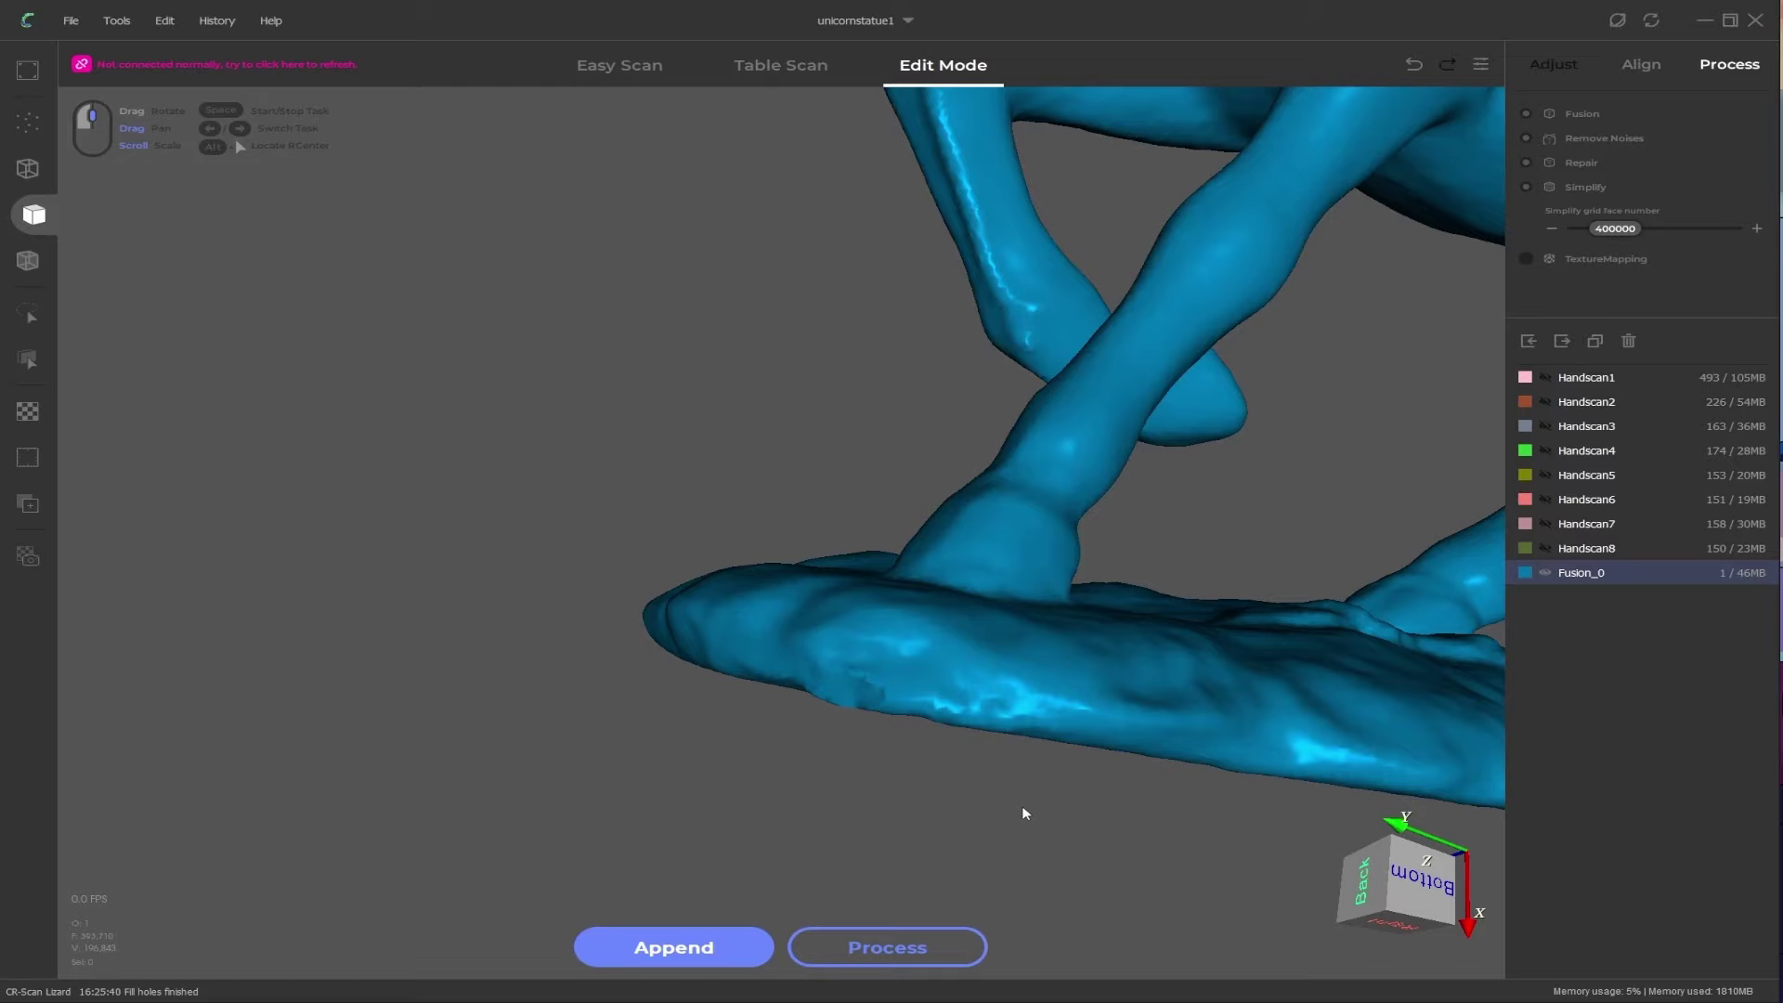
pyautogui.scroll(-5, 1023, 813)
pyautogui.moveTo(1026, 796); pyautogui.dragTo(947, 753)
pyautogui.moveTo(1106, 525); pyautogui.dragTo(1026, 573, button='middle')
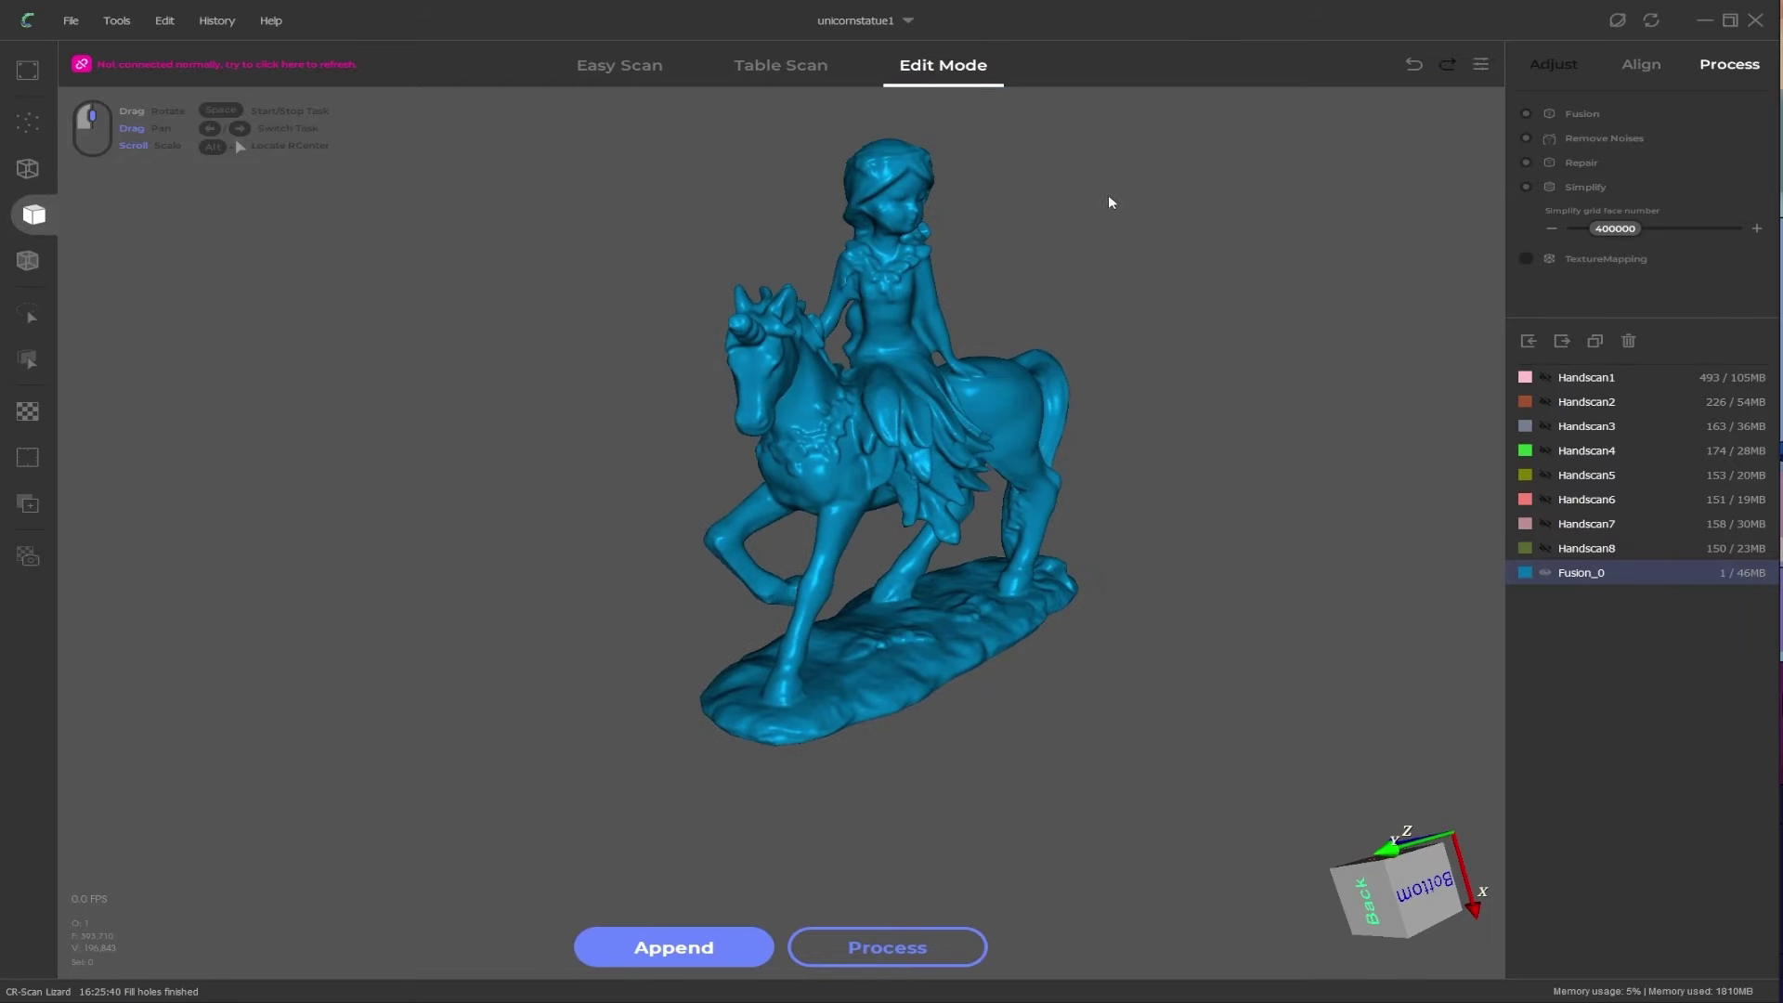
pyautogui.click(158, 22)
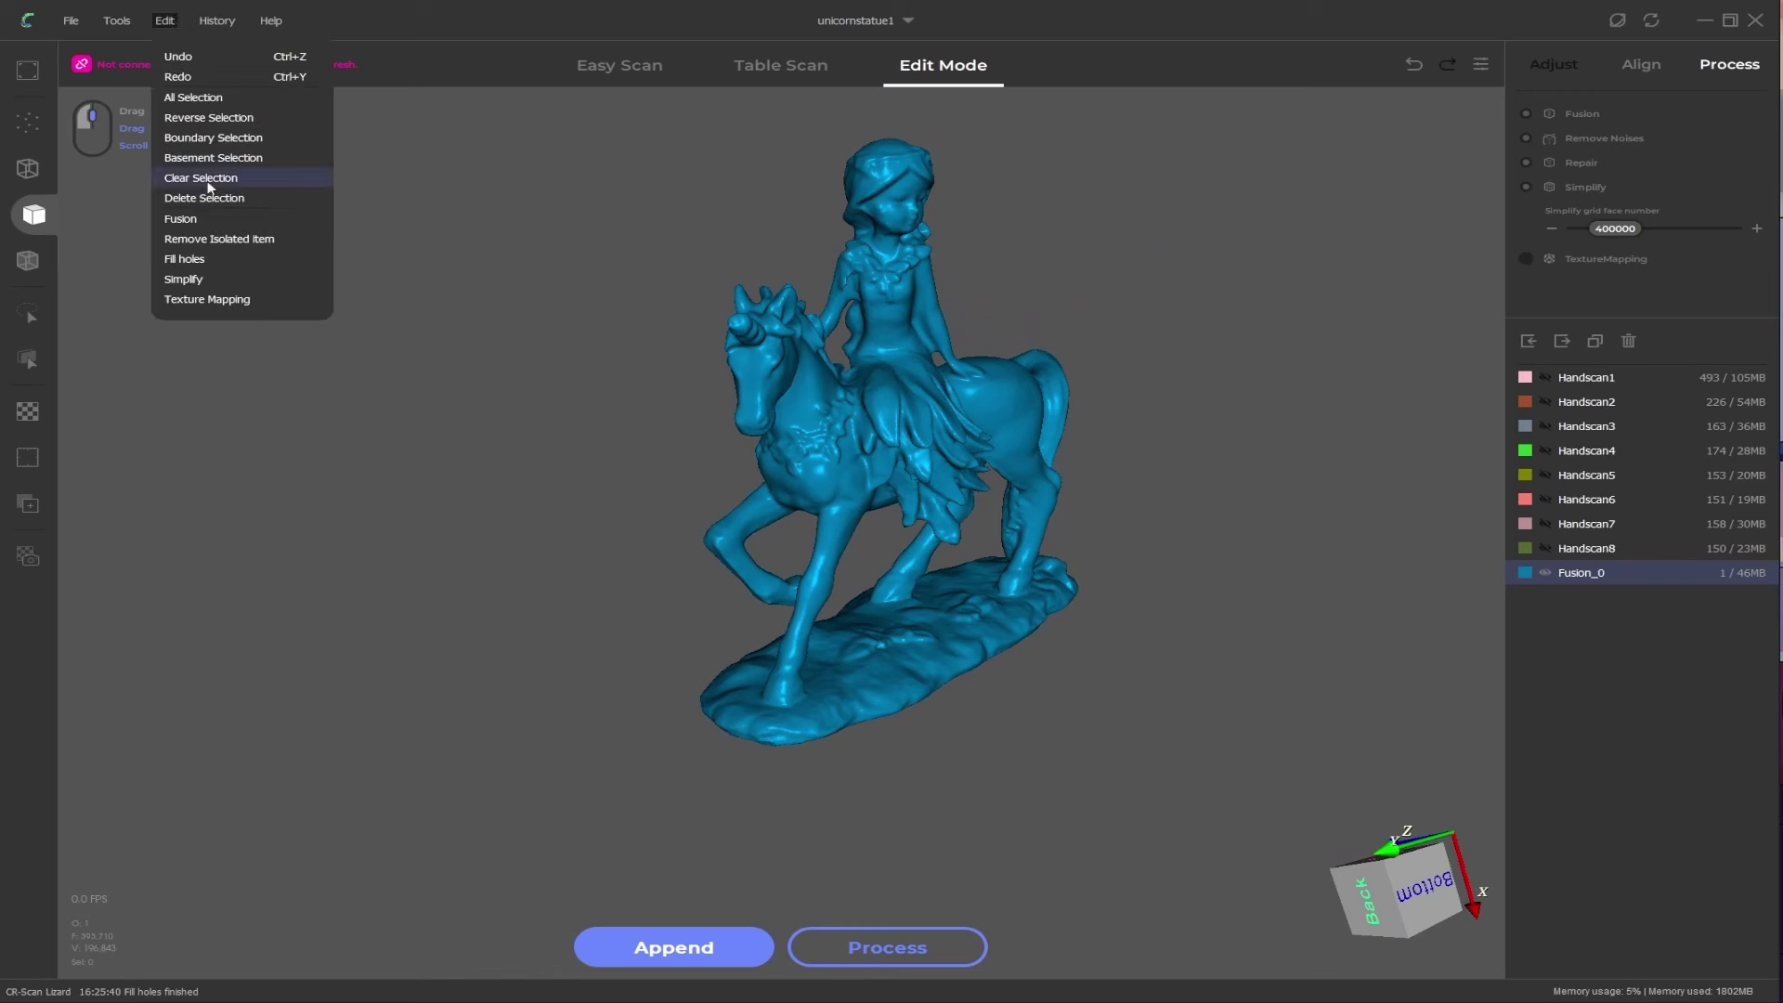
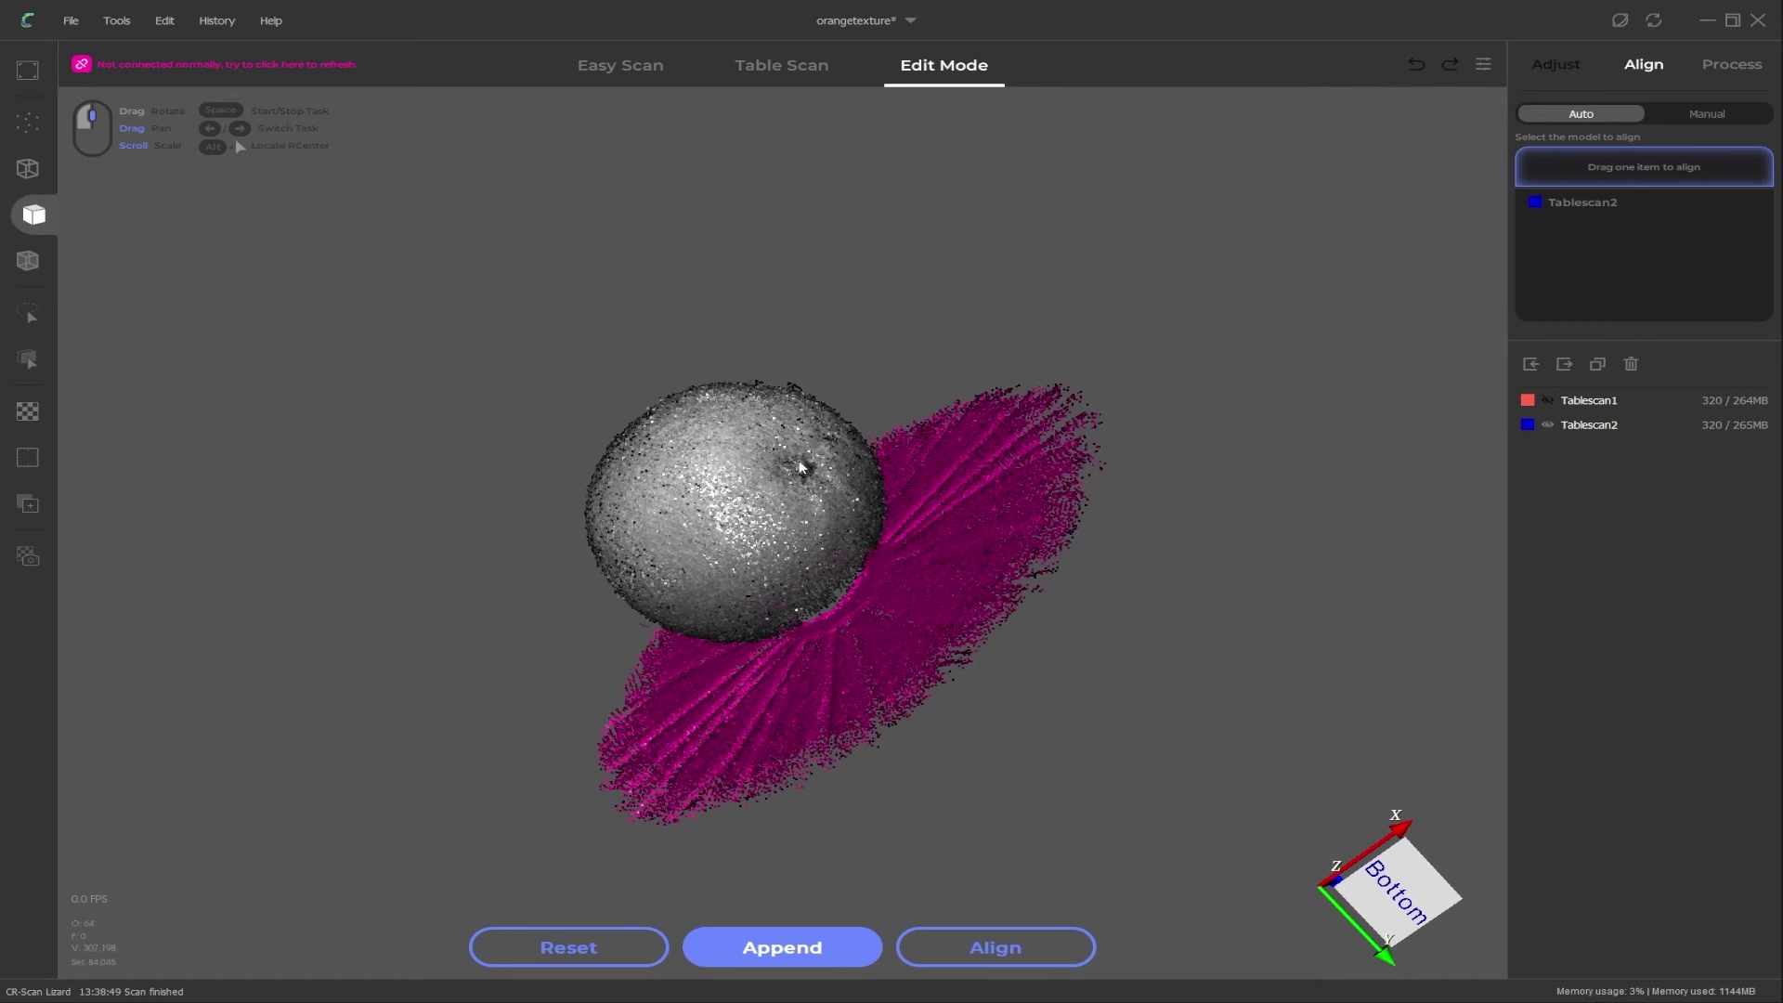
# Step: Inspect the orange and the selected turntable surface in Tablescan2, and save the orangetexture project
pyautogui.moveTo(802, 468); pyautogui.dragTo(1216, 498)
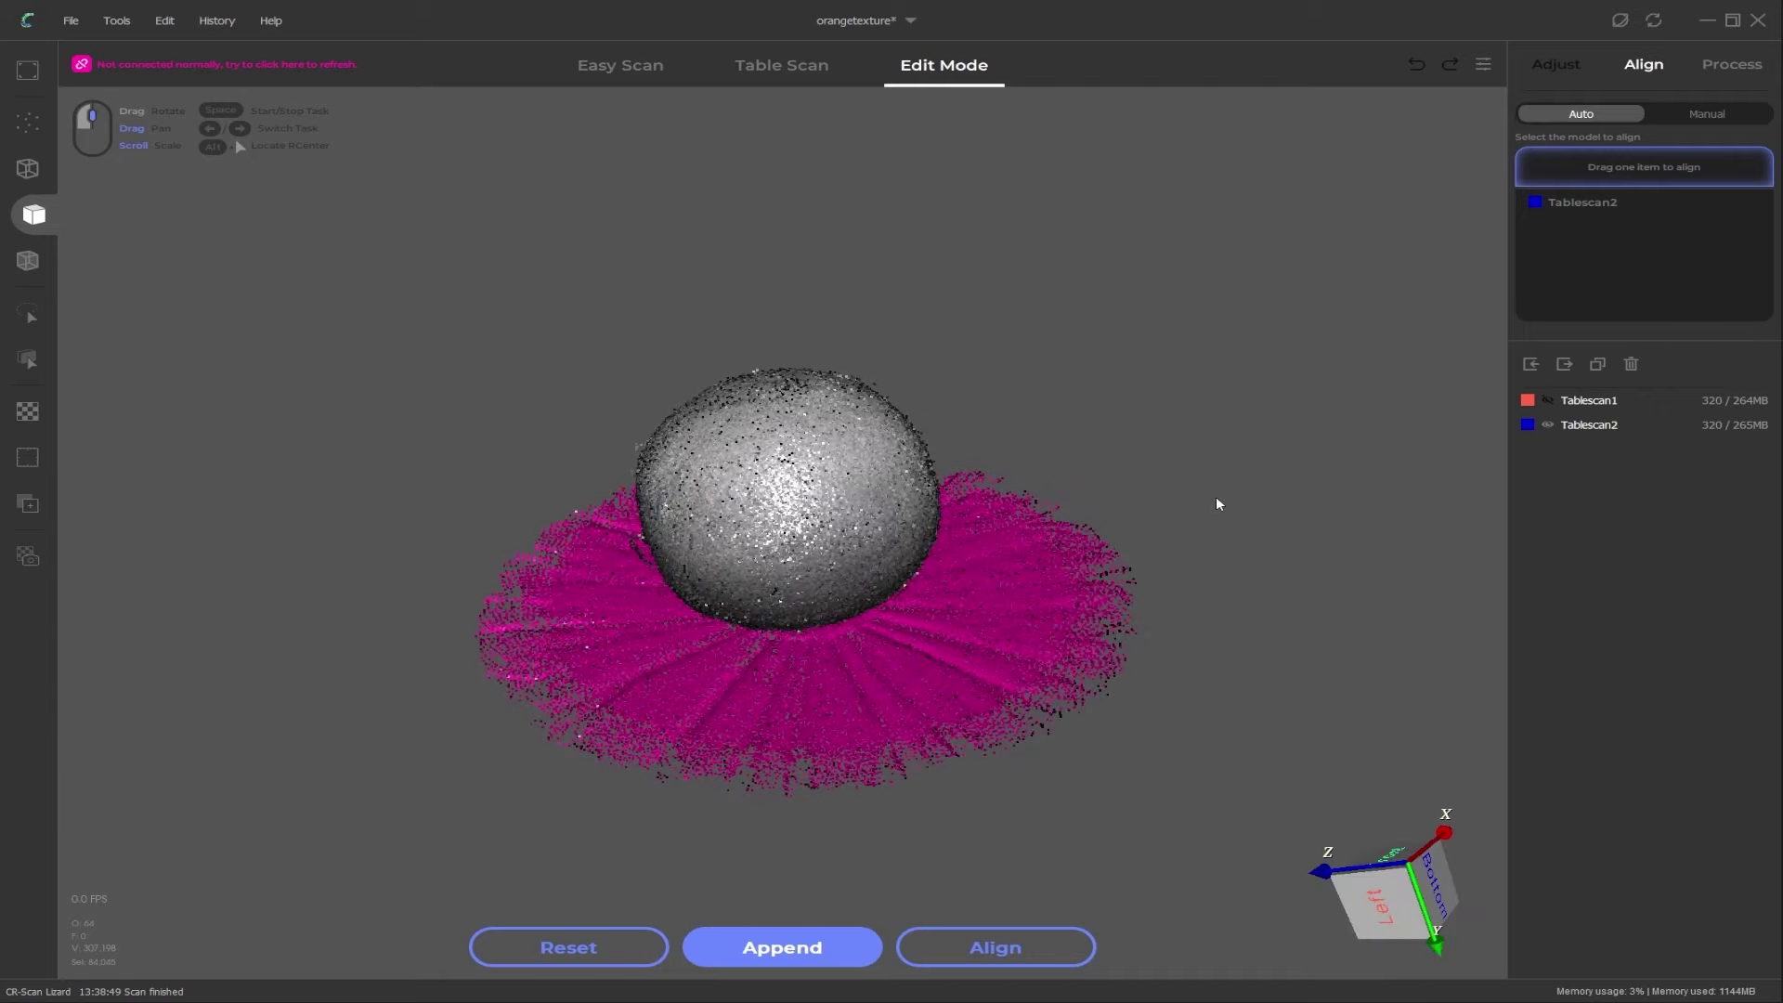
pyautogui.moveTo(663, 540); pyautogui.dragTo(1040, 446)
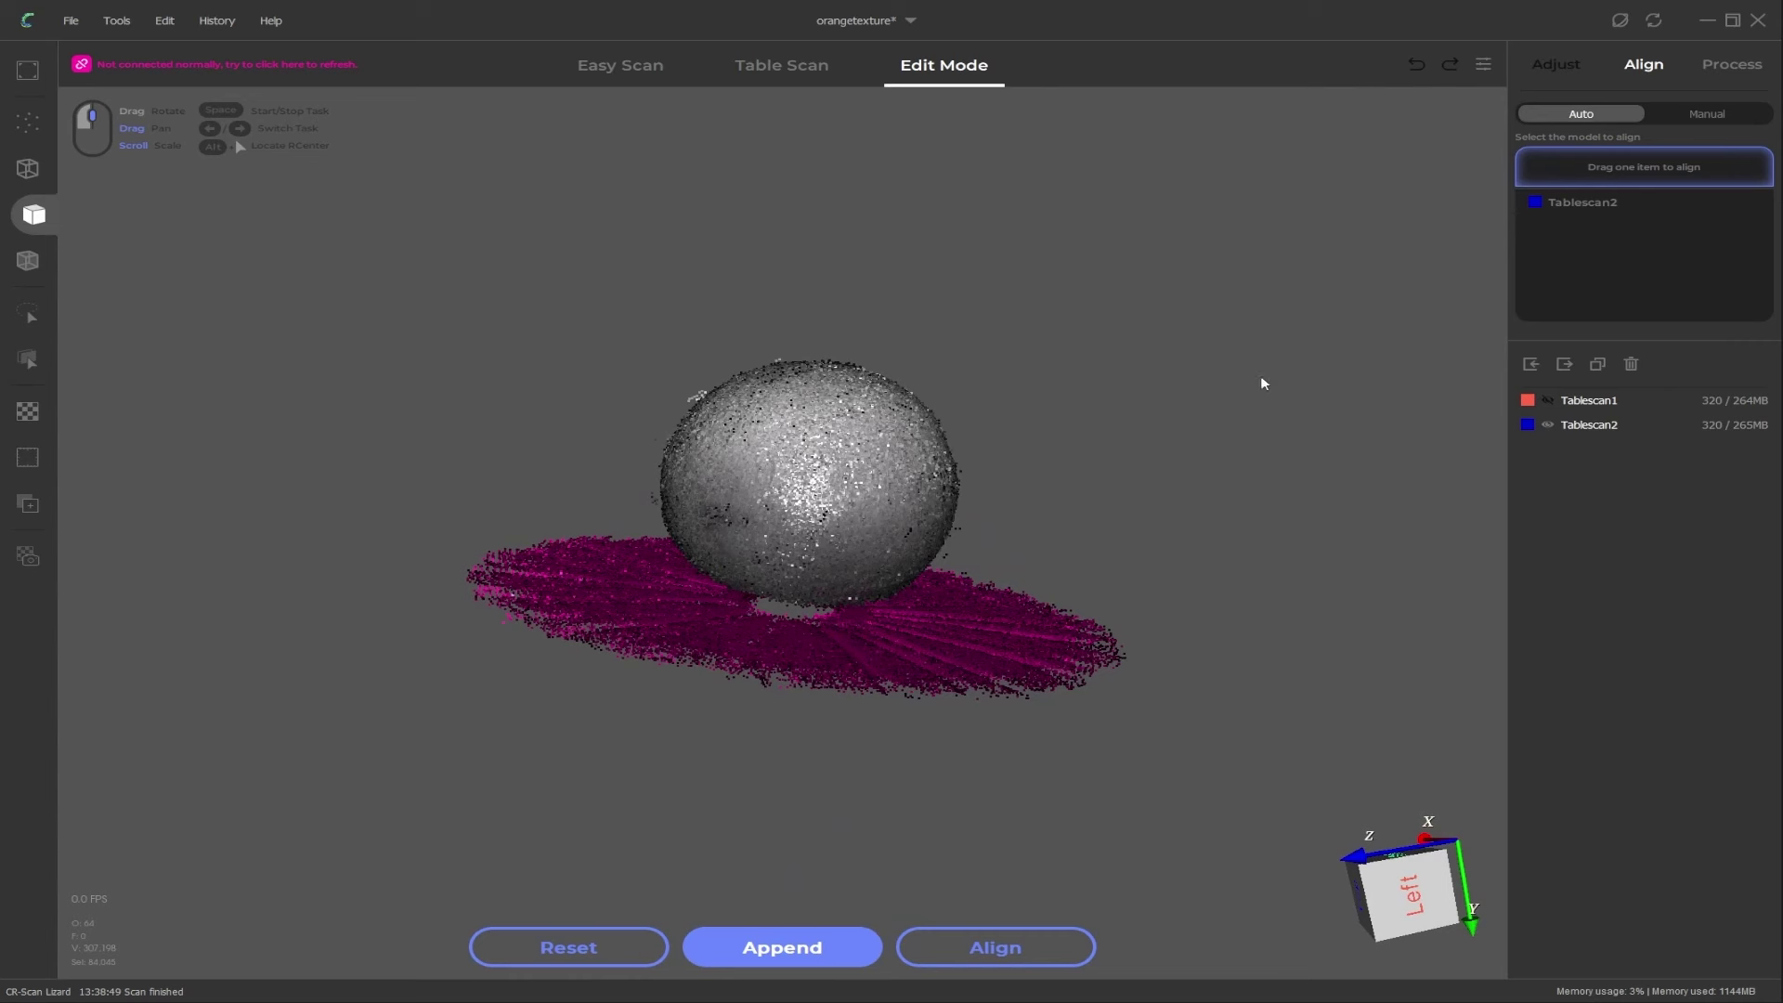
pyautogui.hotkey('ctrl', 's')
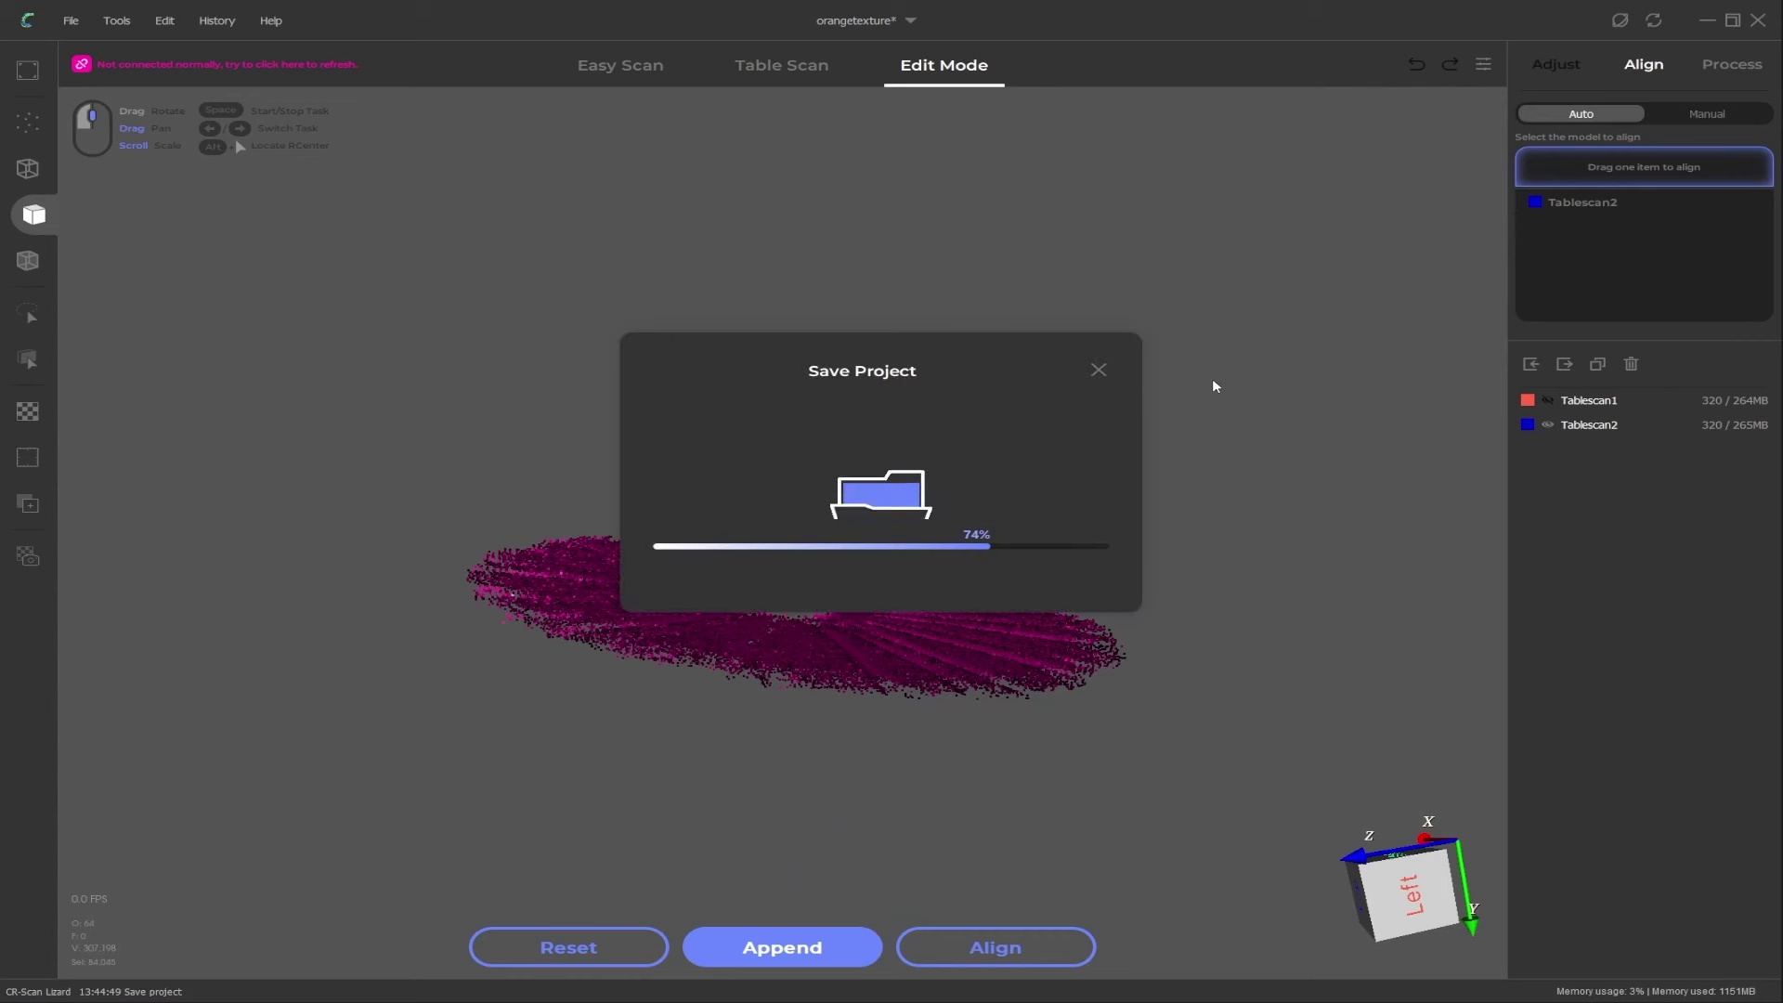
# Step: Switch the alignment mode to Manual and leave only Tablescan2 visible
pyautogui.click(1548, 401)
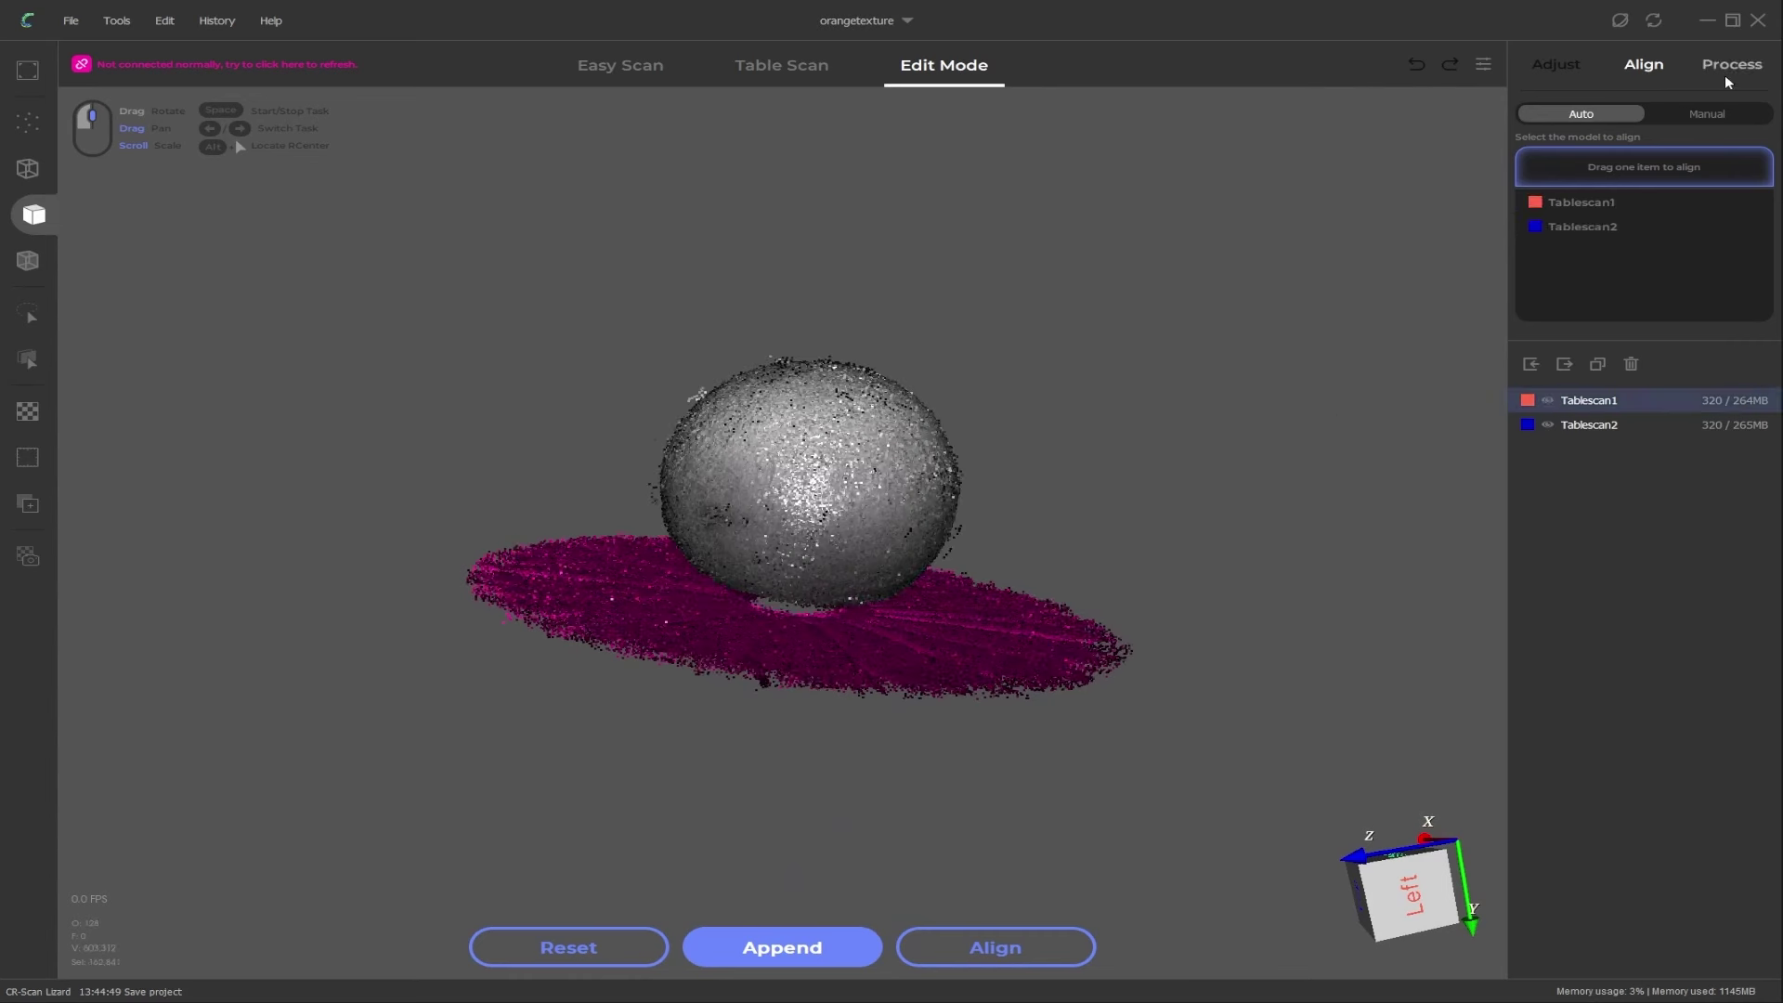
pyautogui.click(1691, 115)
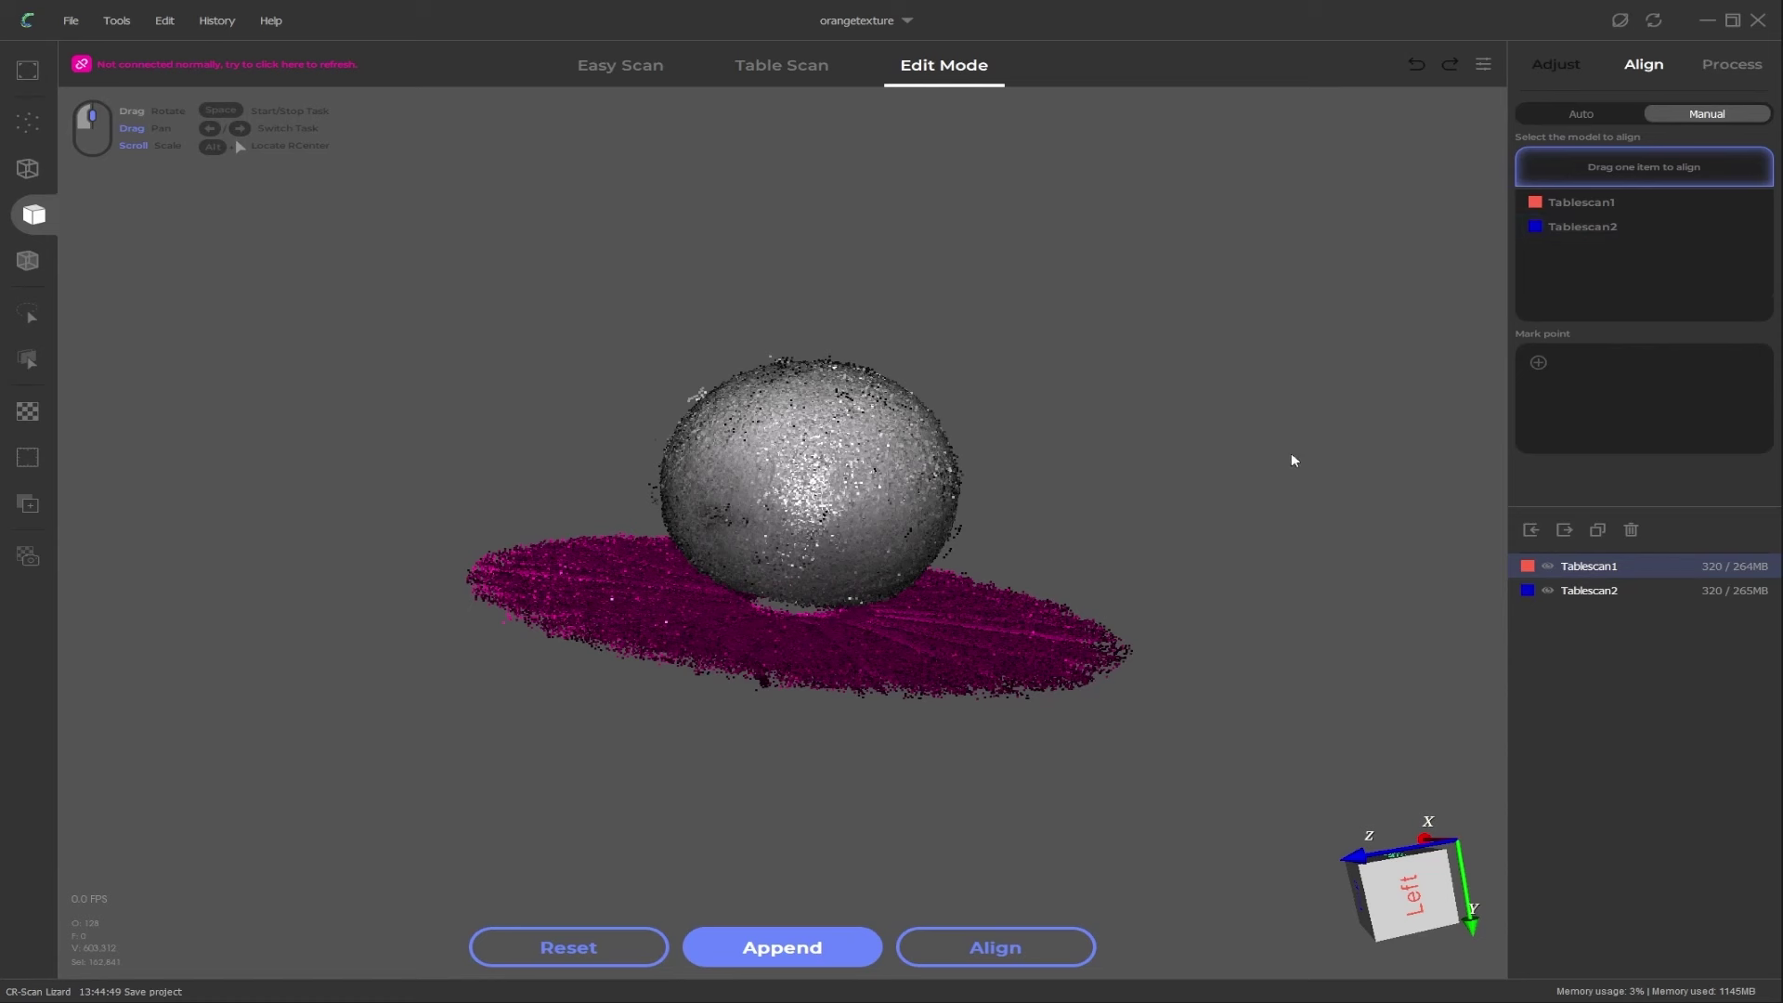
pyautogui.click(1548, 566)
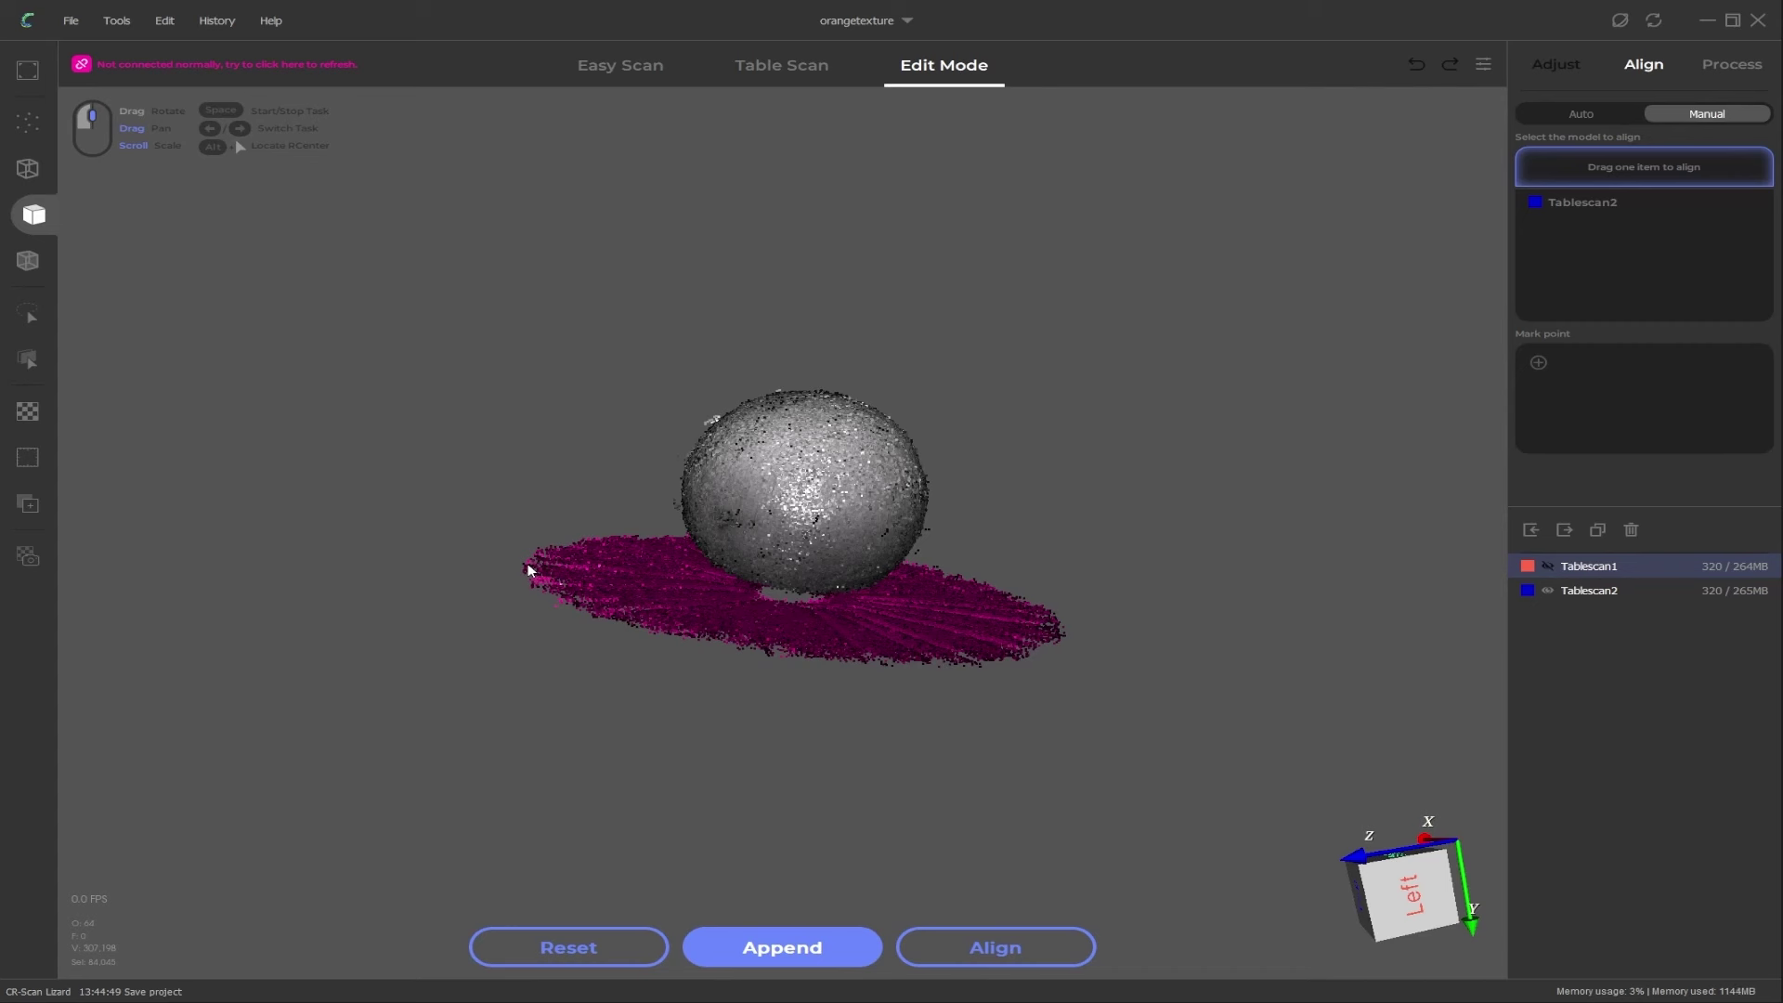
# Step: Move Tablescan2 away from Tablescan1's position and rotate it so its turntable surface lies above the orange
pyautogui.click(1627, 598)
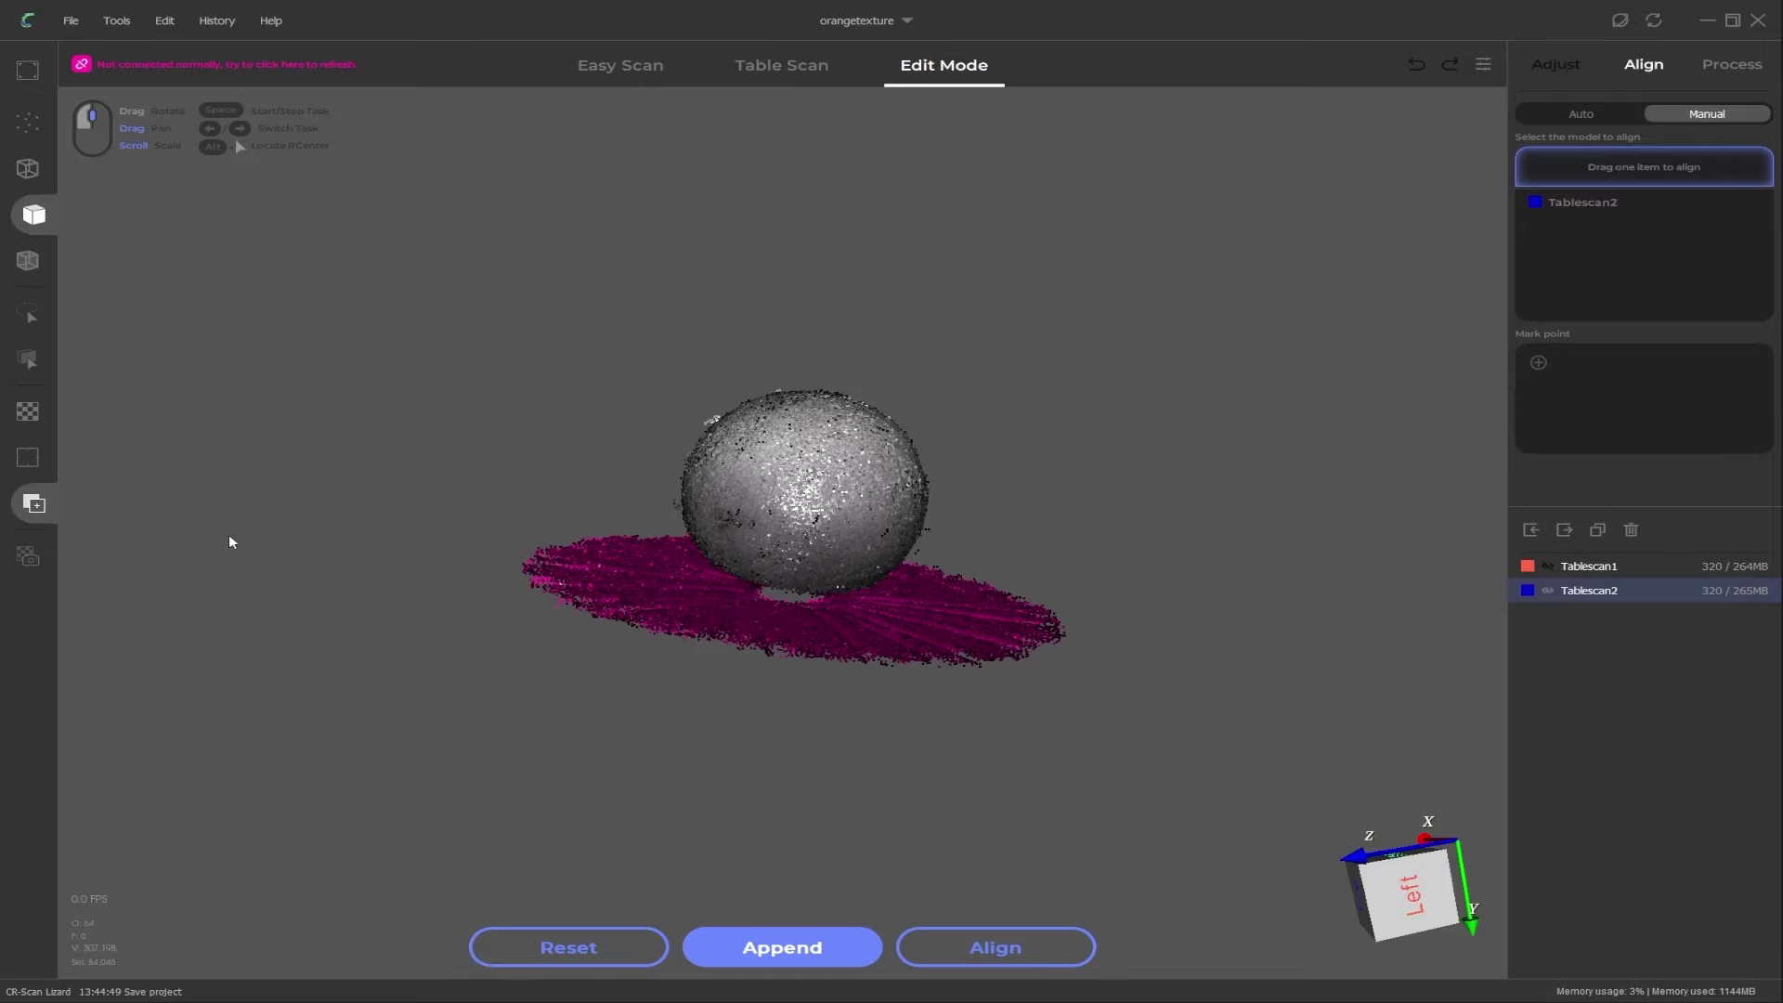
pyautogui.moveTo(872, 545); pyautogui.dragTo(442, 545, button='right')
pyautogui.moveTo(532, 552); pyautogui.dragTo(566, 614)
pyautogui.moveTo(412, 697); pyautogui.dragTo(104, 577)
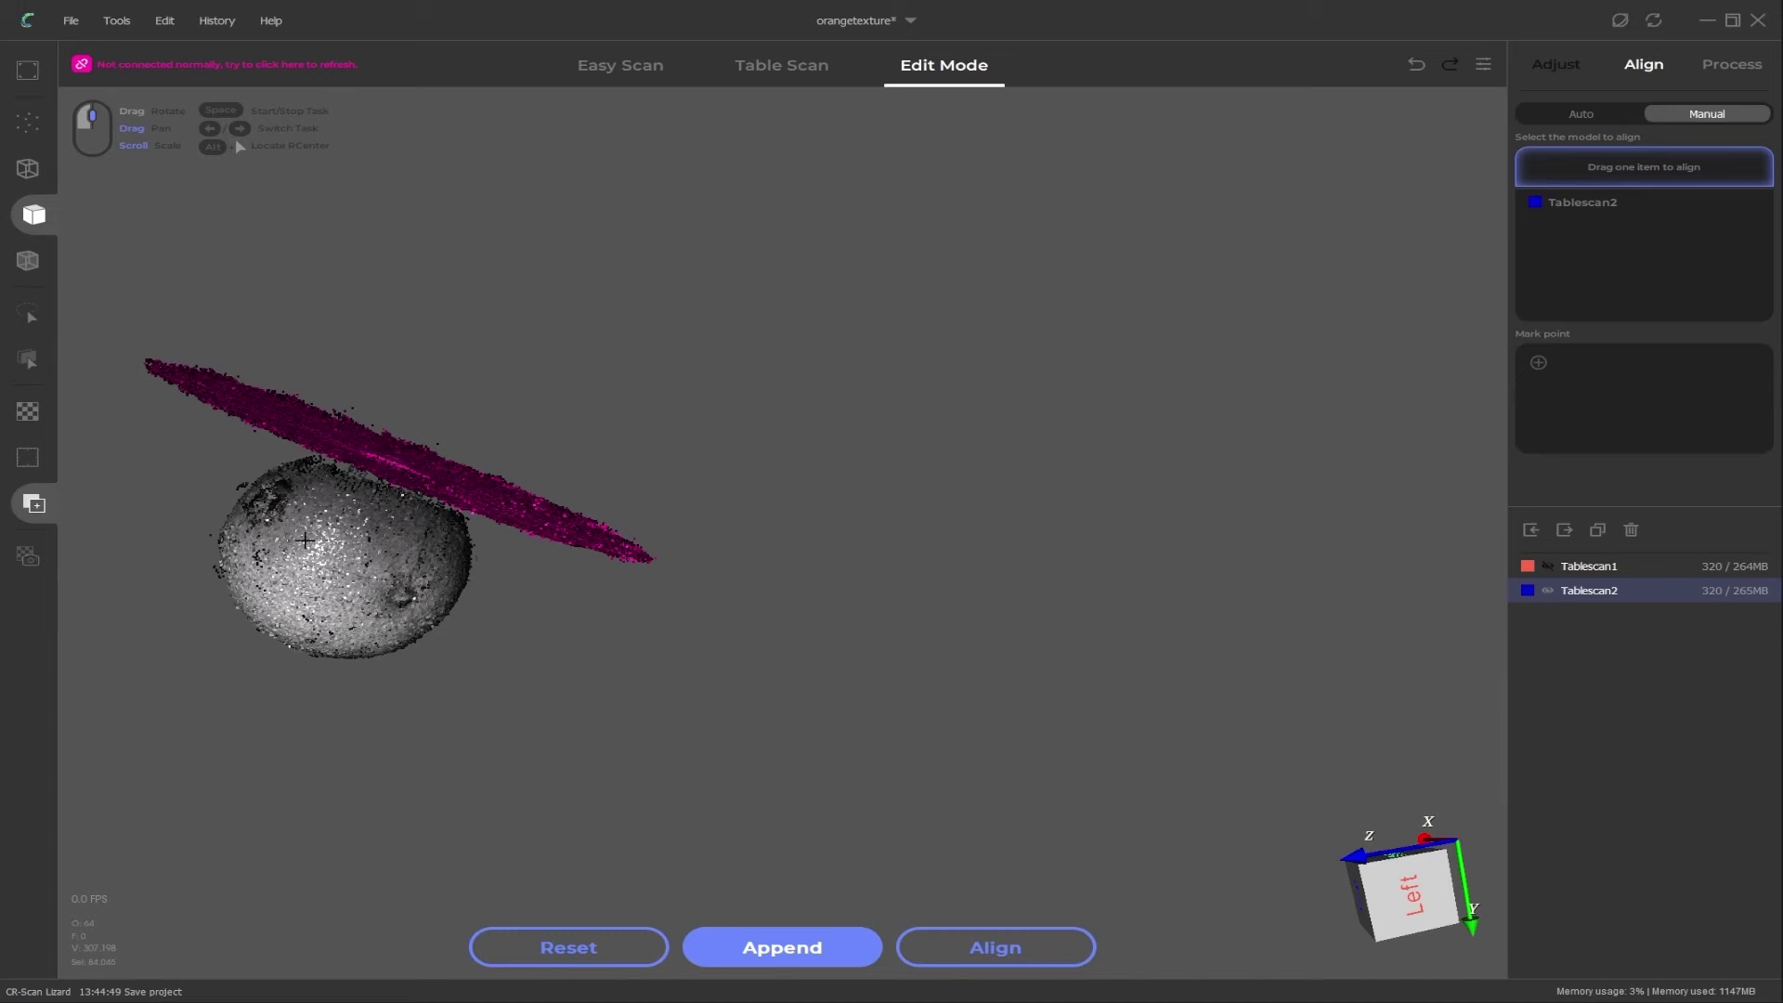
pyautogui.moveTo(305, 540); pyautogui.dragTo(1551, 566)
# Step: Show Tablescan1 and rotate it upside down beside Tablescan2 so its stem dimple faces the viewer
pyautogui.click(1547, 565)
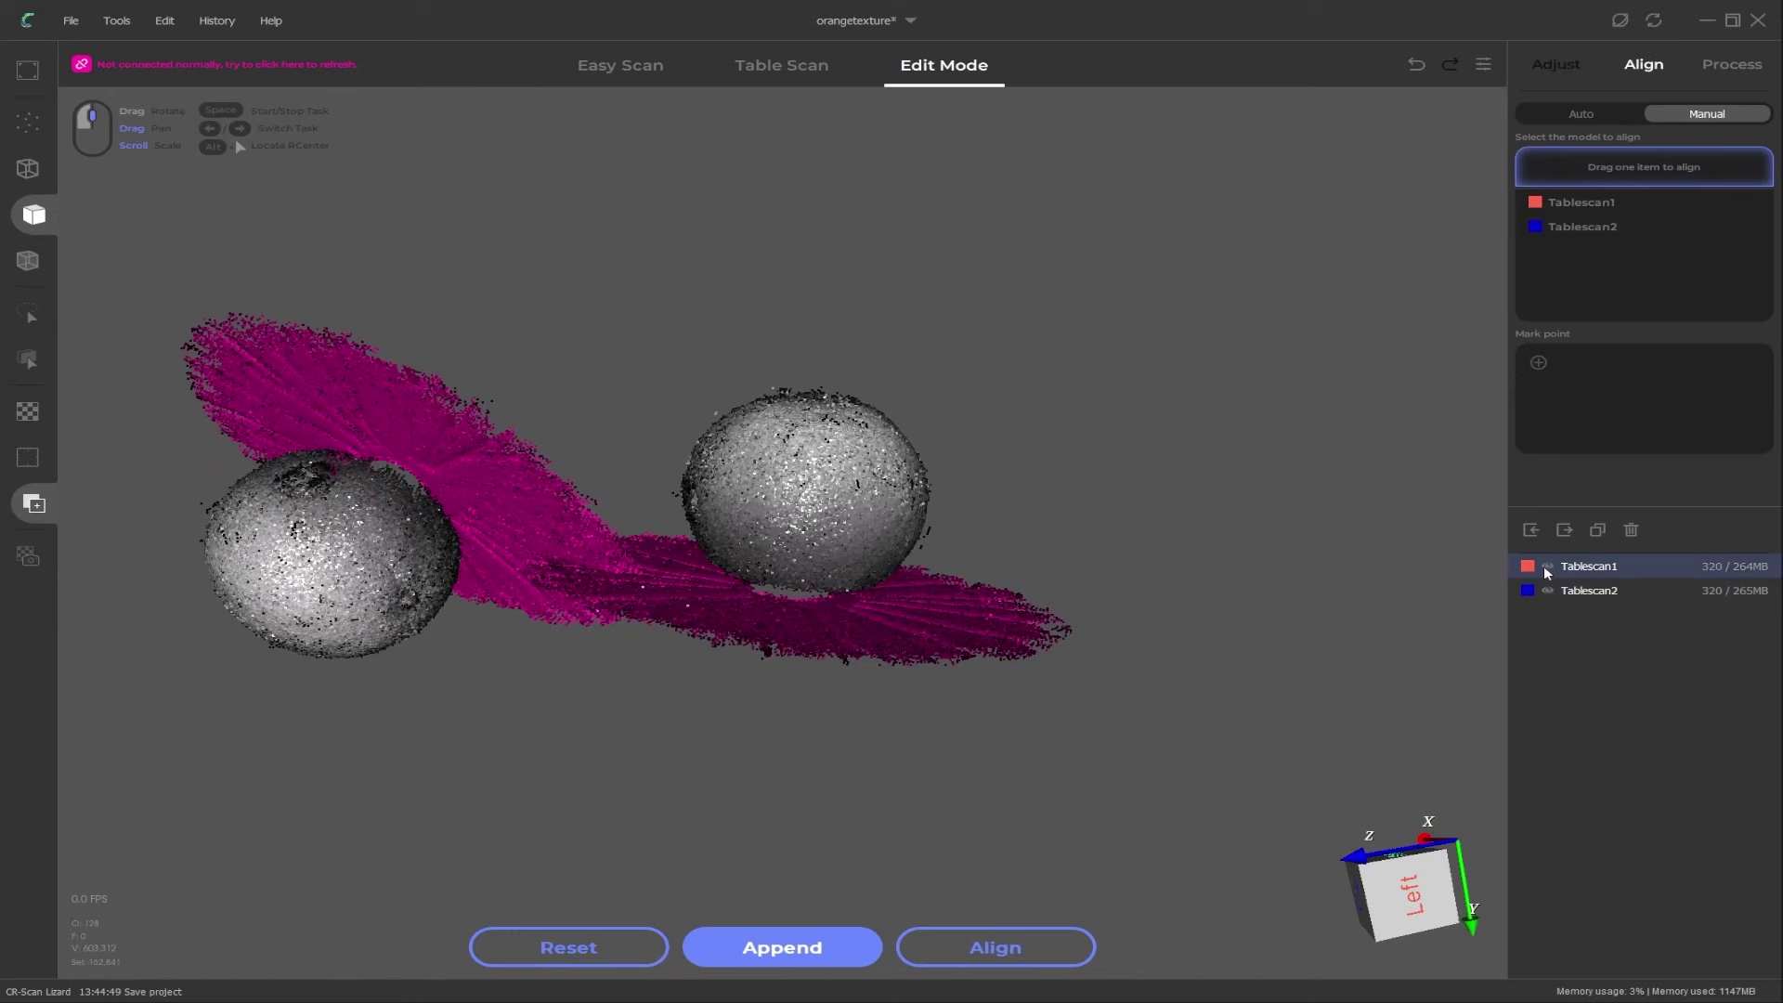
pyautogui.moveTo(905, 539); pyautogui.dragTo(978, 631)
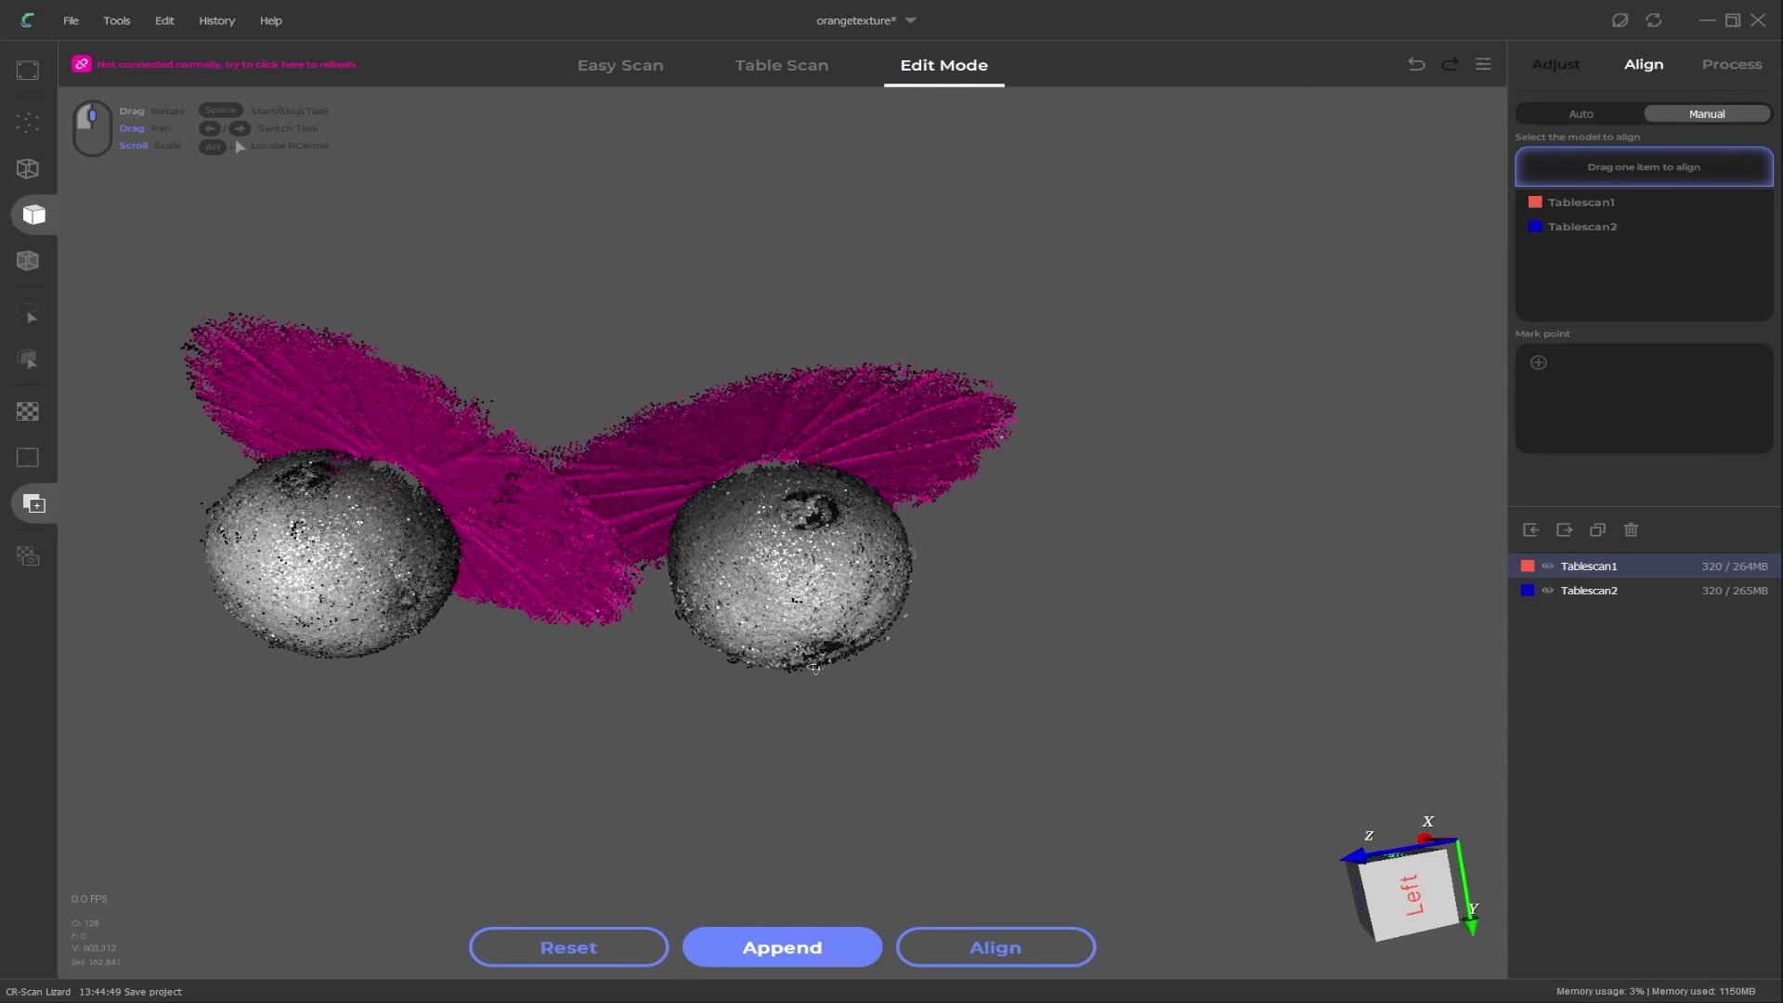
pyautogui.moveTo(833, 582); pyautogui.dragTo(1009, 675)
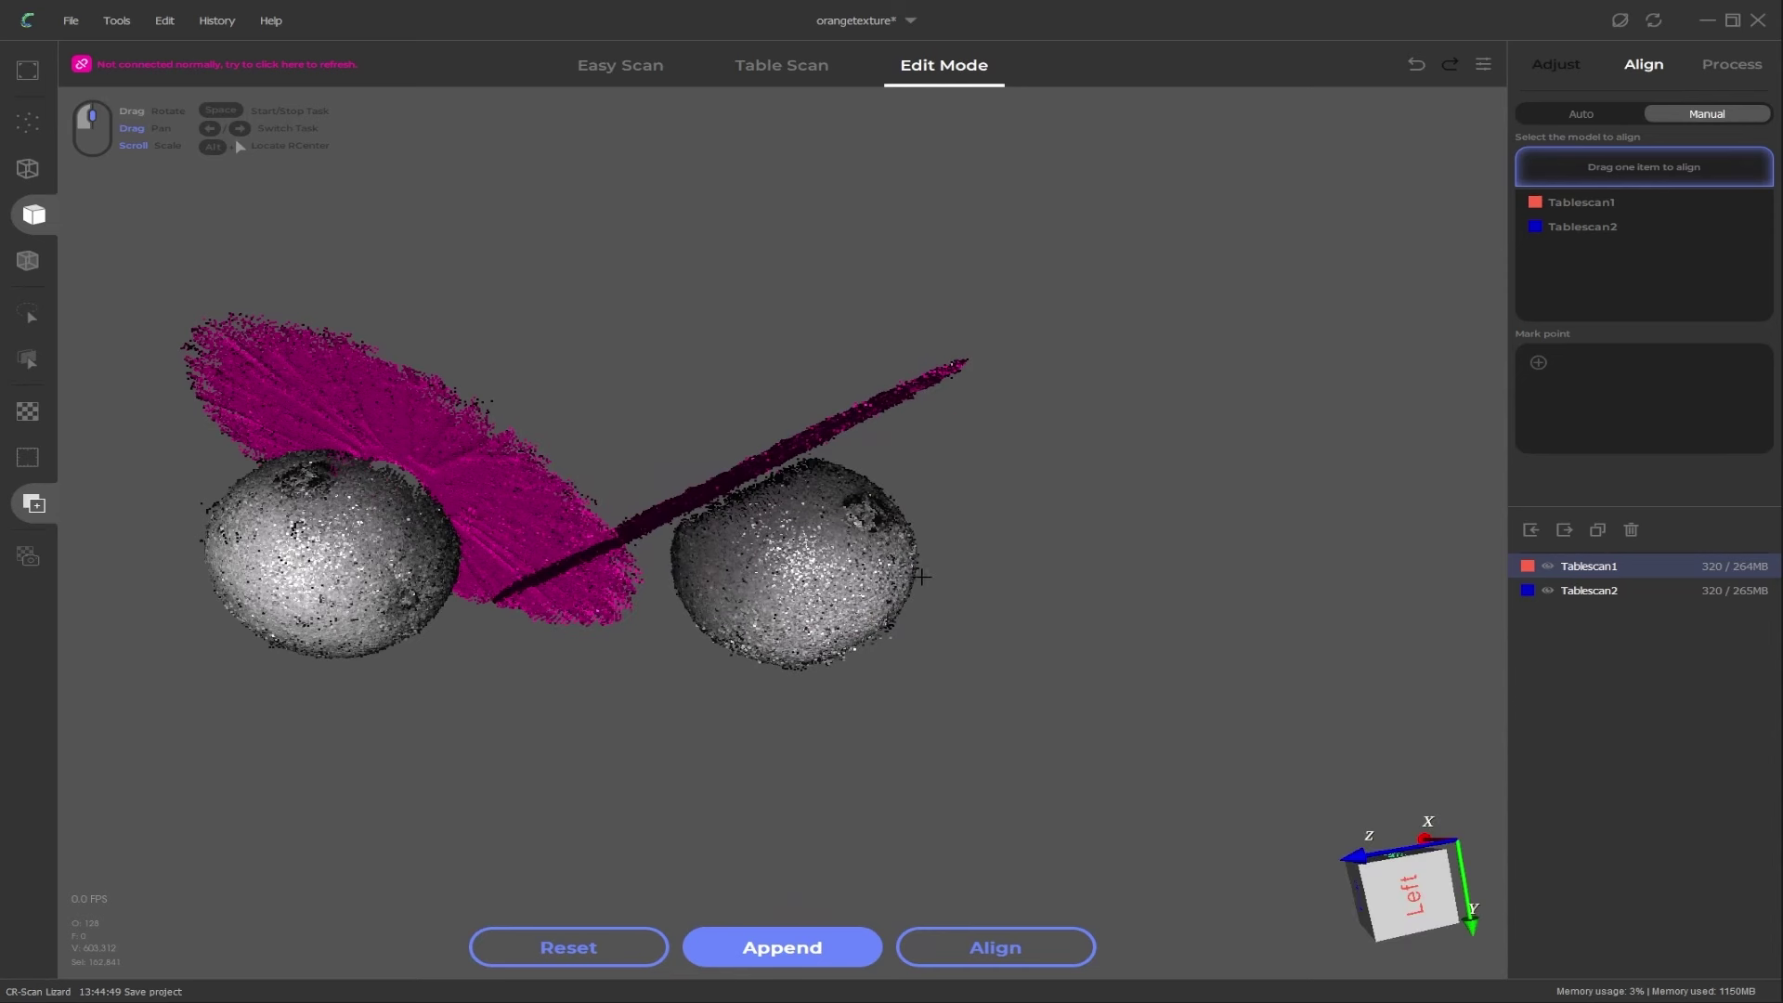
pyautogui.moveTo(920, 568); pyautogui.dragTo(878, 531)
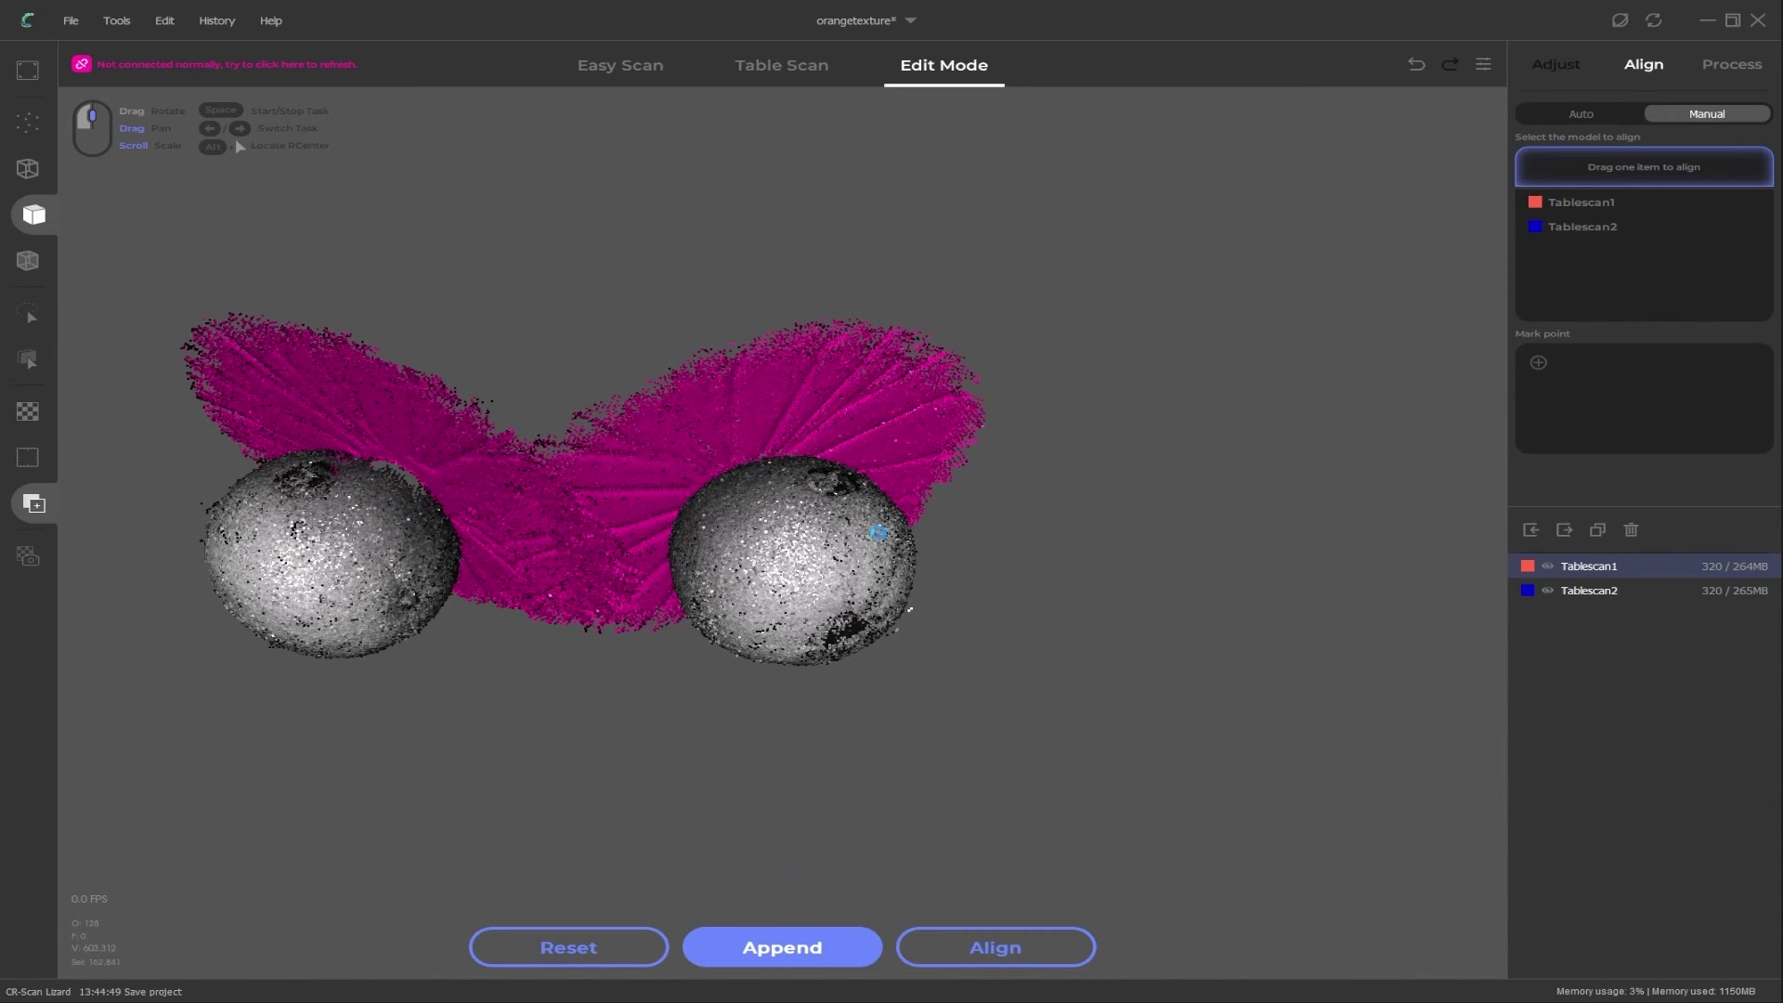
# Step: Delete the selected turntable surface from both scans and rotate each orange so the stem dimples face the same way
pyautogui.moveTo(878, 531); pyautogui.dragTo(881, 538)
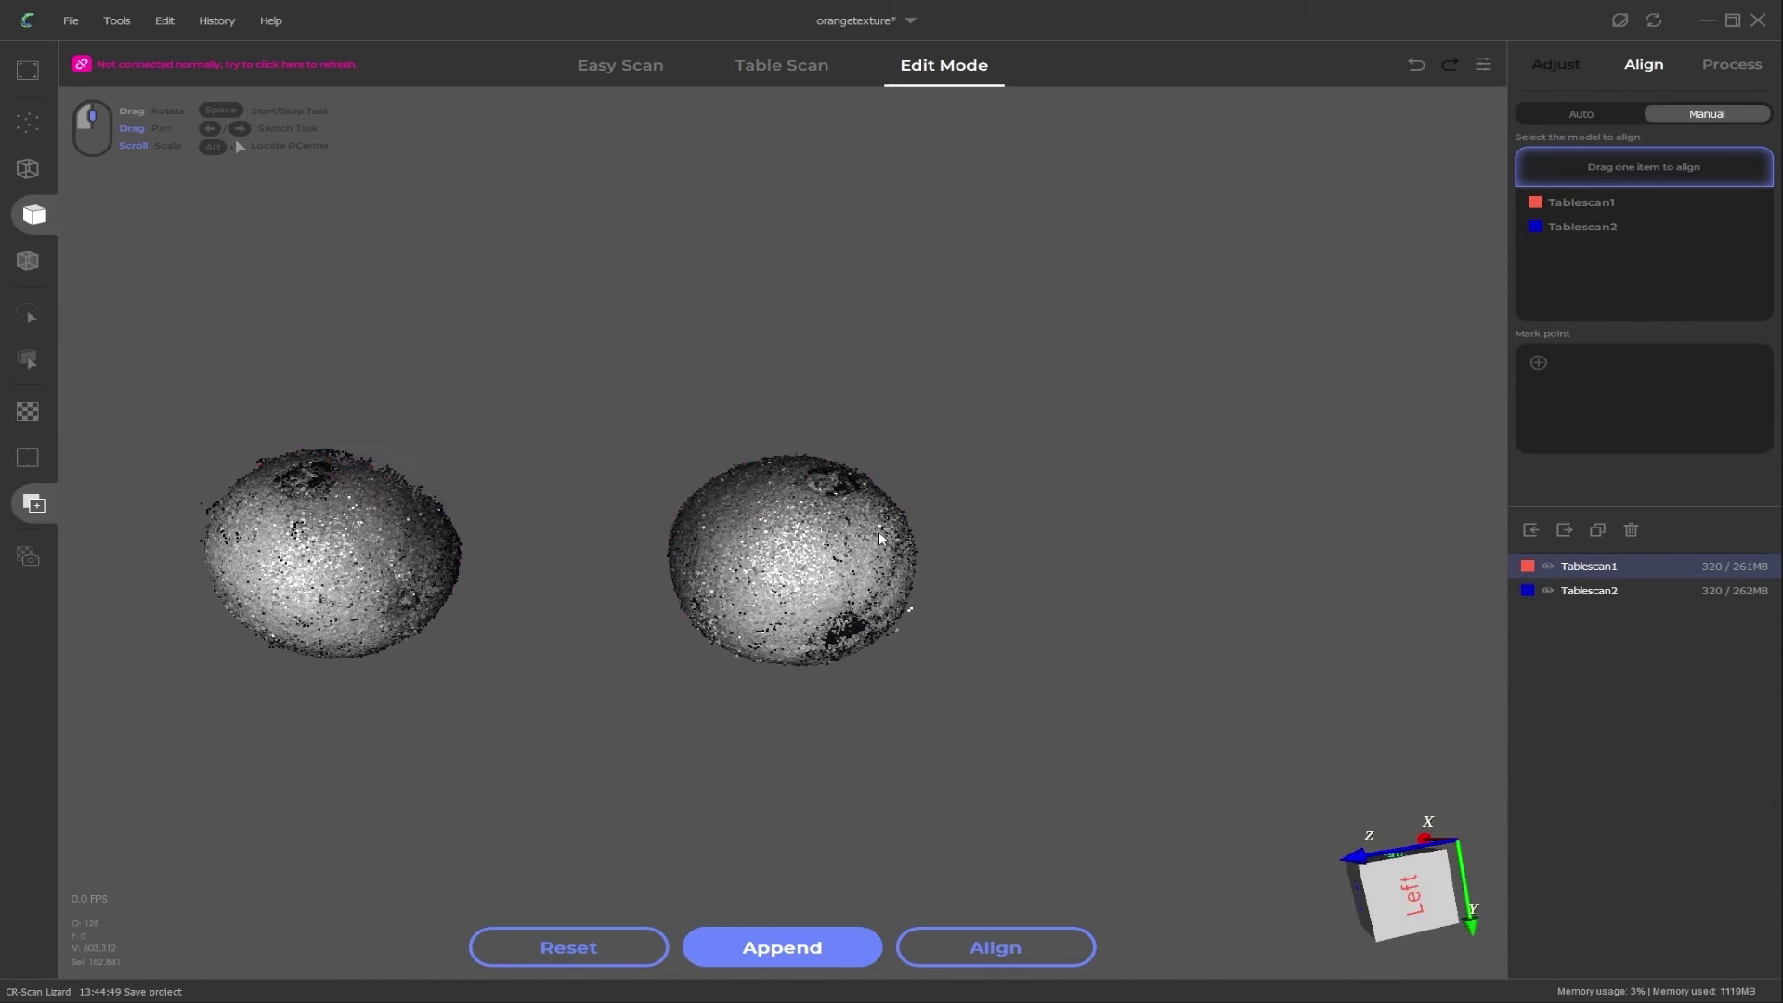
pyautogui.moveTo(323, 522); pyautogui.dragTo(355, 580)
pyautogui.moveTo(784, 557); pyautogui.dragTo(873, 633)
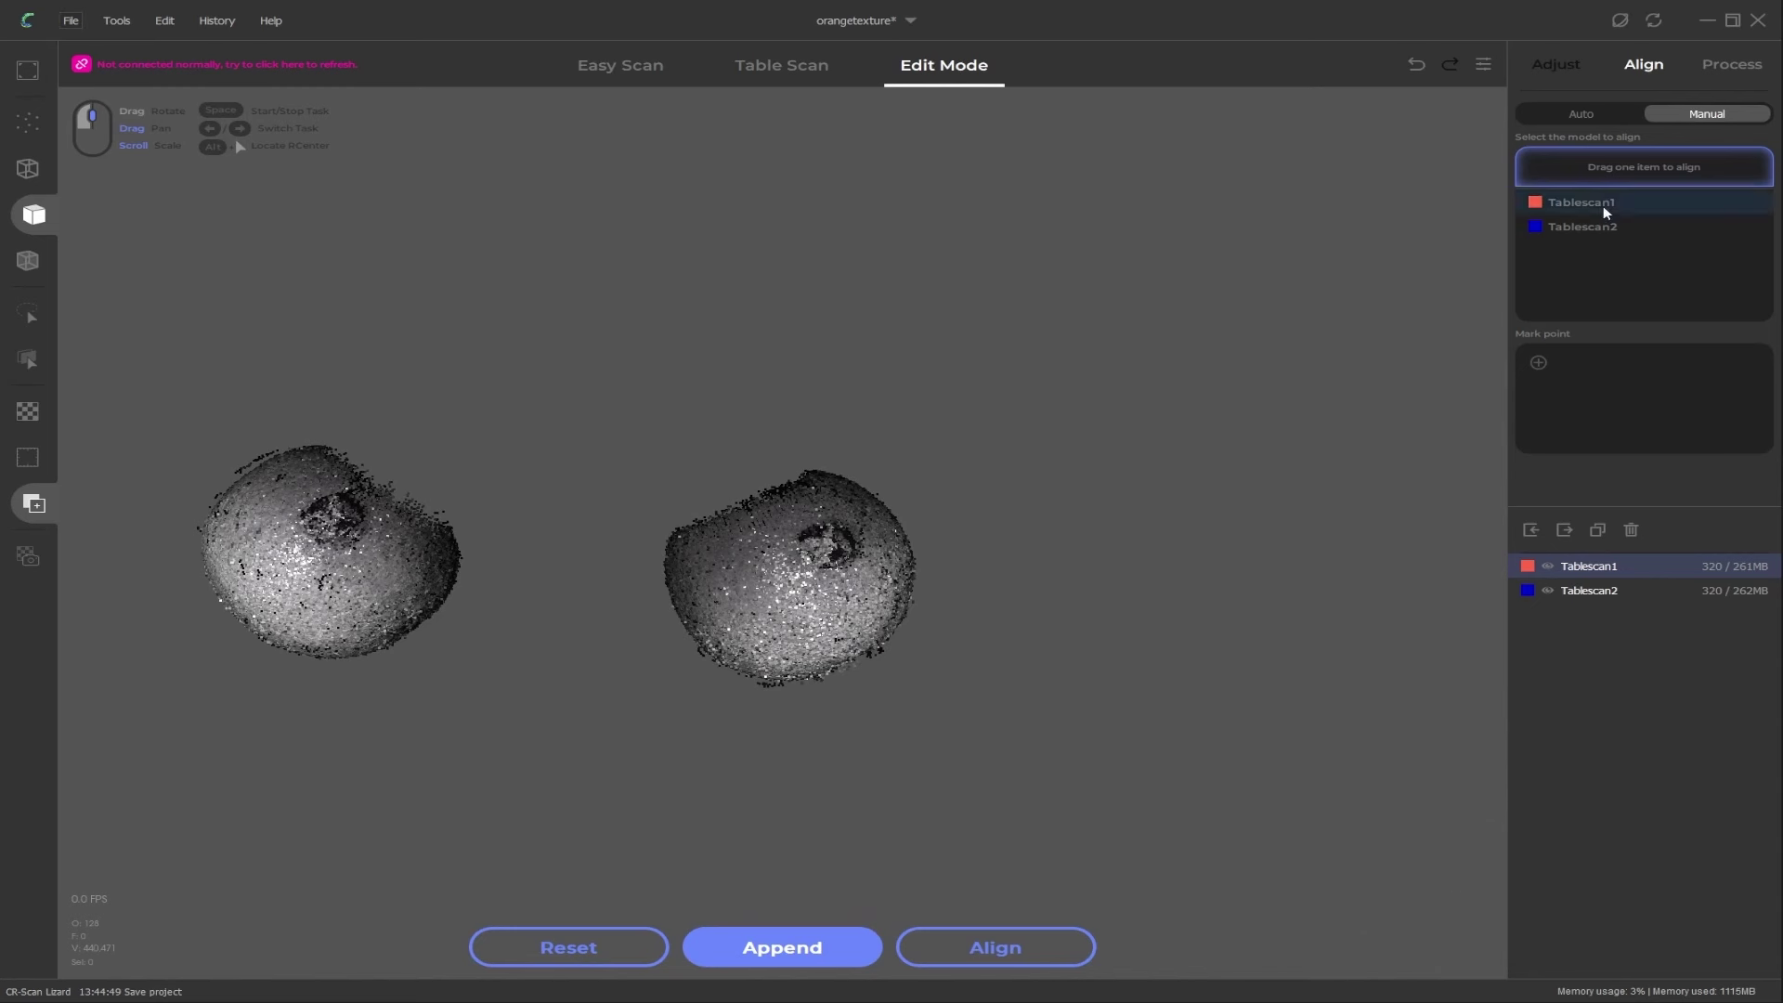
# Step: Set Tablescan1 as the model to align, add mark points, and place pair 1 at the upper edge of the stem dimple on both oranges
pyautogui.moveTo(1584, 203); pyautogui.dragTo(1614, 169)
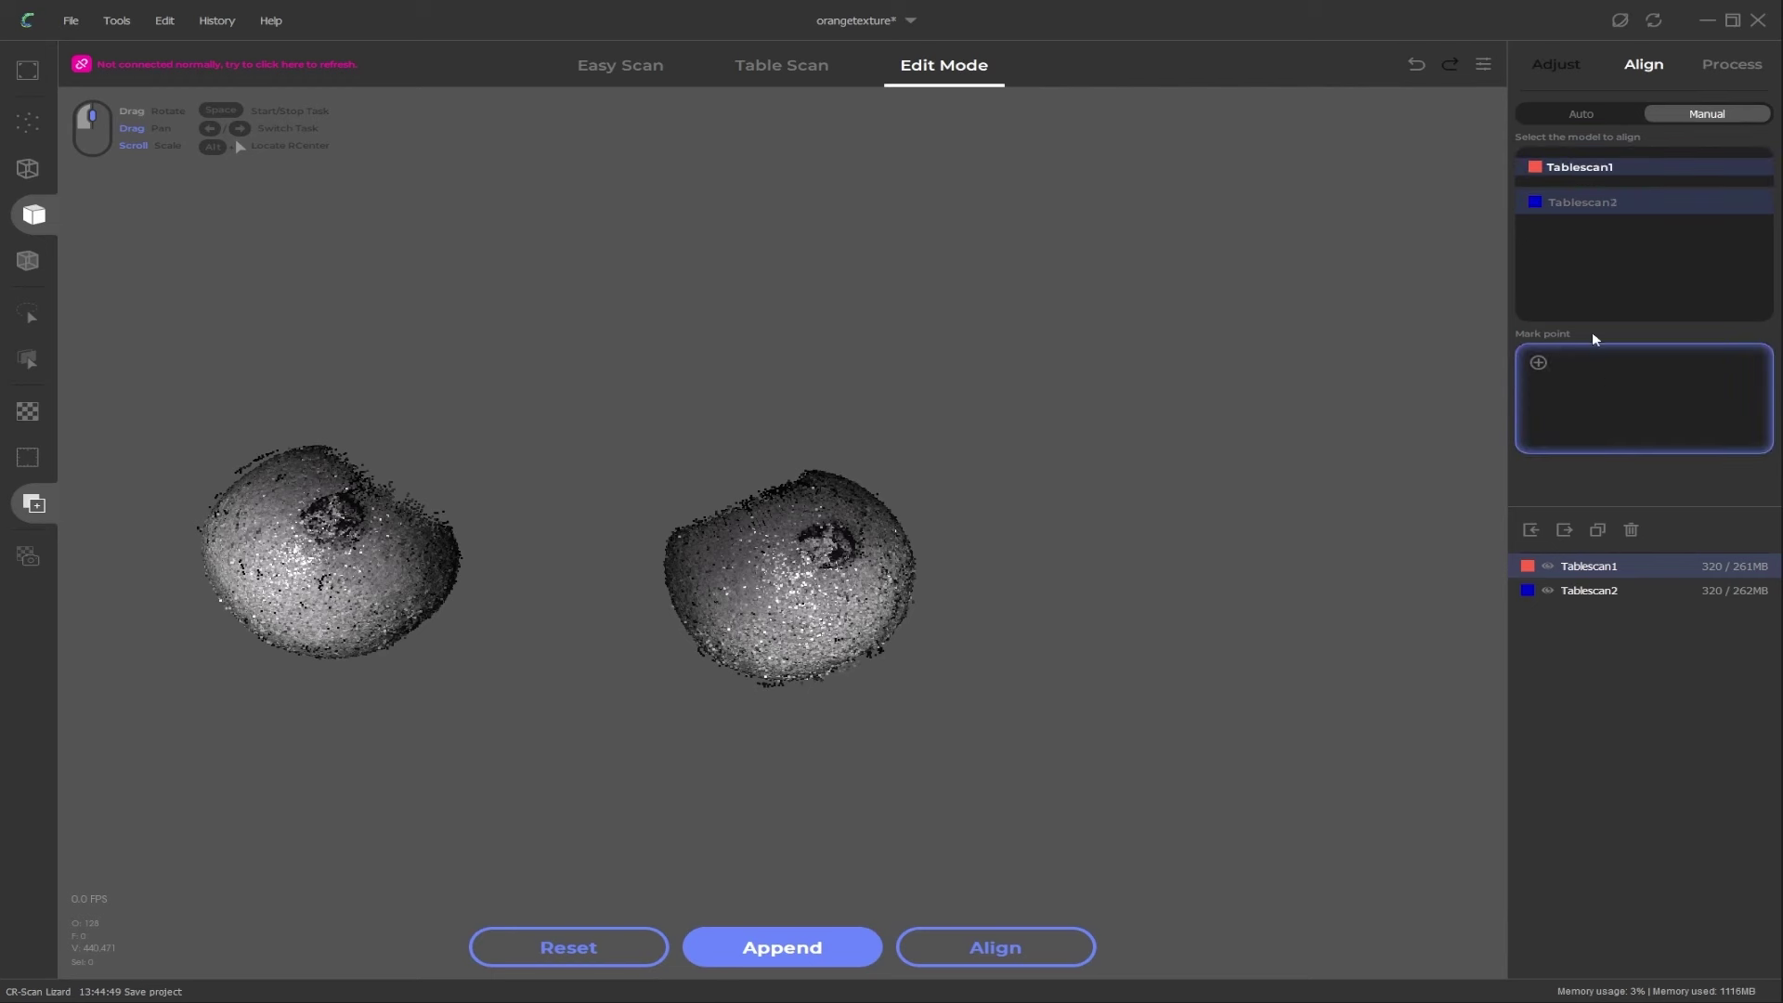
pyautogui.click(1538, 362)
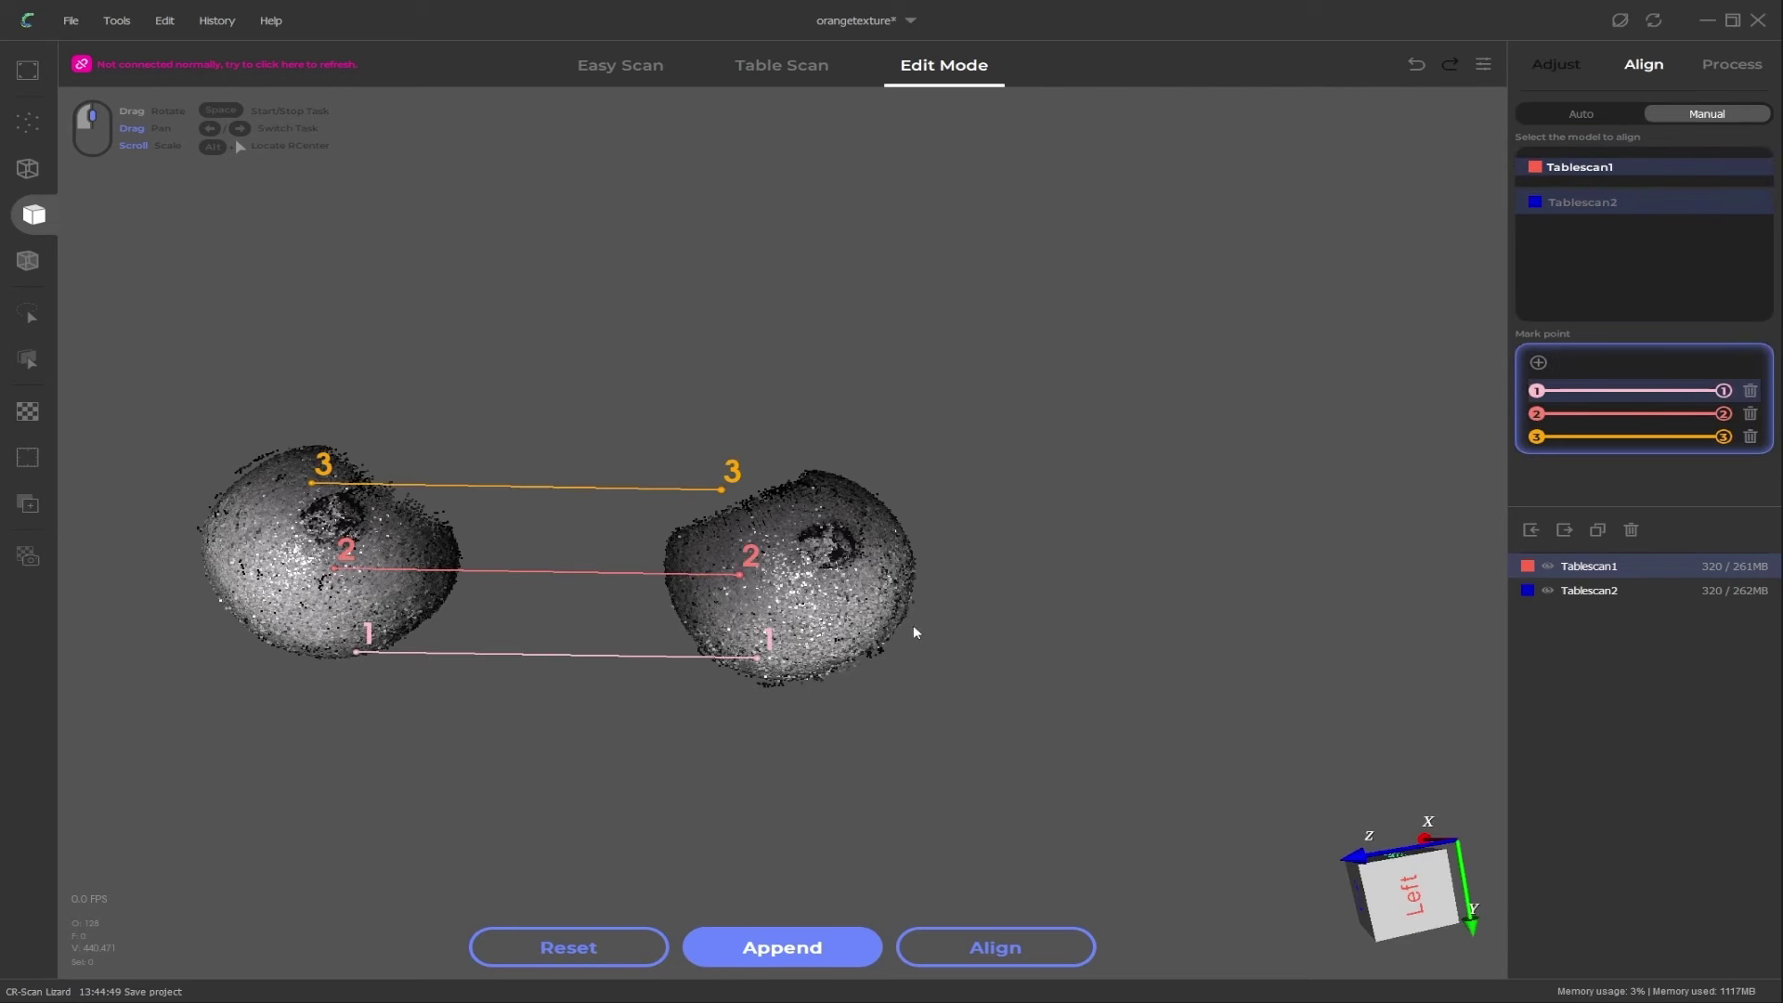
pyautogui.scroll(2, 770, 638)
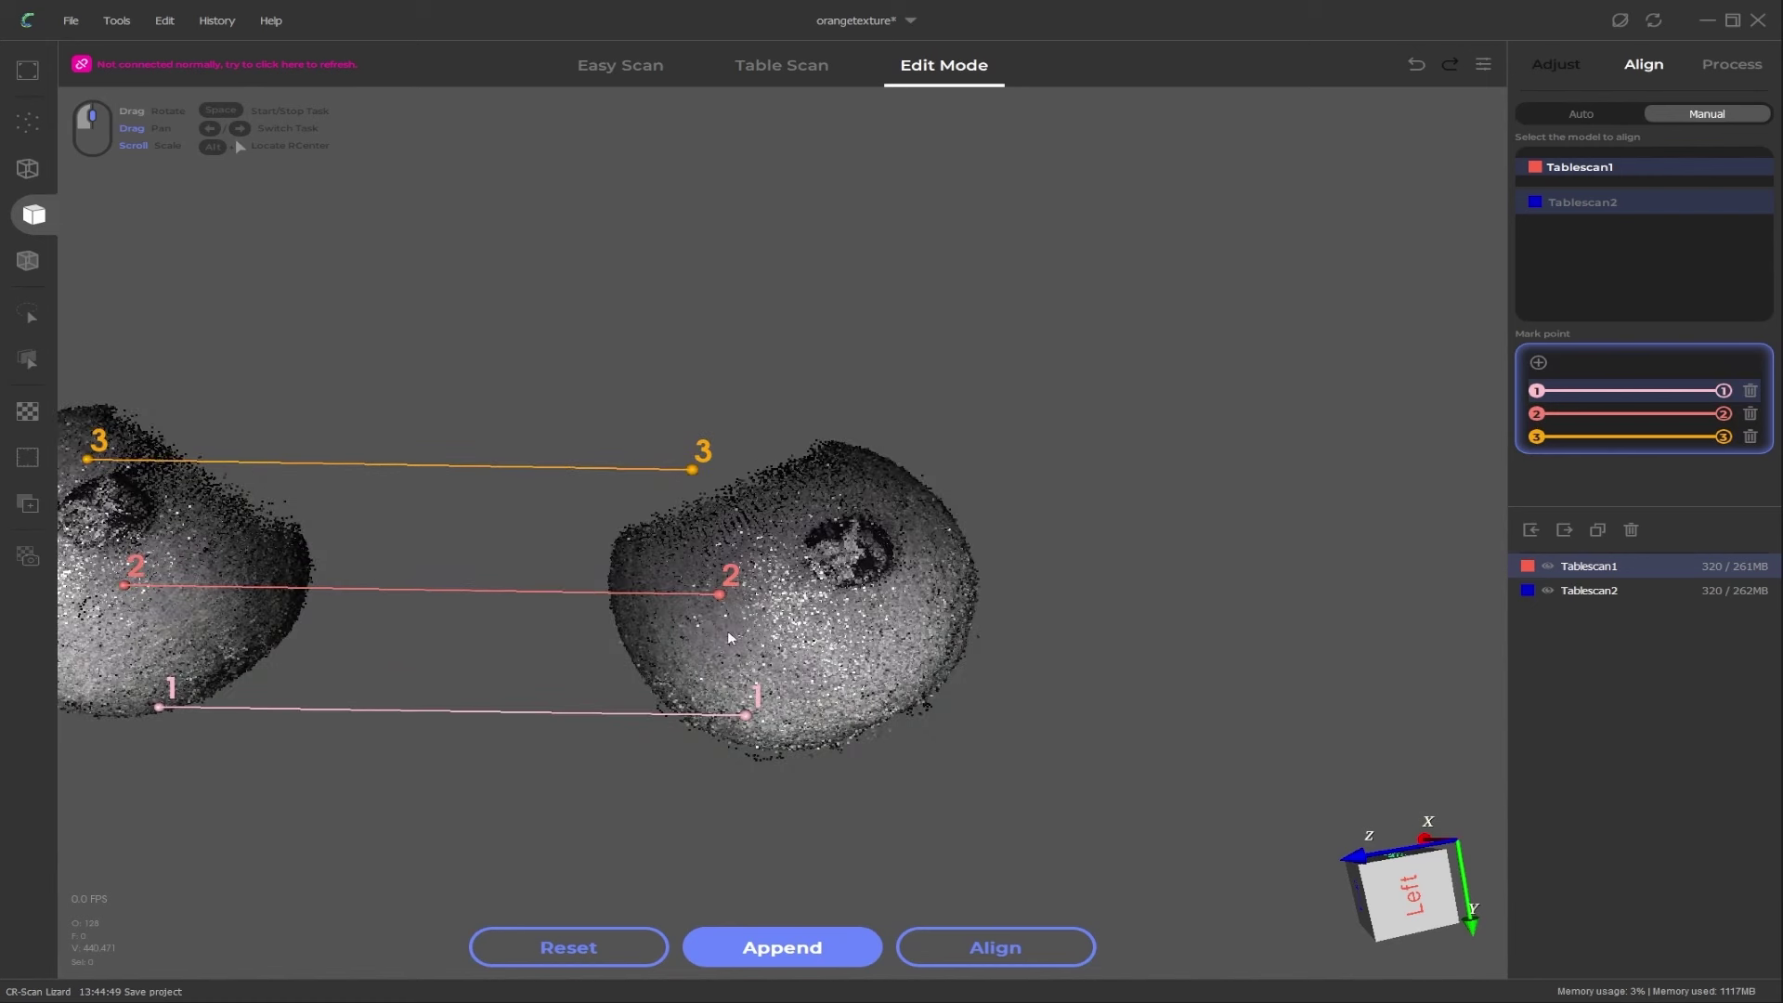
pyautogui.moveTo(616, 615); pyautogui.dragTo(905, 607, button='middle')
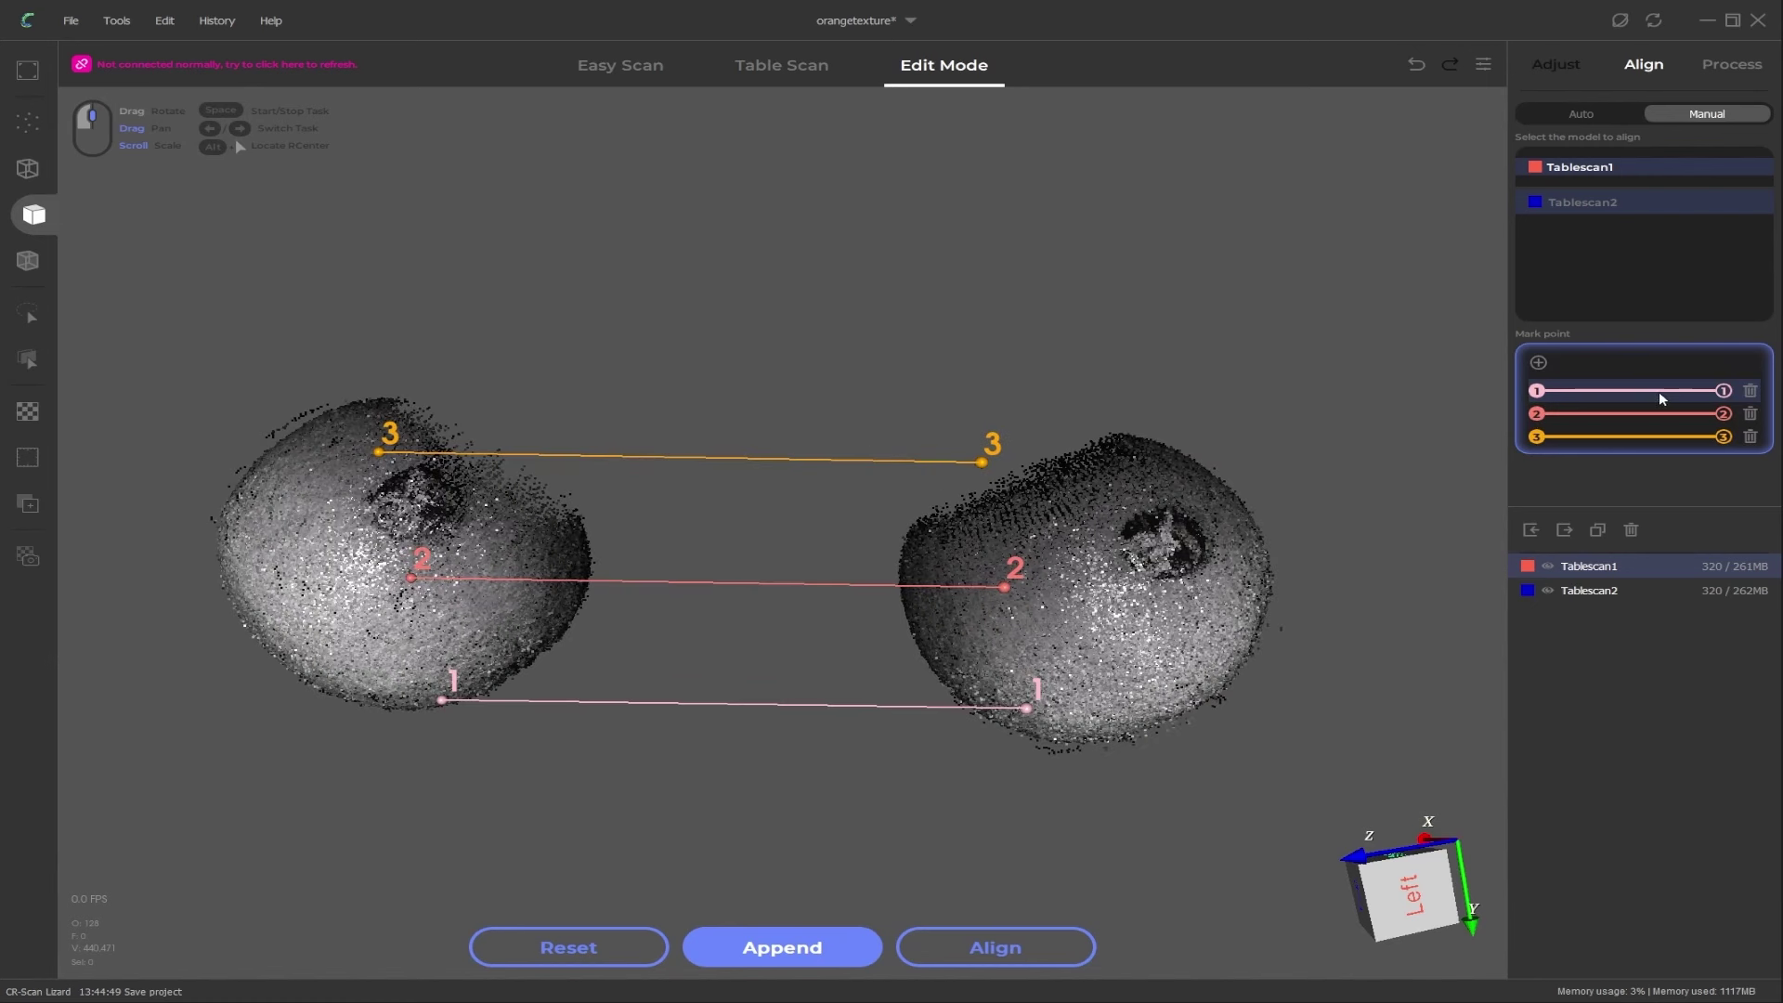
pyautogui.click(1169, 519)
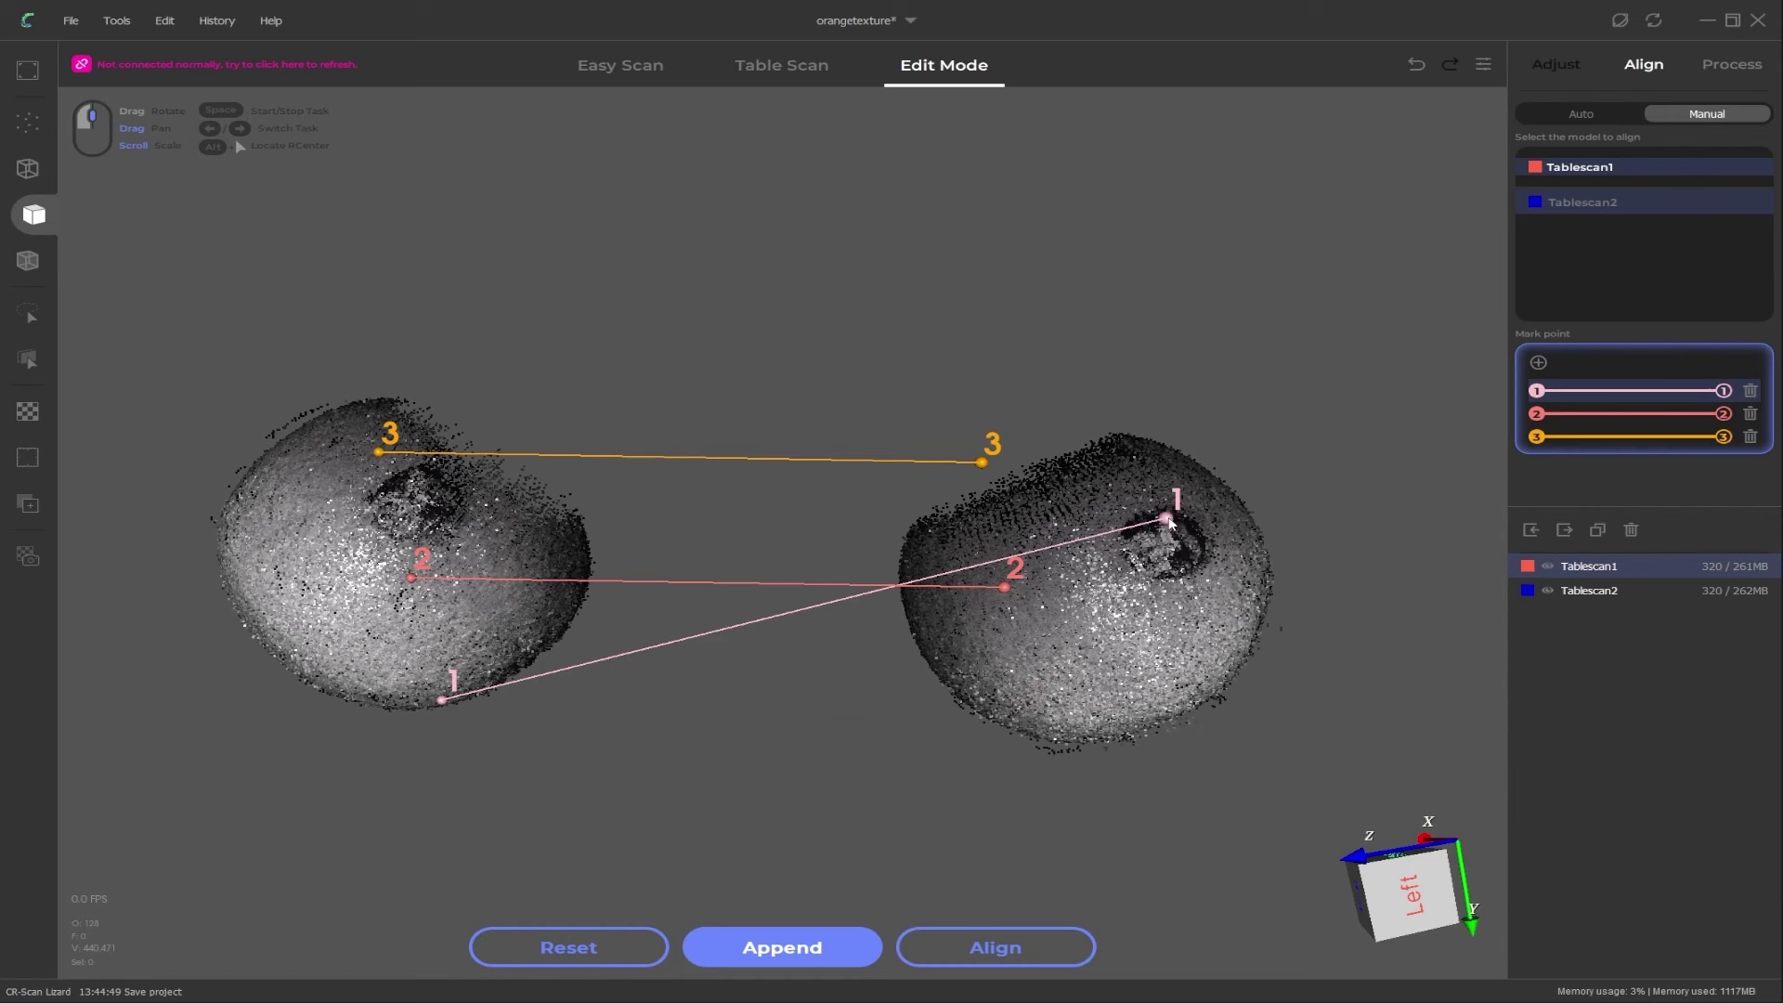
pyautogui.click(412, 472)
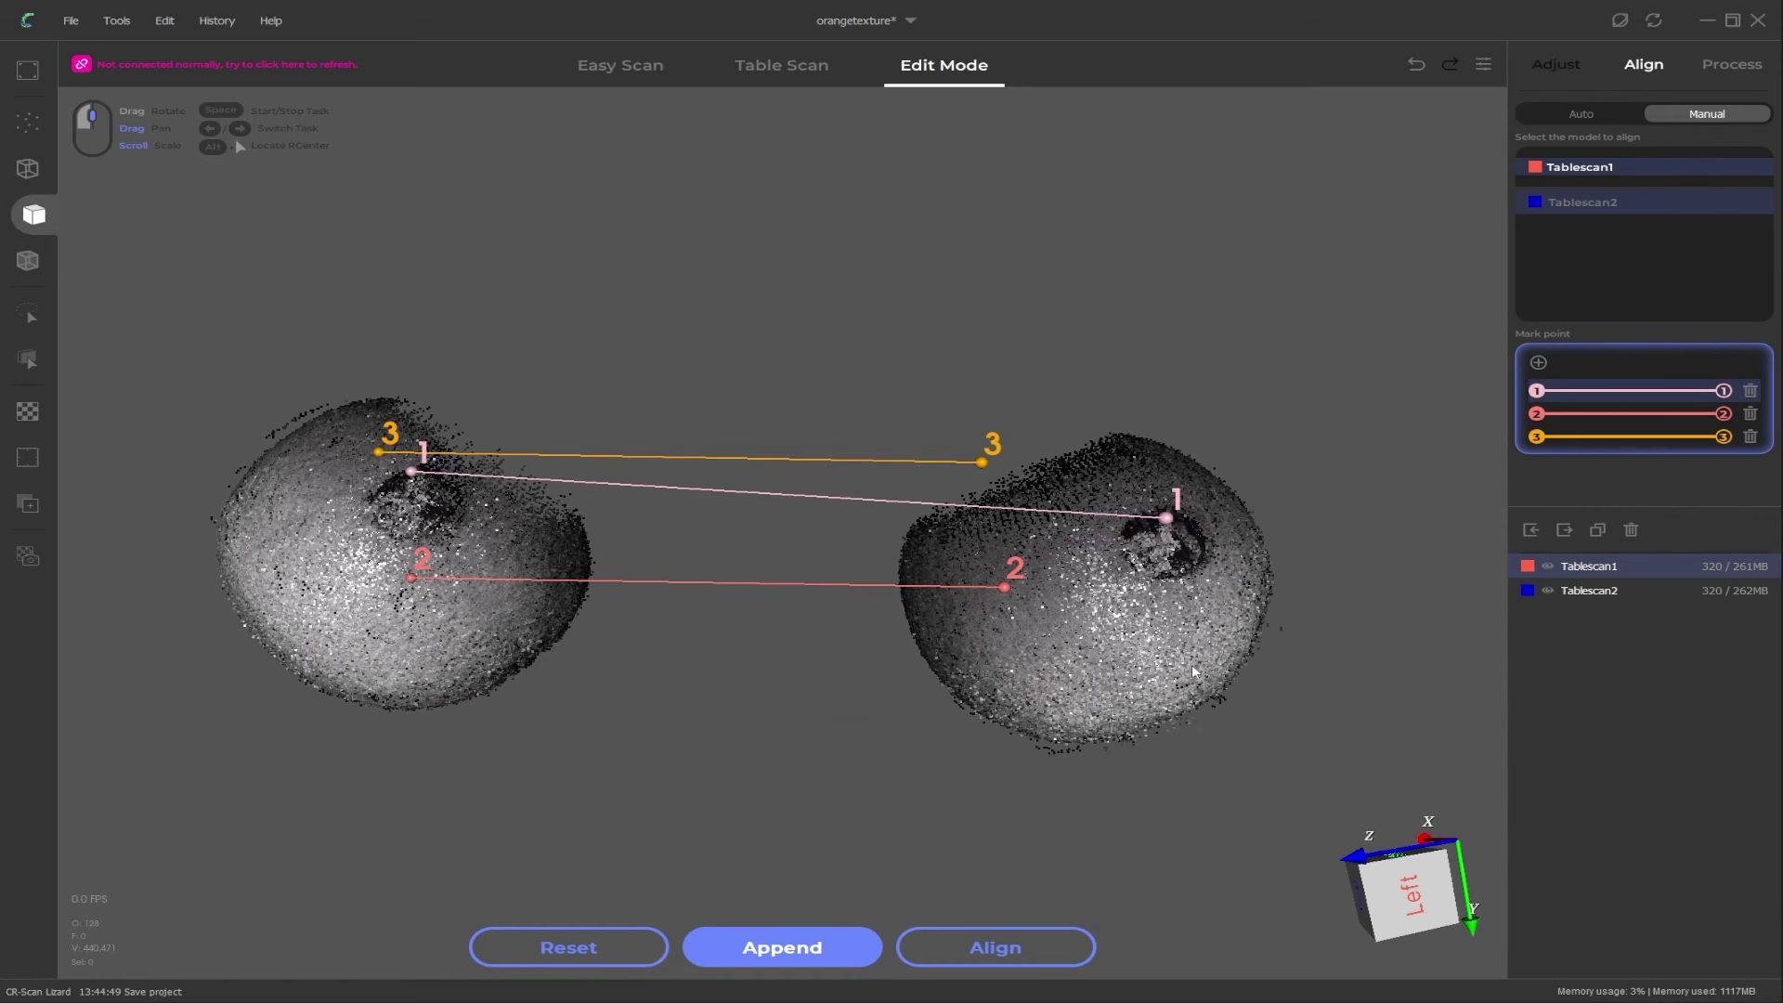
# Step: Reposition mark pair 2 so its points sit at the same place on the side below the stem dimple of both oranges
pyautogui.click(1584, 414)
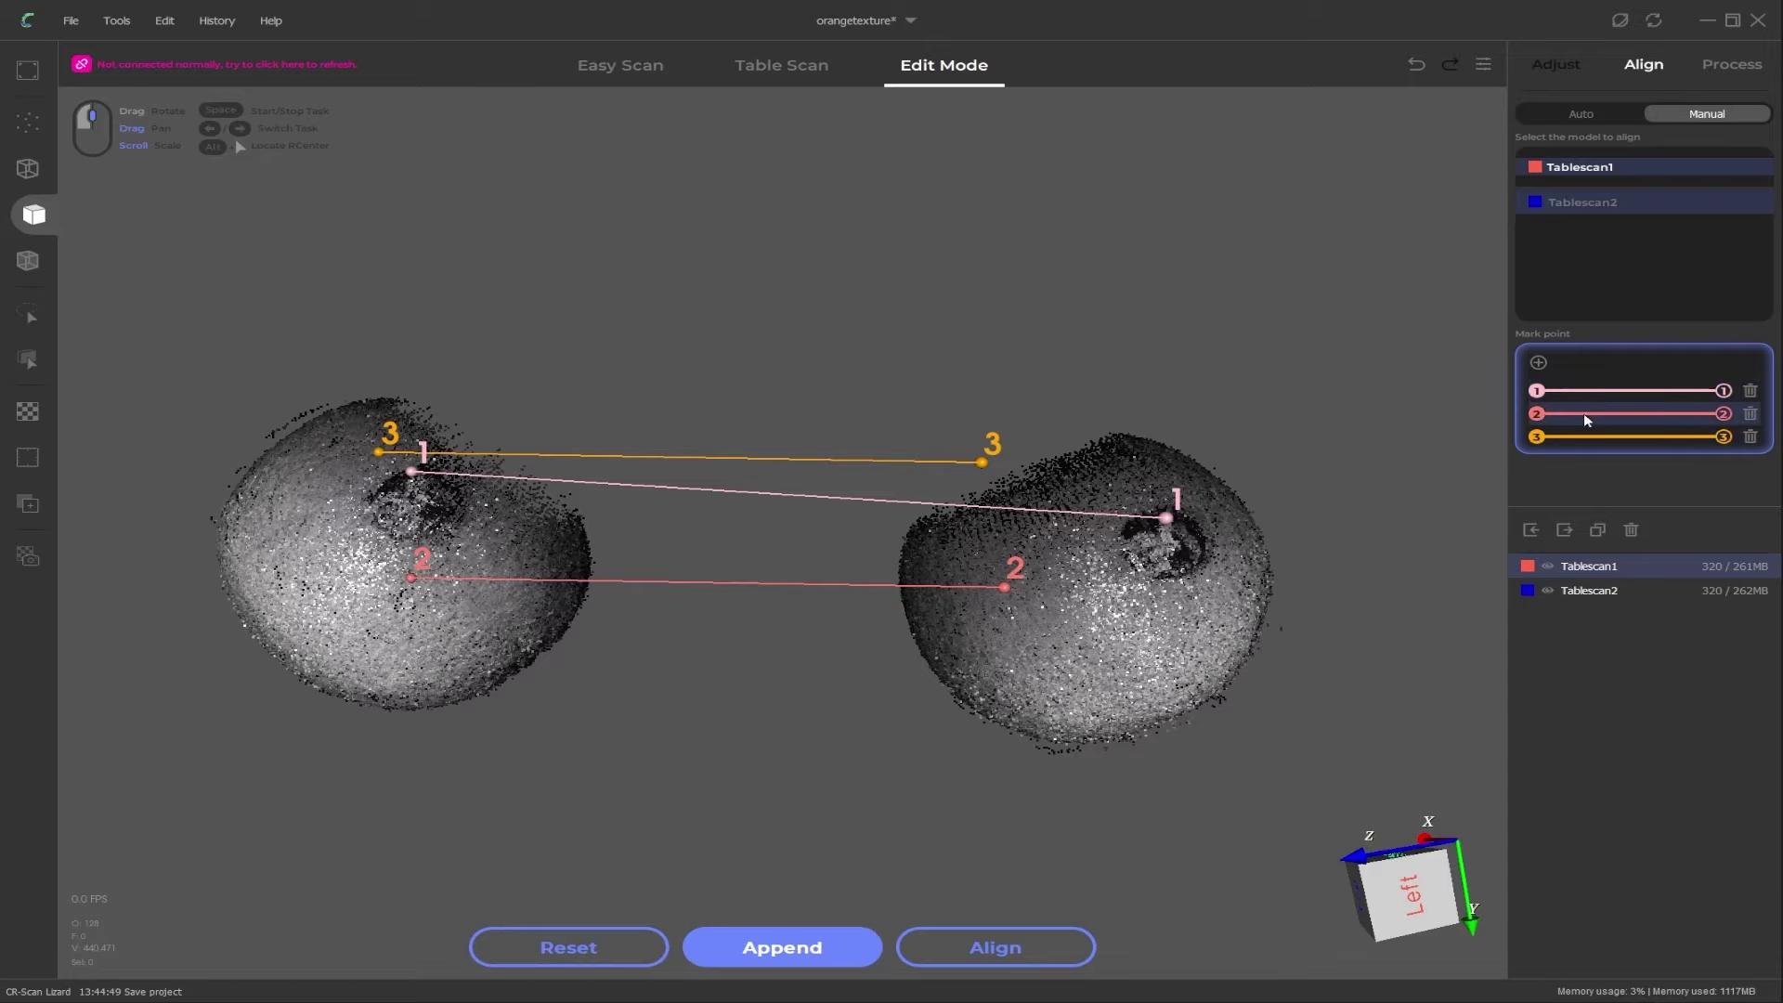
pyautogui.moveTo(768, 754); pyautogui.dragTo(1159, 554)
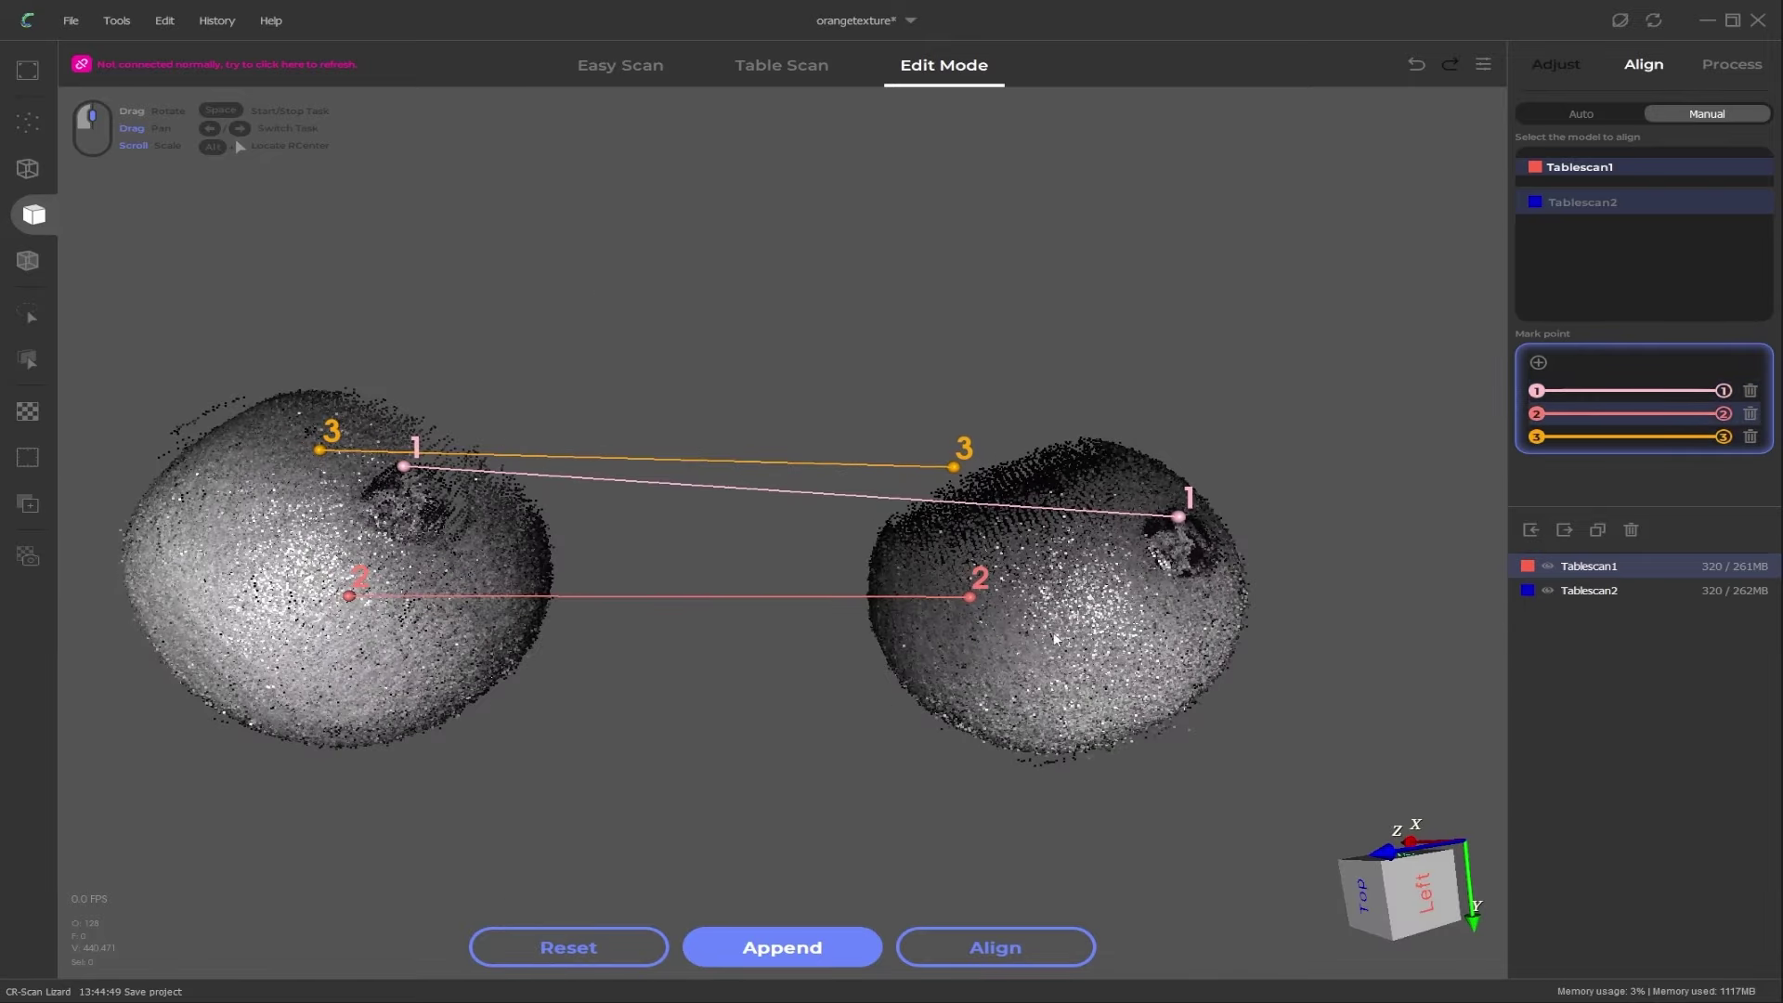
pyautogui.click(941, 646)
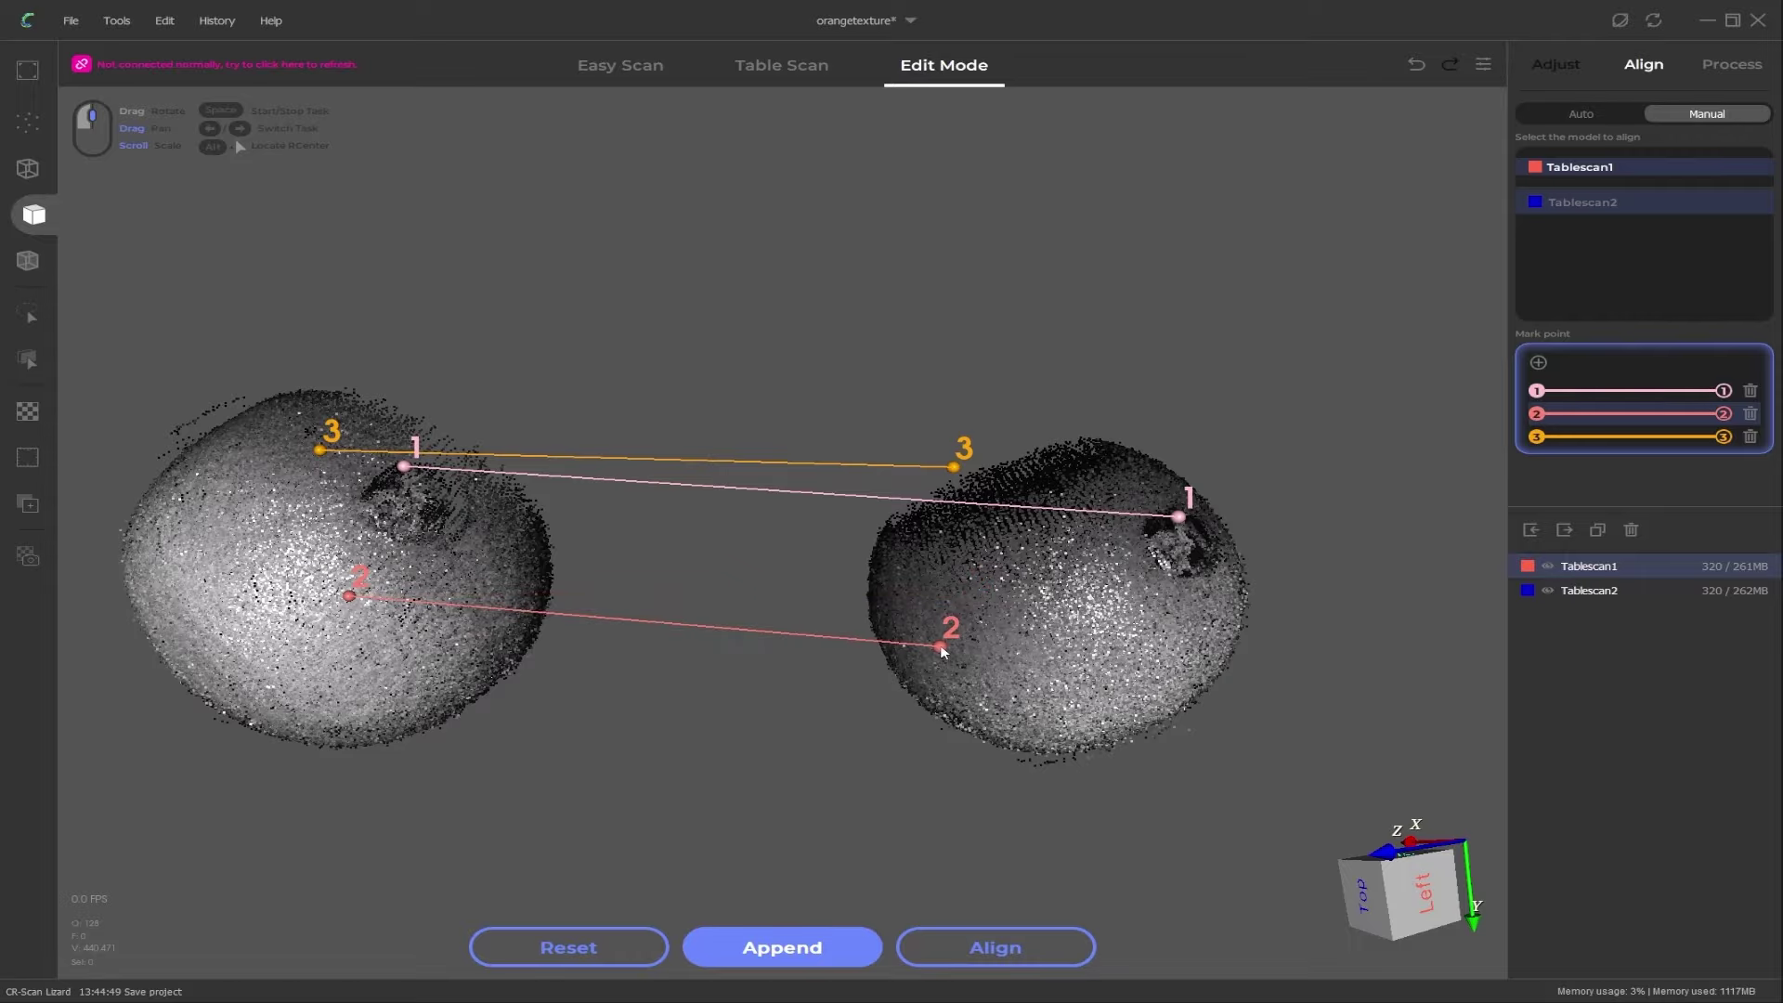
pyautogui.moveTo(263, 580); pyautogui.dragTo(884, 700)
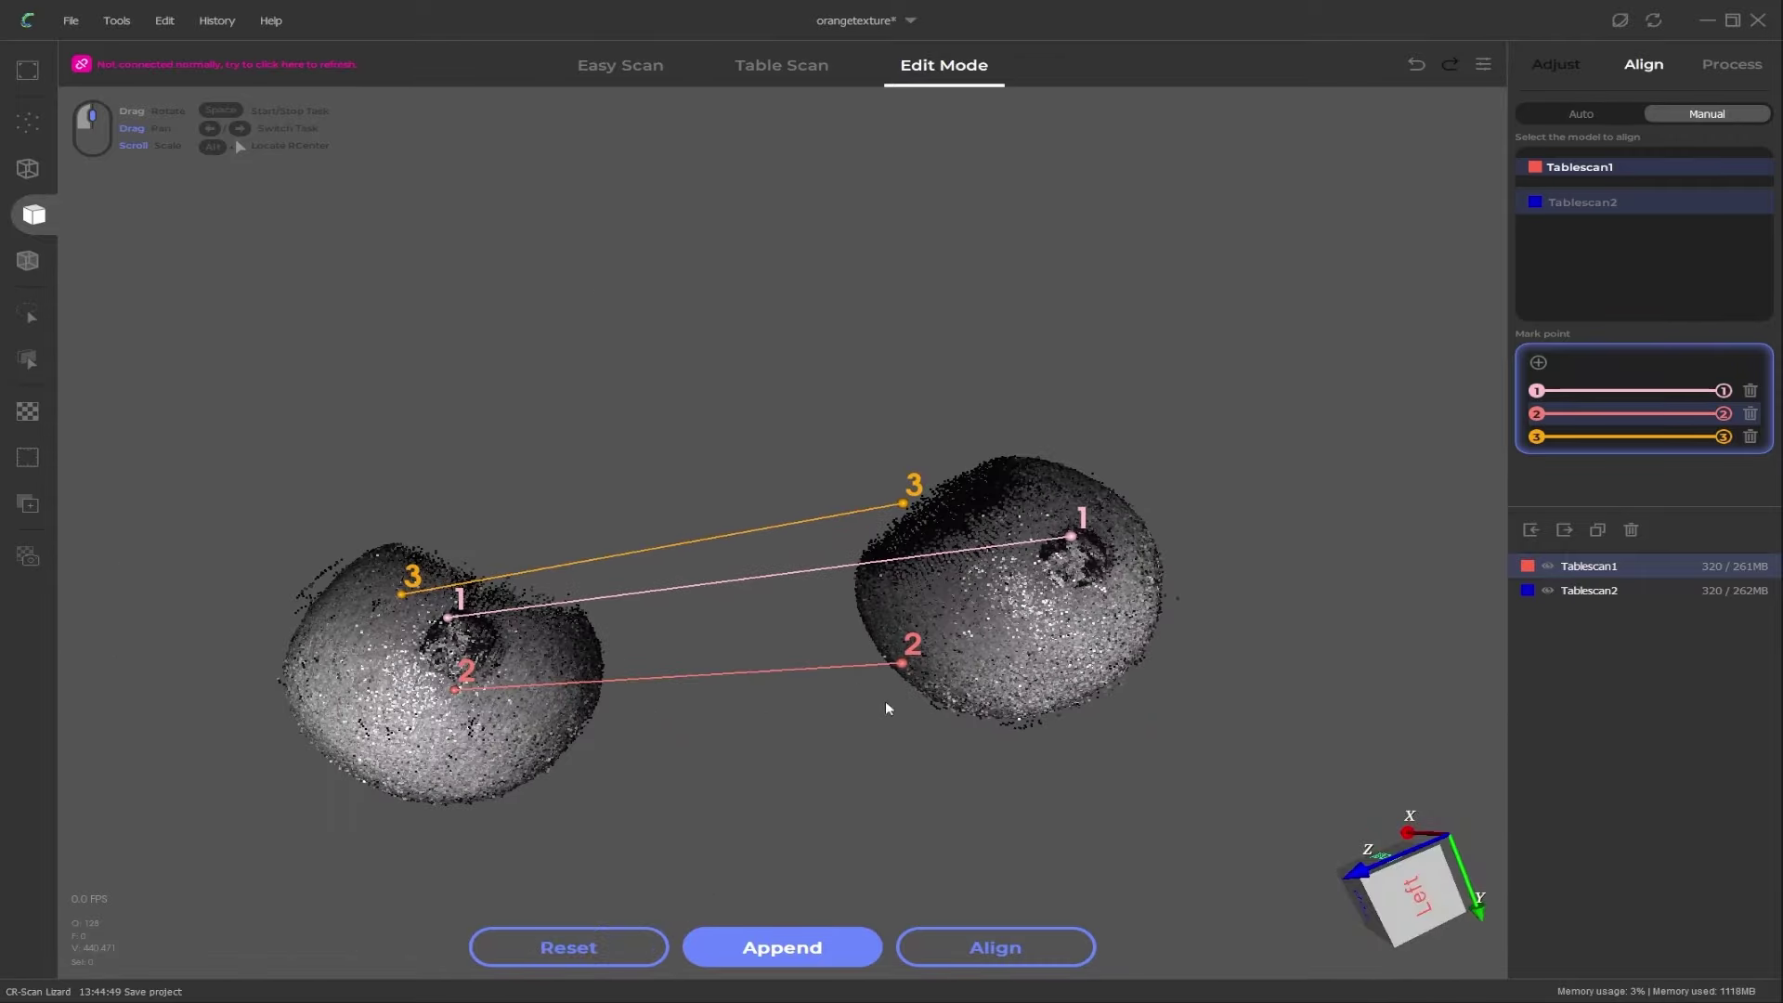
pyautogui.moveTo(583, 712); pyautogui.dragTo(382, 714)
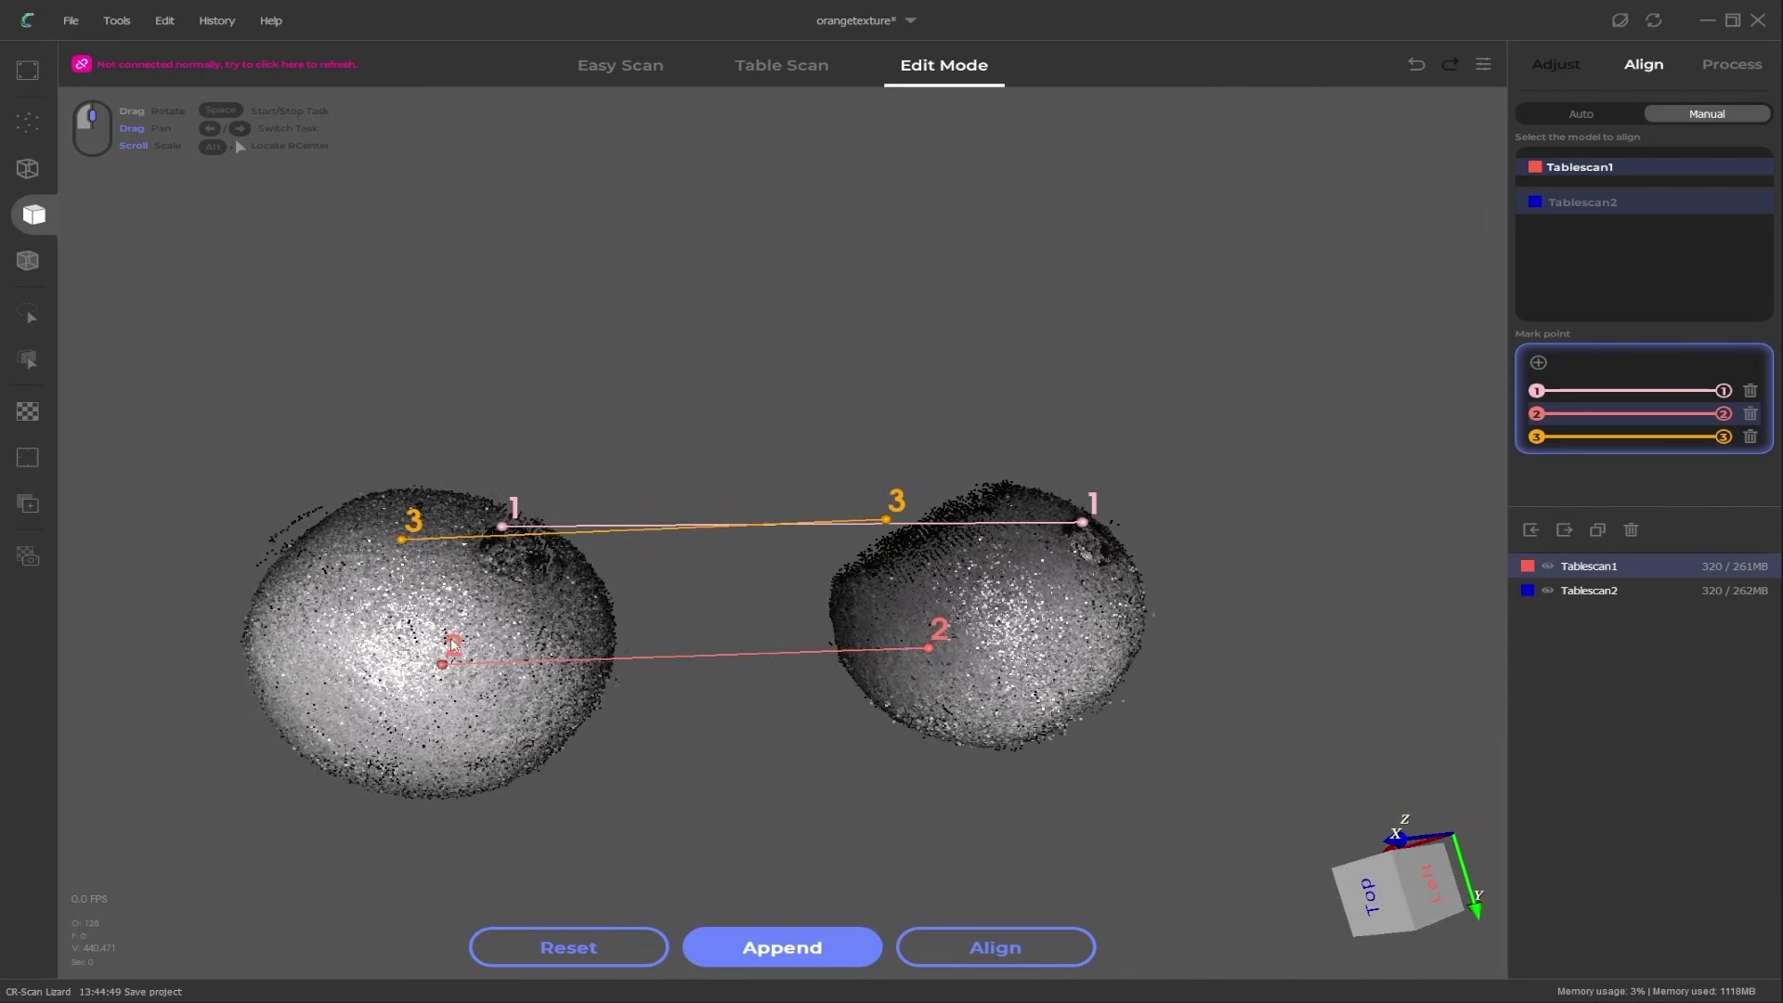
pyautogui.moveTo(836, 756); pyautogui.dragTo(1196, 650)
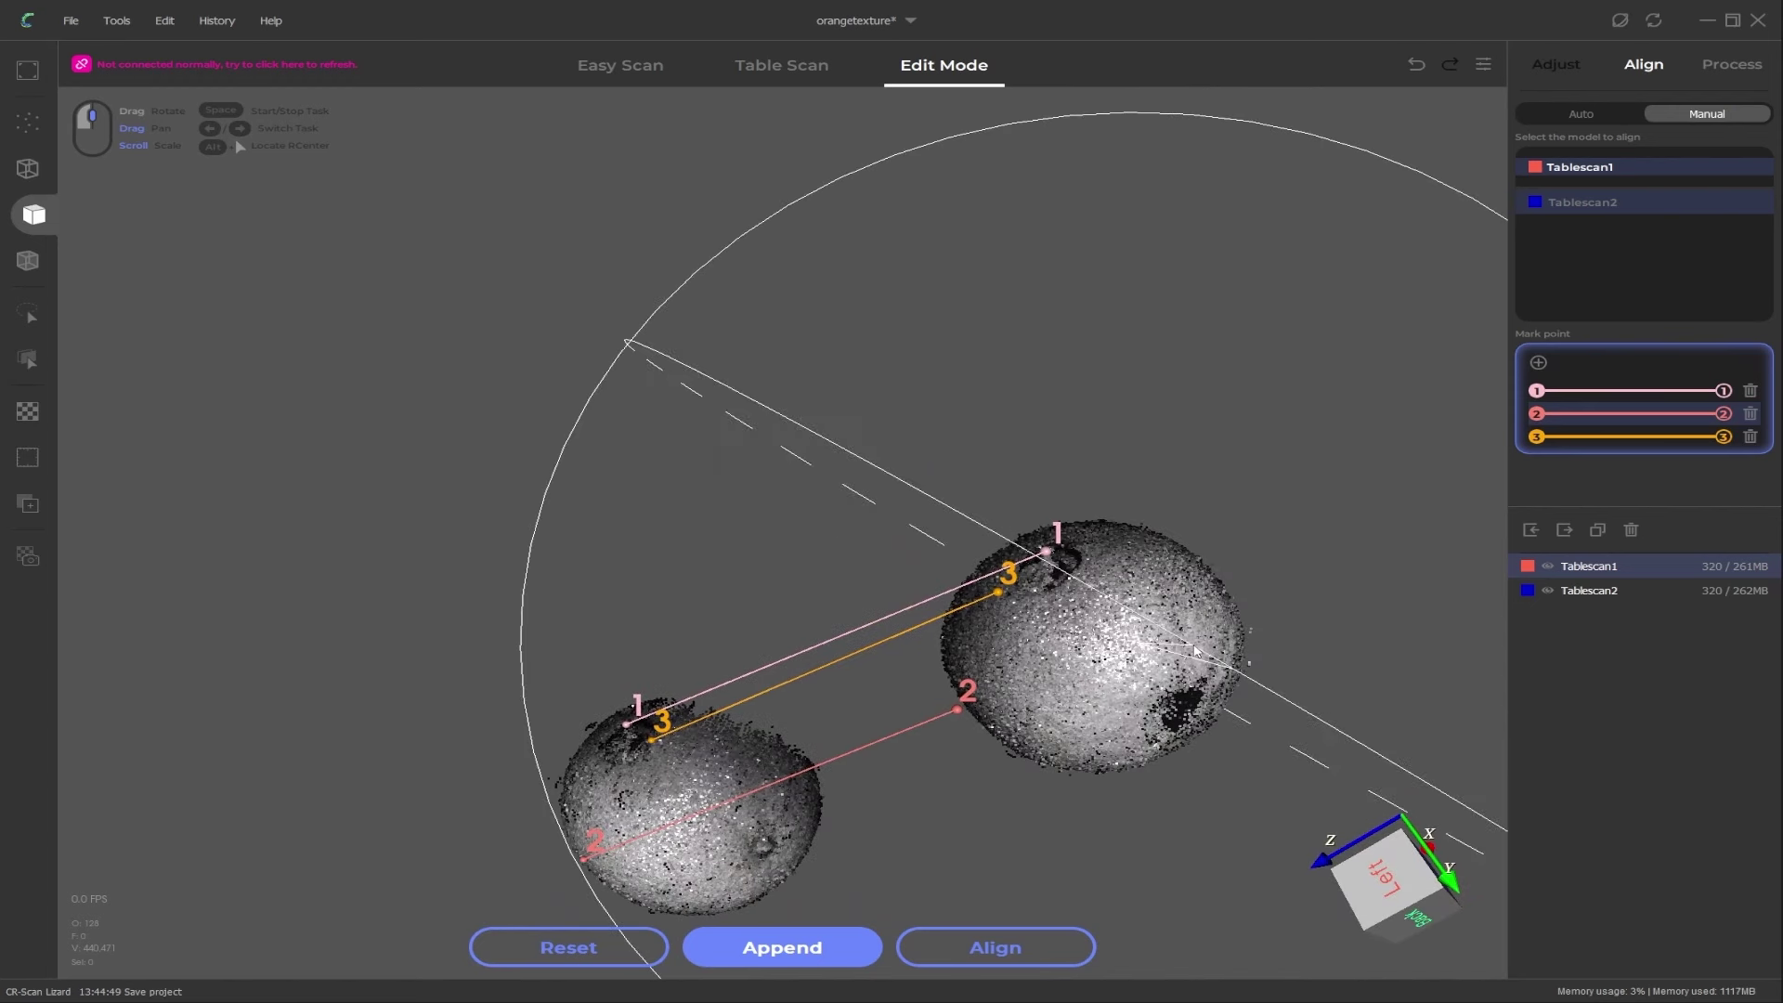
pyautogui.click(750, 825)
pyautogui.moveTo(750, 824); pyautogui.dragTo(817, 667)
pyautogui.click(620, 716)
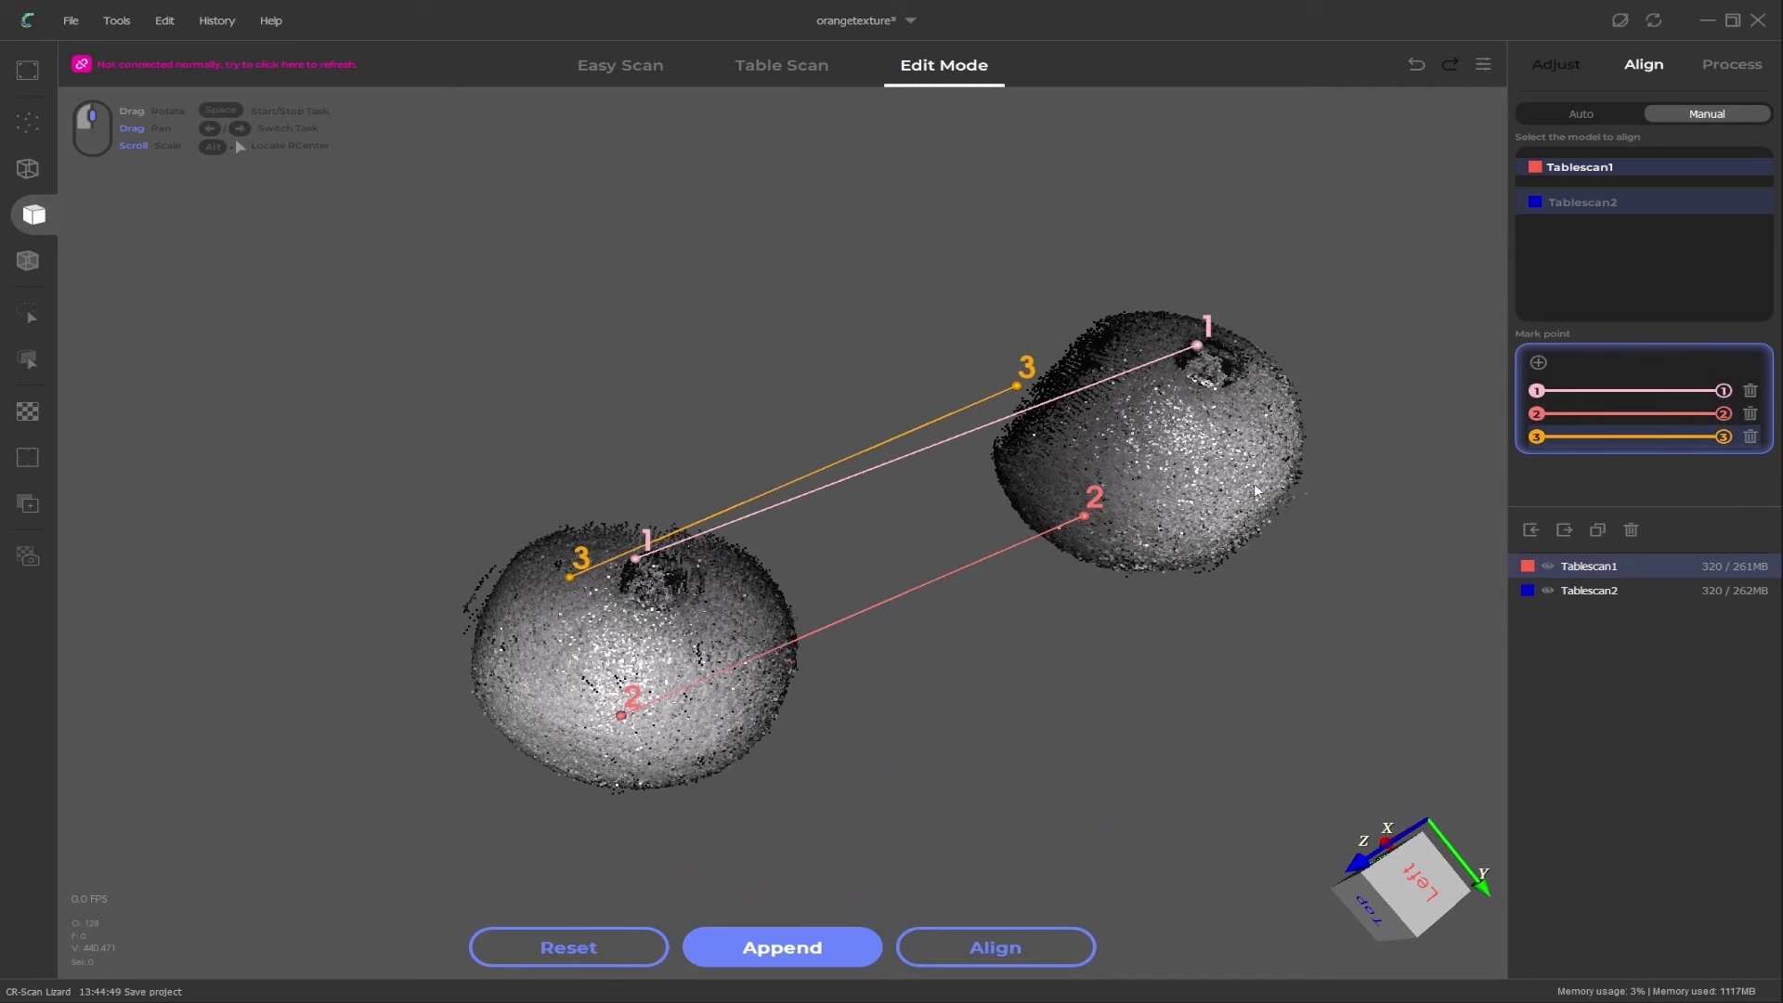
# Step: Move mark pair 3 to the matching spot just above the side blemish on both oranges and align the two scans
pyautogui.moveTo(1255, 490); pyautogui.dragTo(1052, 501)
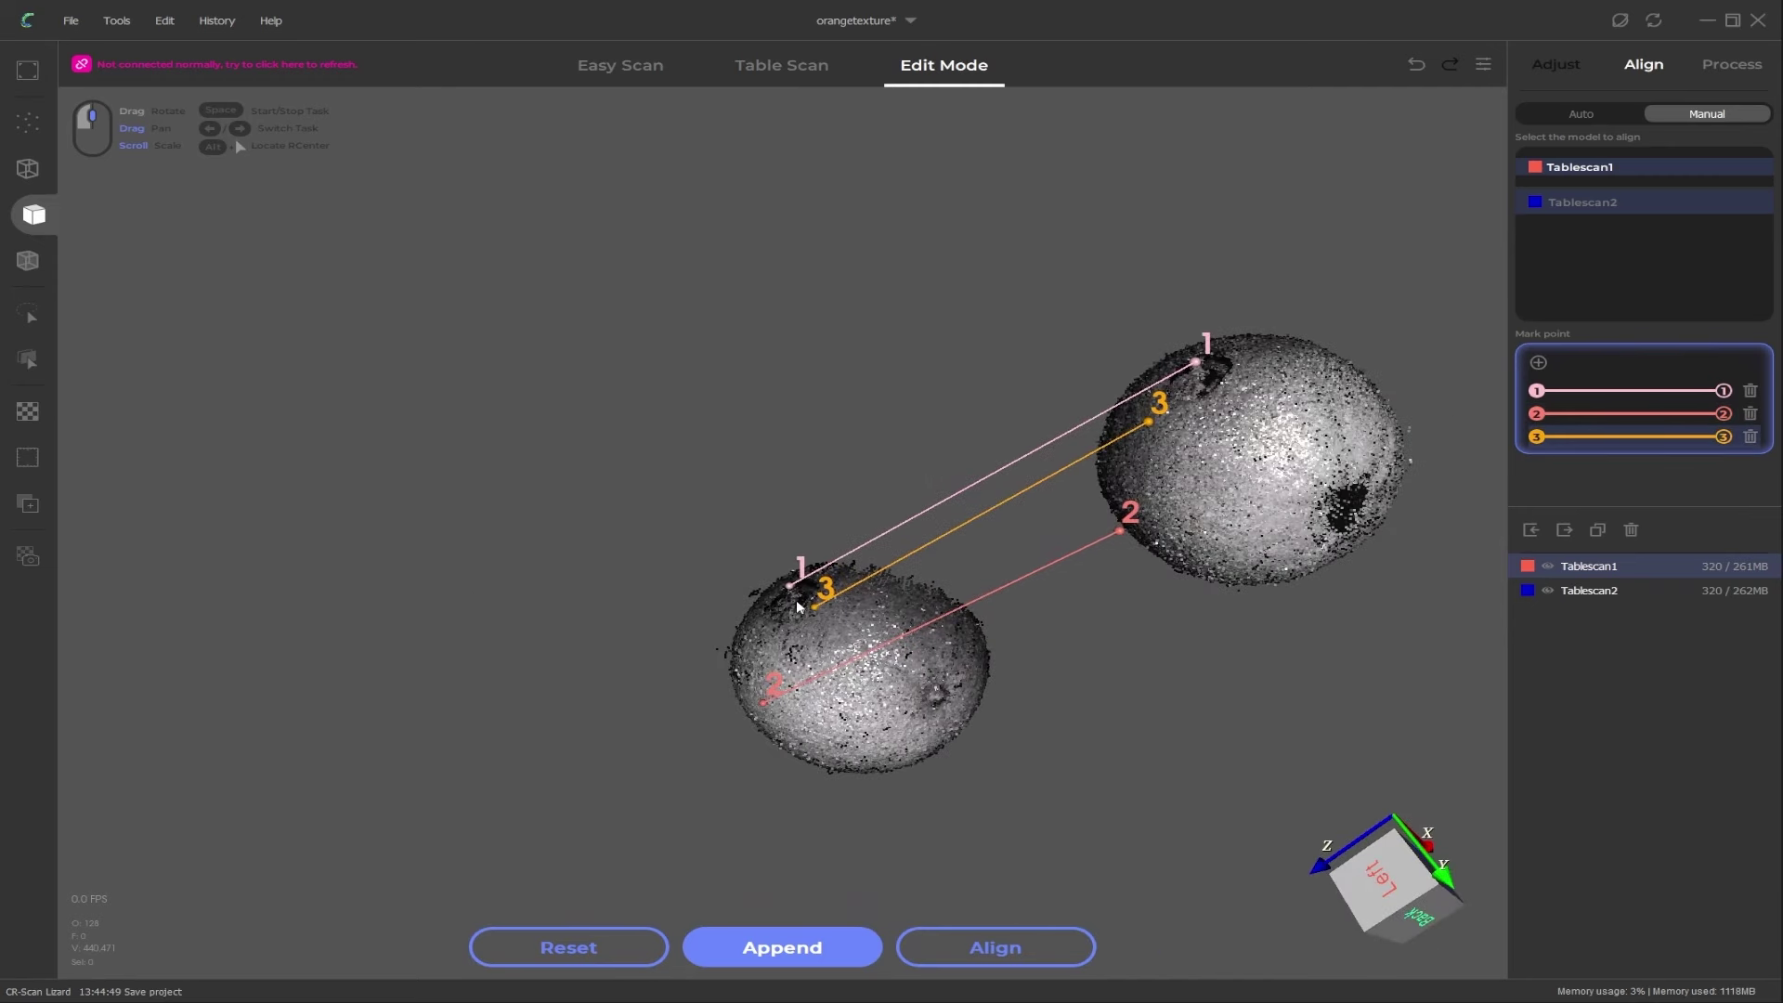
pyautogui.click(900, 672)
pyautogui.moveTo(1472, 504); pyautogui.dragTo(1330, 492)
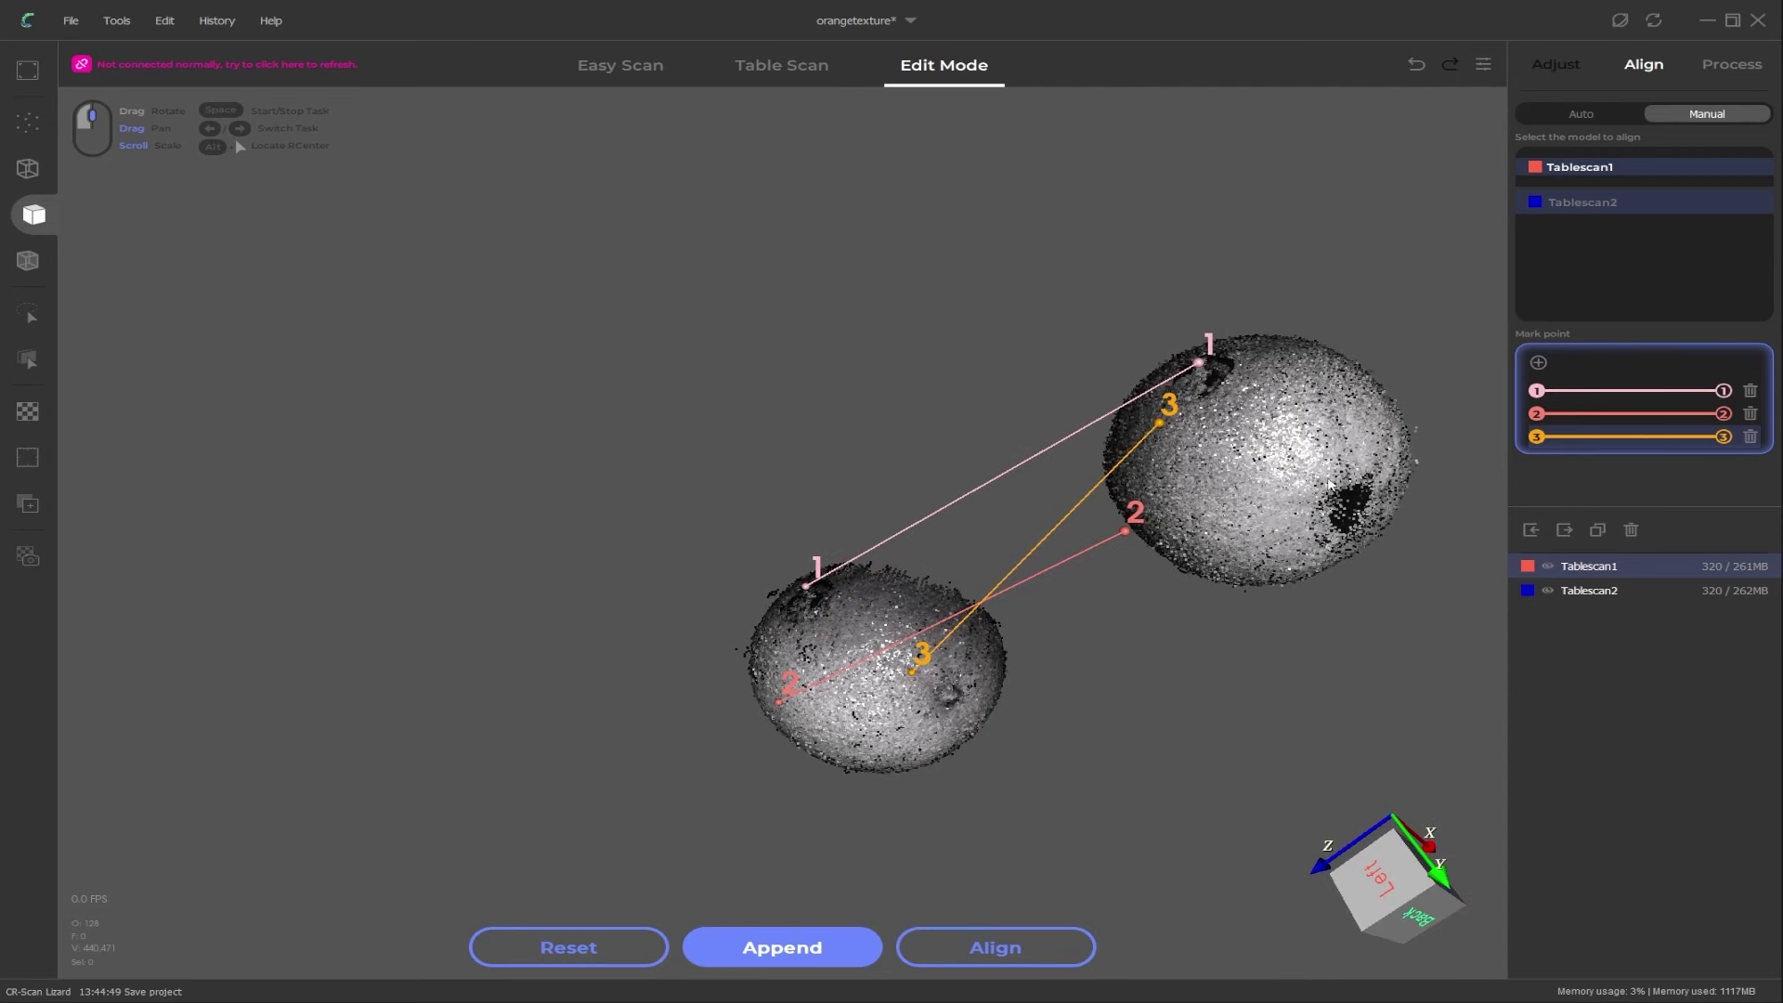
pyautogui.click(1318, 477)
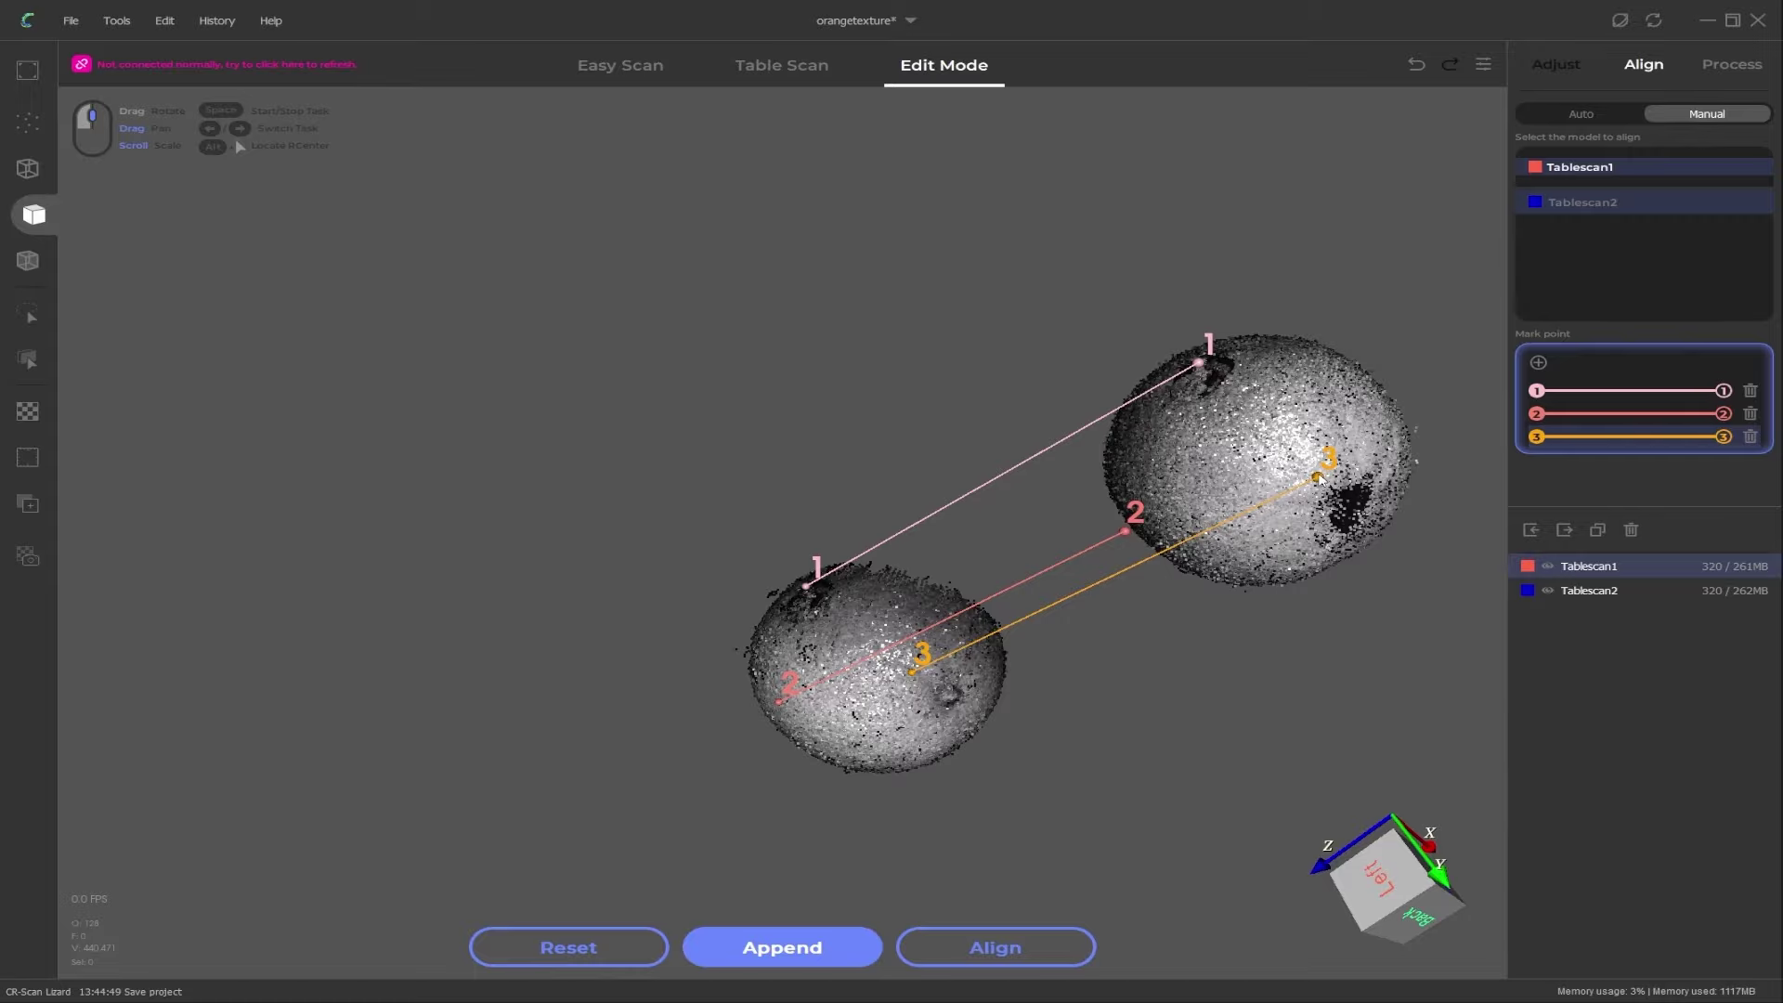
pyautogui.click(990, 947)
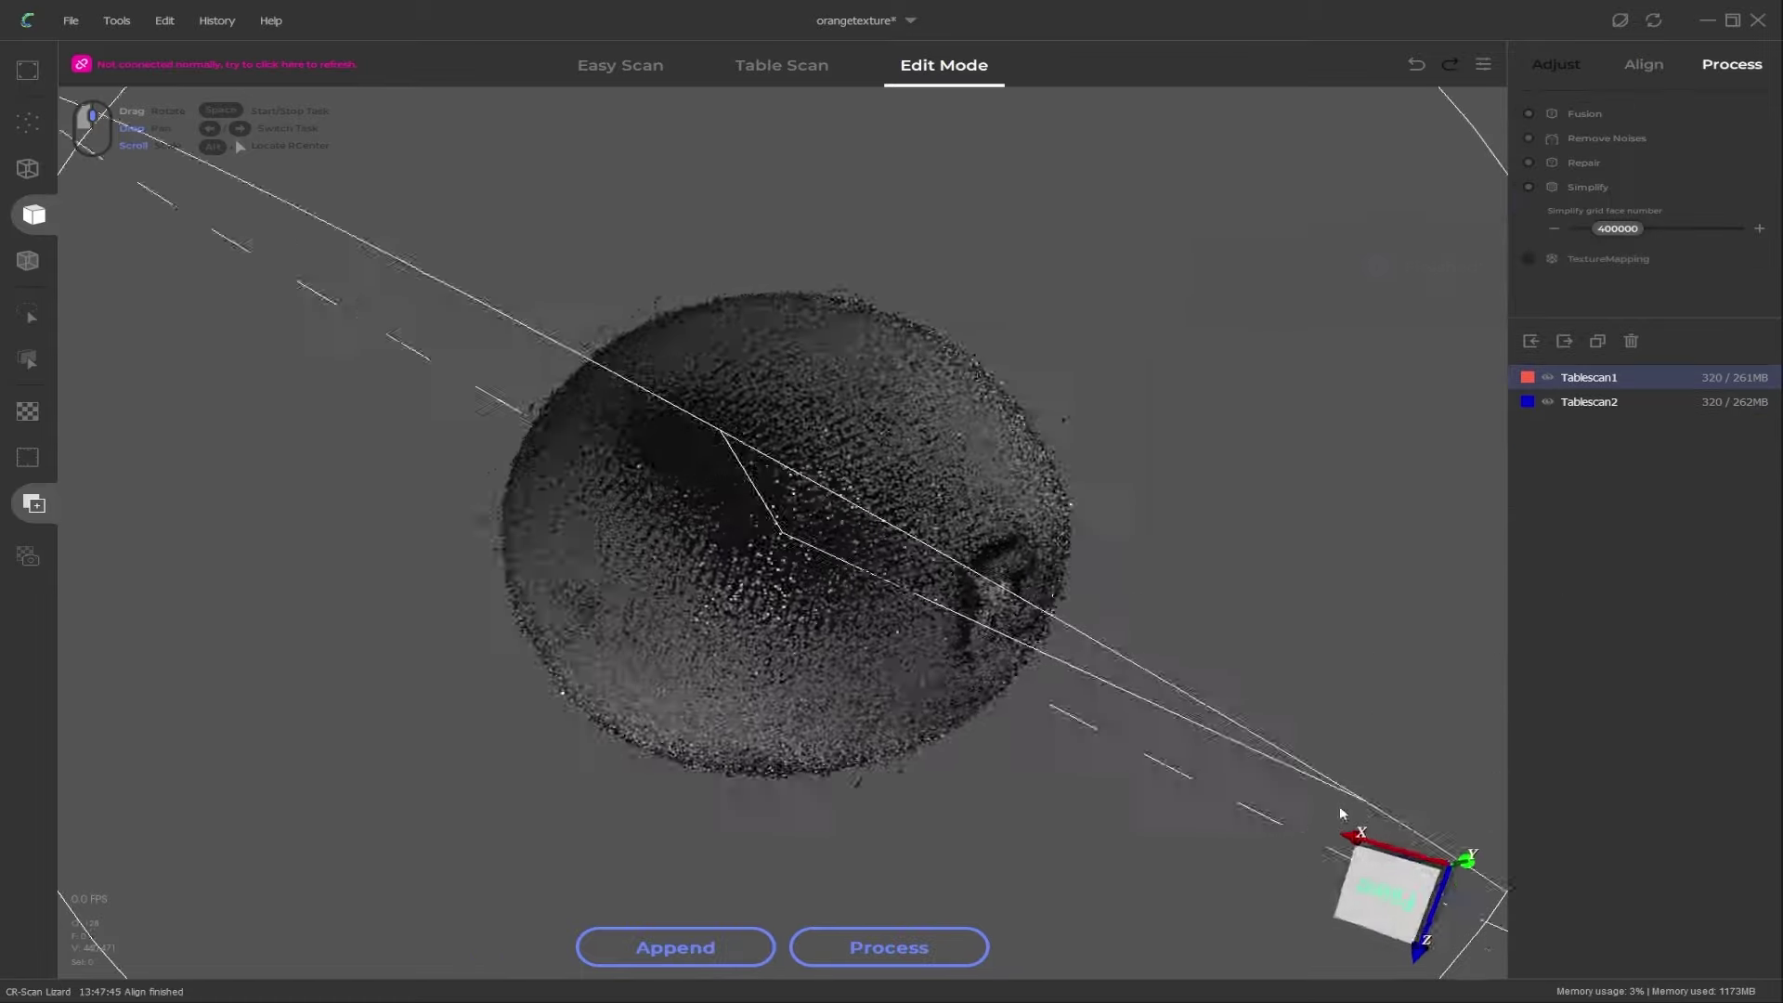
# Step: Examine the alignment around the stem dimple and the opposite end by repeatedly hiding and showing Tablescan1 over Tablescan2
pyautogui.moveTo(1340, 811); pyautogui.dragTo(1298, 675)
pyautogui.moveTo(789, 497); pyautogui.dragTo(1549, 386)
pyautogui.click(1547, 377)
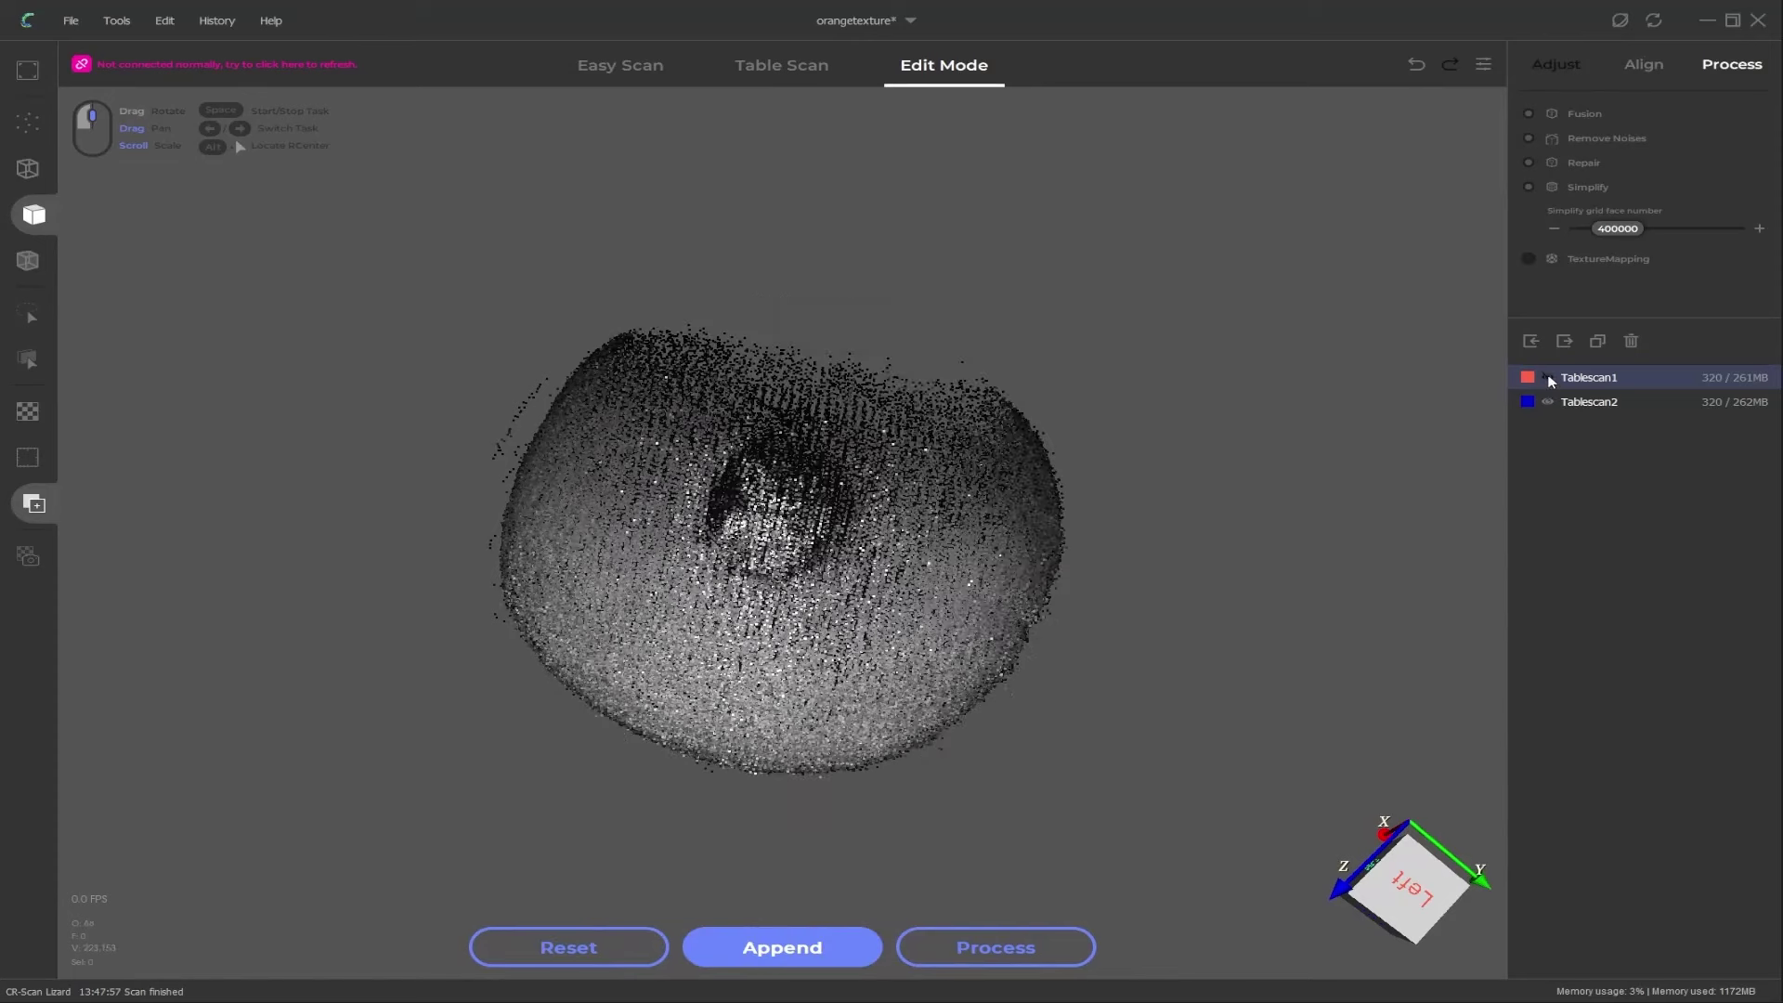
pyautogui.click(1548, 377)
pyautogui.click(1548, 377)
pyautogui.click(1548, 377)
pyautogui.click(1548, 377)
pyautogui.click(1550, 377)
pyautogui.moveTo(1049, 568); pyautogui.dragTo(1458, 405)
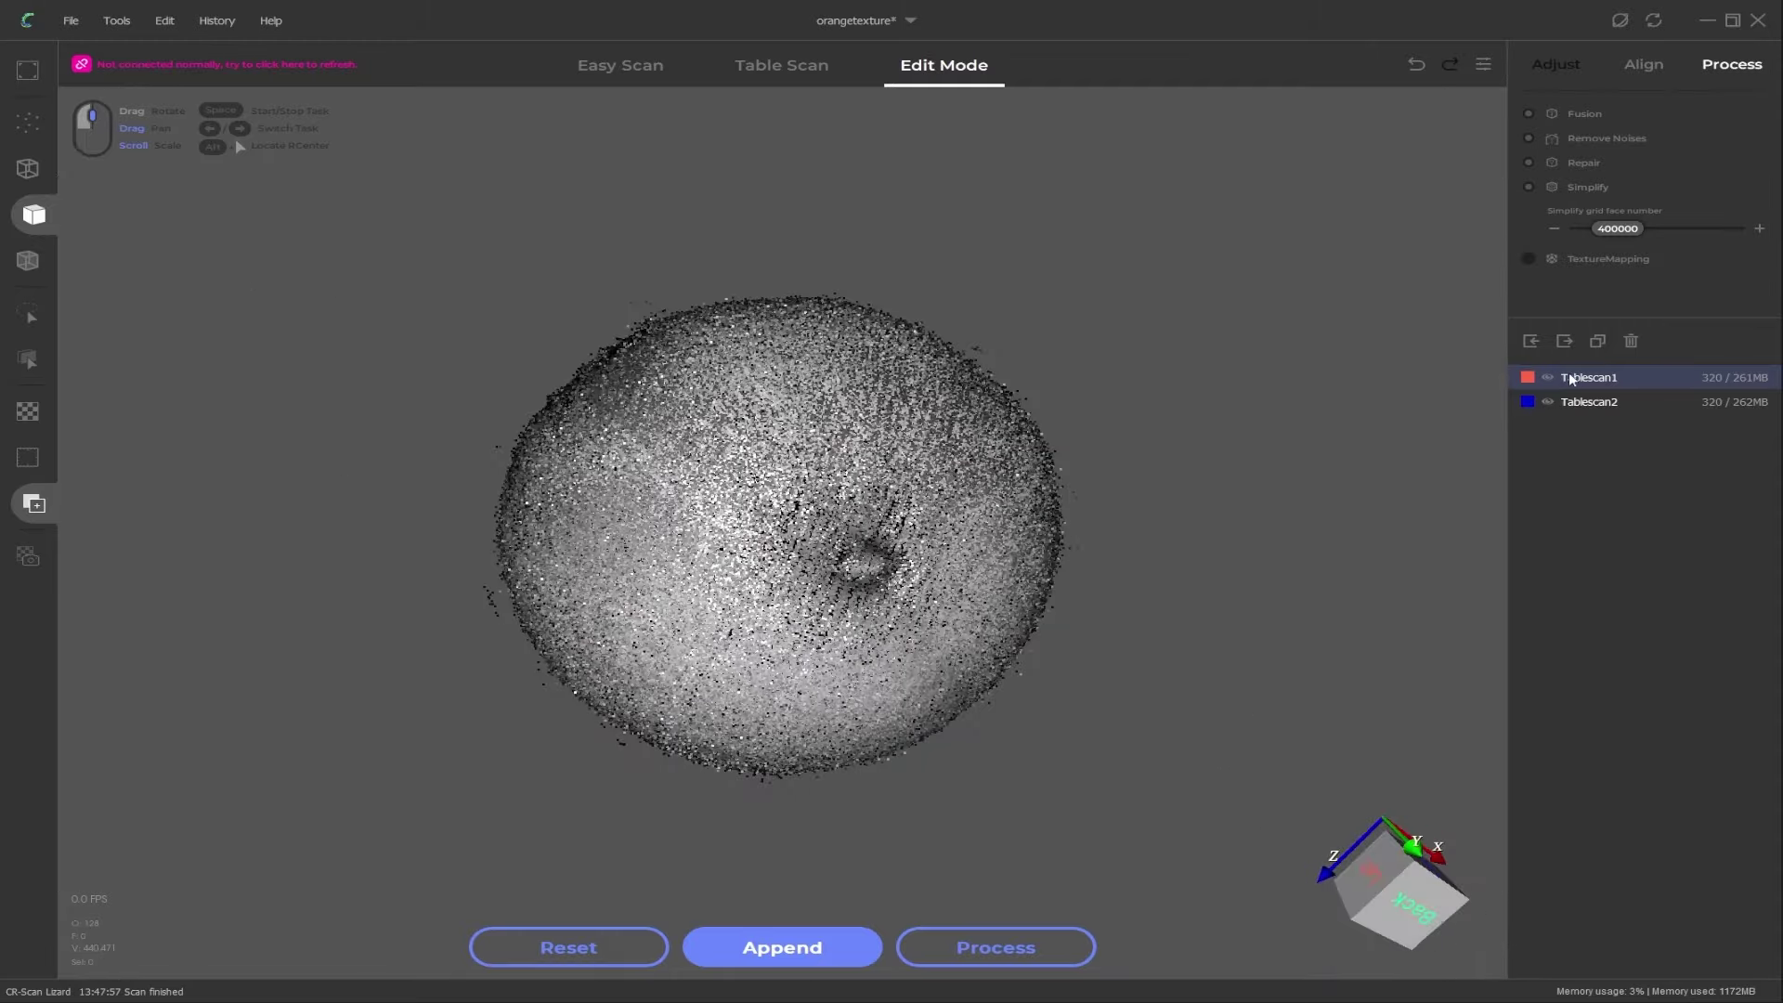
pyautogui.click(1550, 376)
pyautogui.click(1549, 376)
pyautogui.click(1550, 376)
pyautogui.click(1549, 376)
pyautogui.moveTo(539, 496); pyautogui.dragTo(1186, 604)
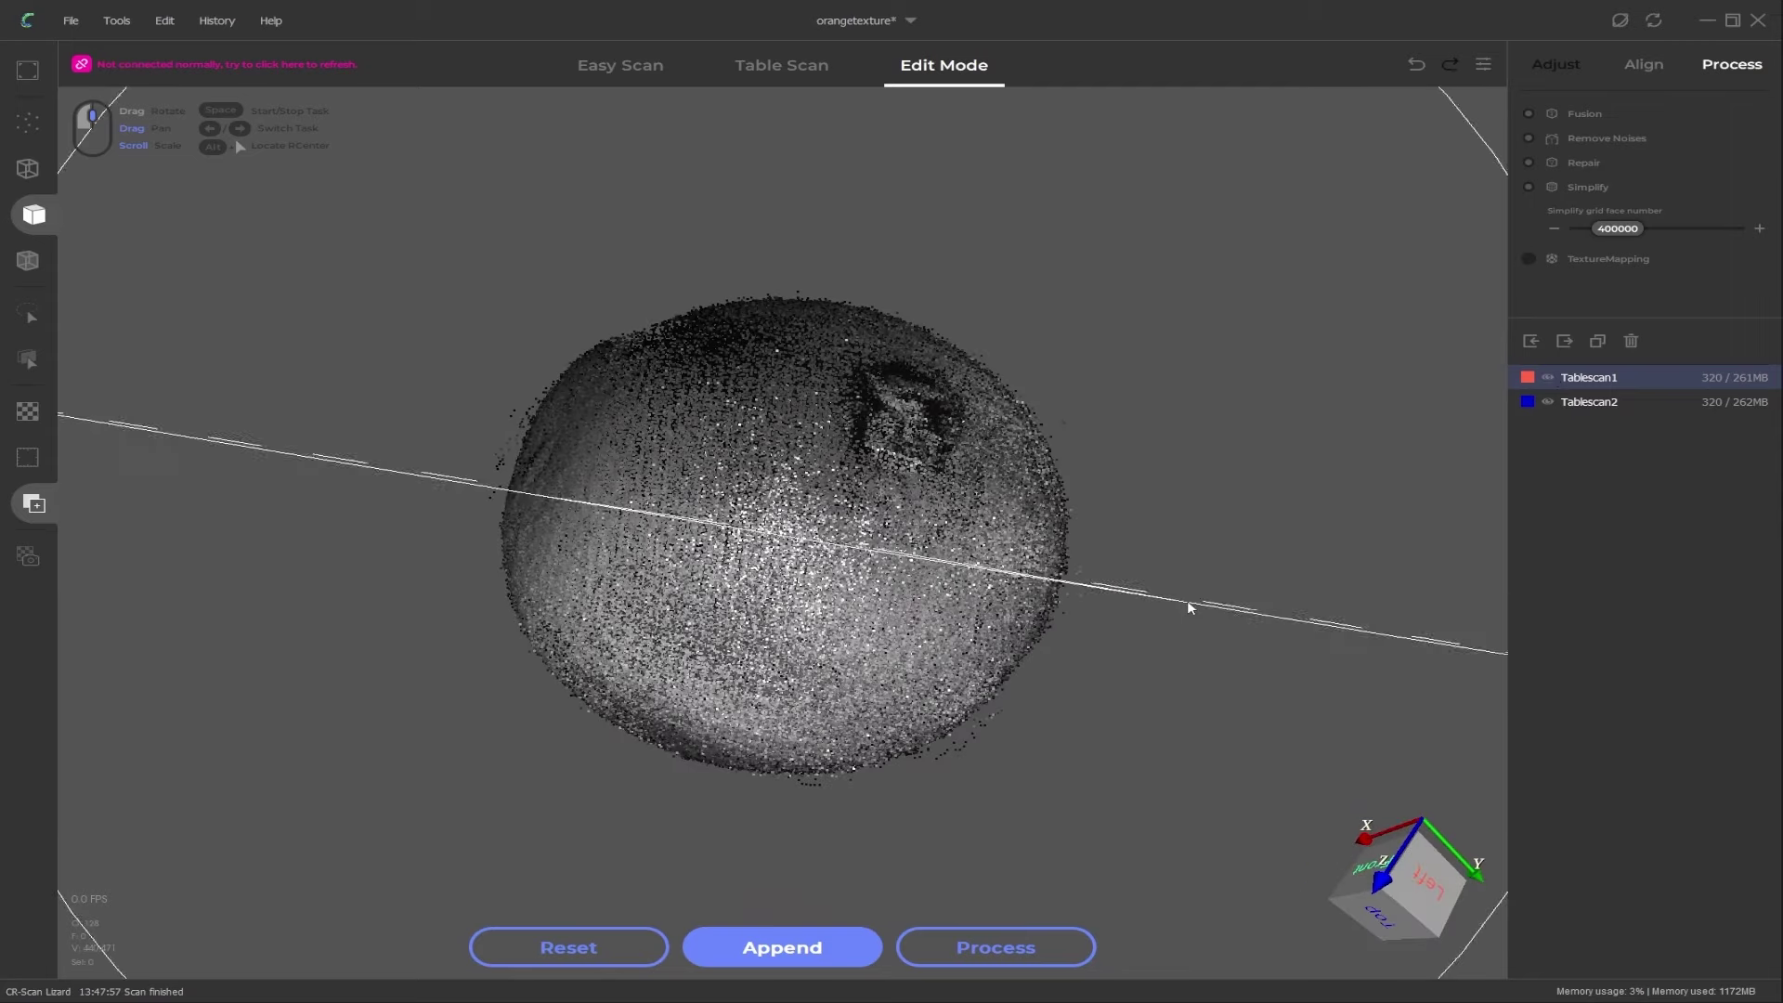
# Step: Process Tablescan1 and Tablescan2 together into one fused model, decline exporting it, and inspect the orange's surface from several sides
pyautogui.click(1001, 946)
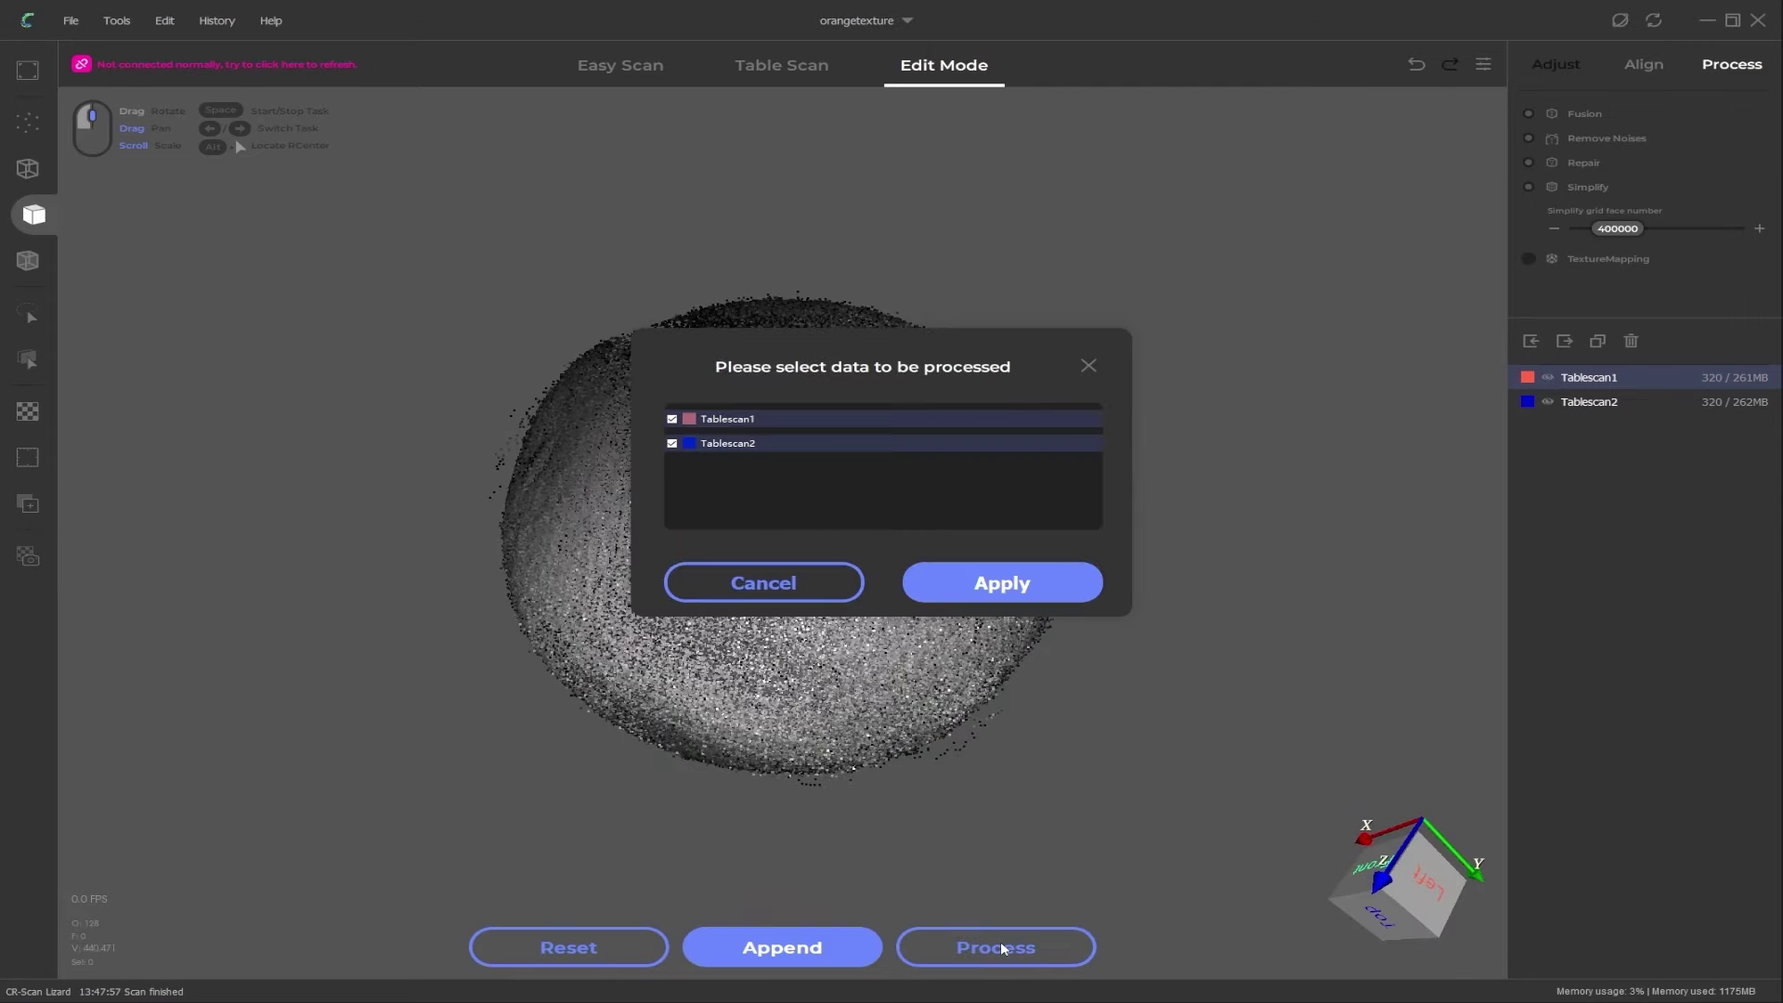
pyautogui.click(936, 585)
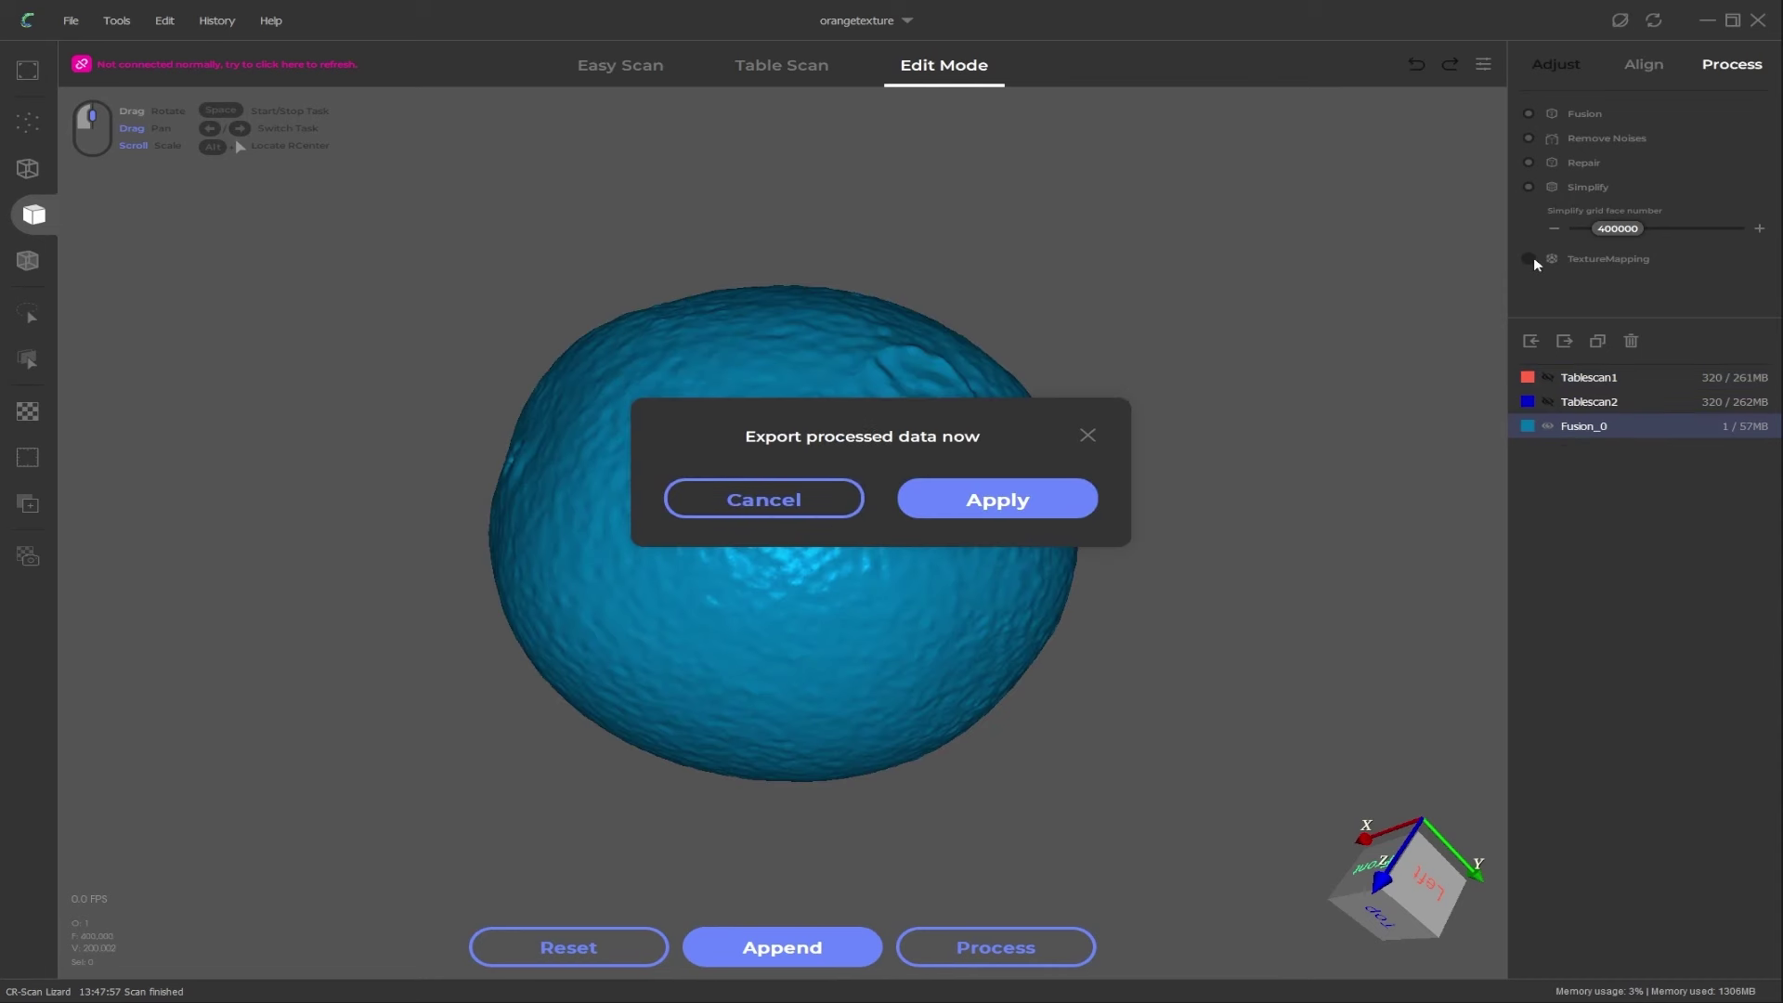
pyautogui.click(763, 502)
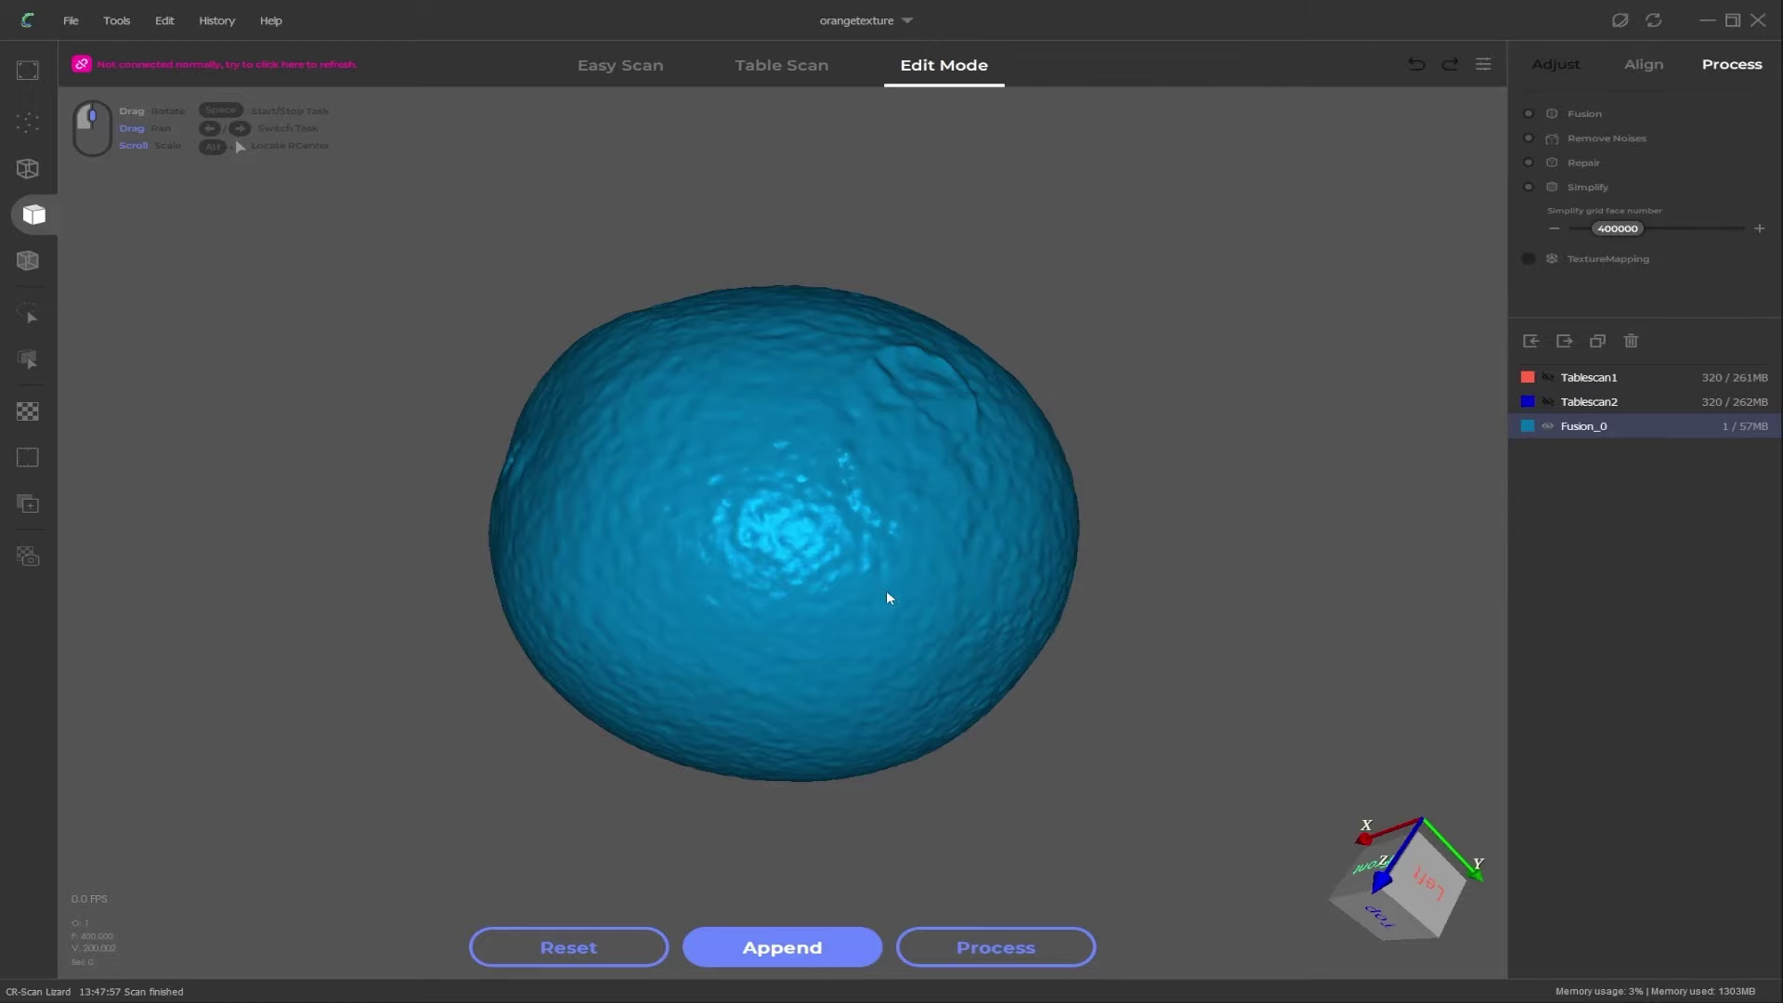
pyautogui.scroll(-3, 886, 595)
pyautogui.moveTo(886, 595); pyautogui.dragTo(718, 518)
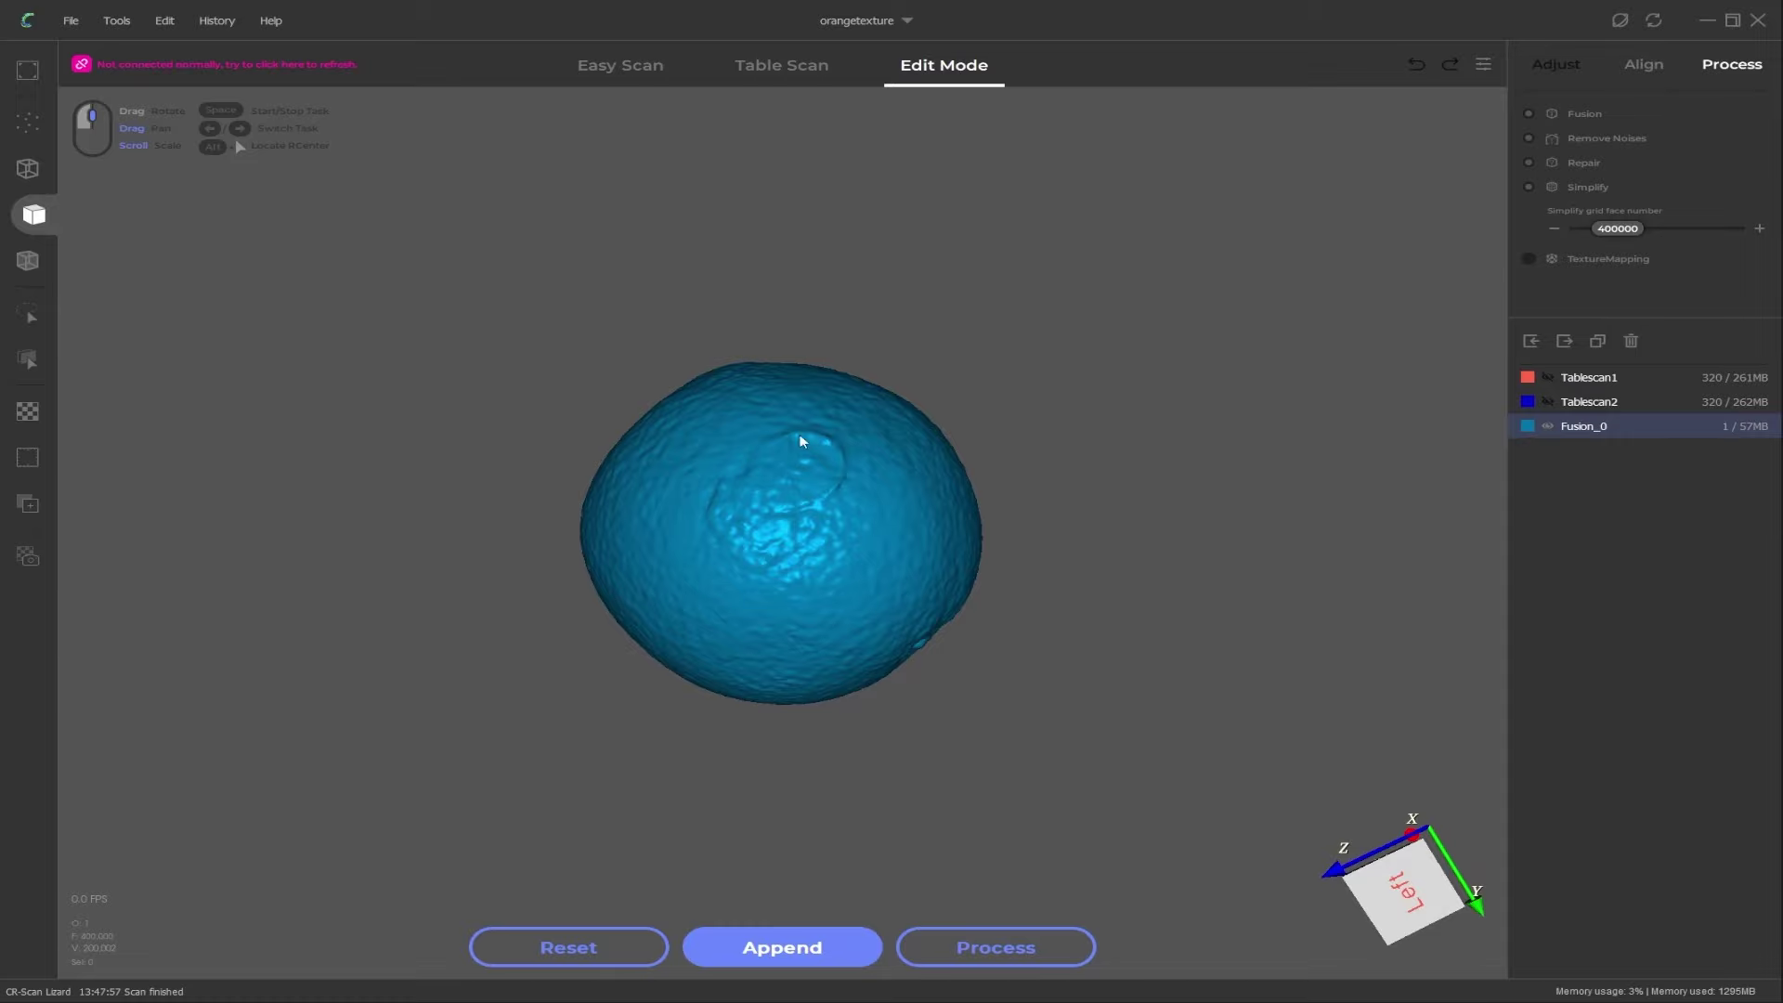
pyautogui.moveTo(803, 441); pyautogui.dragTo(1149, 409)
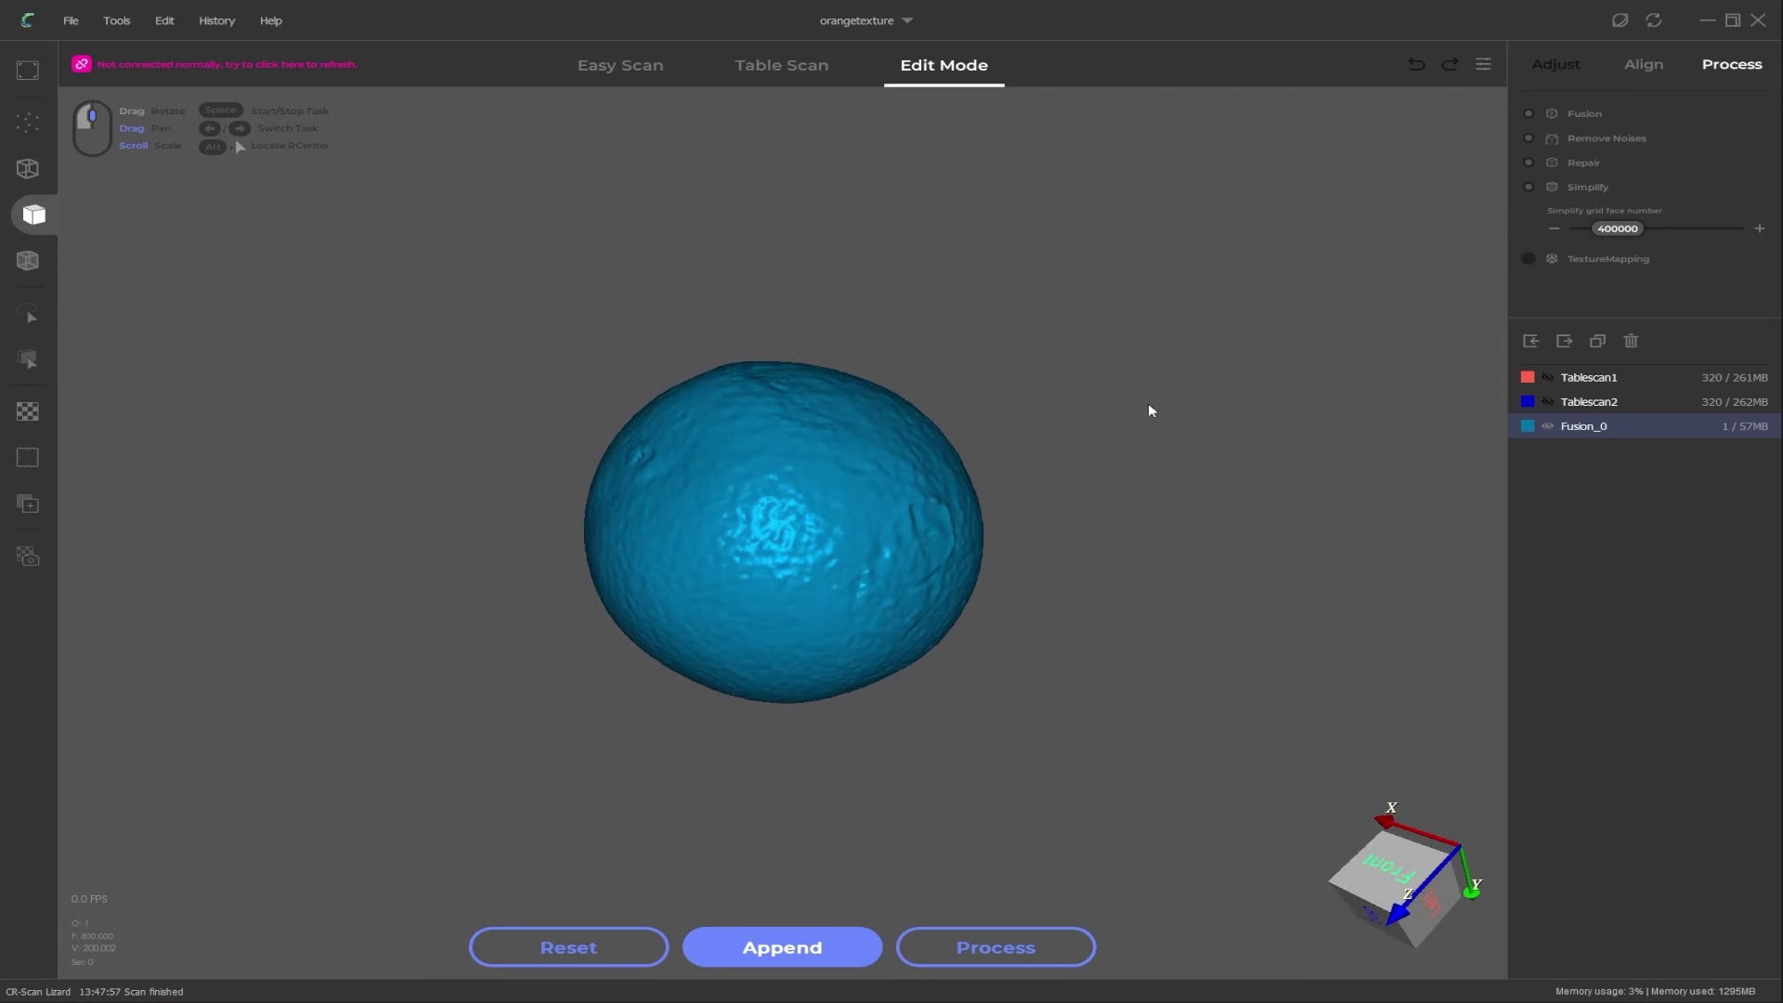